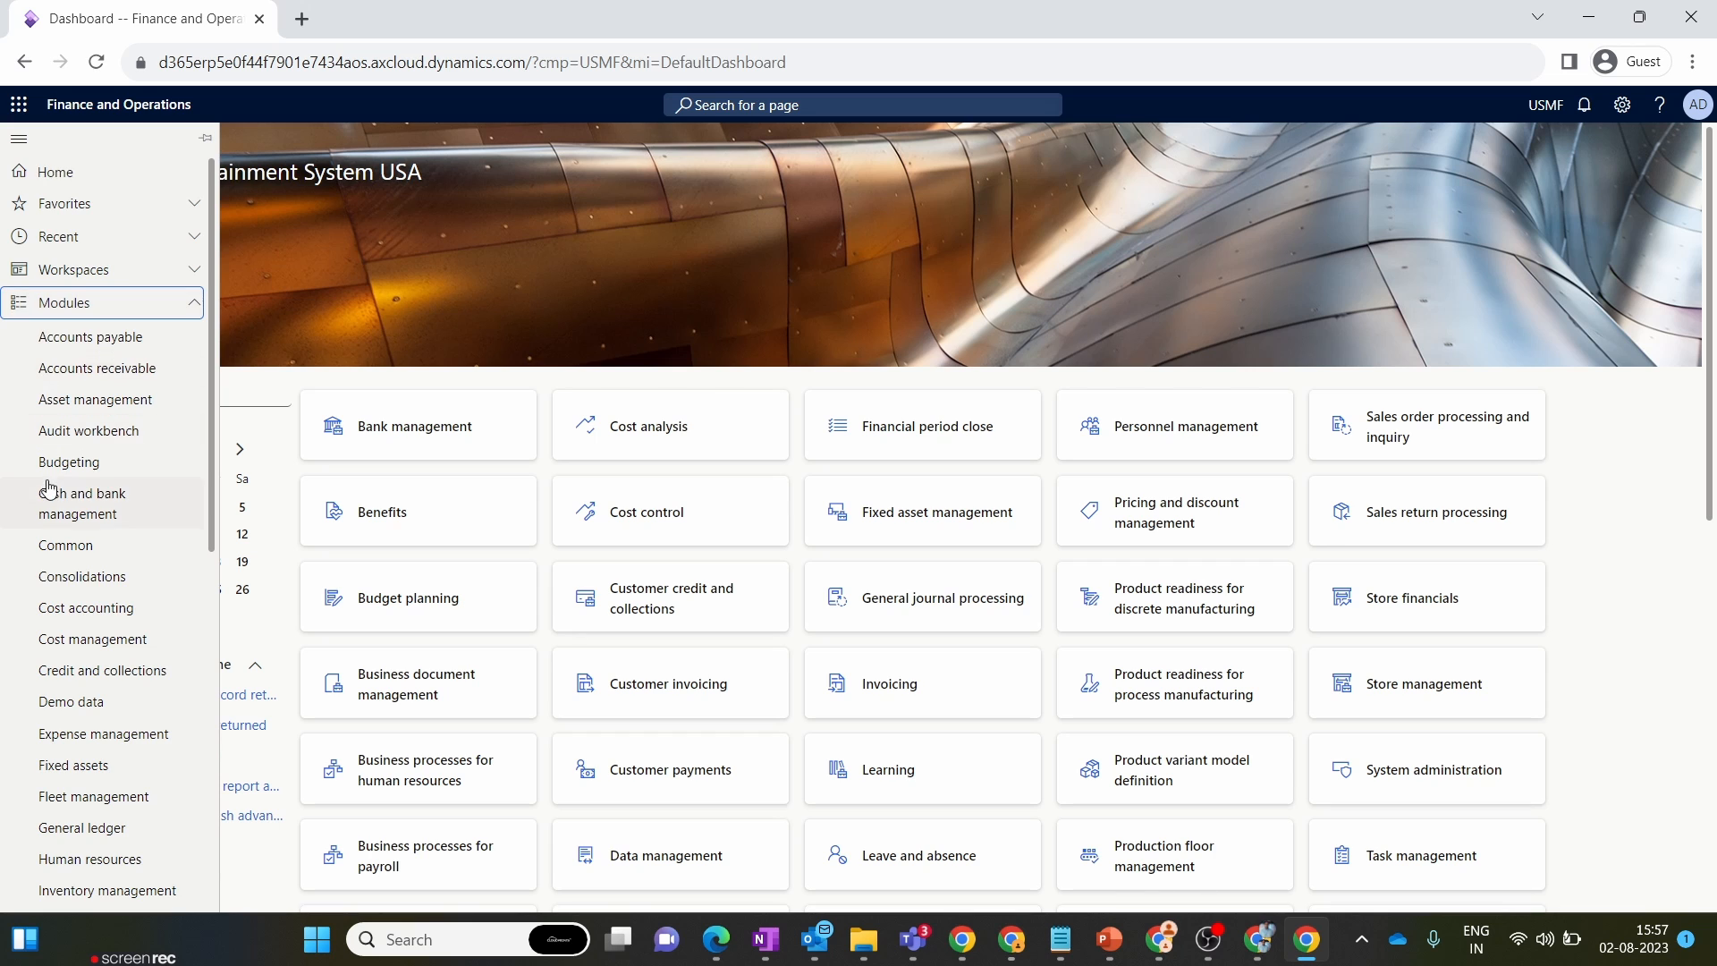
# - Open the Procurement and sourcing workflows page from the setup area of the Procurement and sourcing module
pyautogui.scroll(-6, 45, 491)
pyautogui.click(99, 407)
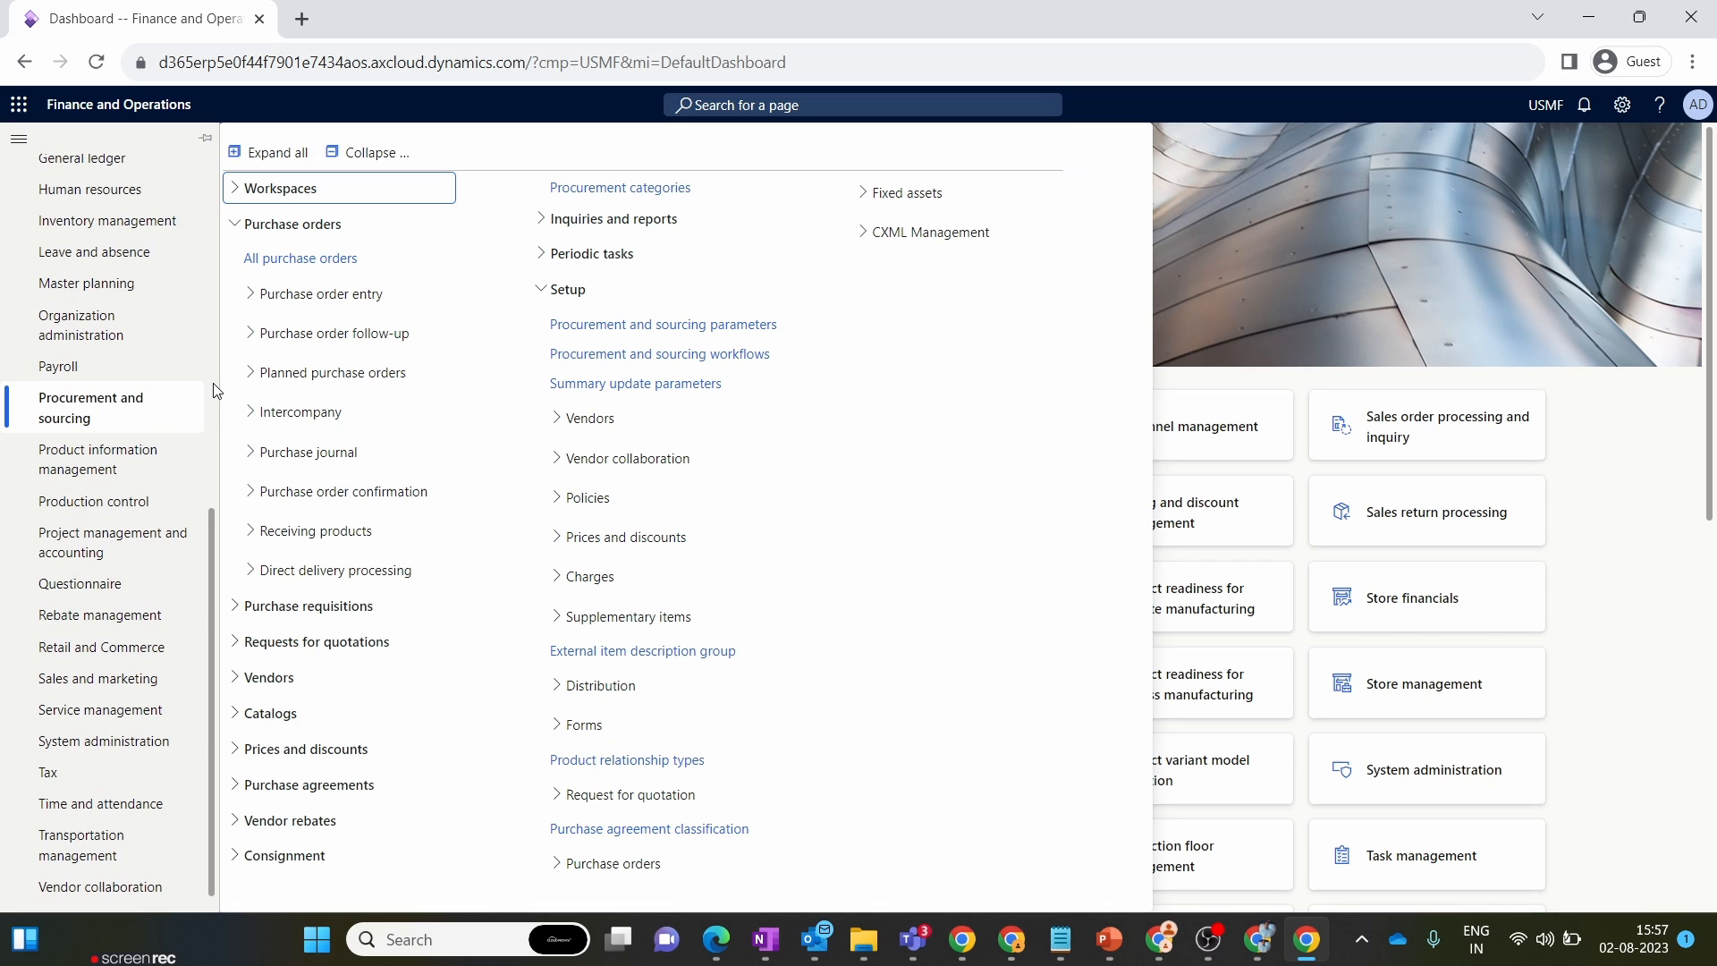
pyautogui.click(365, 153)
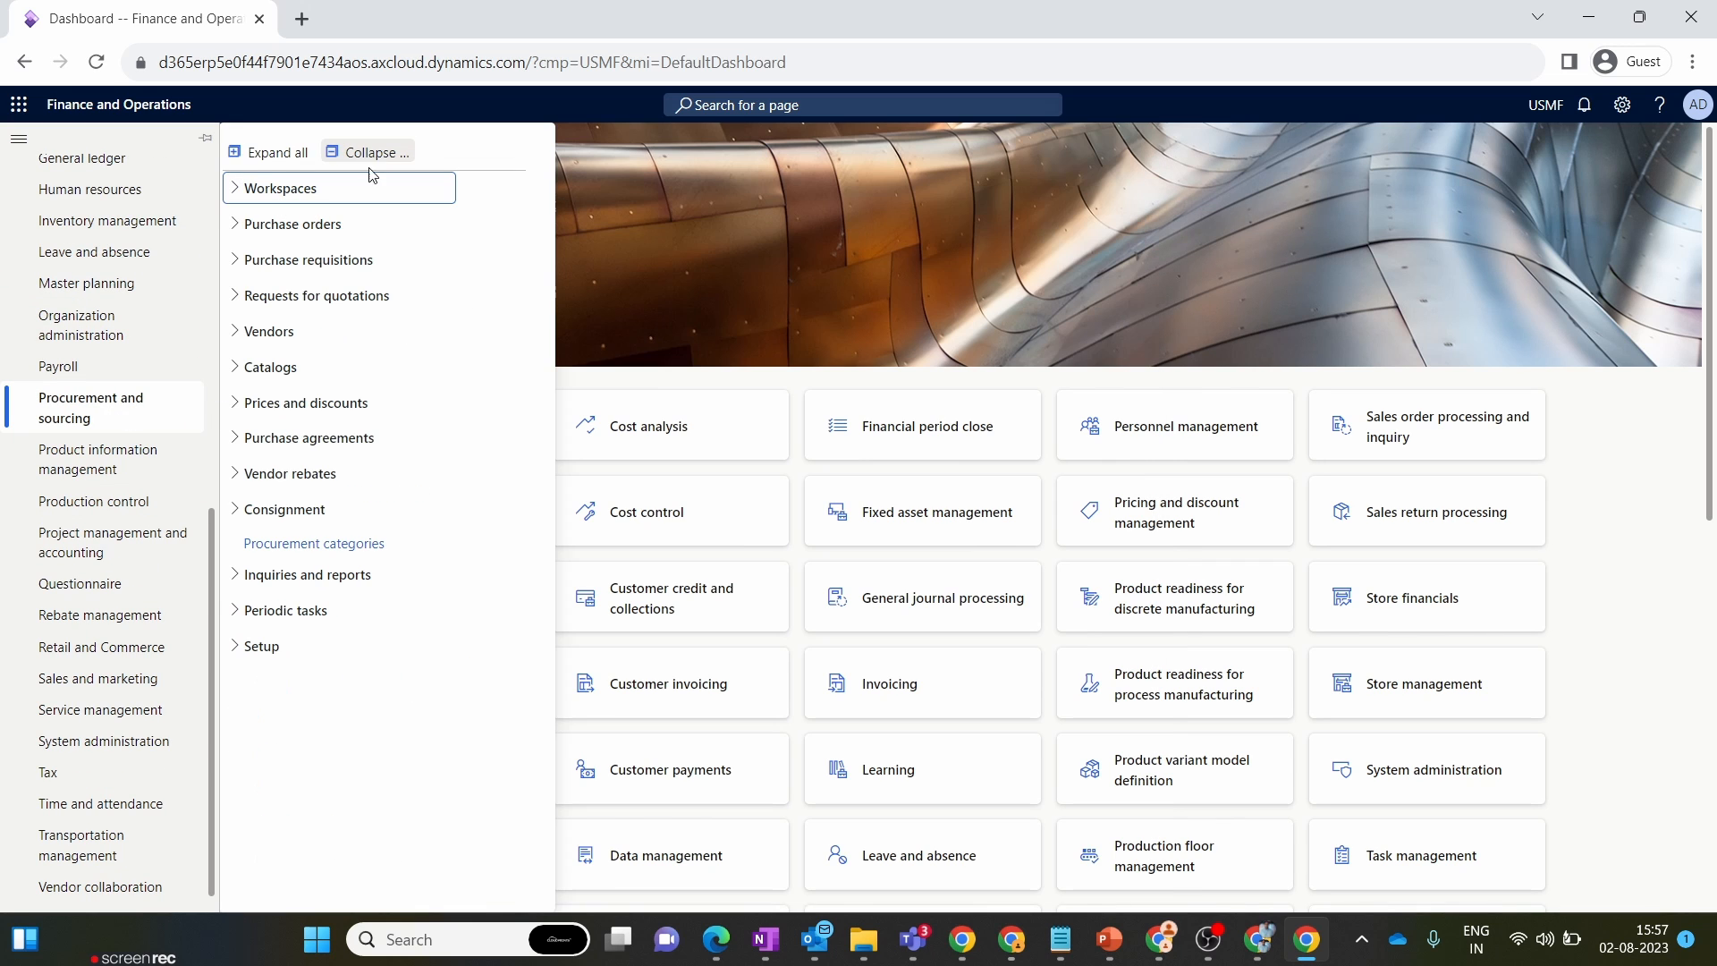
pyautogui.click(243, 646)
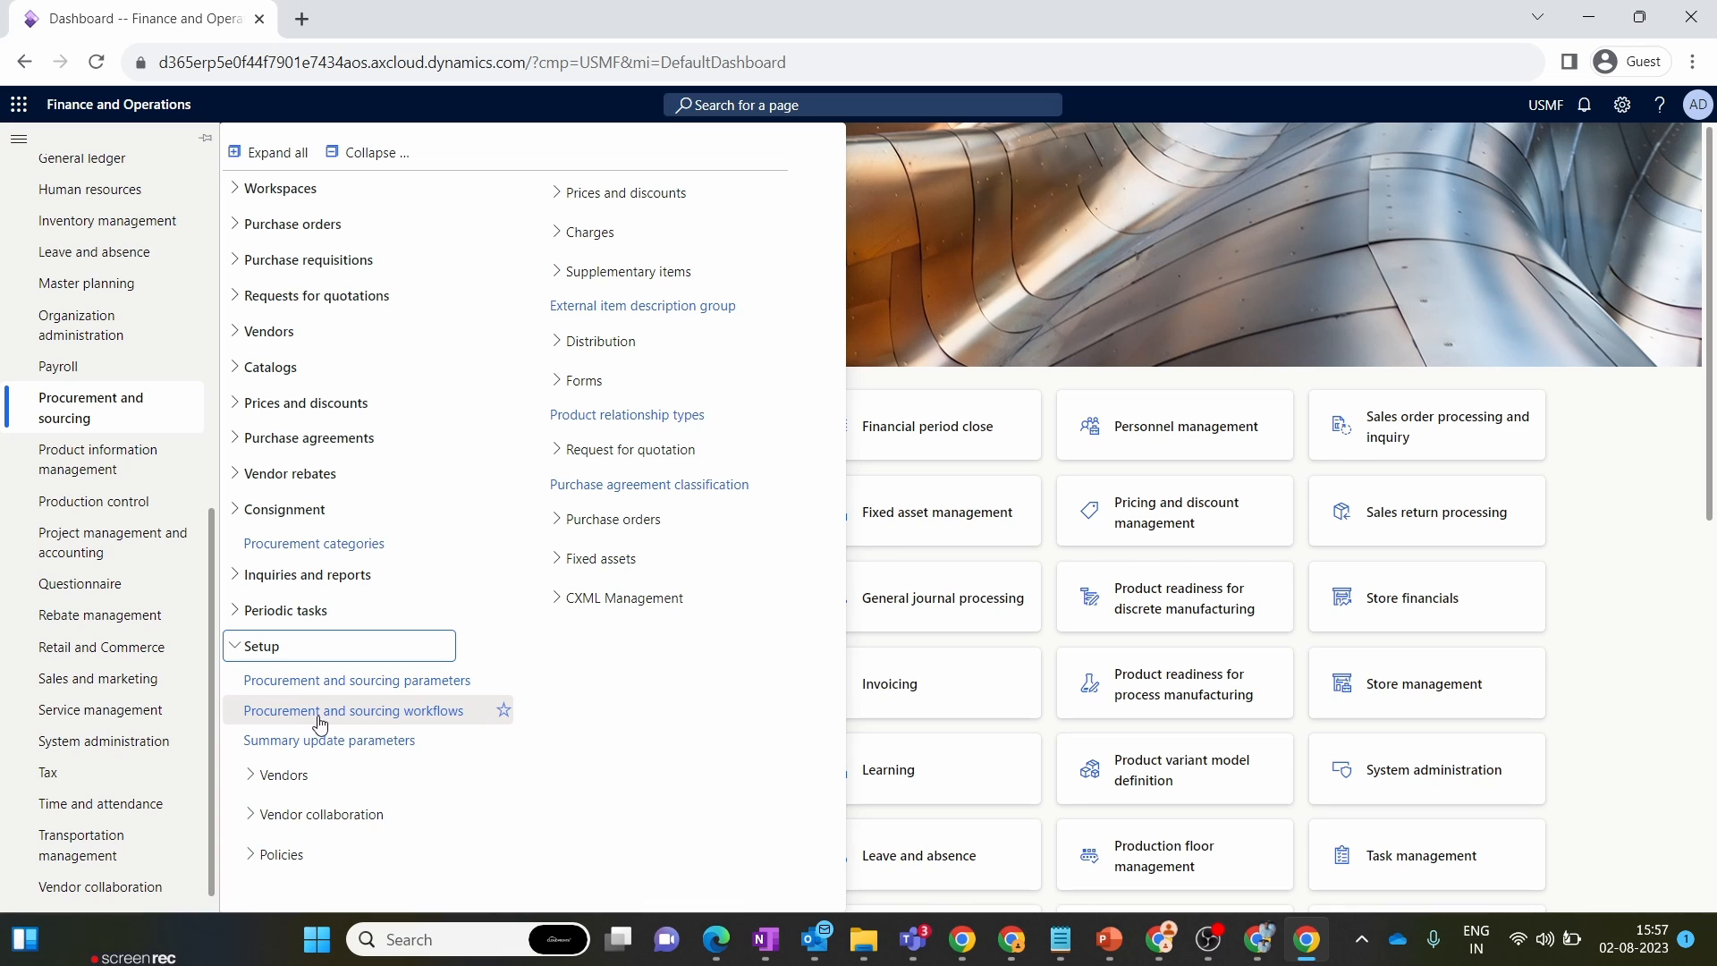
pyautogui.click(422, 714)
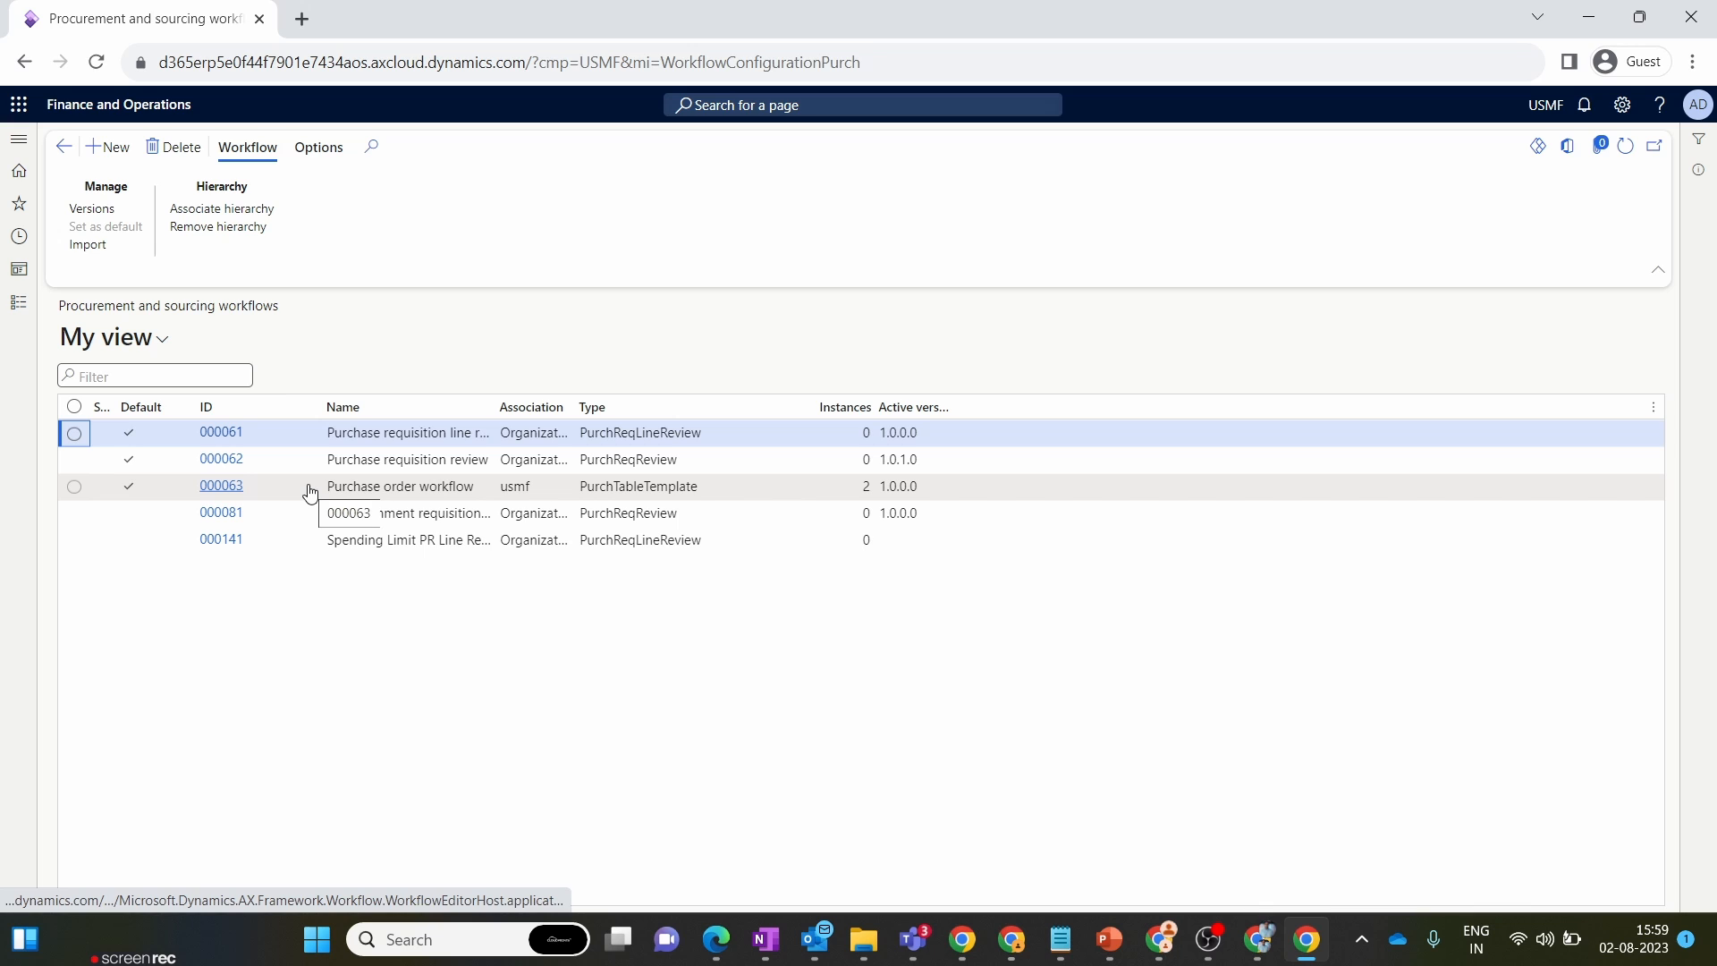
# - Create a new workflow of type Purchase order workflow and allow the workflow editor application to run
pyautogui.click(376, 490)
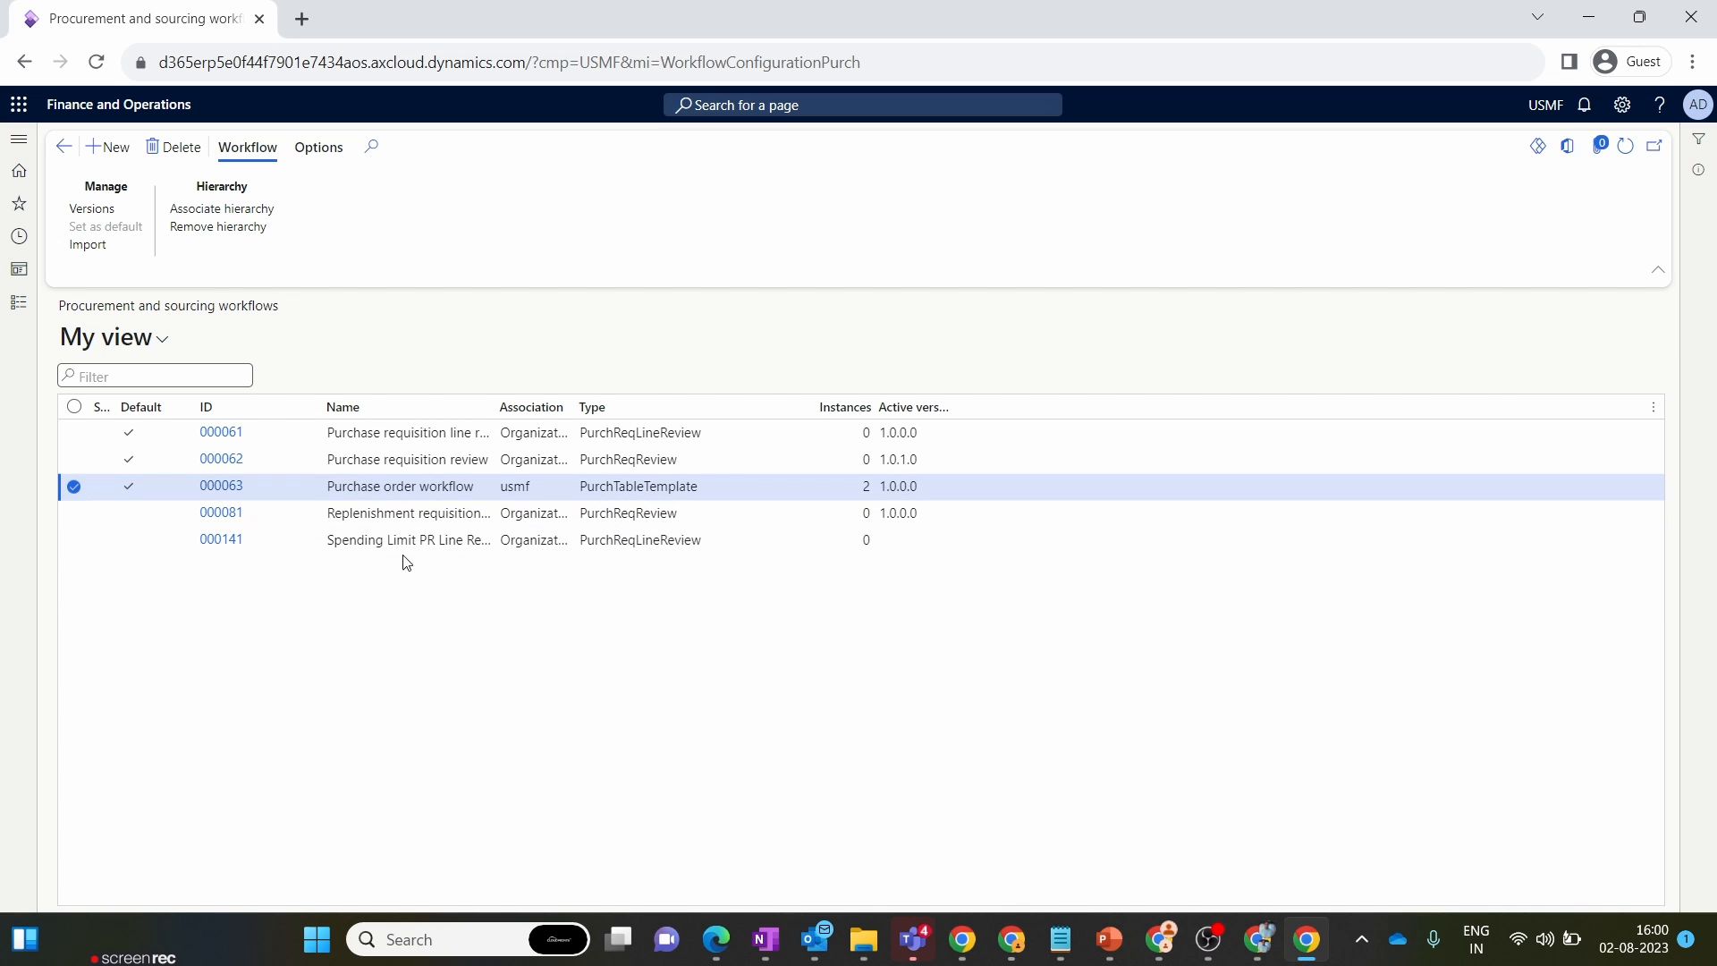
pyautogui.click(127, 152)
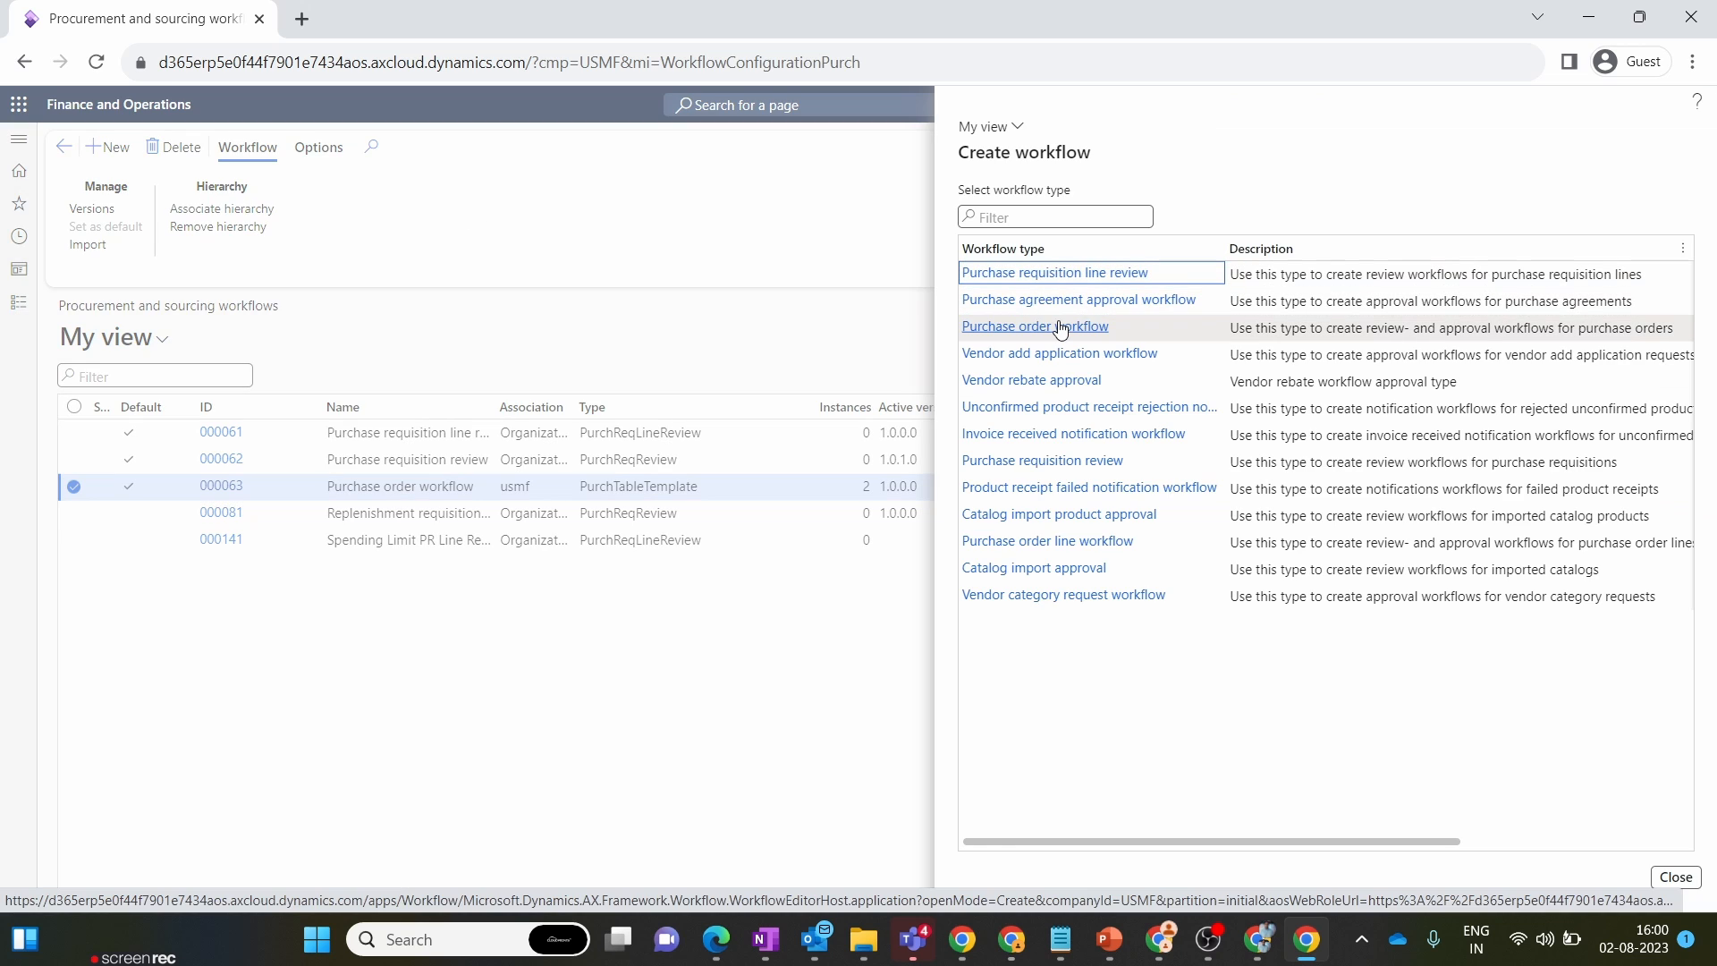
pyautogui.click(1022, 327)
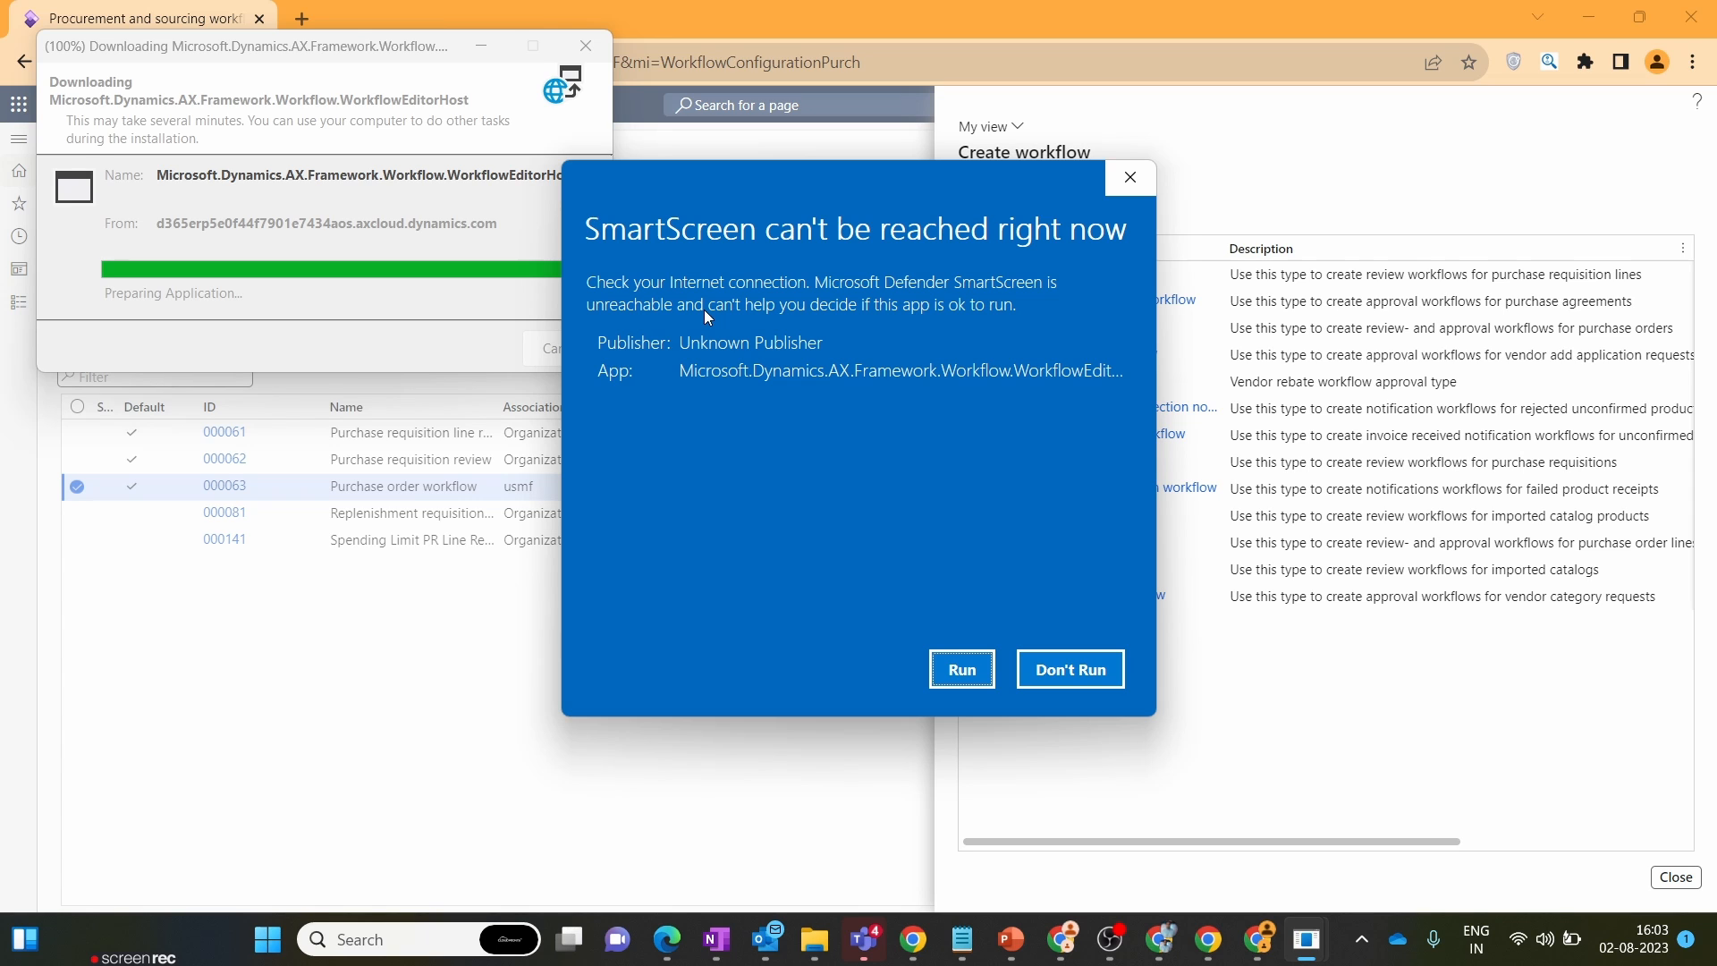
pyautogui.click(966, 670)
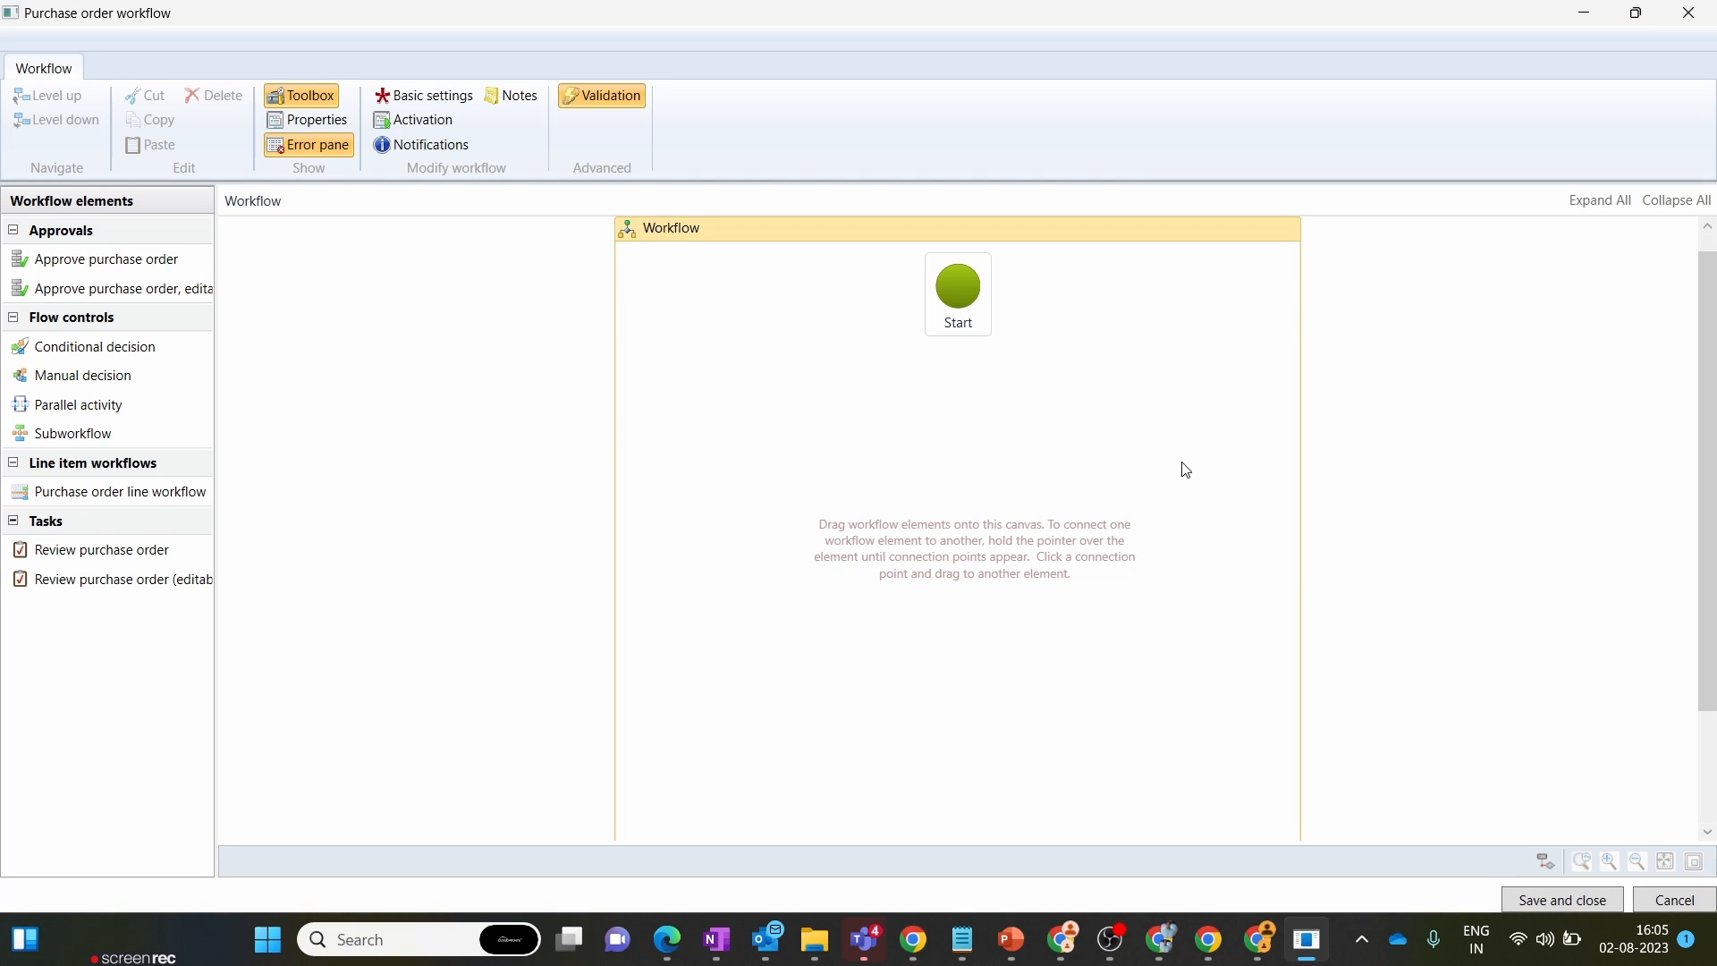
# - Add an Approve purchase order element to the workflow canvas below Start
pyautogui.scroll(-2, 1050, 349)
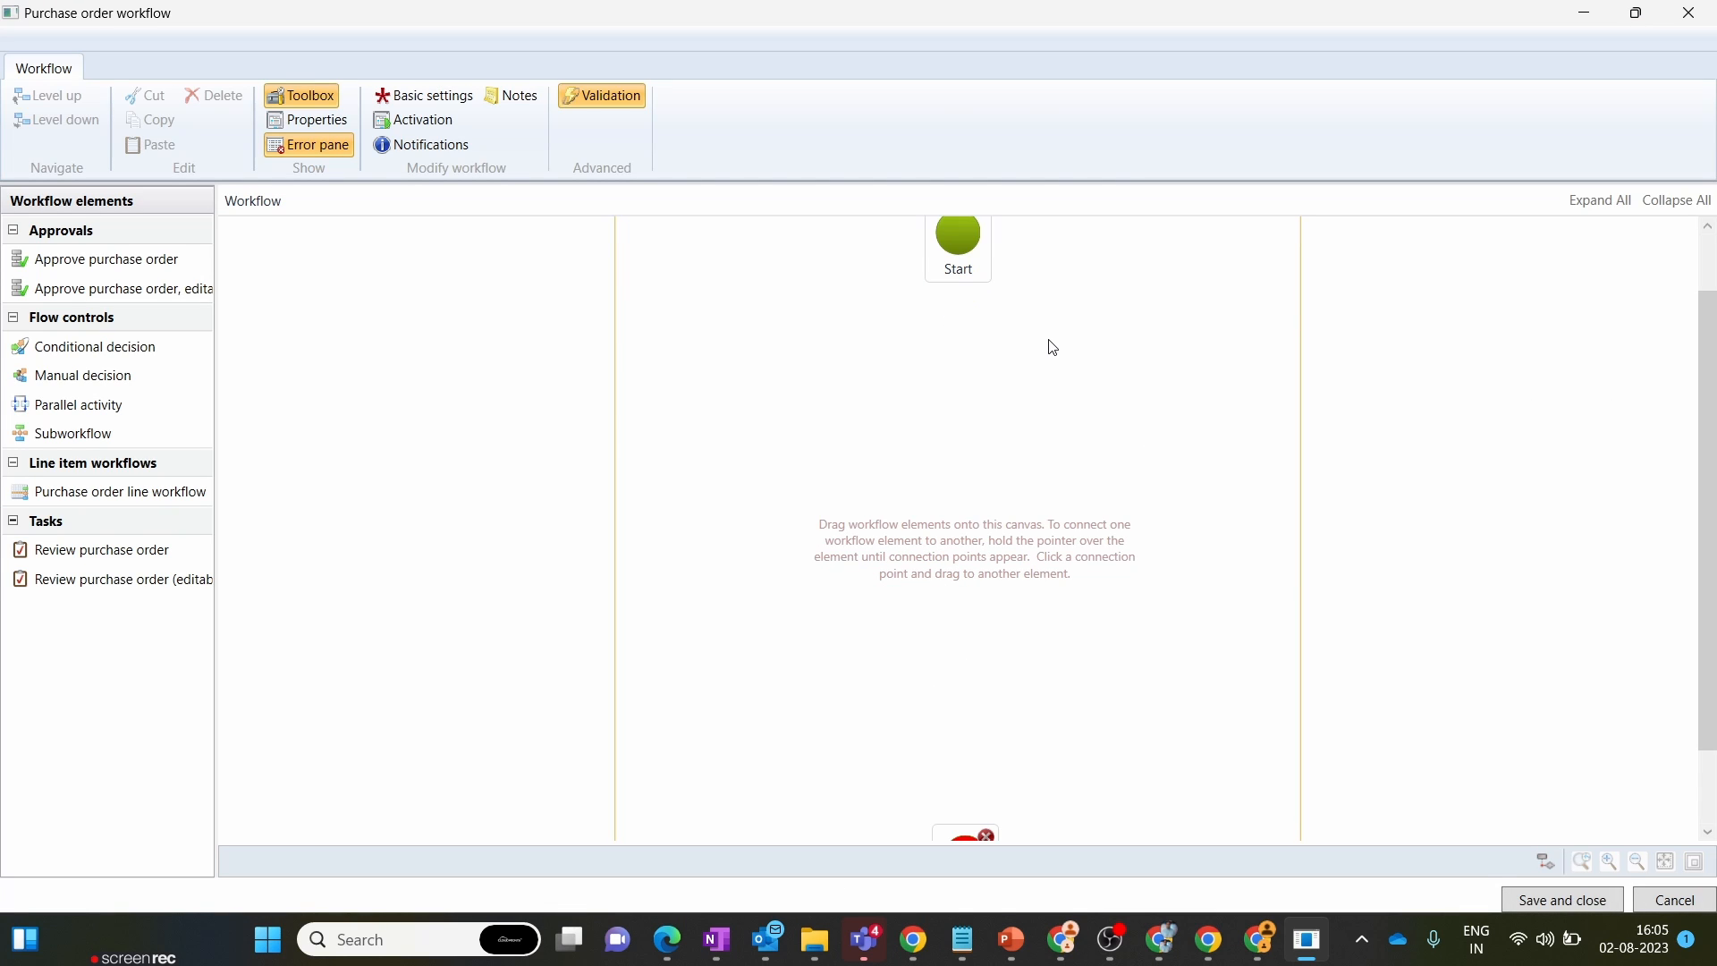
pyautogui.scroll(2, 1067, 476)
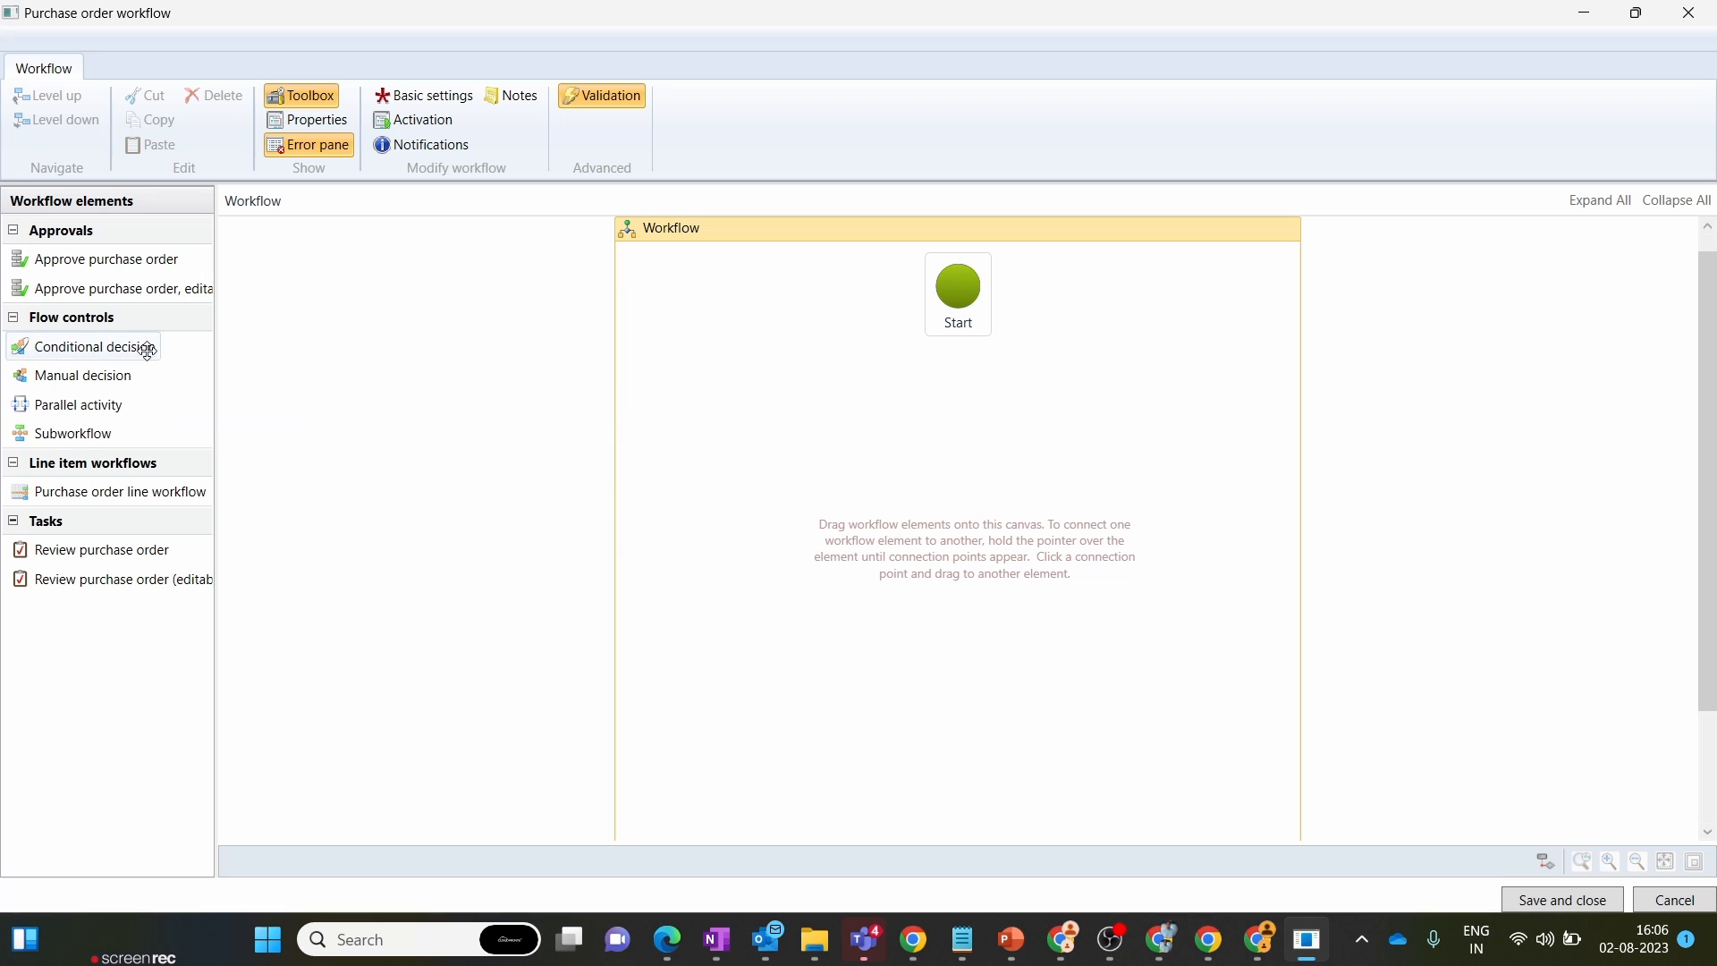
pyautogui.moveTo(138, 260); pyautogui.dragTo(980, 606)
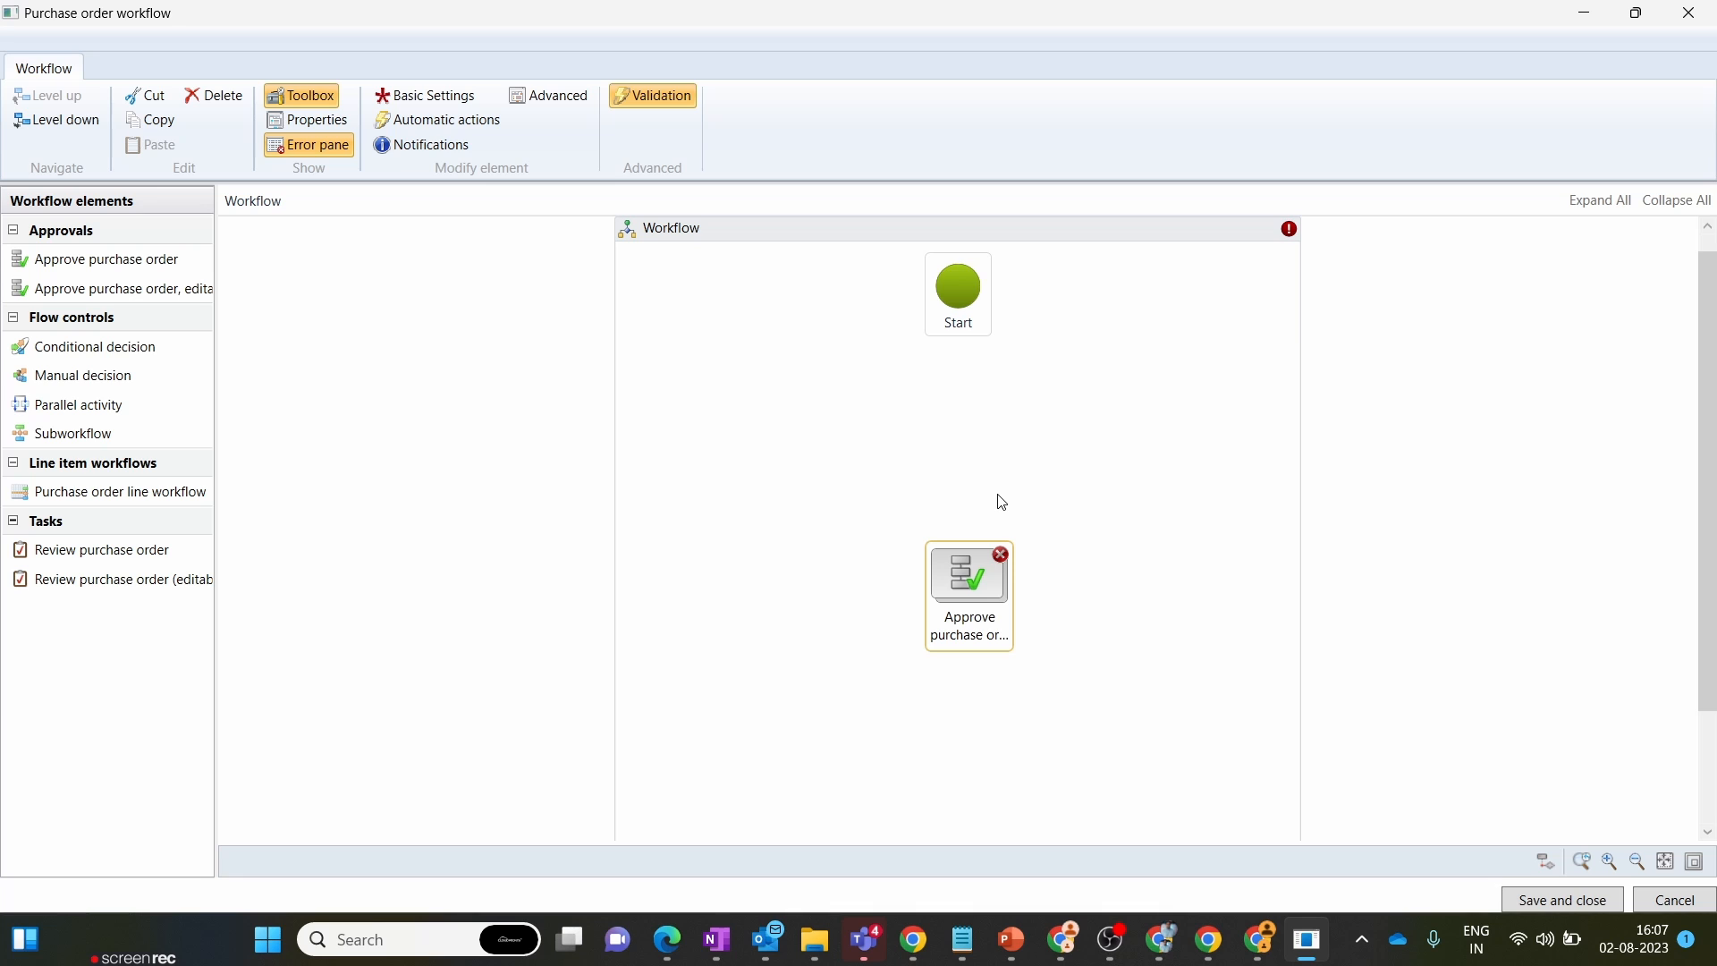
# - In the workflow's basic settings, enter the submission instructions "Please approve my purchase order number"
pyautogui.click(1109, 260)
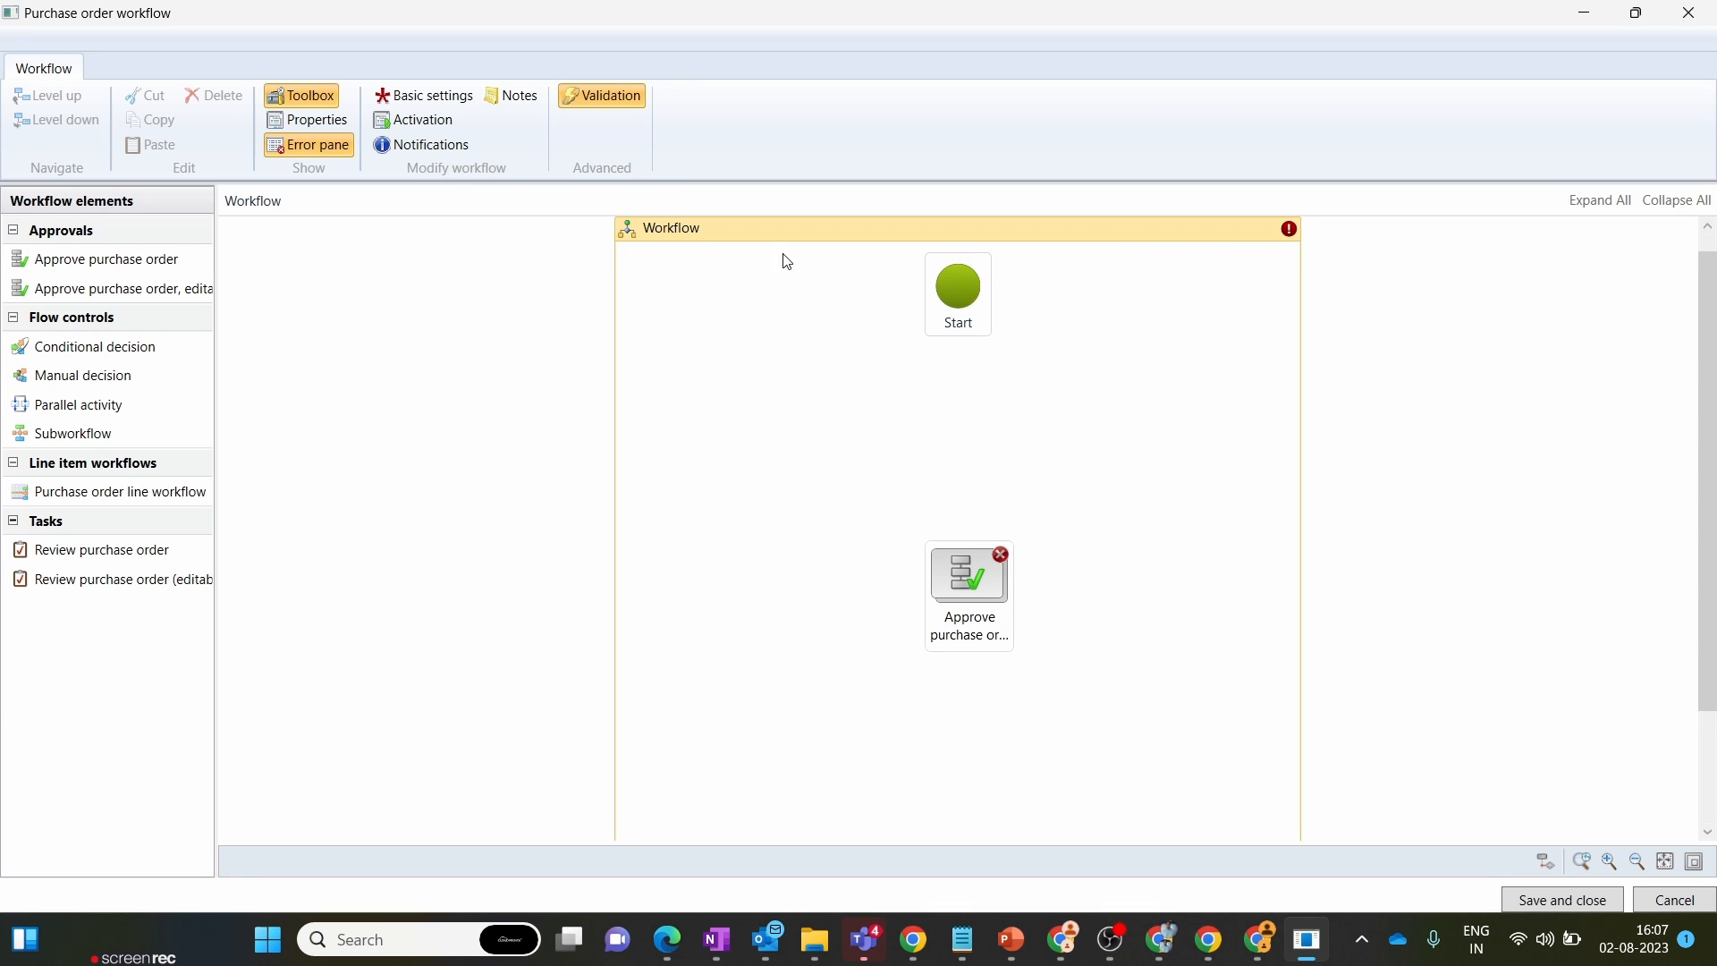
pyautogui.click(325, 120)
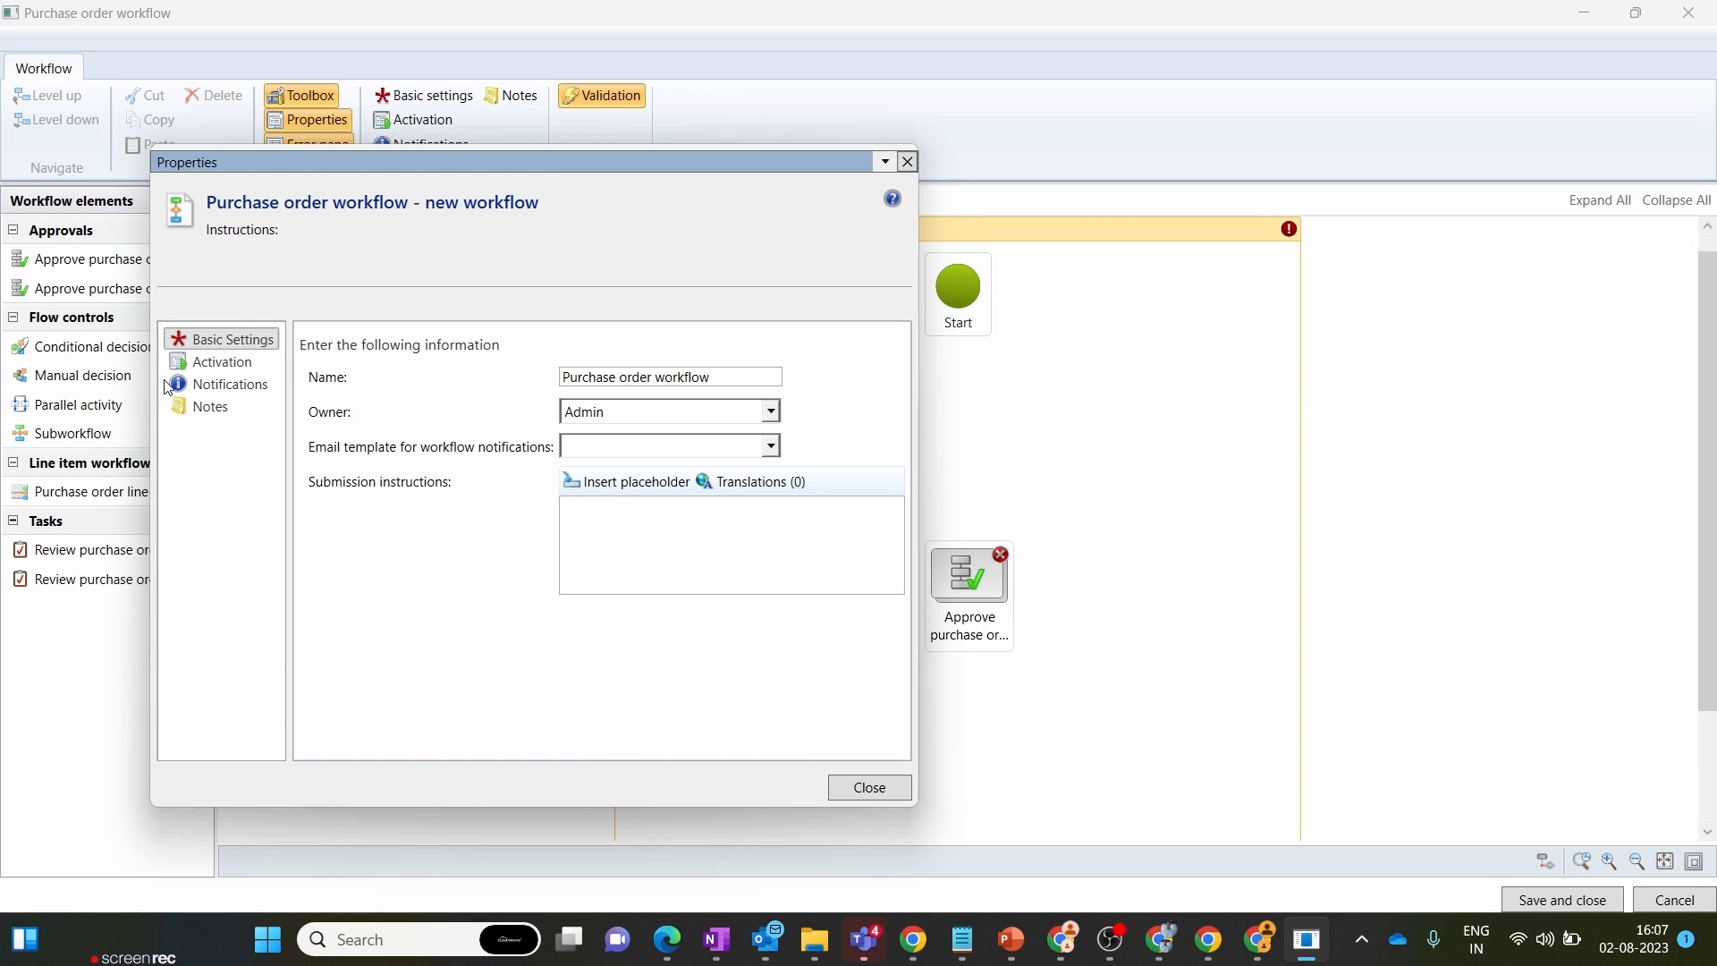
pyautogui.click(718, 378)
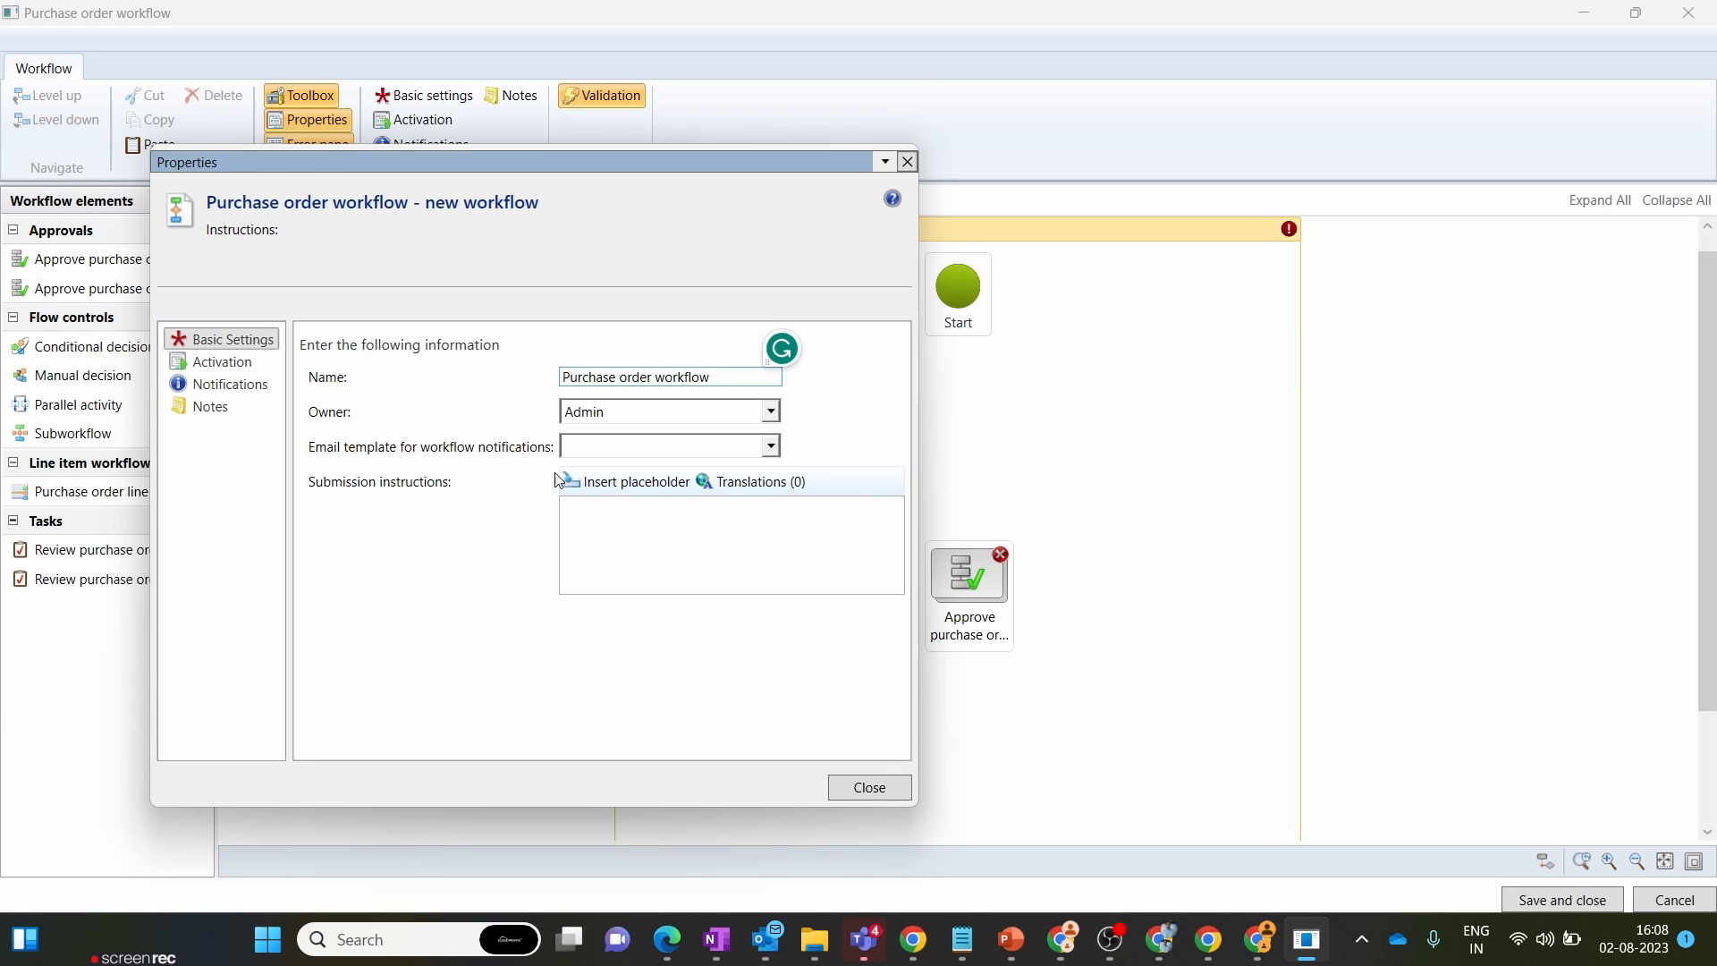
pyautogui.click(631, 542)
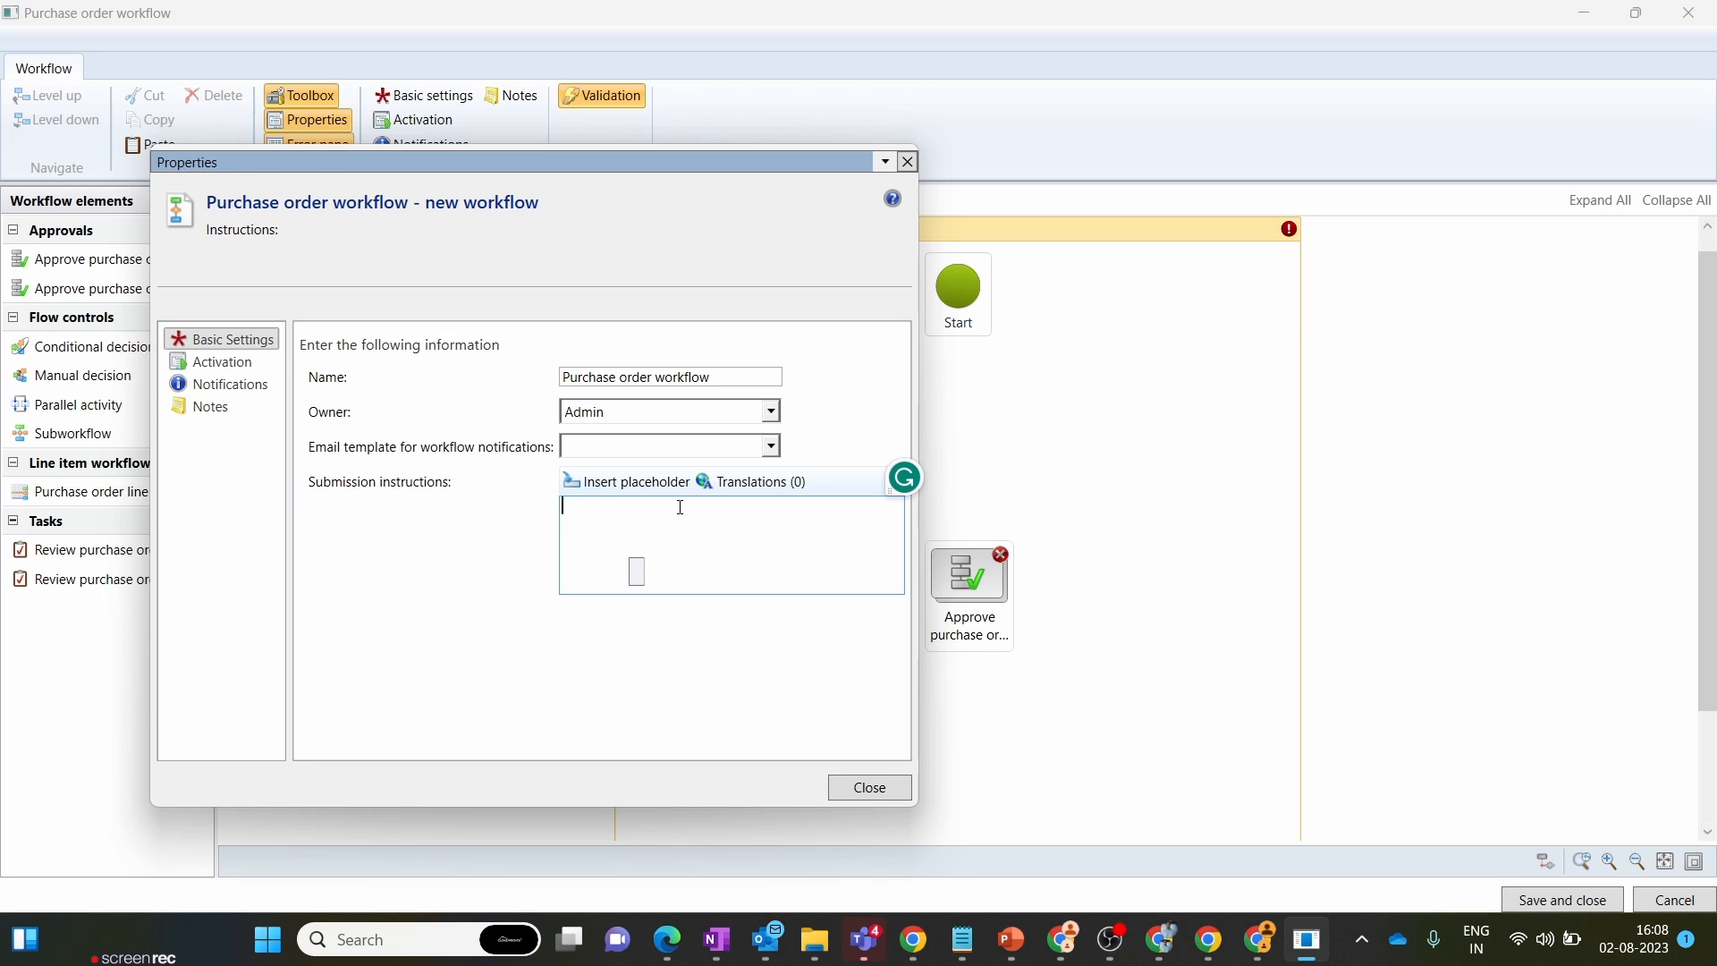
pyautogui.write('Please approve ')
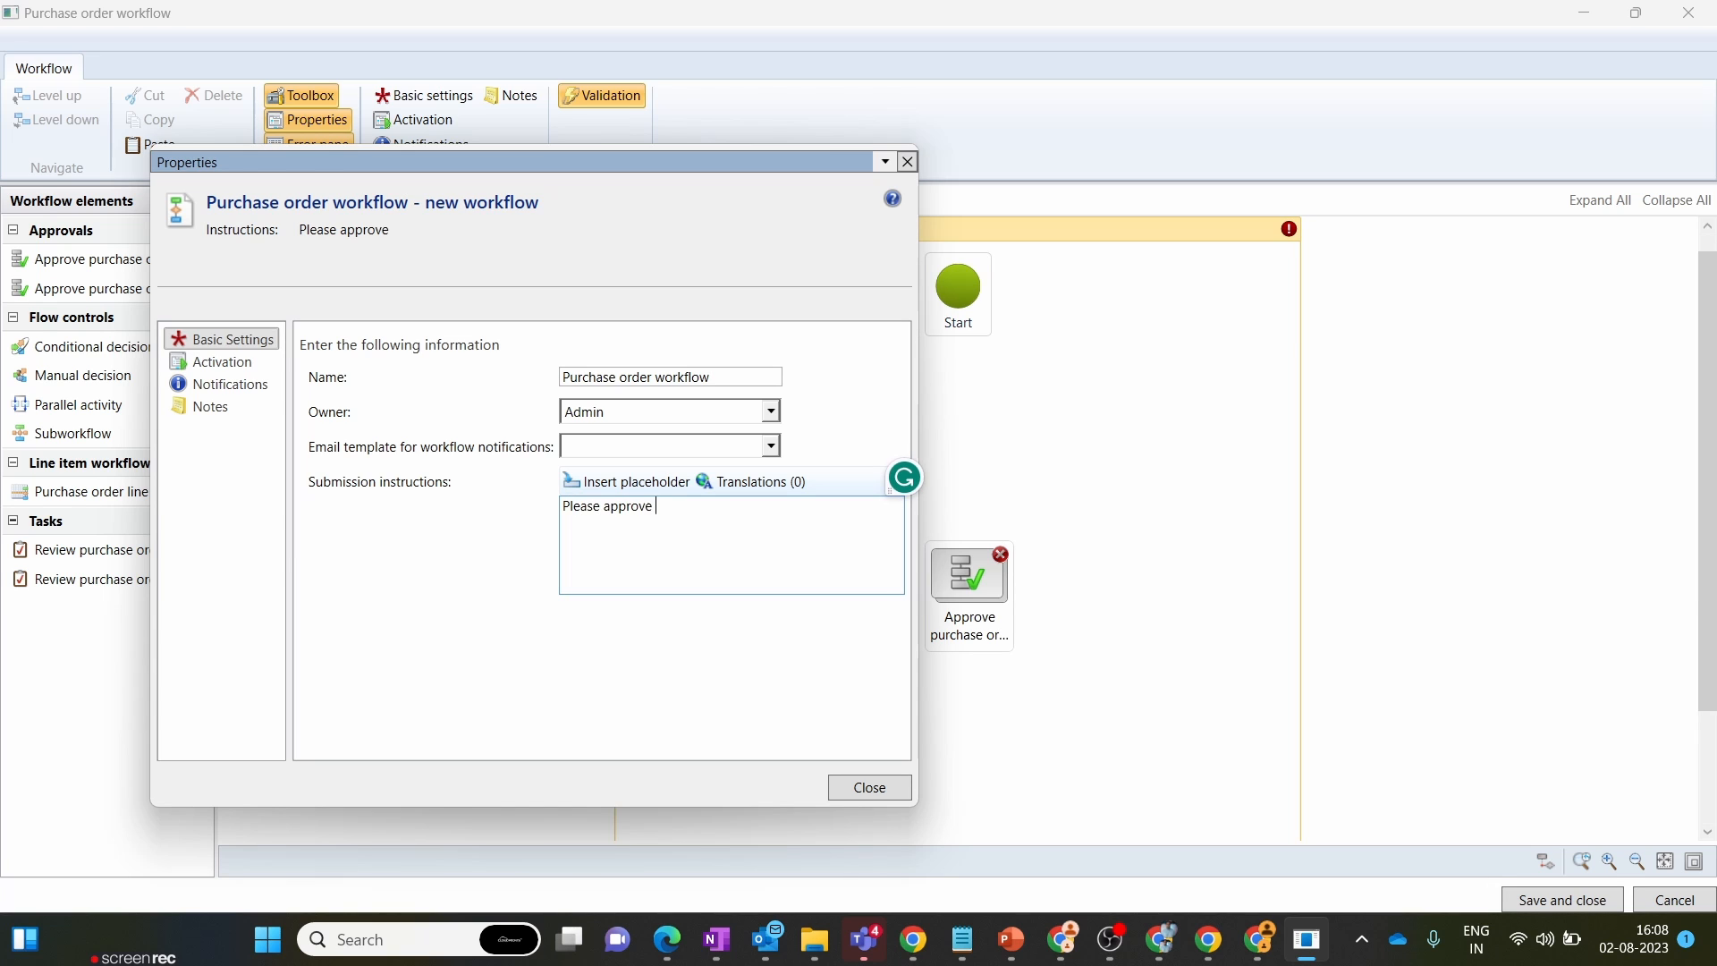
pyautogui.write('my purchase o')
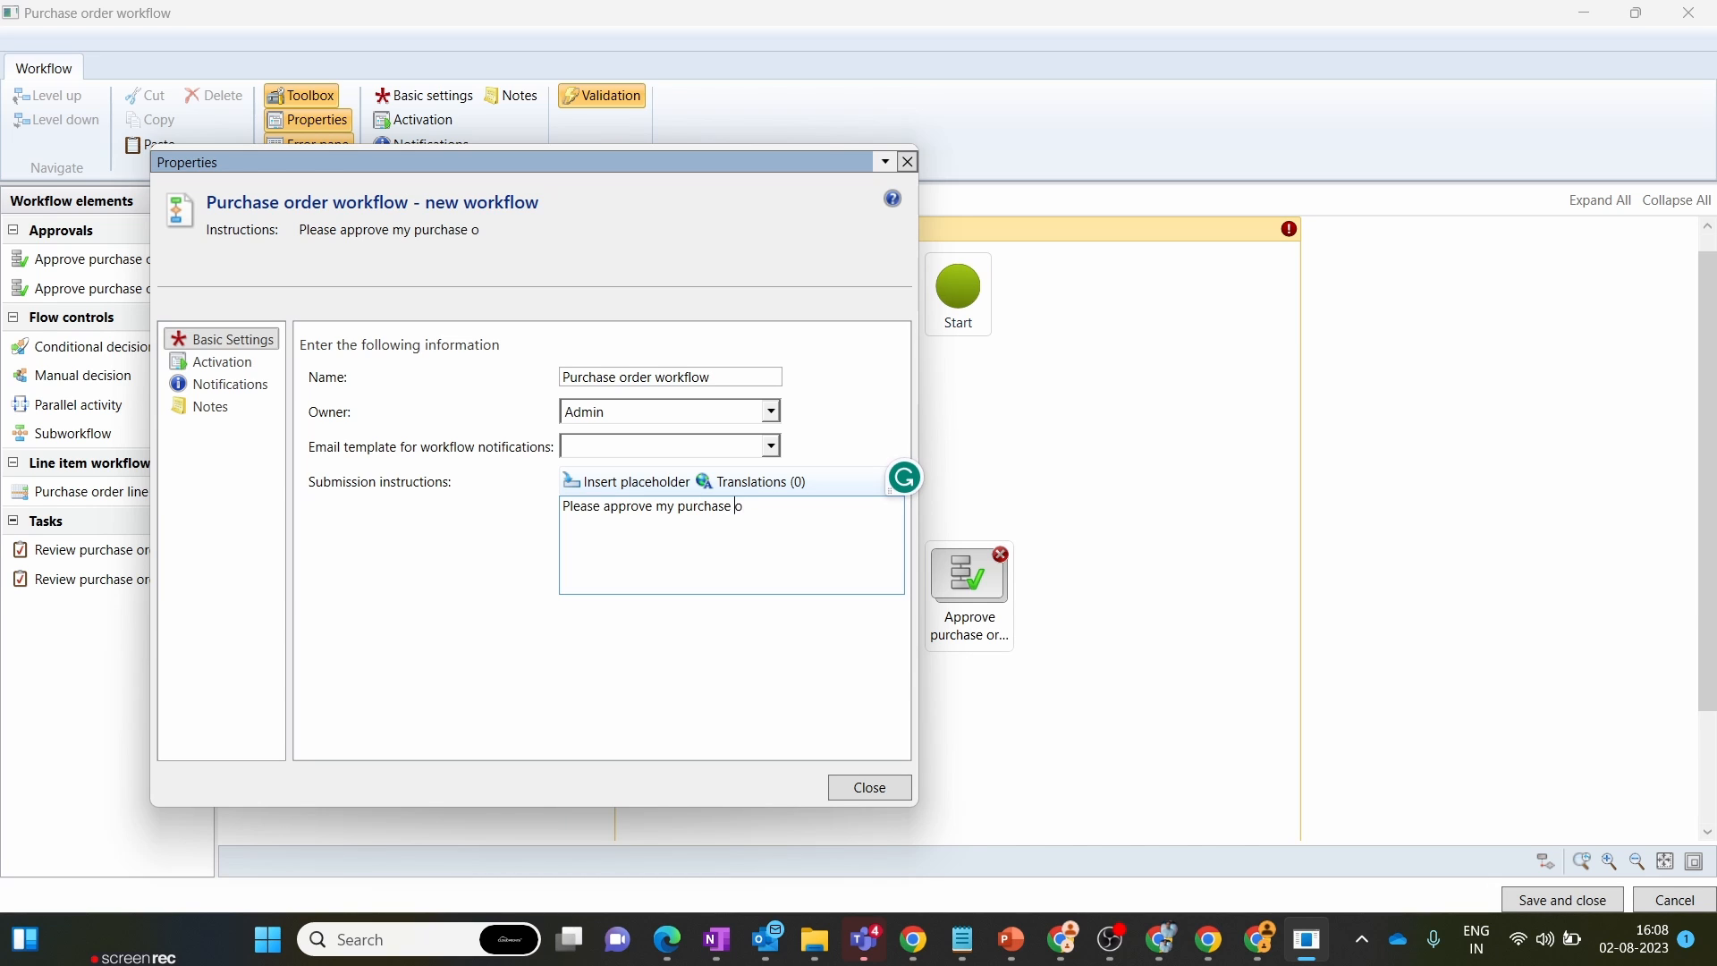
pyautogui.write('rder number')
# - Add the placeholder %Purchase orders.PurchId% to the end of the submission instructions and close the workflow properties
pyautogui.click(652, 483)
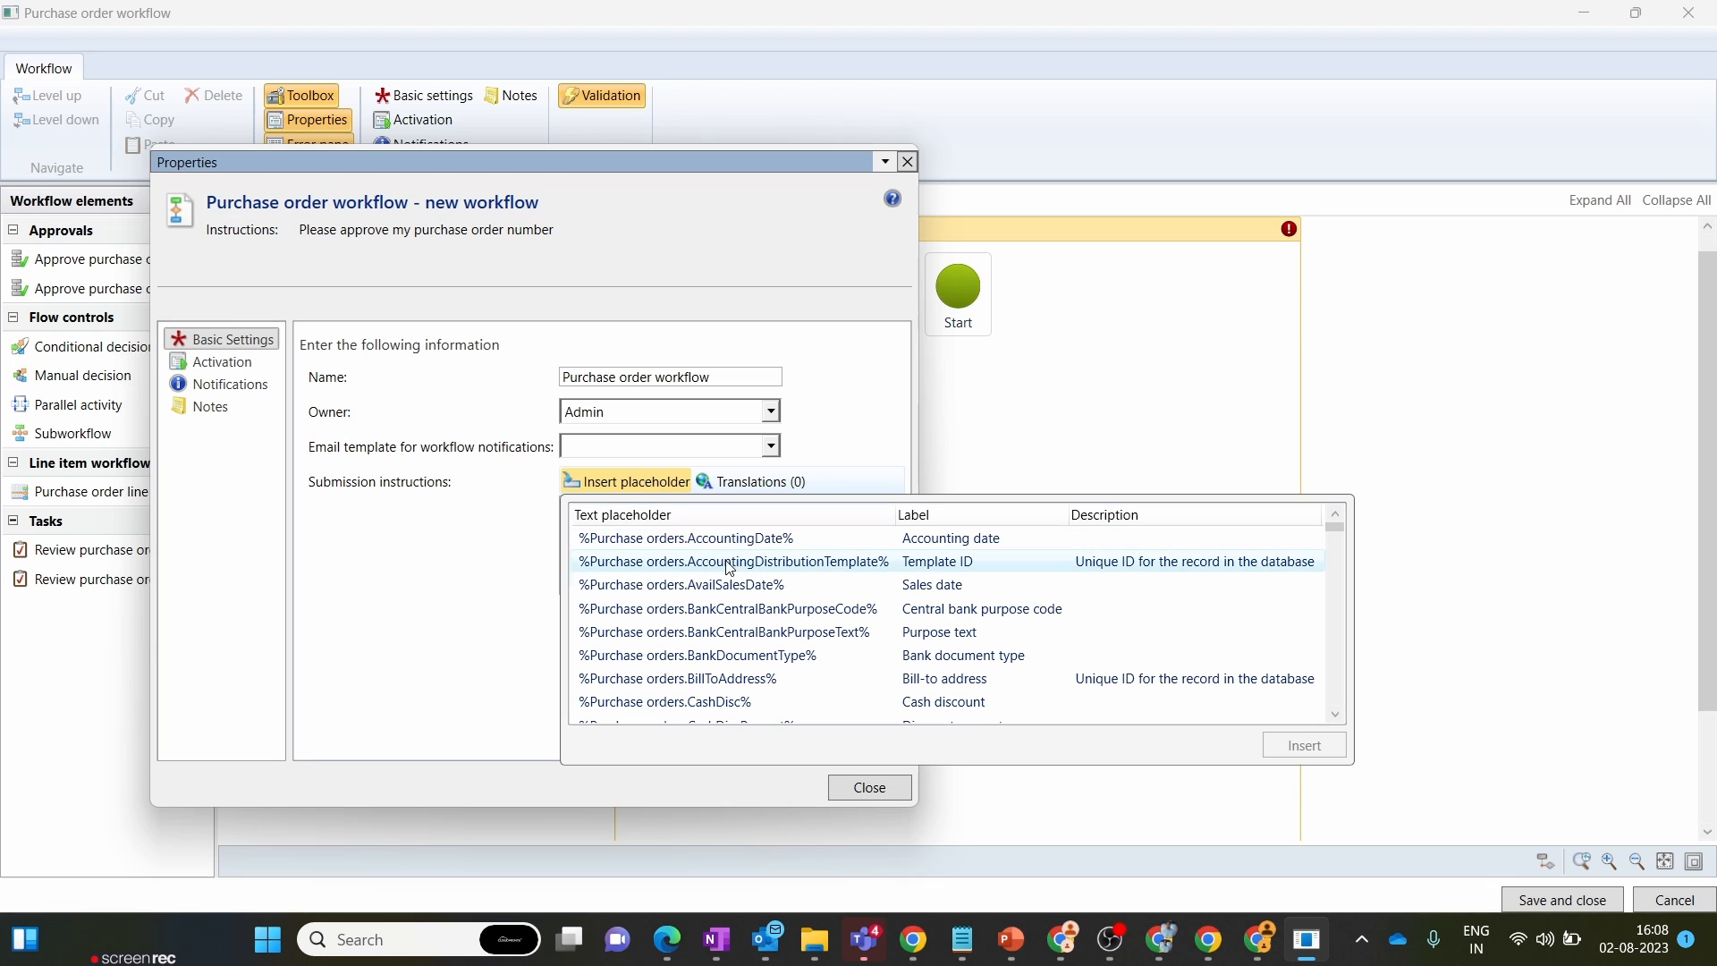
pyautogui.scroll(-3, 948, 620)
pyautogui.scroll(-3, 948, 619)
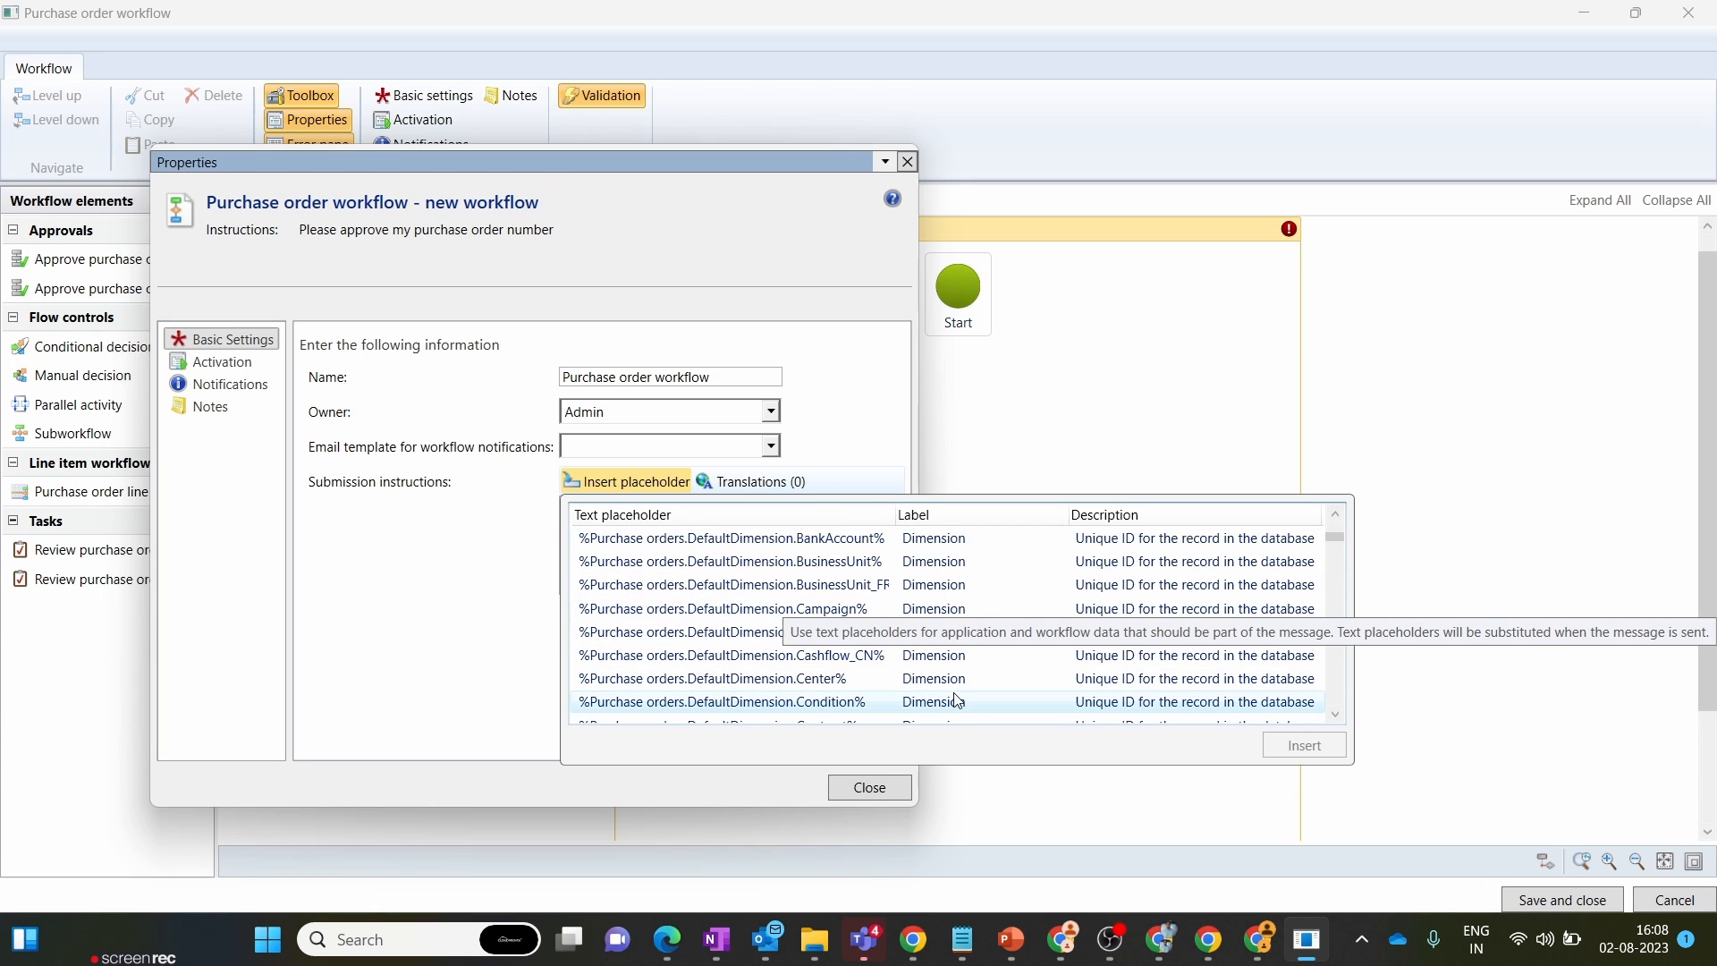
pyautogui.scroll(-10, 958, 701)
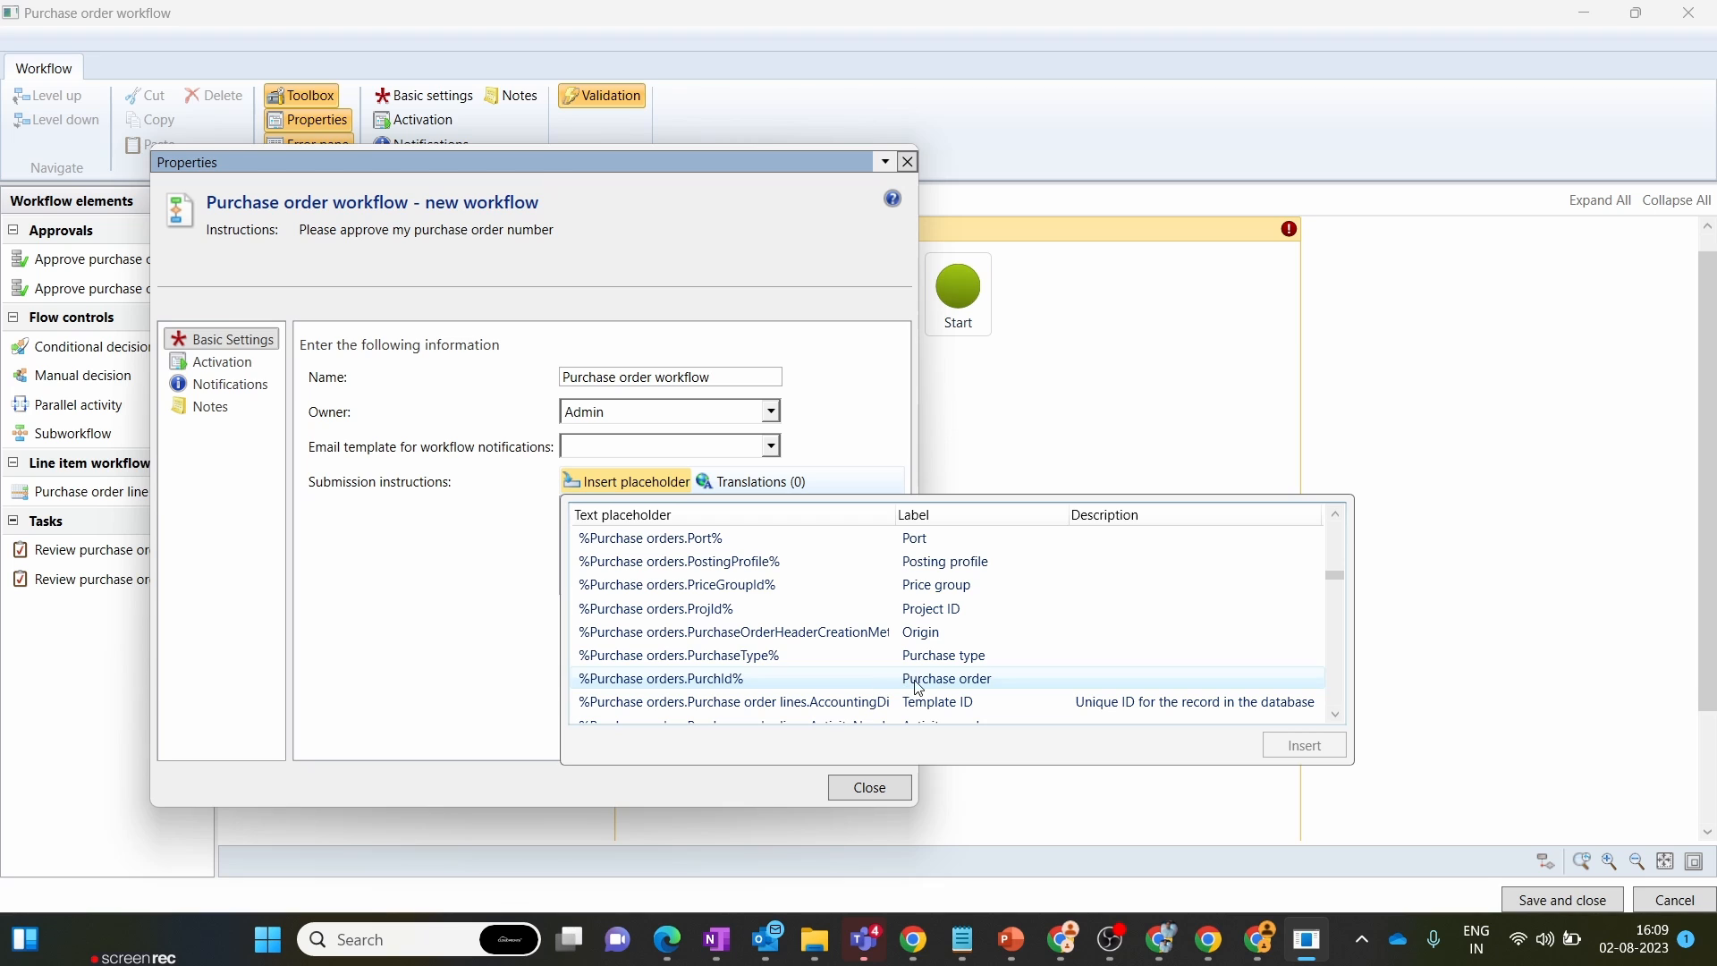
pyautogui.click(955, 687)
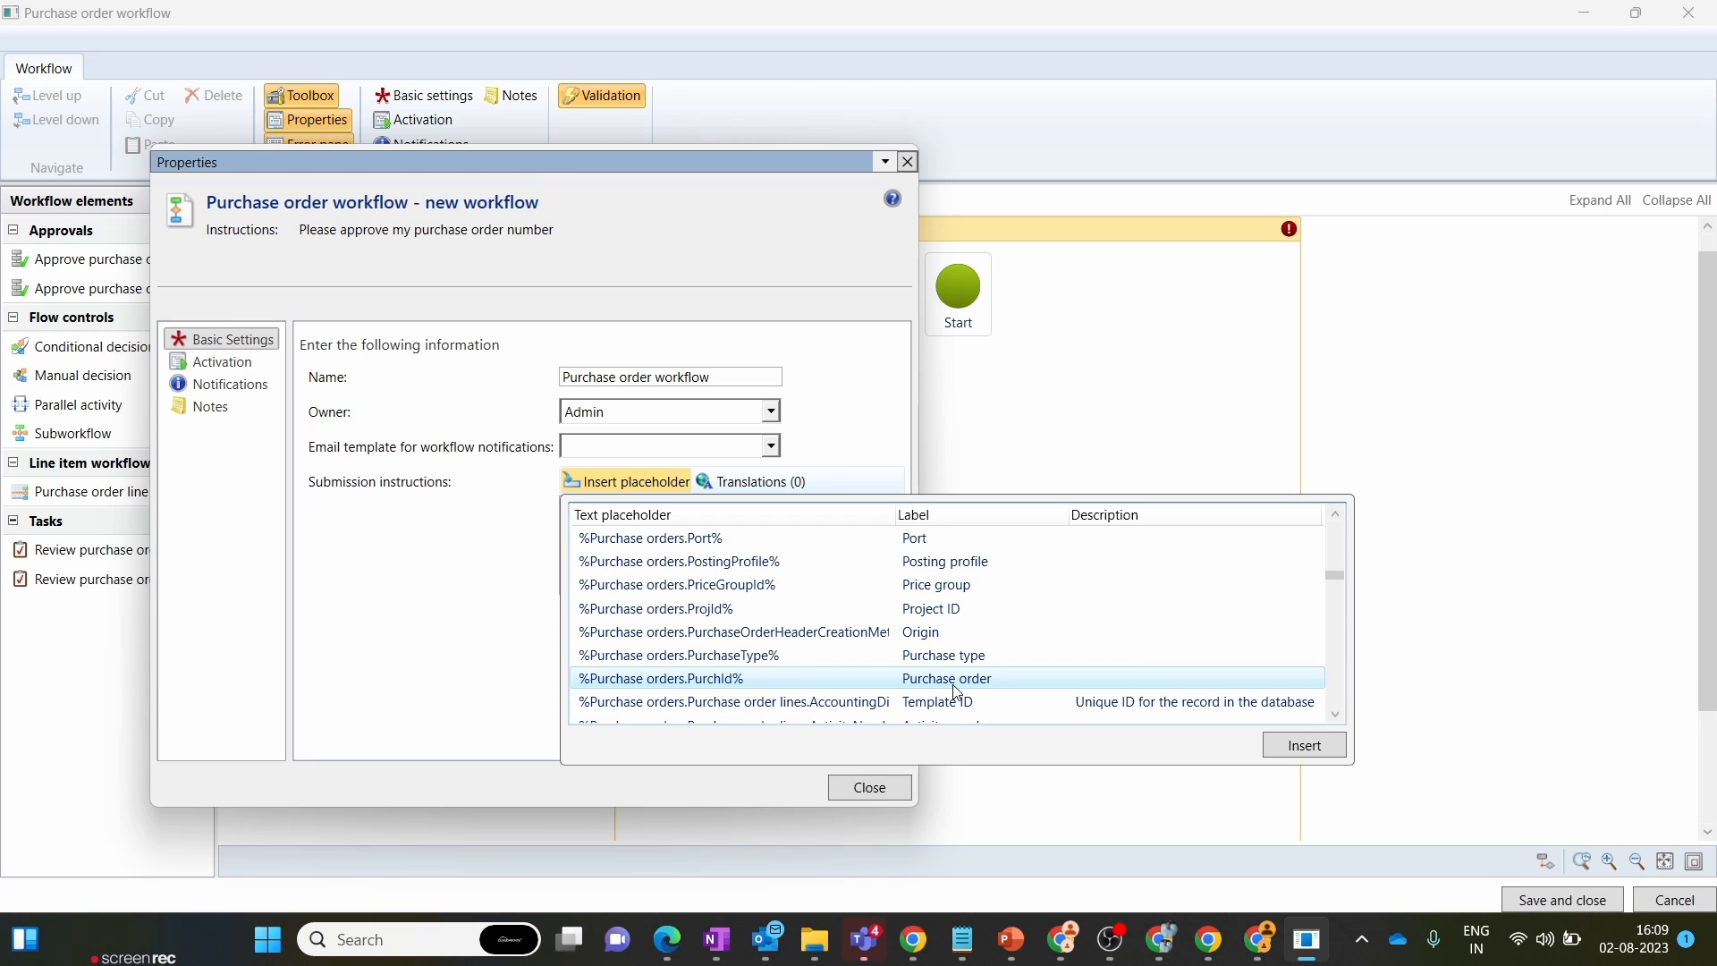
pyautogui.doubleClick(958, 679)
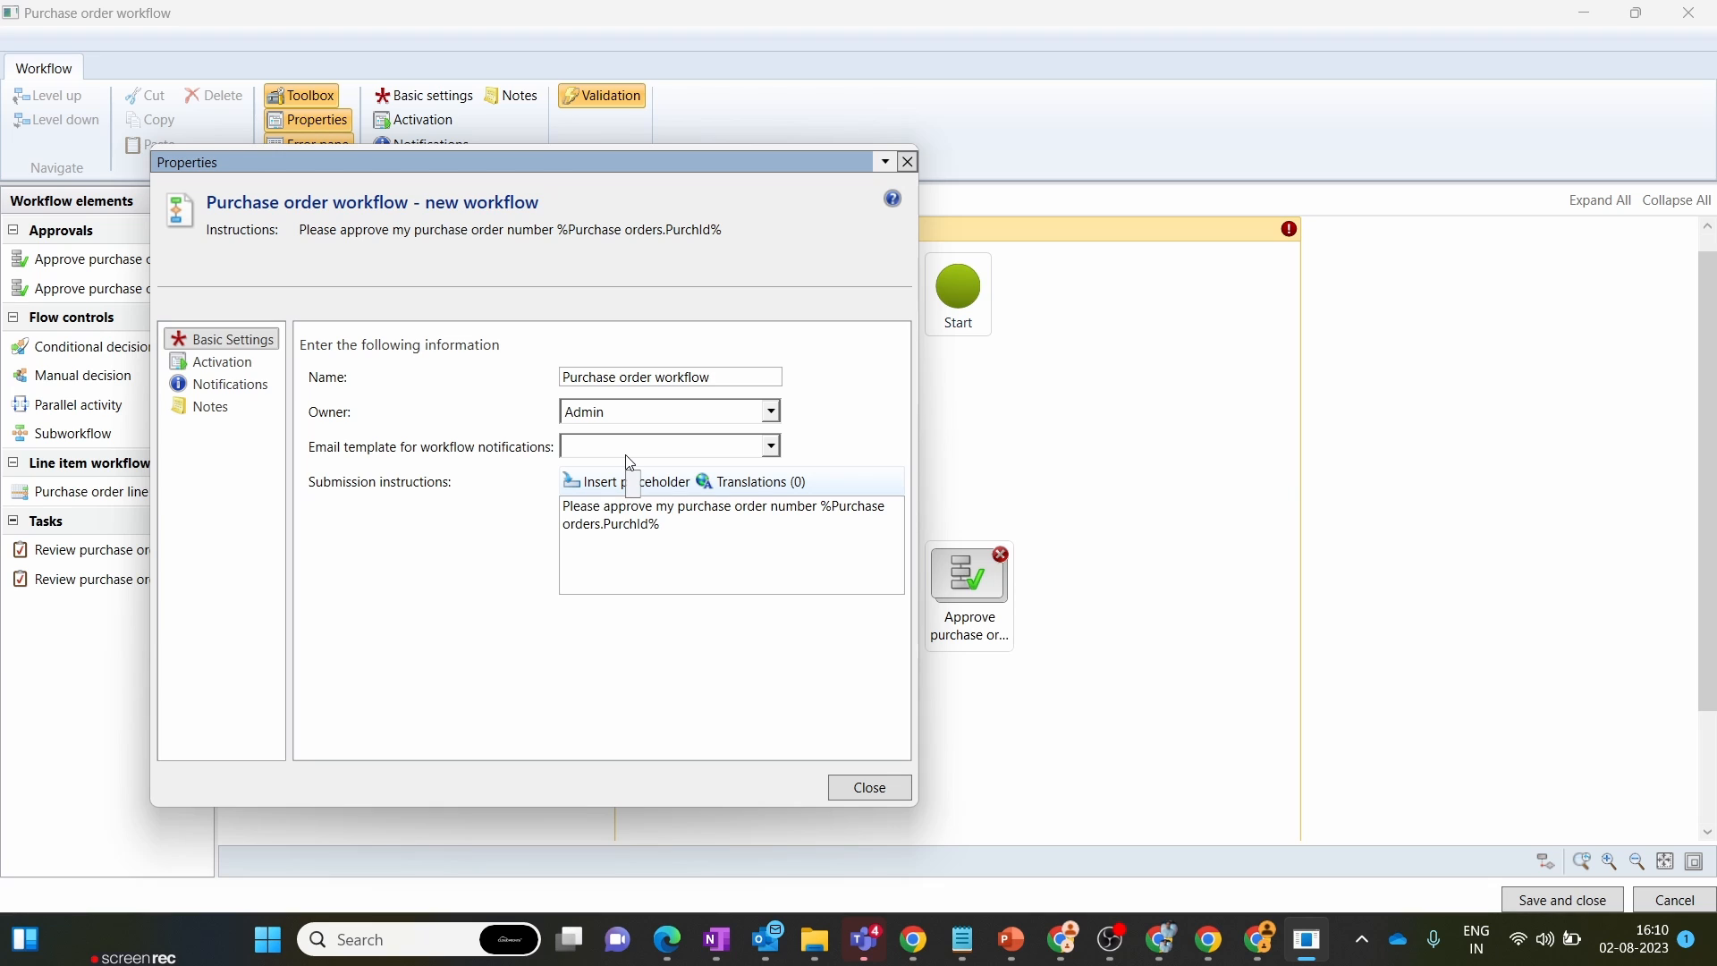
pyautogui.click(870, 790)
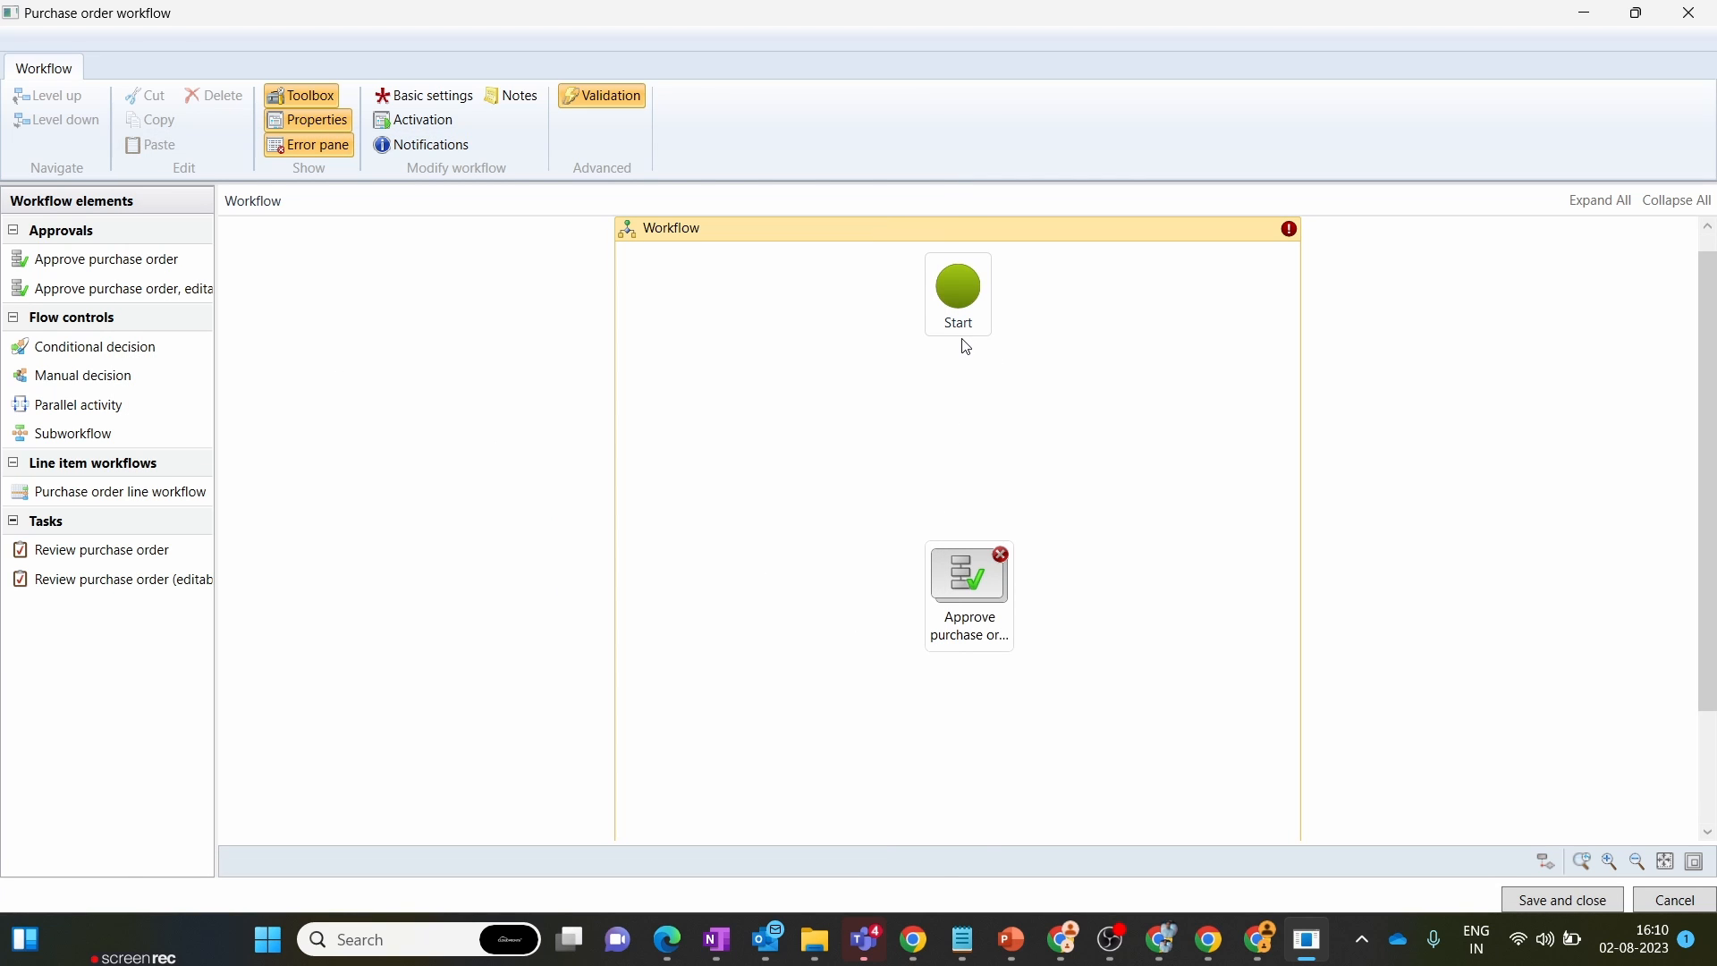
# - Connect Start to the Approve purchase order element, and connect that element to the workflow's end element
pyautogui.moveTo(967, 348); pyautogui.dragTo(978, 553)
pyautogui.scroll(-1, 1050, 560)
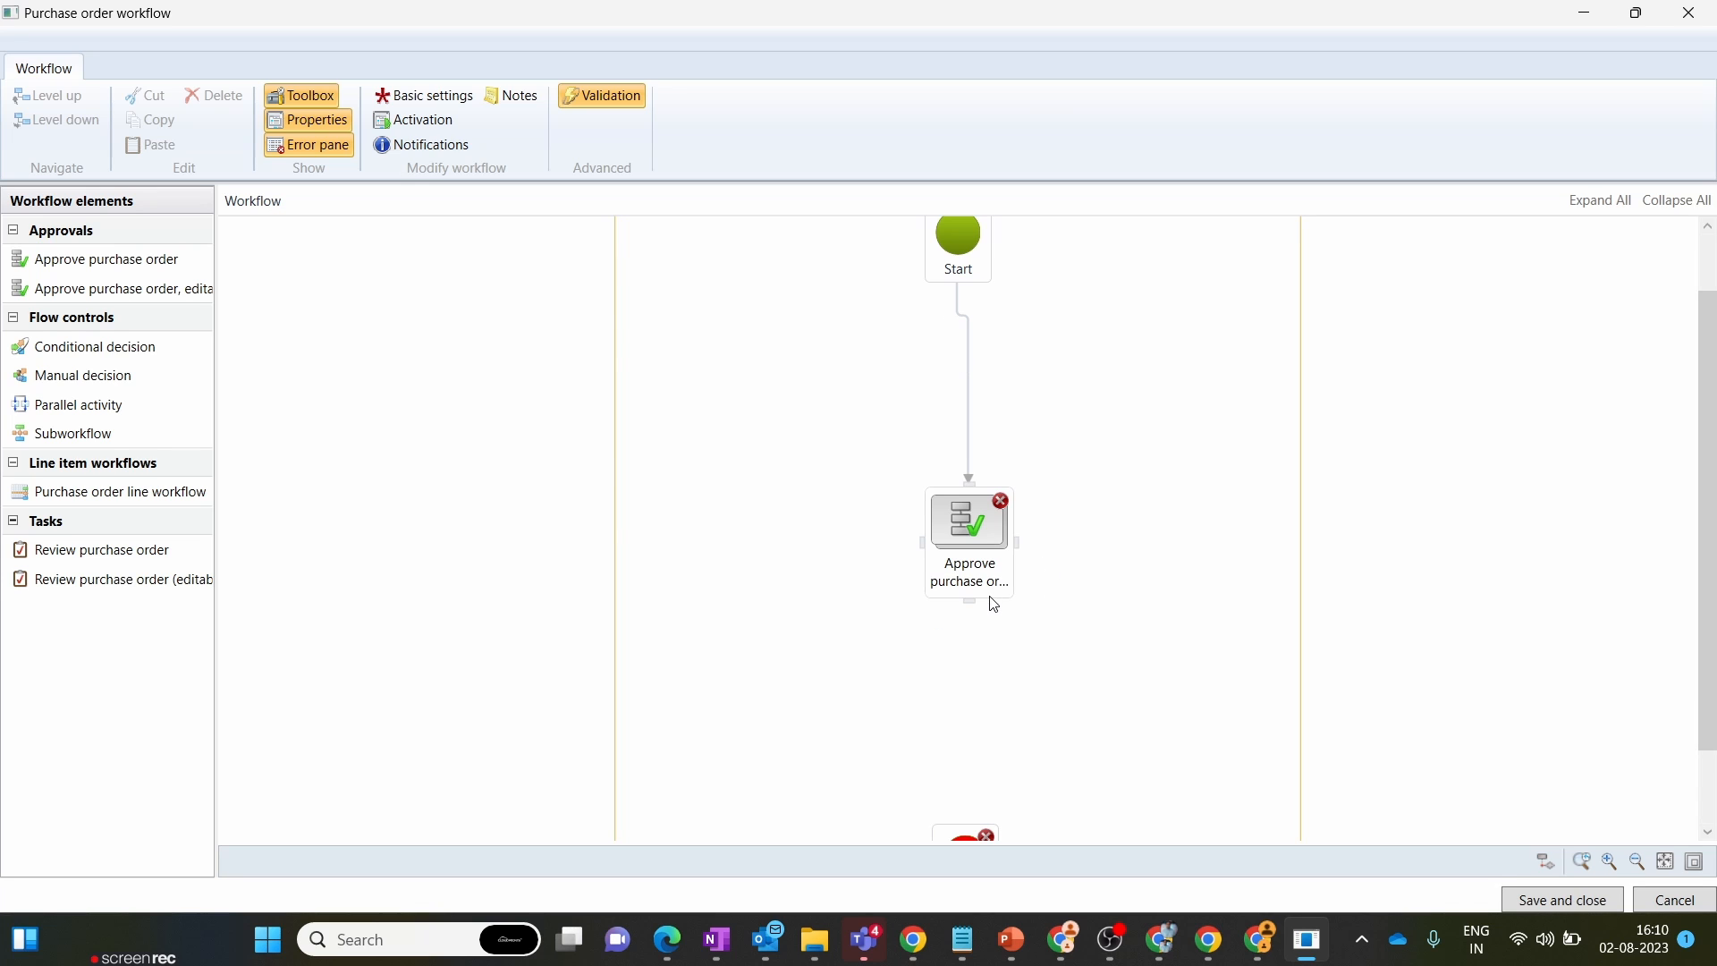
pyautogui.scroll(-2, 987, 537)
pyautogui.moveTo(974, 506); pyautogui.dragTo(967, 737)
pyautogui.scroll(2, 1211, 583)
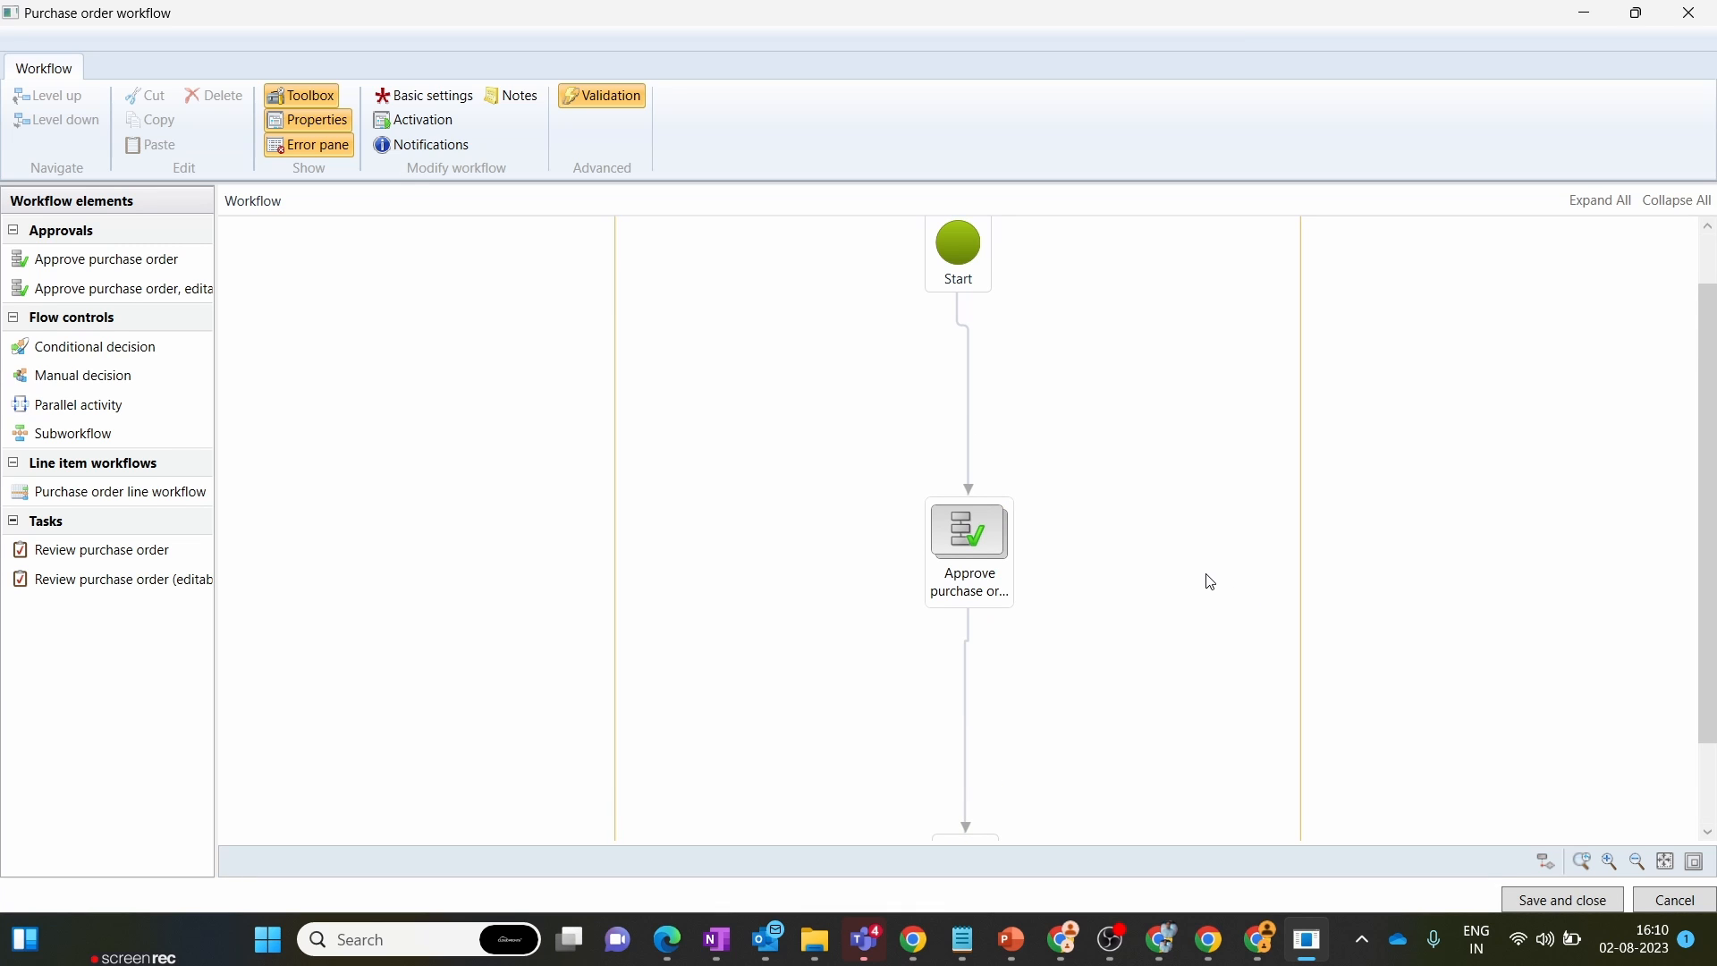
pyautogui.scroll(1, 1211, 583)
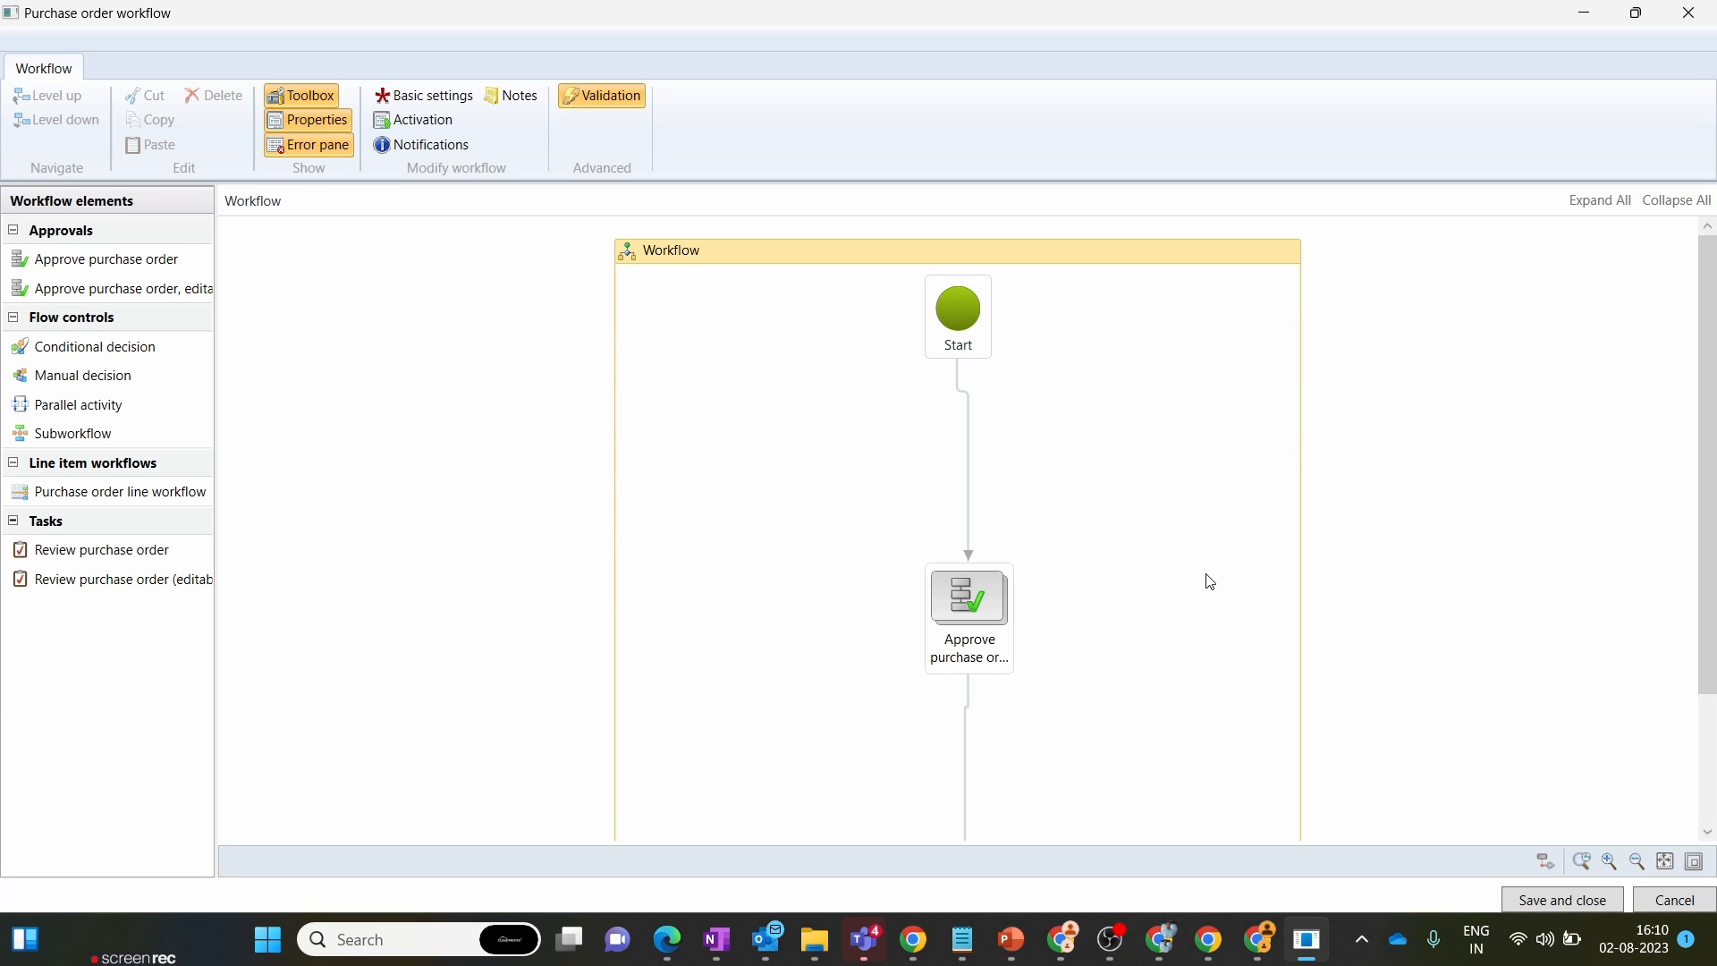
# - Open the properties of Step 1 inside the Approve purchase order element and enter the work item subject "Purchase order approval"
pyautogui.doubleClick(986, 608)
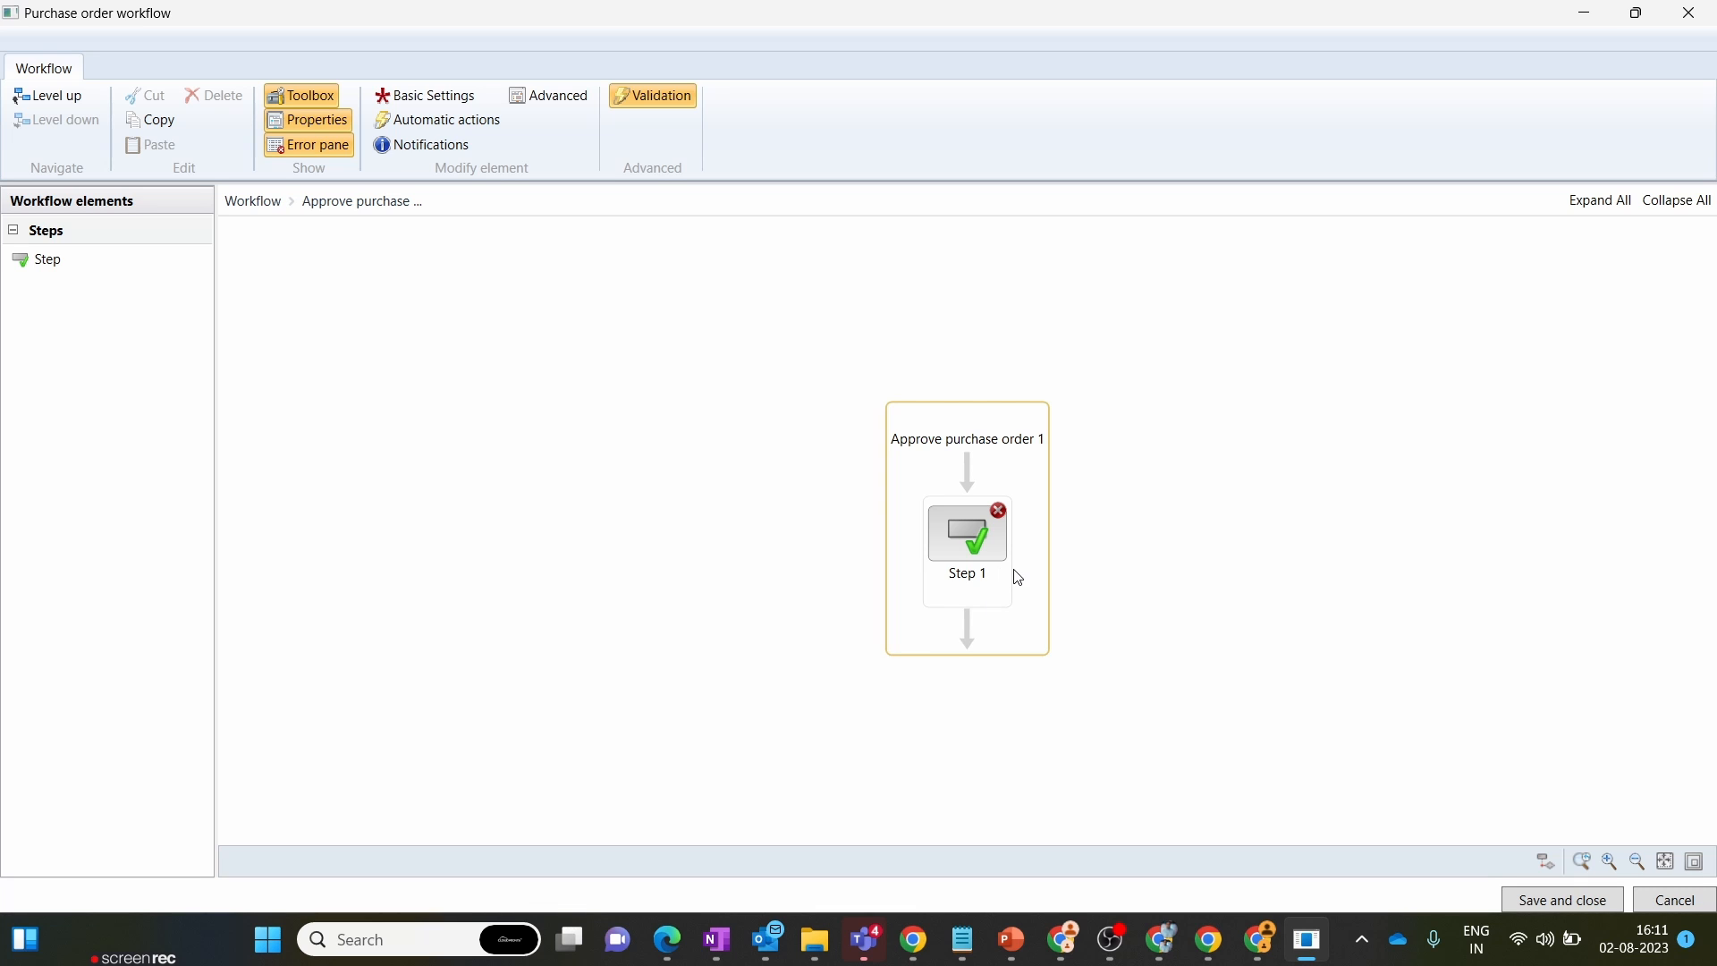
pyautogui.rightClick(991, 541)
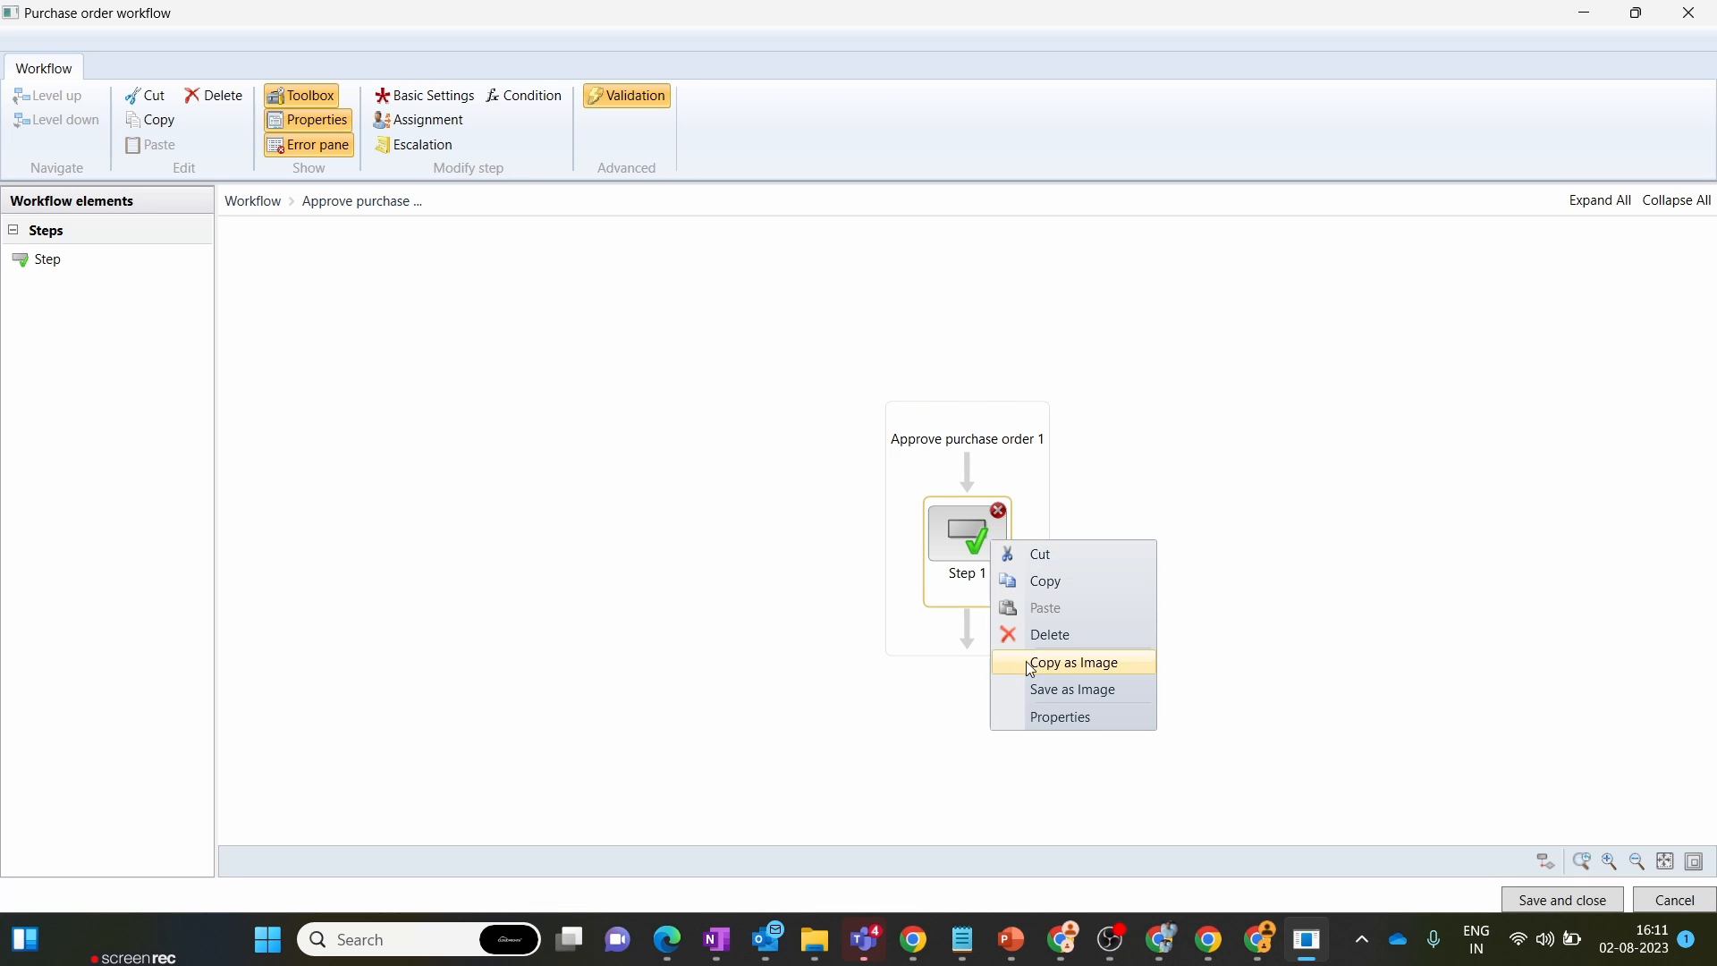
pyautogui.click(1033, 717)
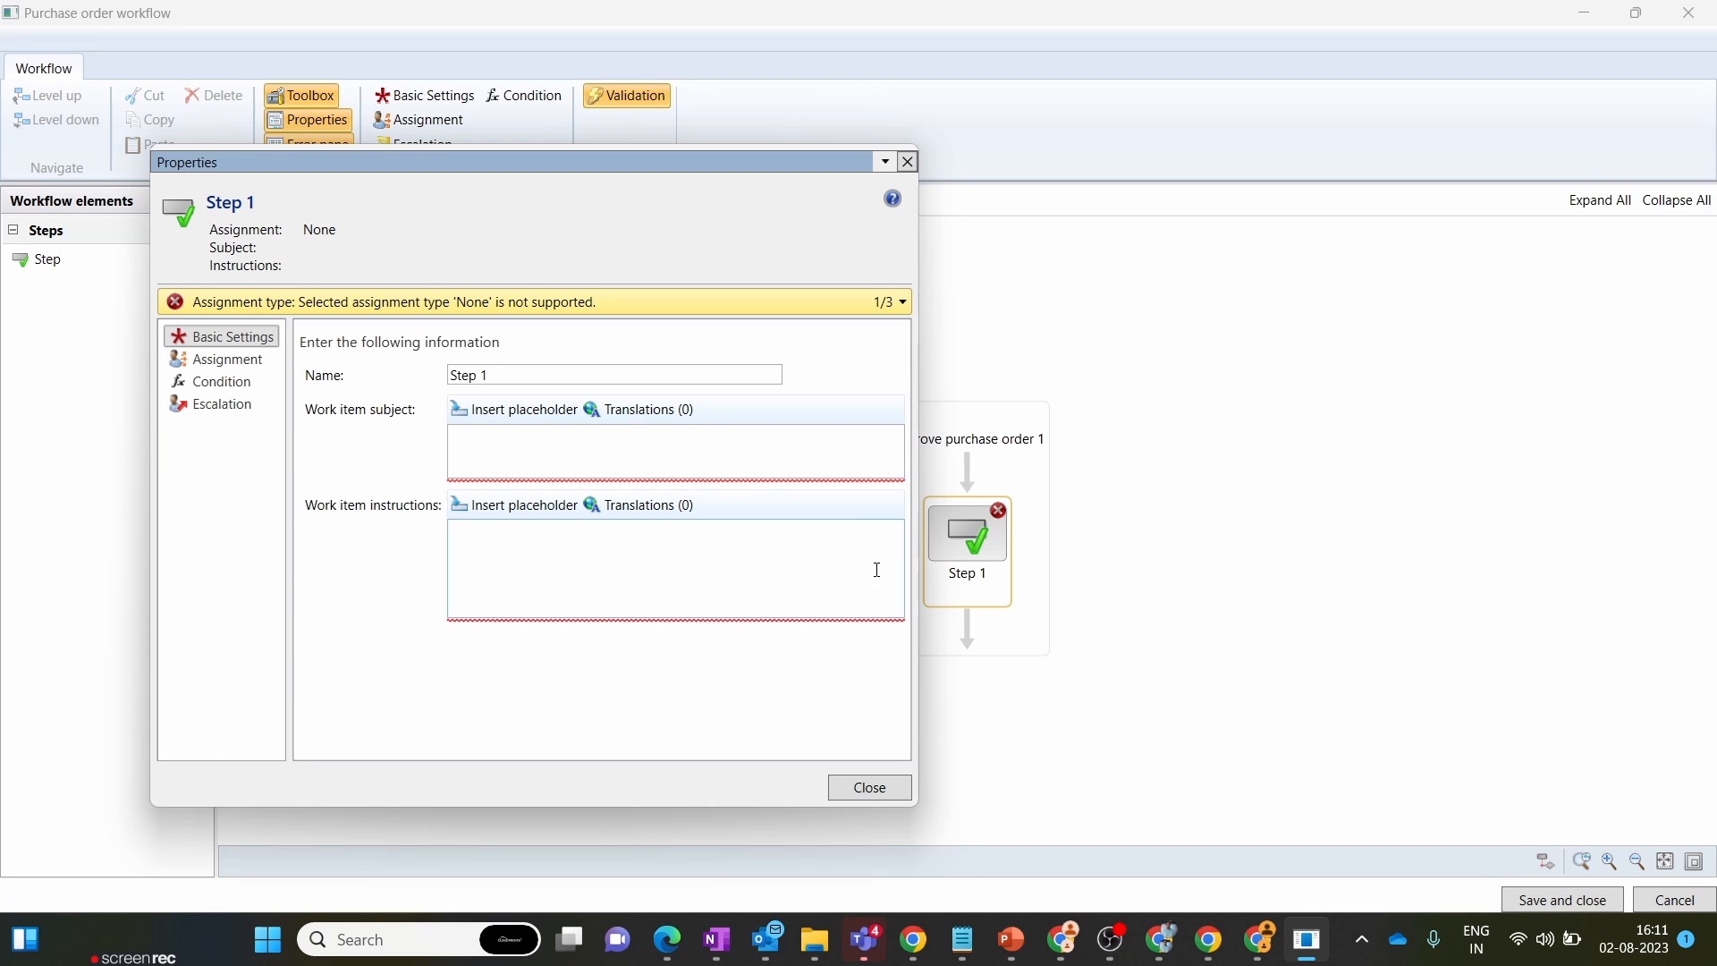
pyautogui.click(531, 375)
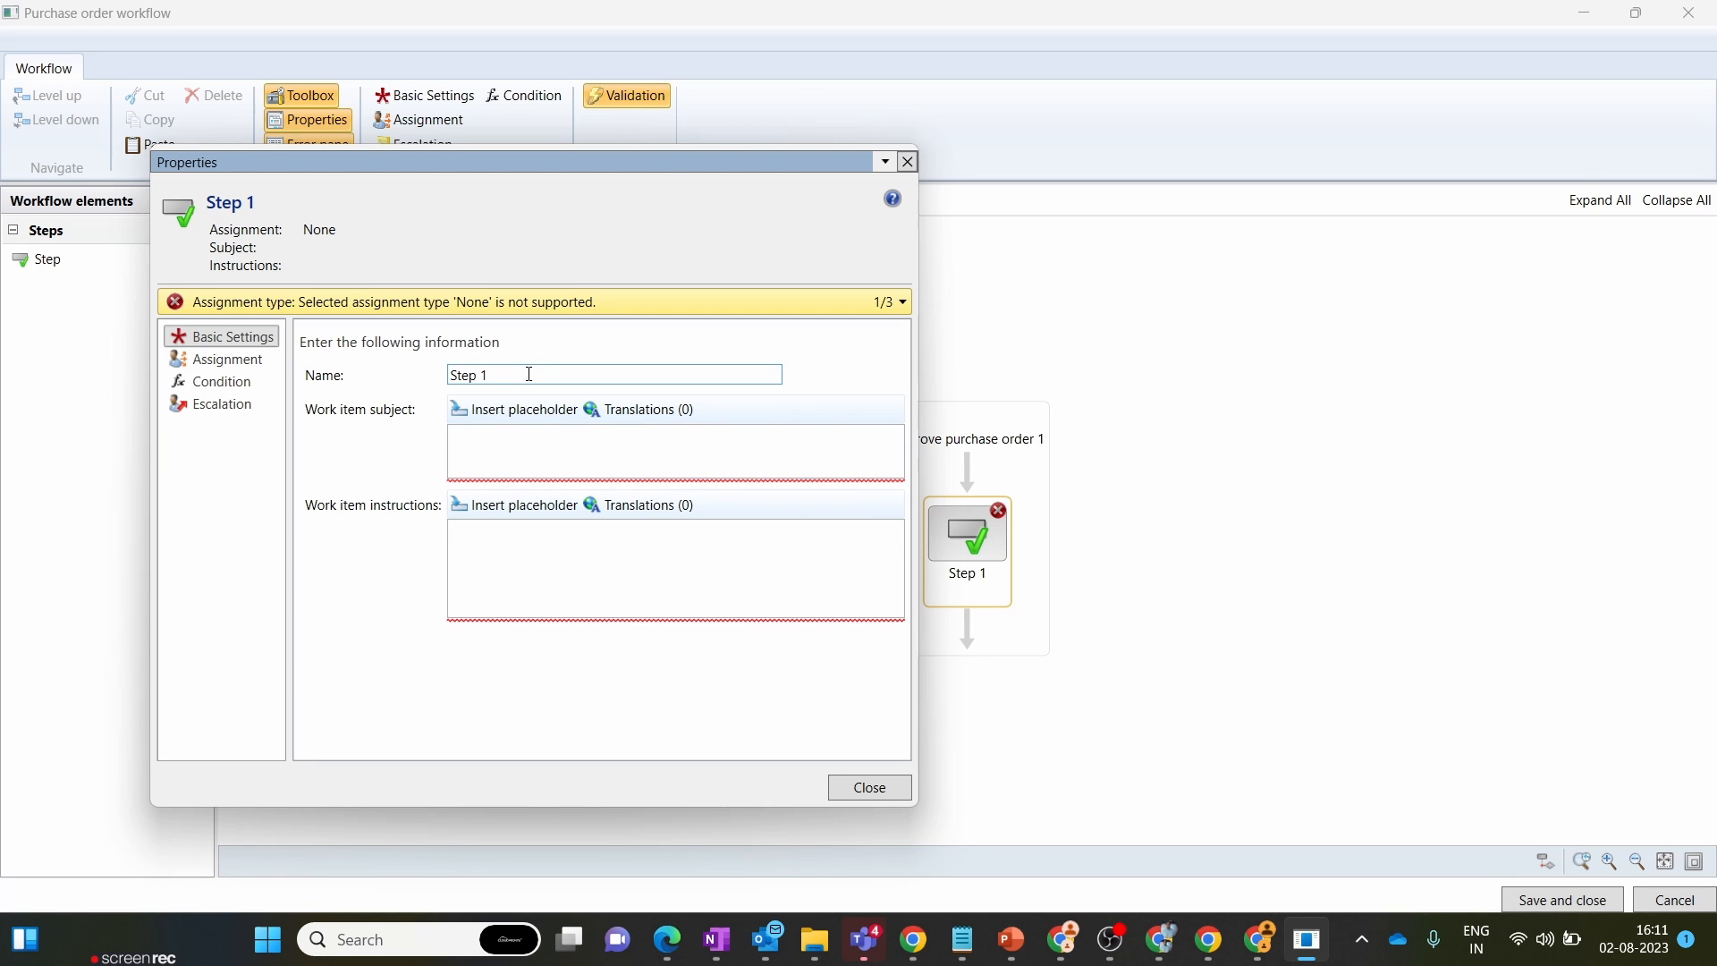
pyautogui.click(536, 443)
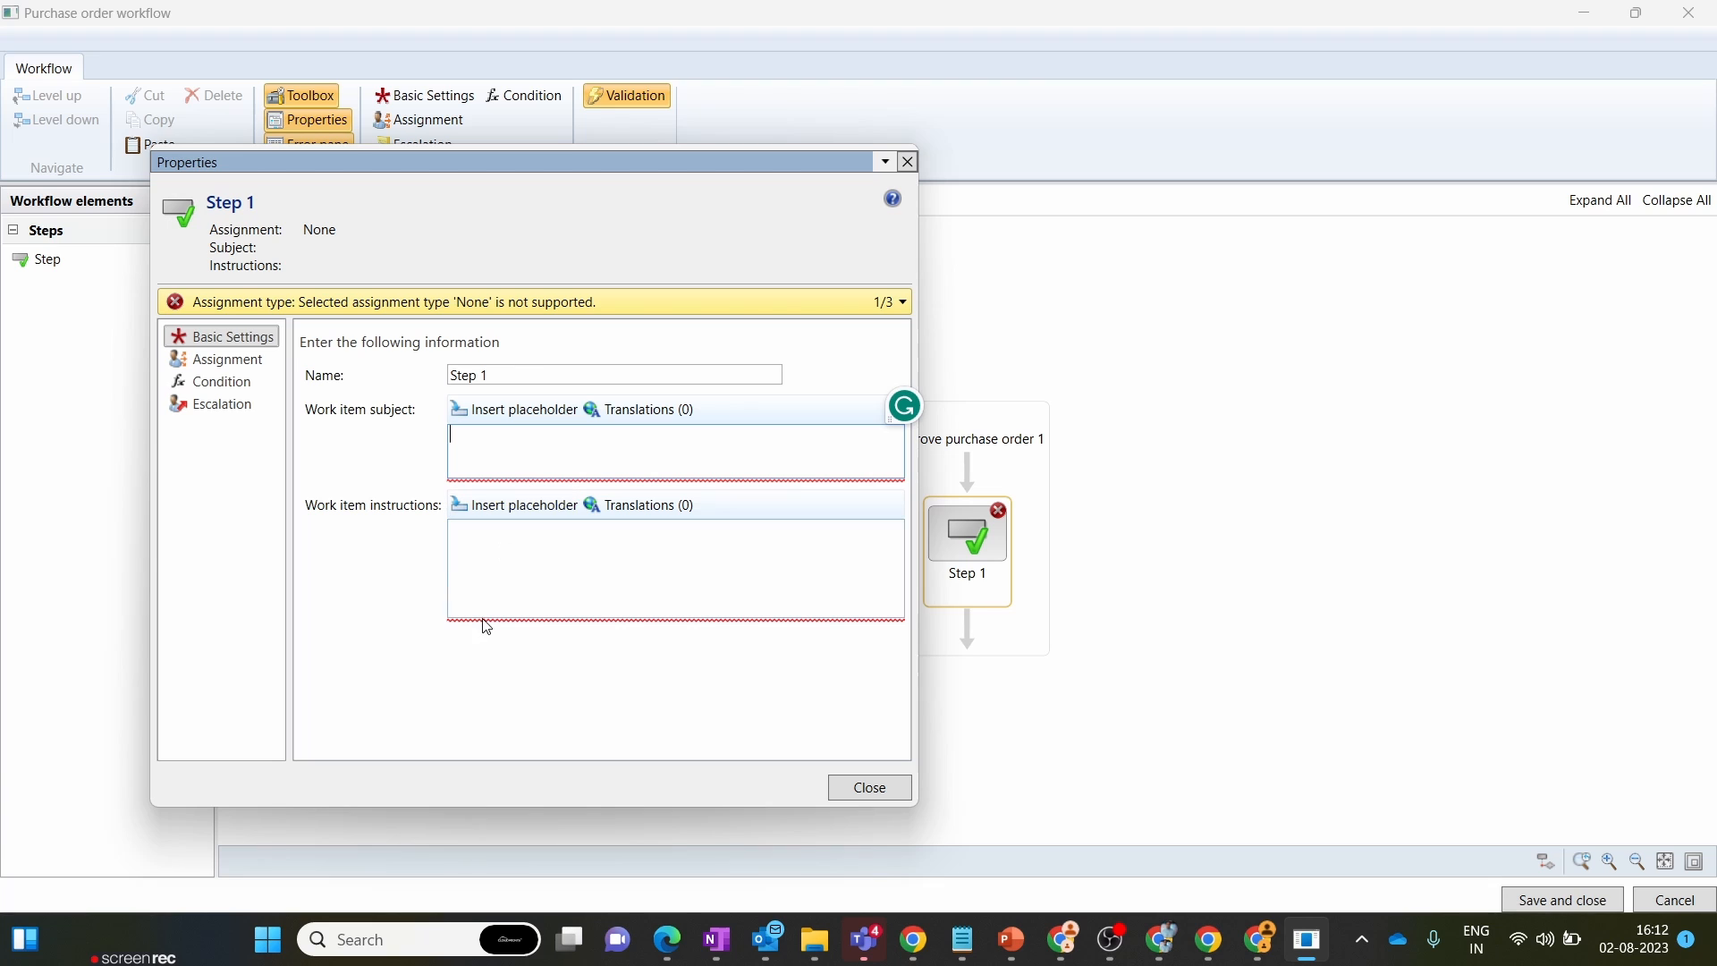
pyautogui.click(513, 562)
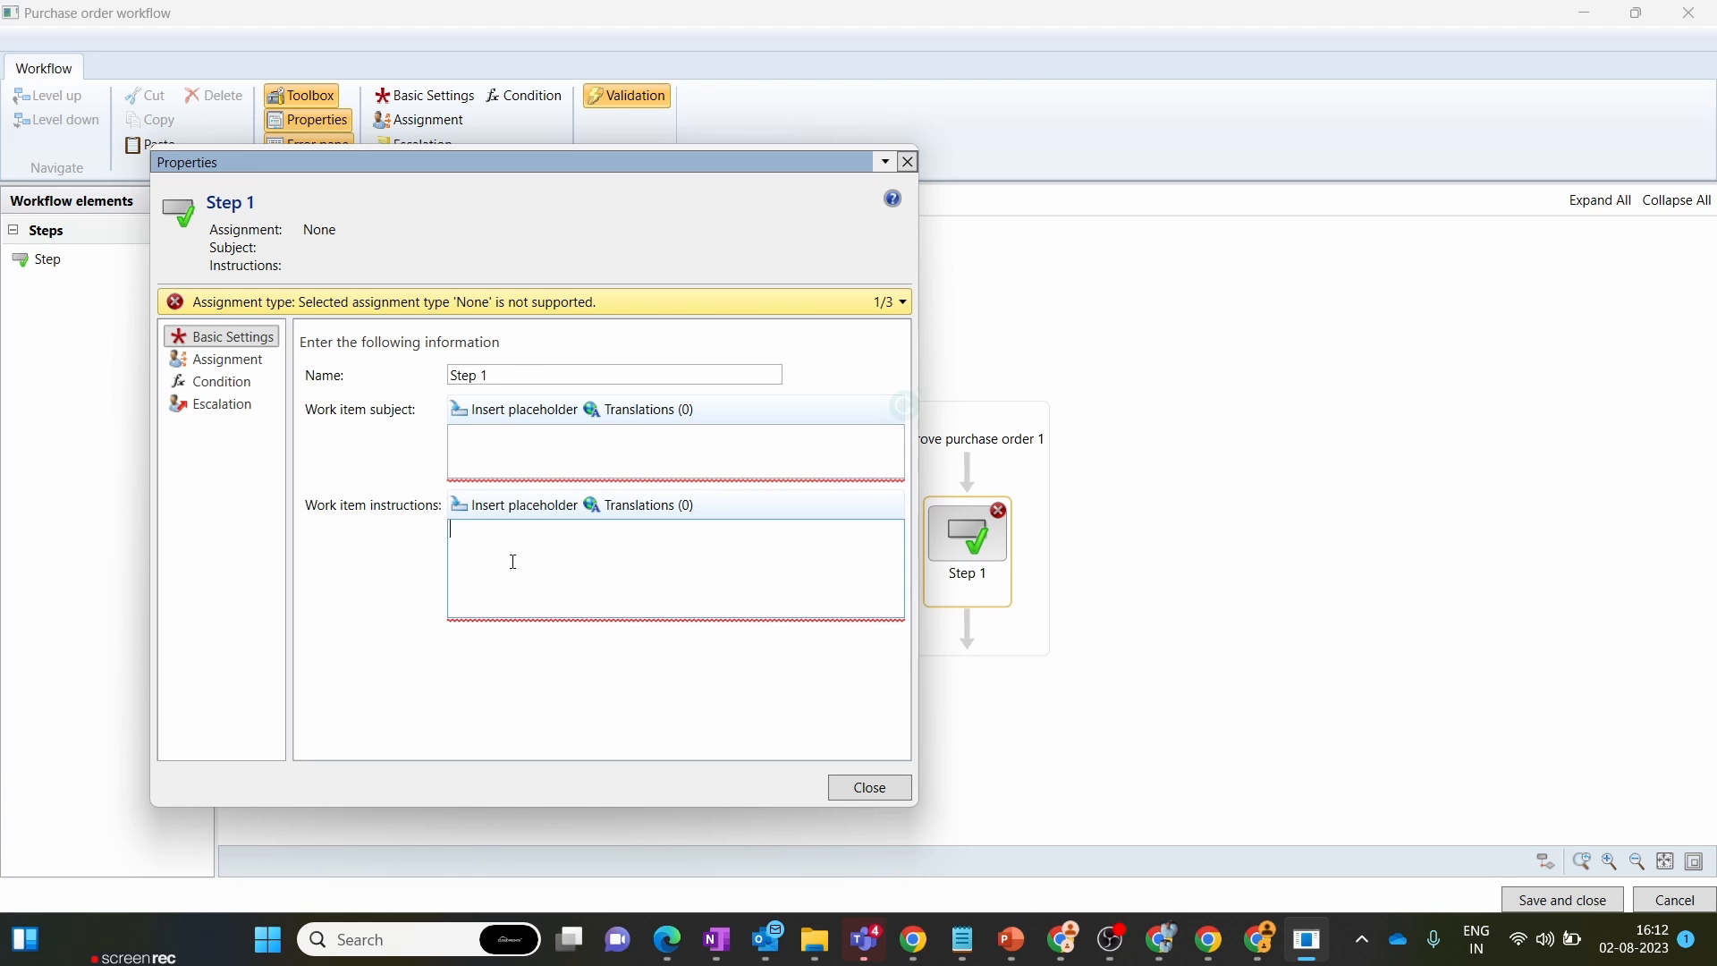
pyautogui.click(512, 441)
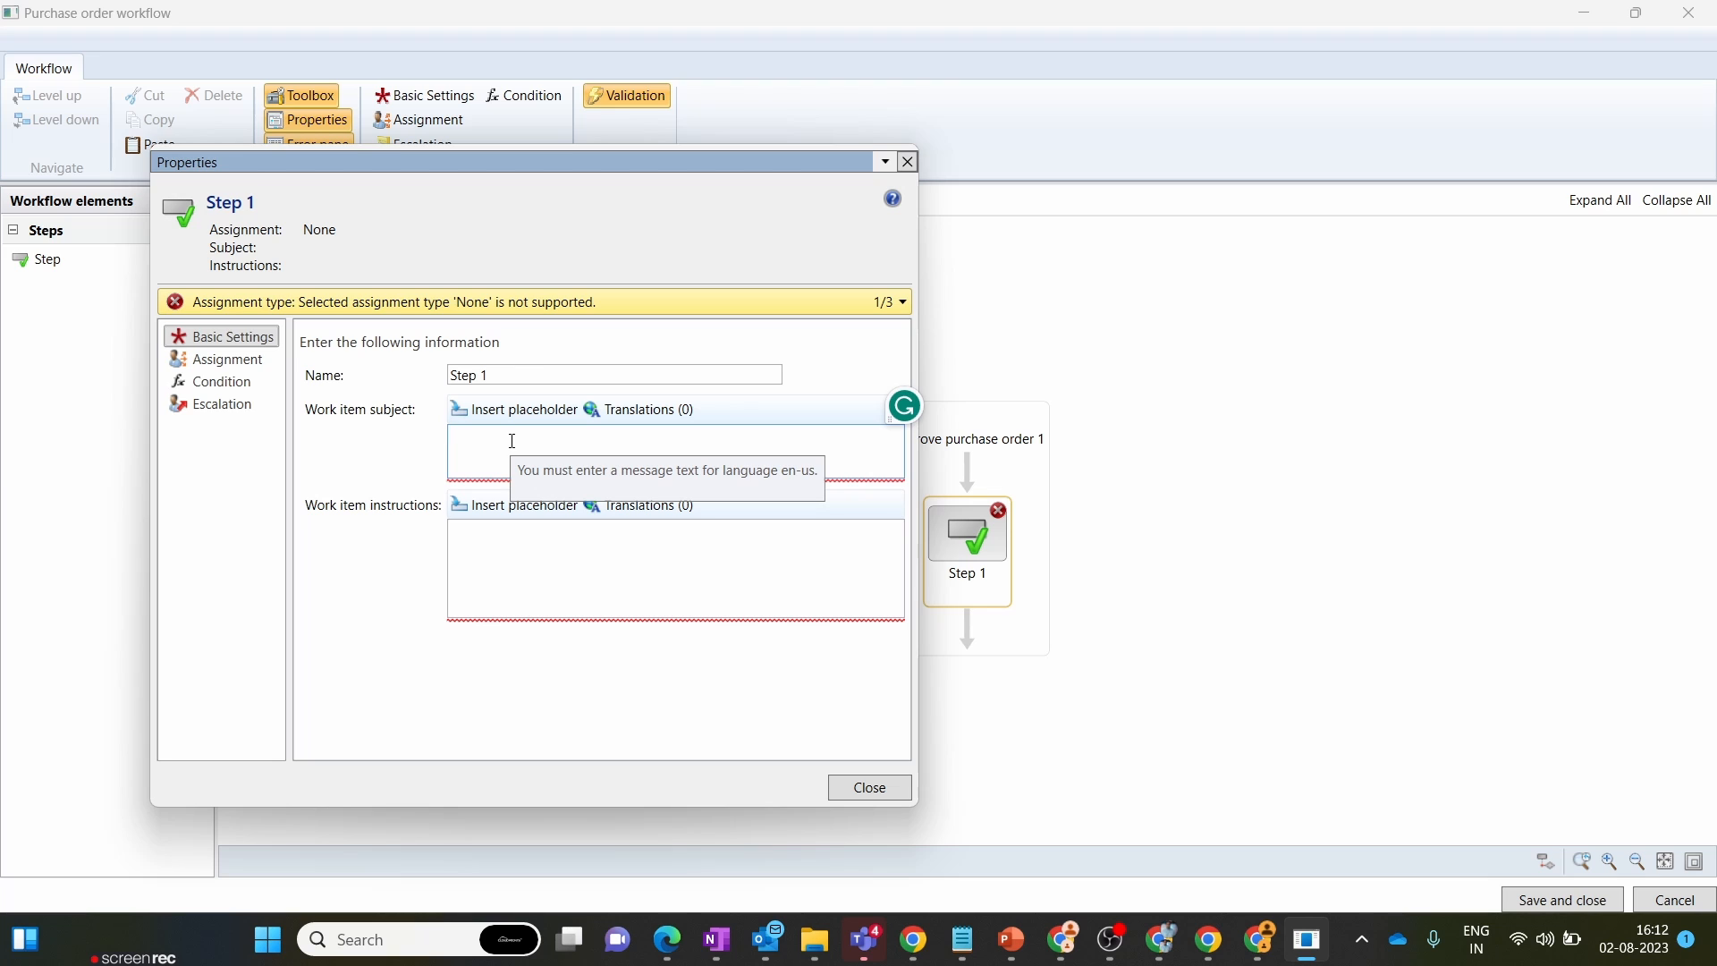
pyautogui.write('P')
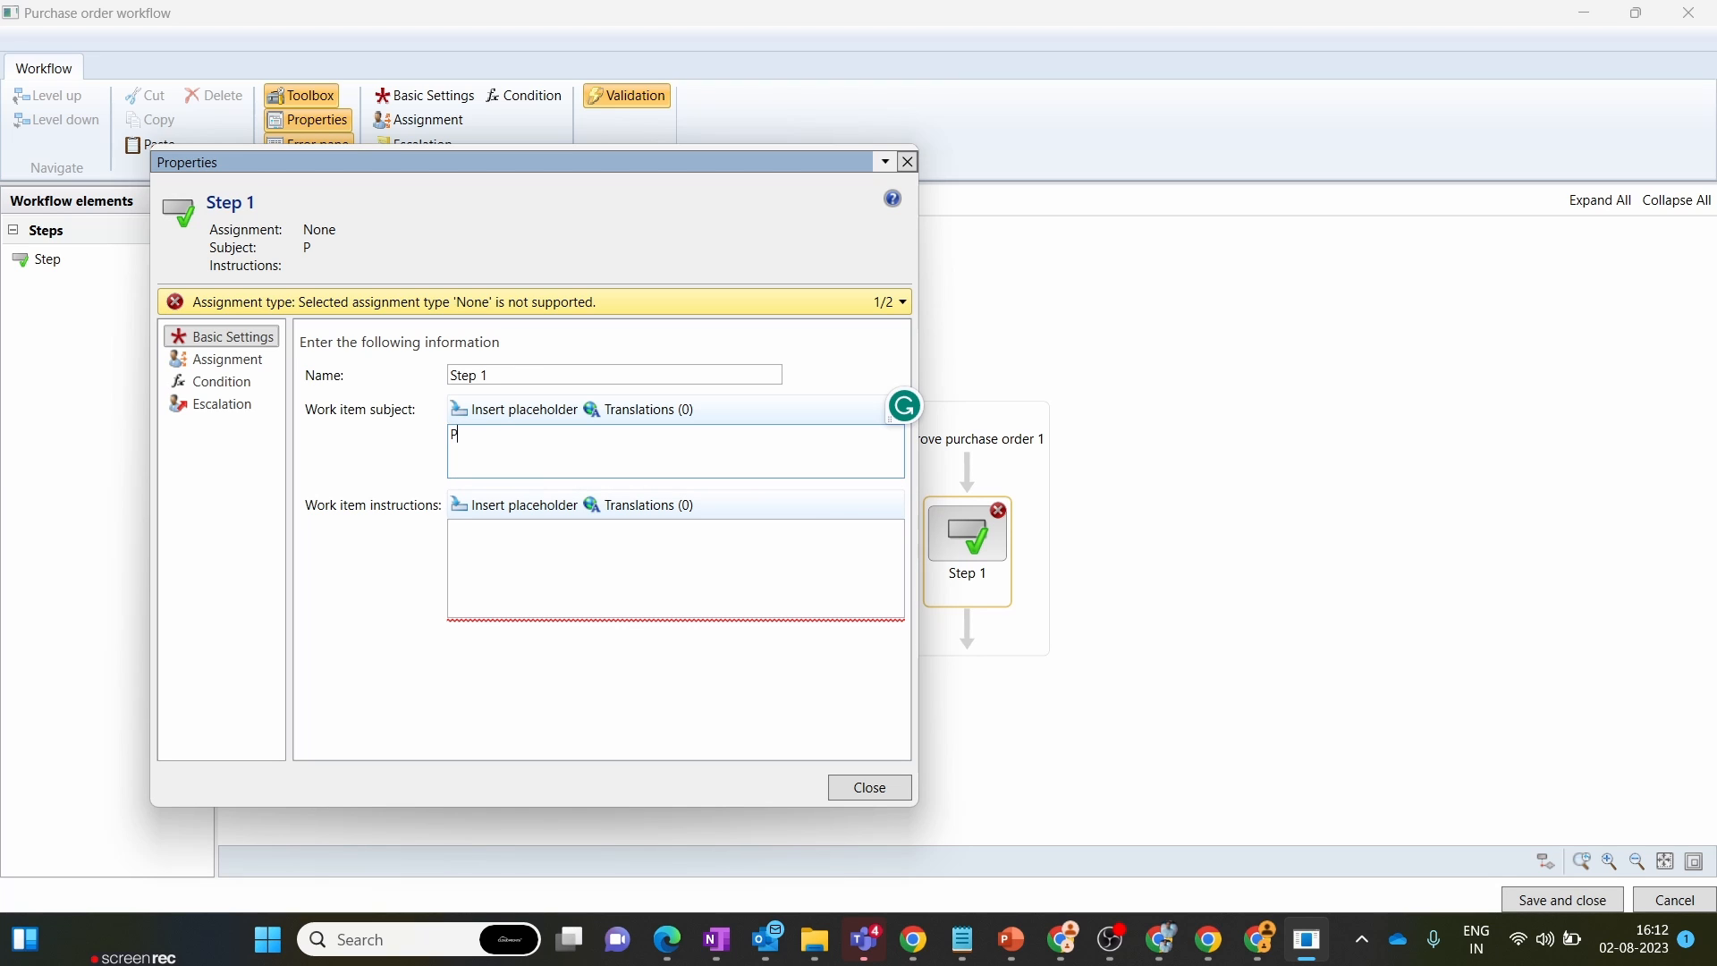
pyautogui.write('urchase order app')
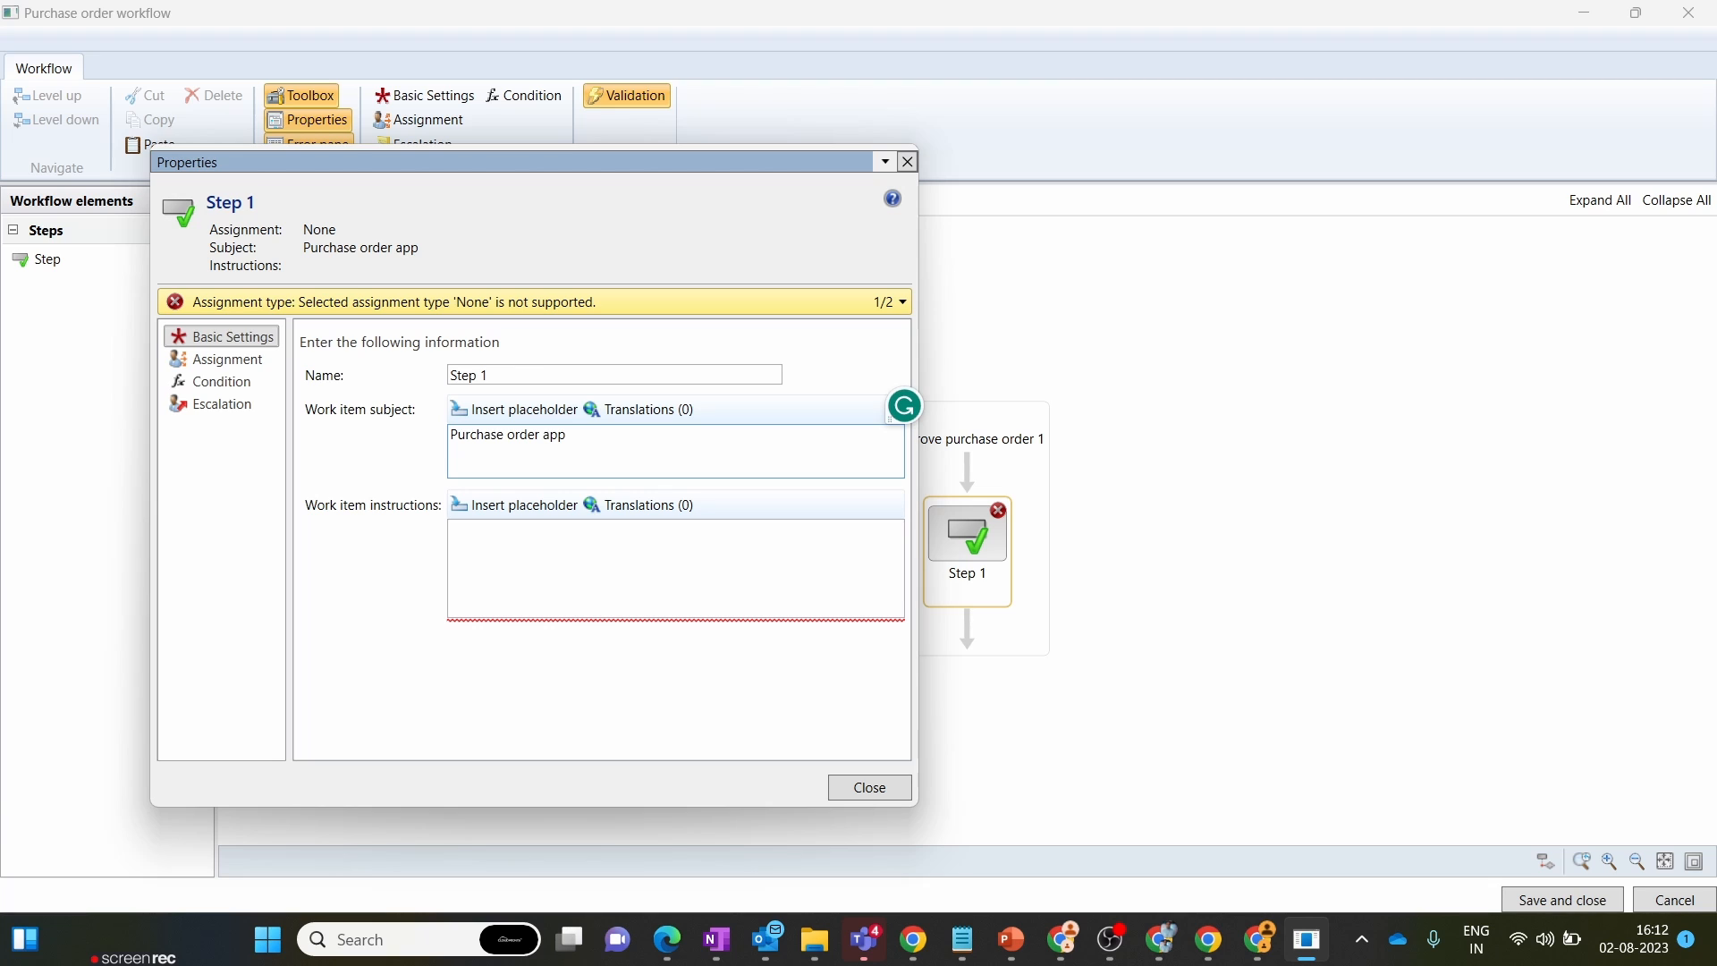
pyautogui.write('roval')
# - Enter the work item instructions "Please apporve the purcahse order number" for Step 1
pyautogui.click(526, 535)
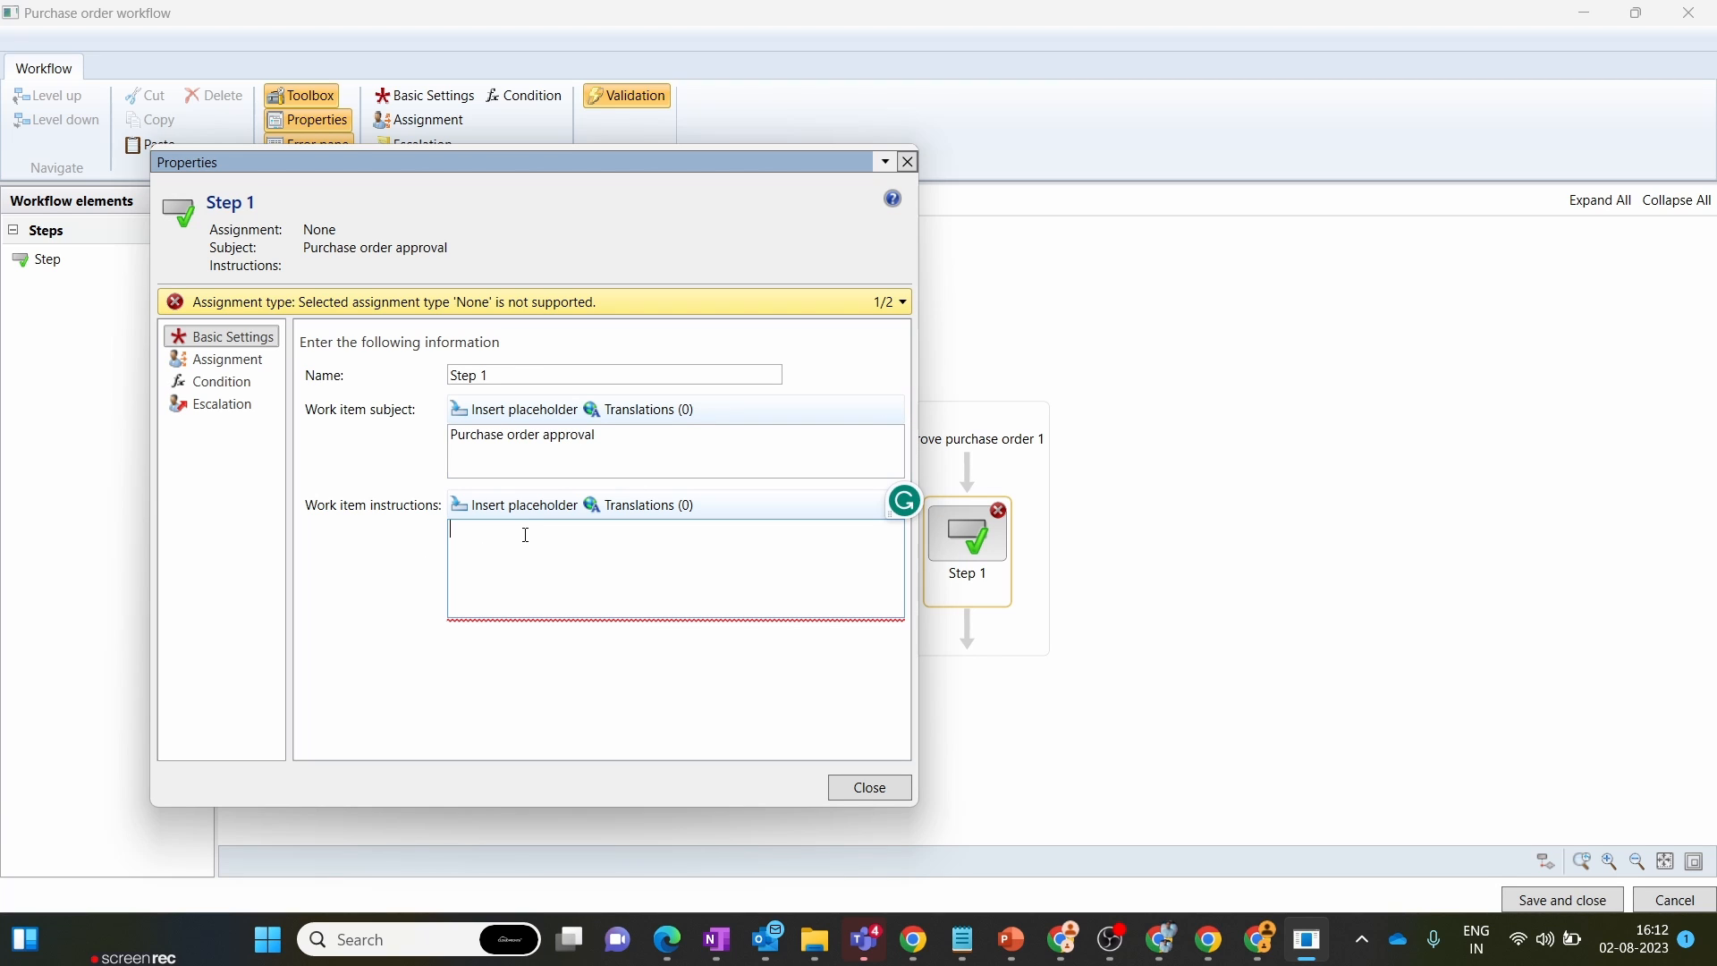
pyautogui.write('Please ')
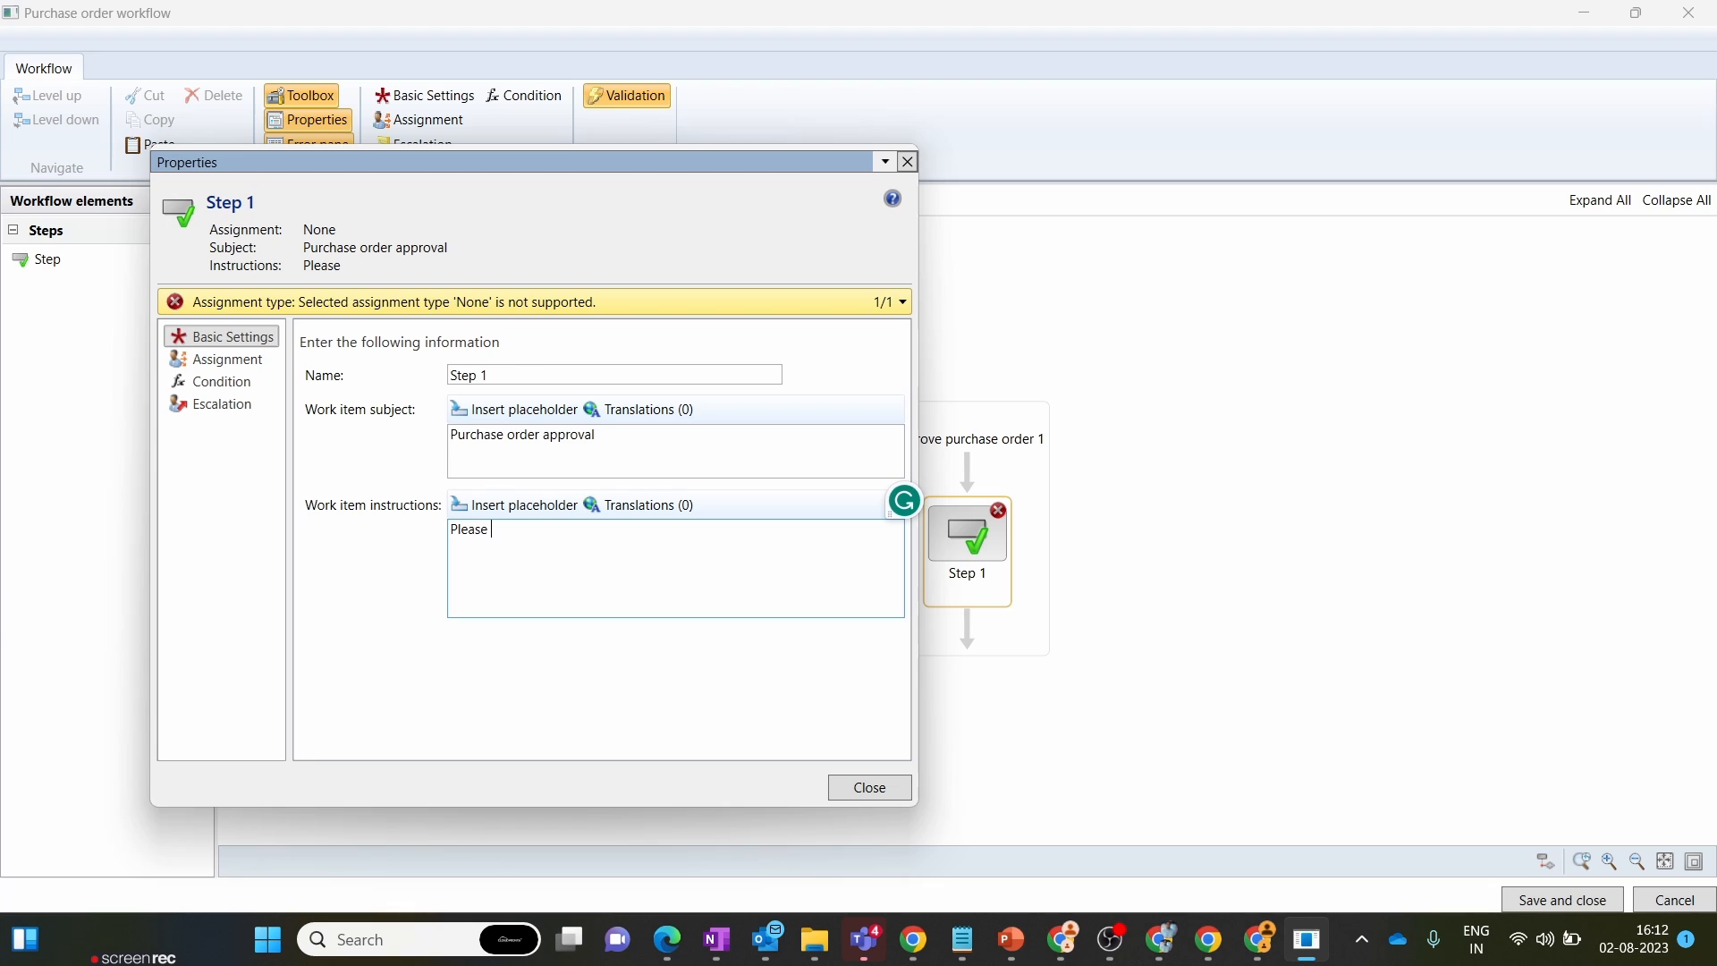
pyautogui.write('apporve the p')
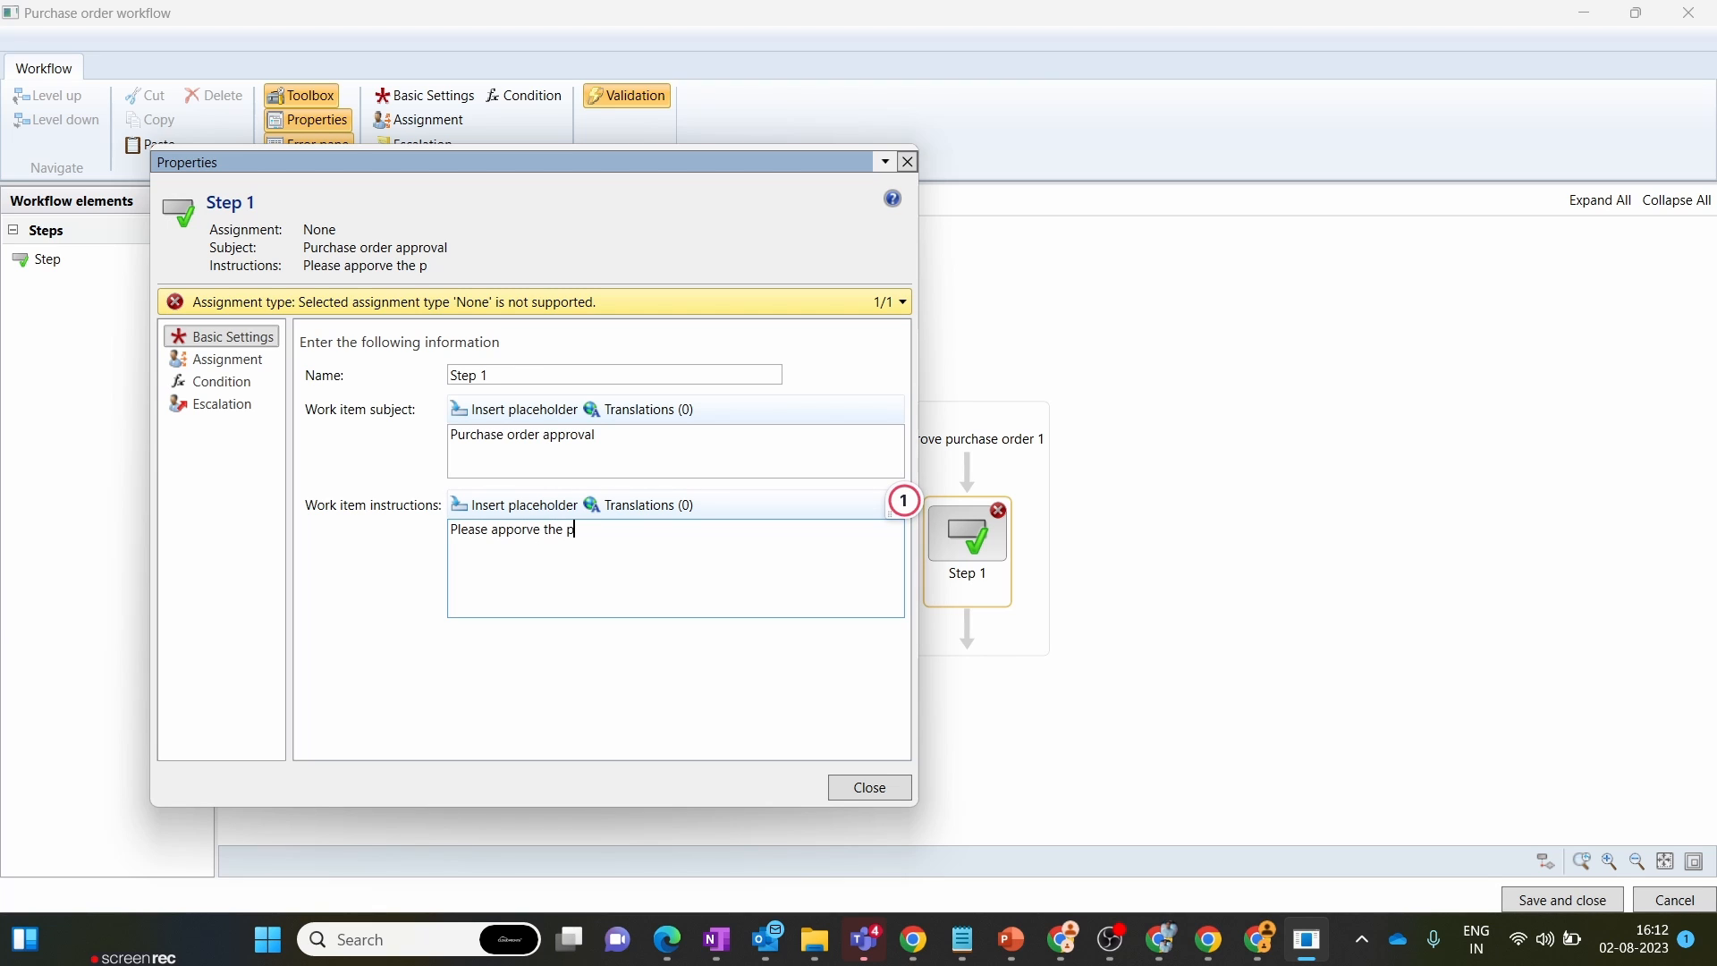
pyautogui.write('urcahse order number')
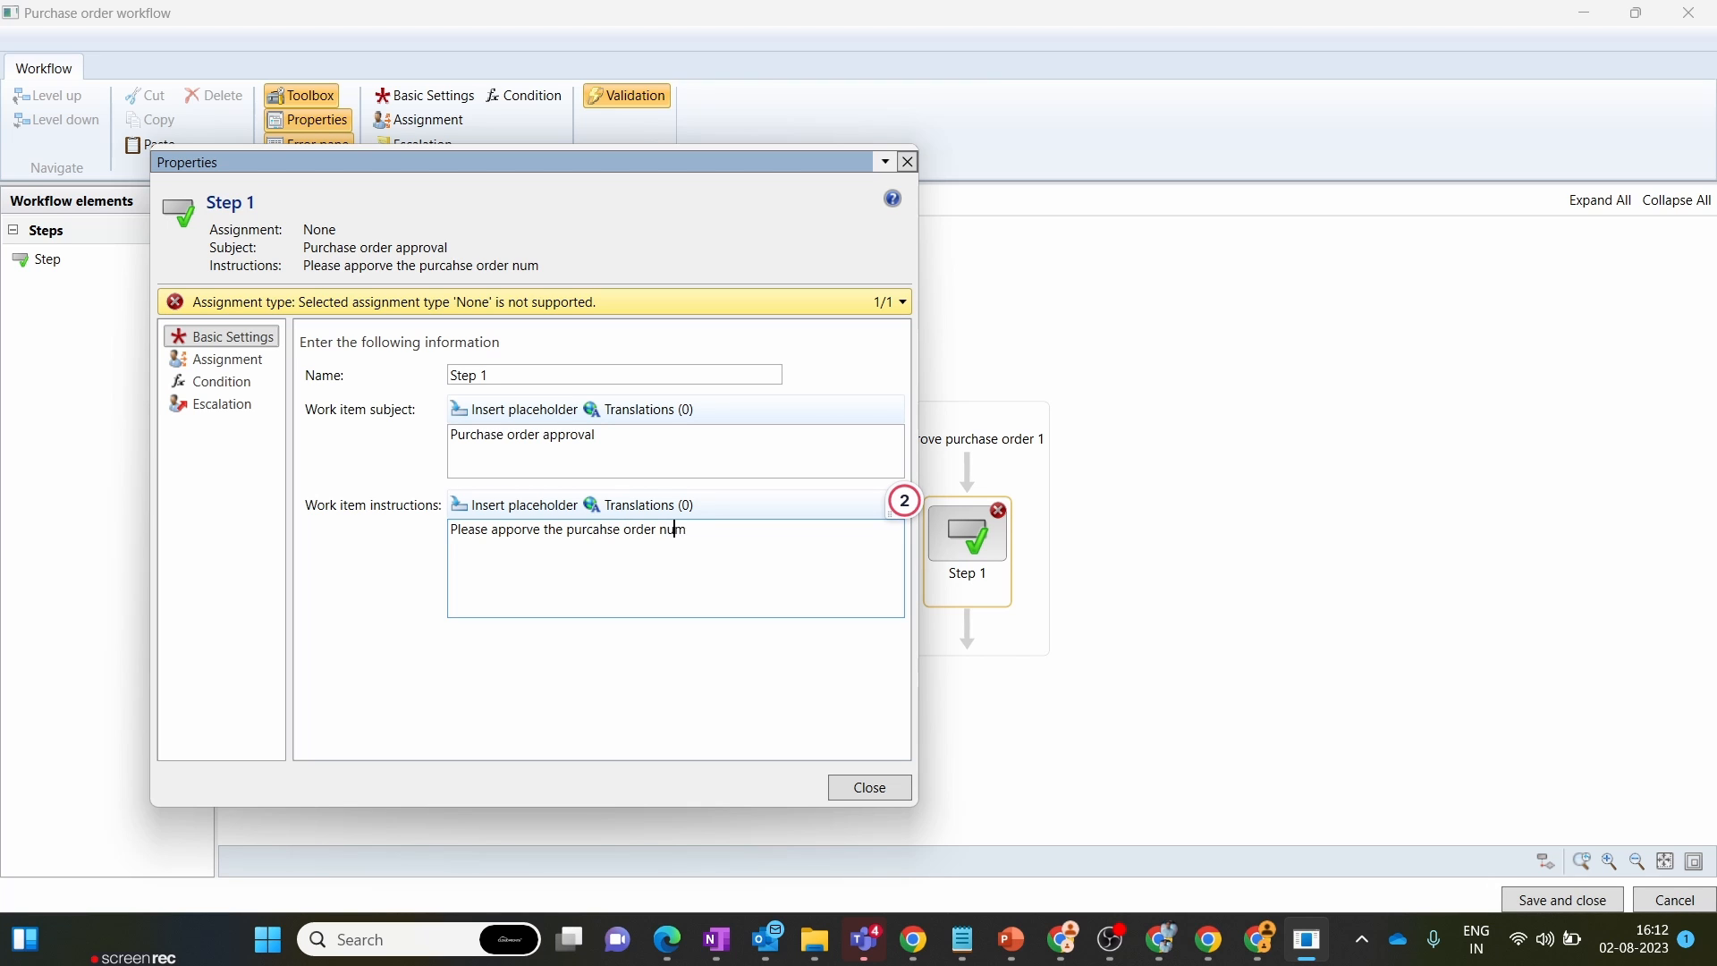
# - Append the placeholder %Purchase orders.PurchId% to the end of the work item instructions
pyautogui.click(538, 508)
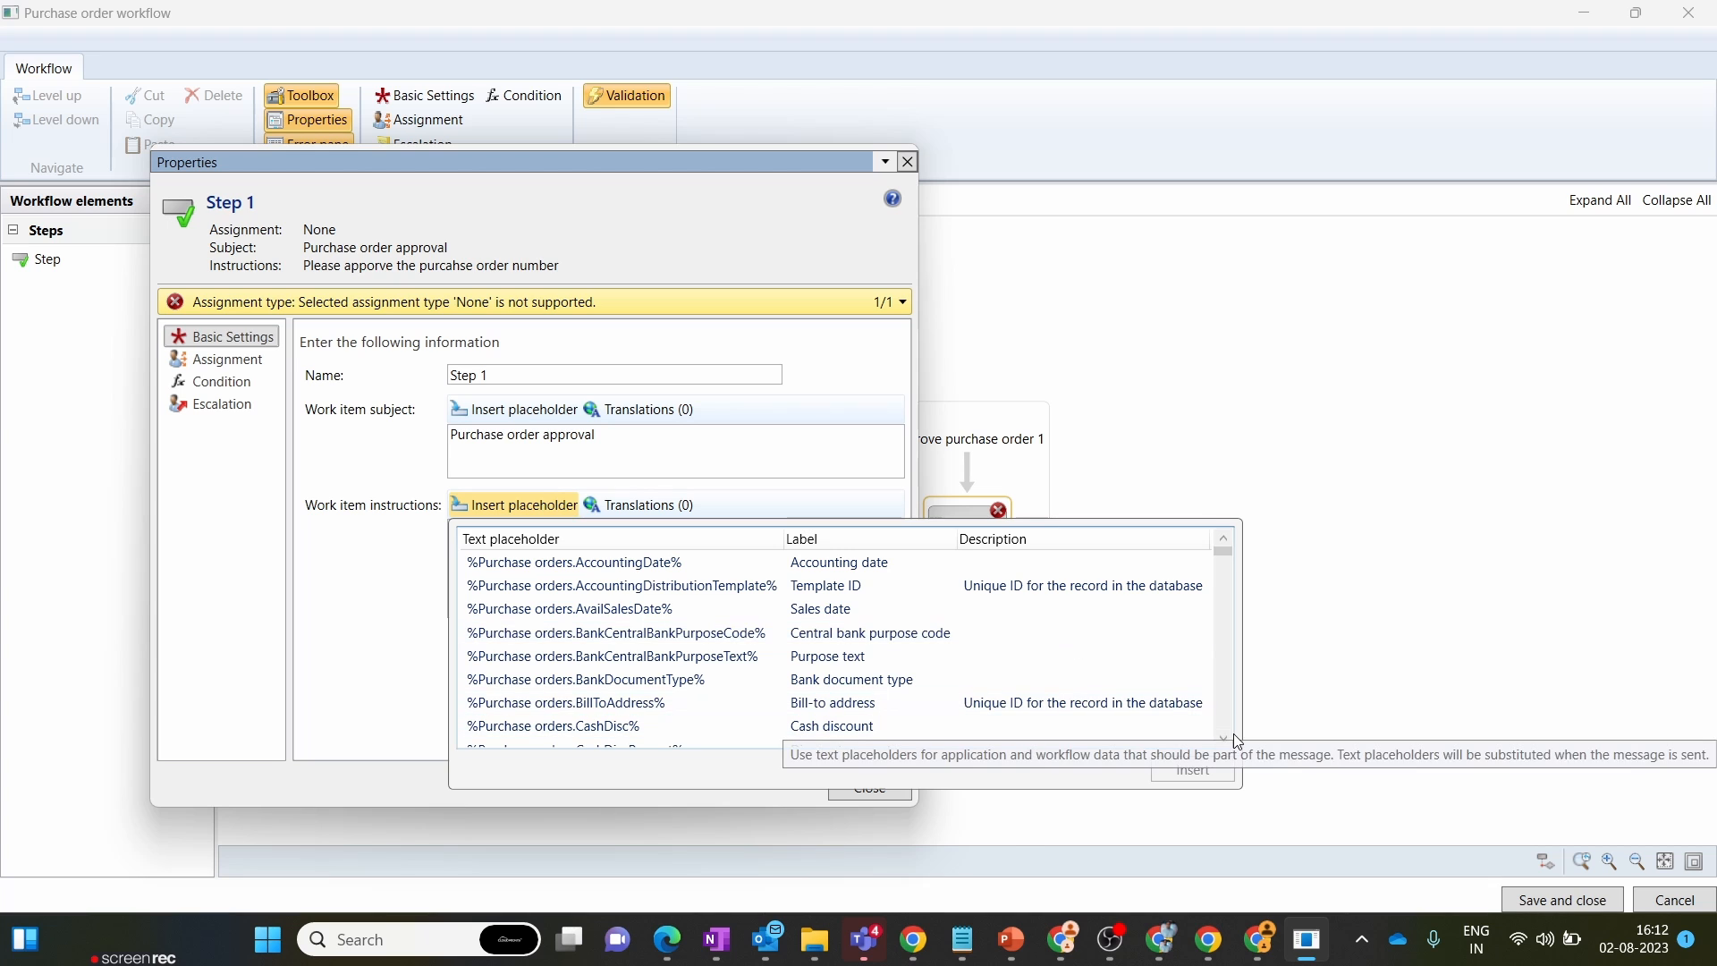
pyautogui.scroll(-5, 1226, 737)
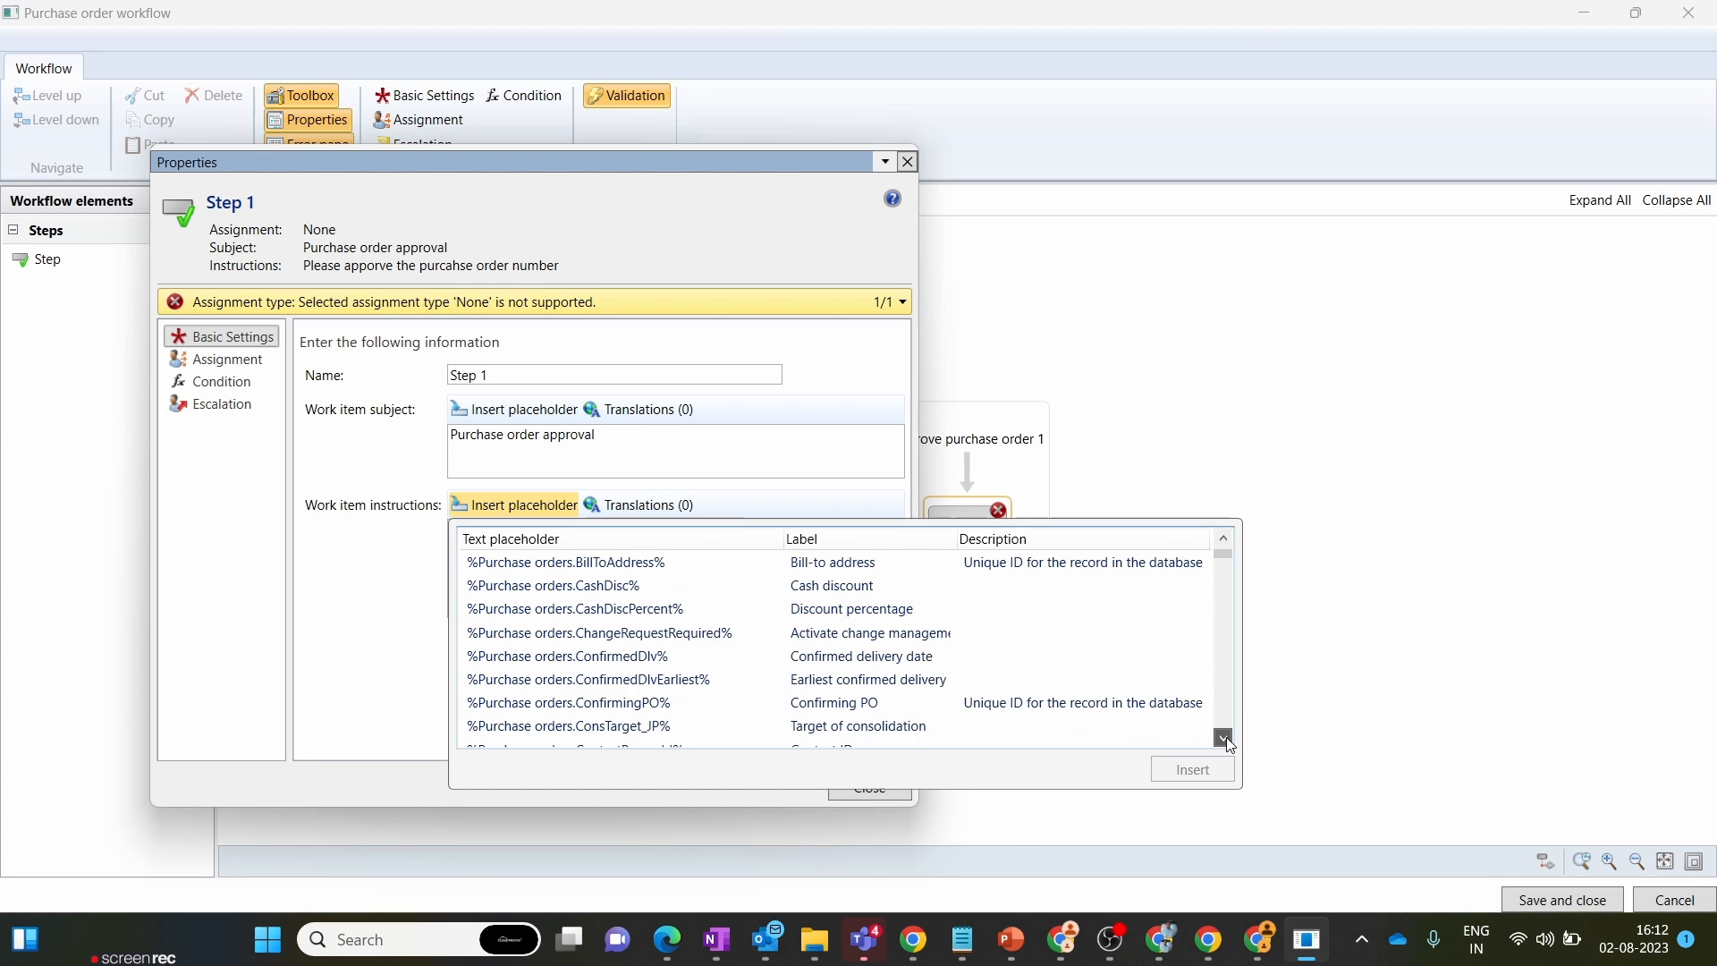
pyautogui.scroll(-6, 1230, 745)
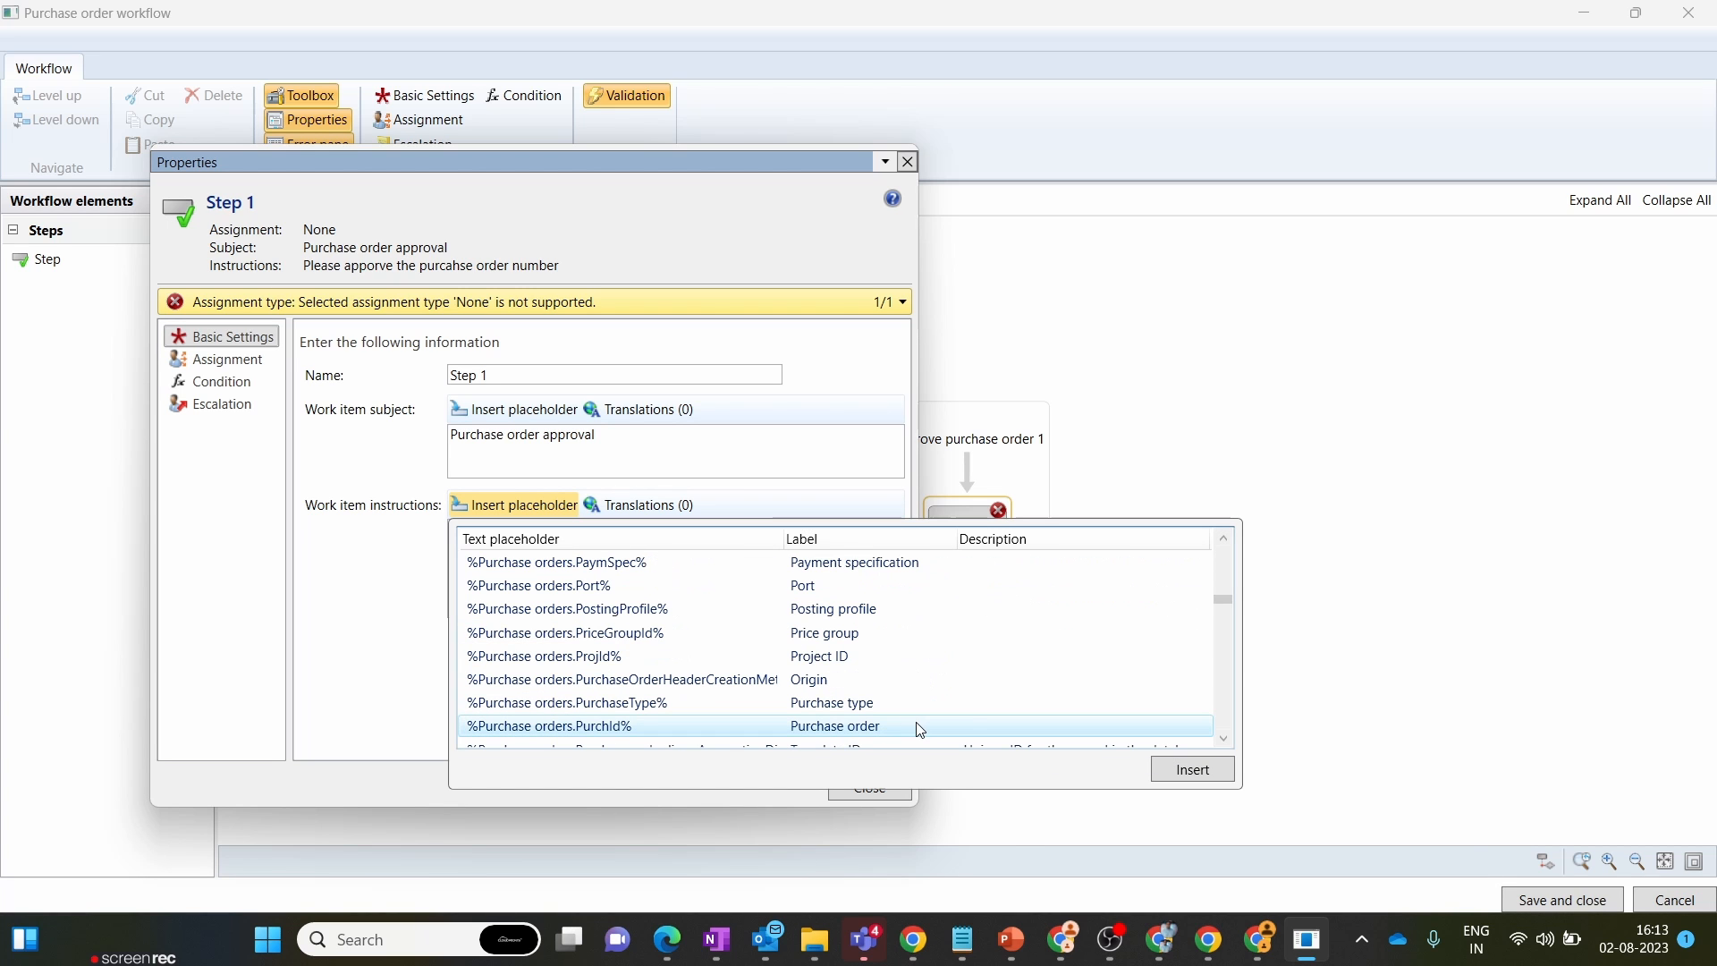
pyautogui.click(984, 726)
pyautogui.doubleClick(997, 727)
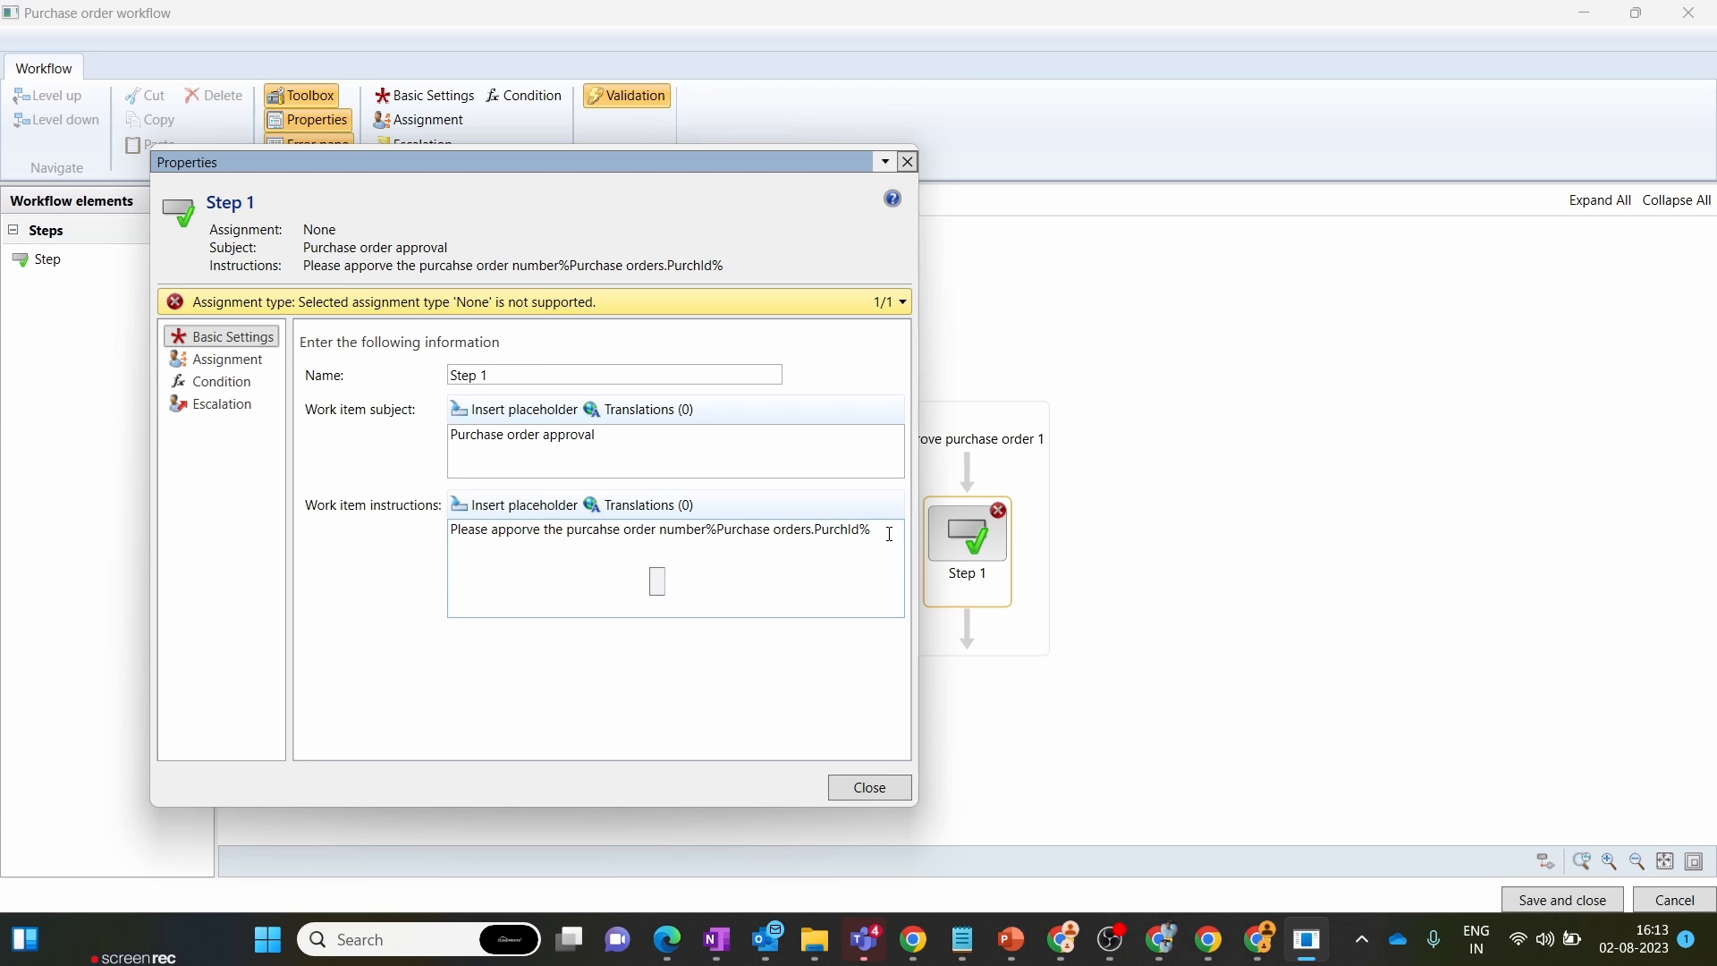
pyautogui.moveTo(890, 534); pyautogui.dragTo(453, 535)
pyautogui.click(511, 552)
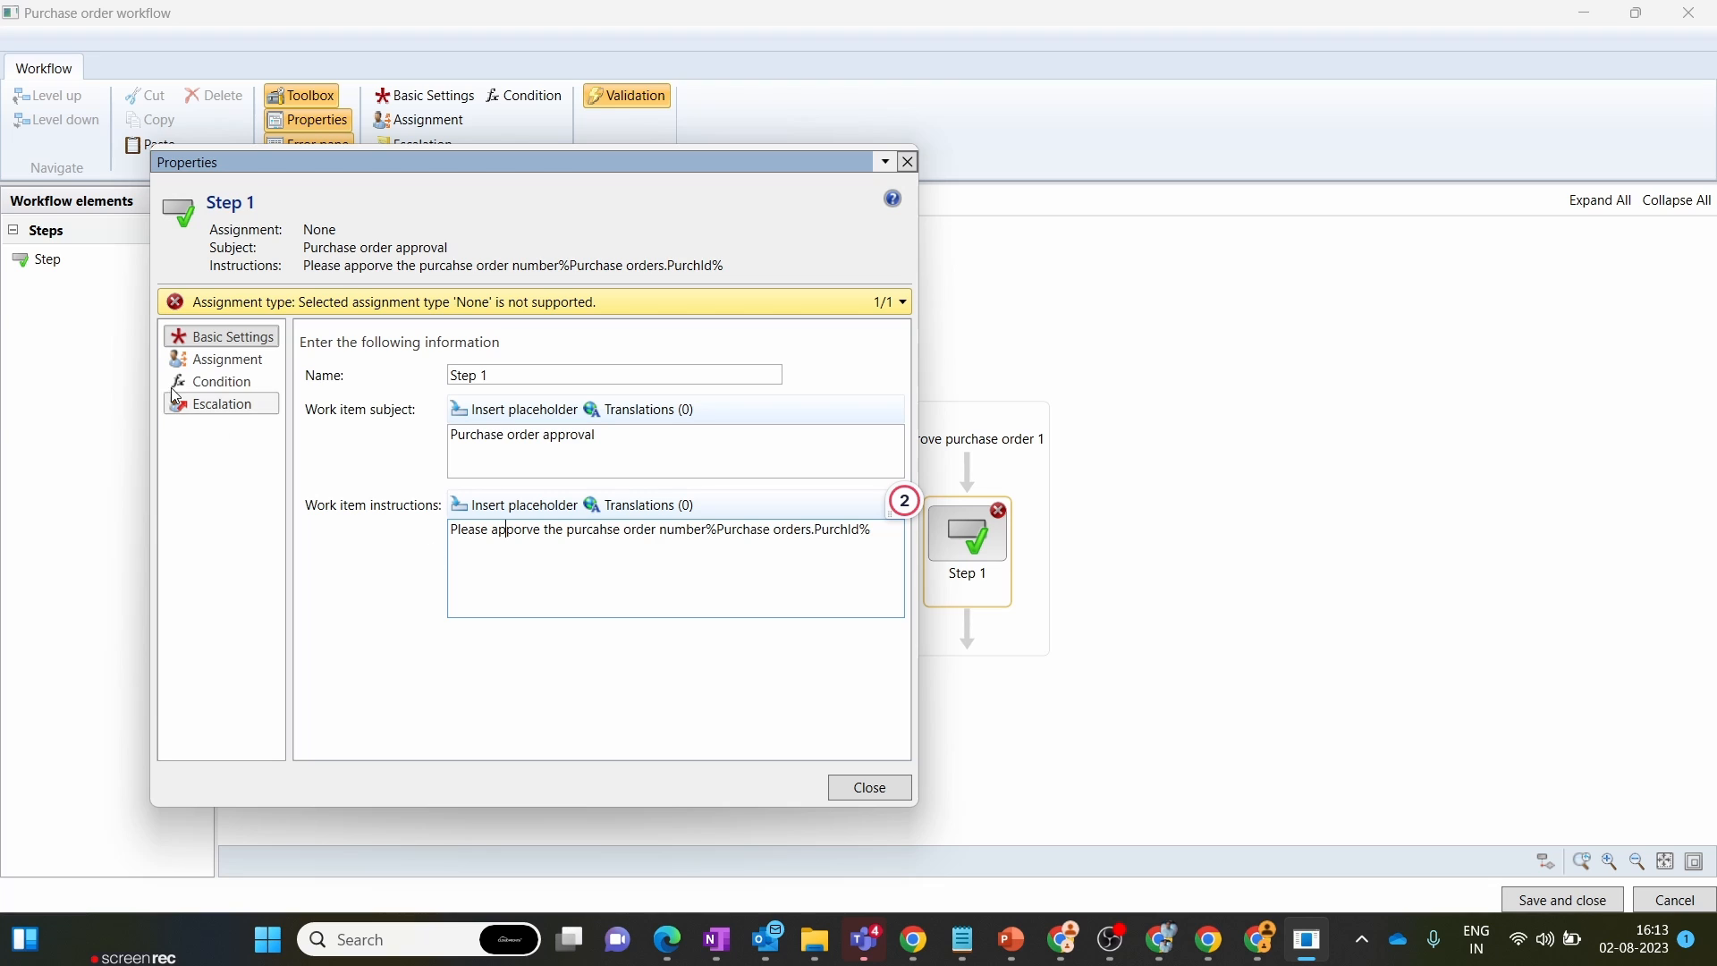
# - Set the assignment type of Step 1 to User
pyautogui.click(248, 362)
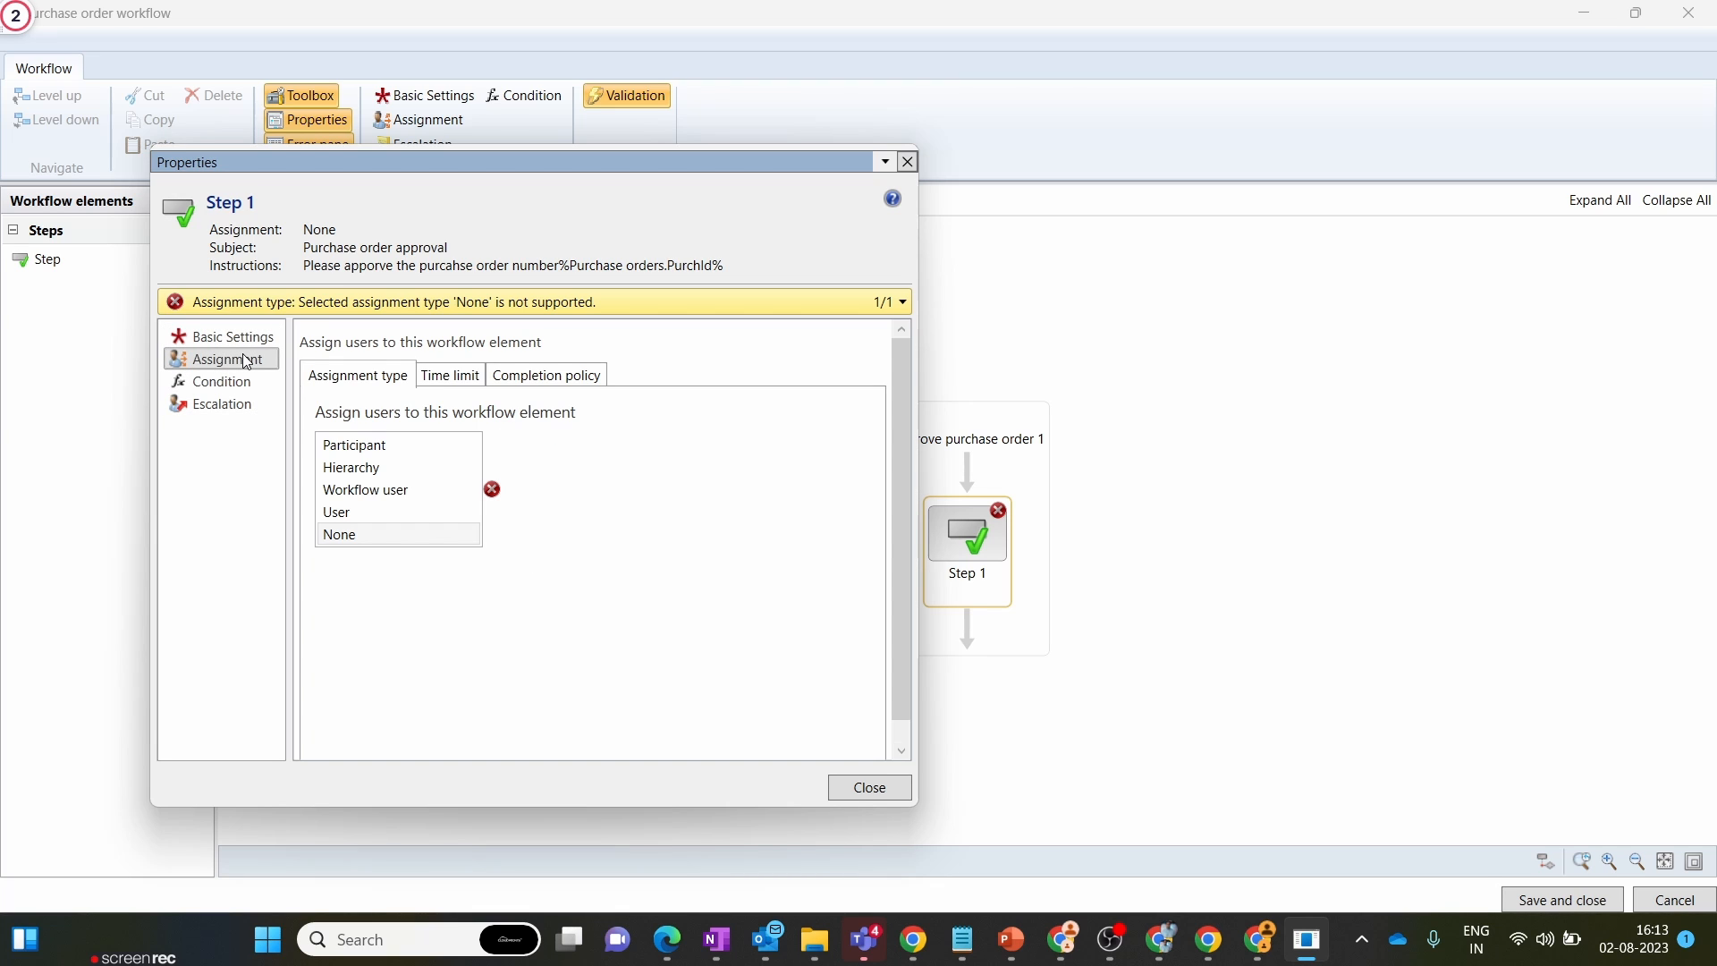
pyautogui.click(406, 452)
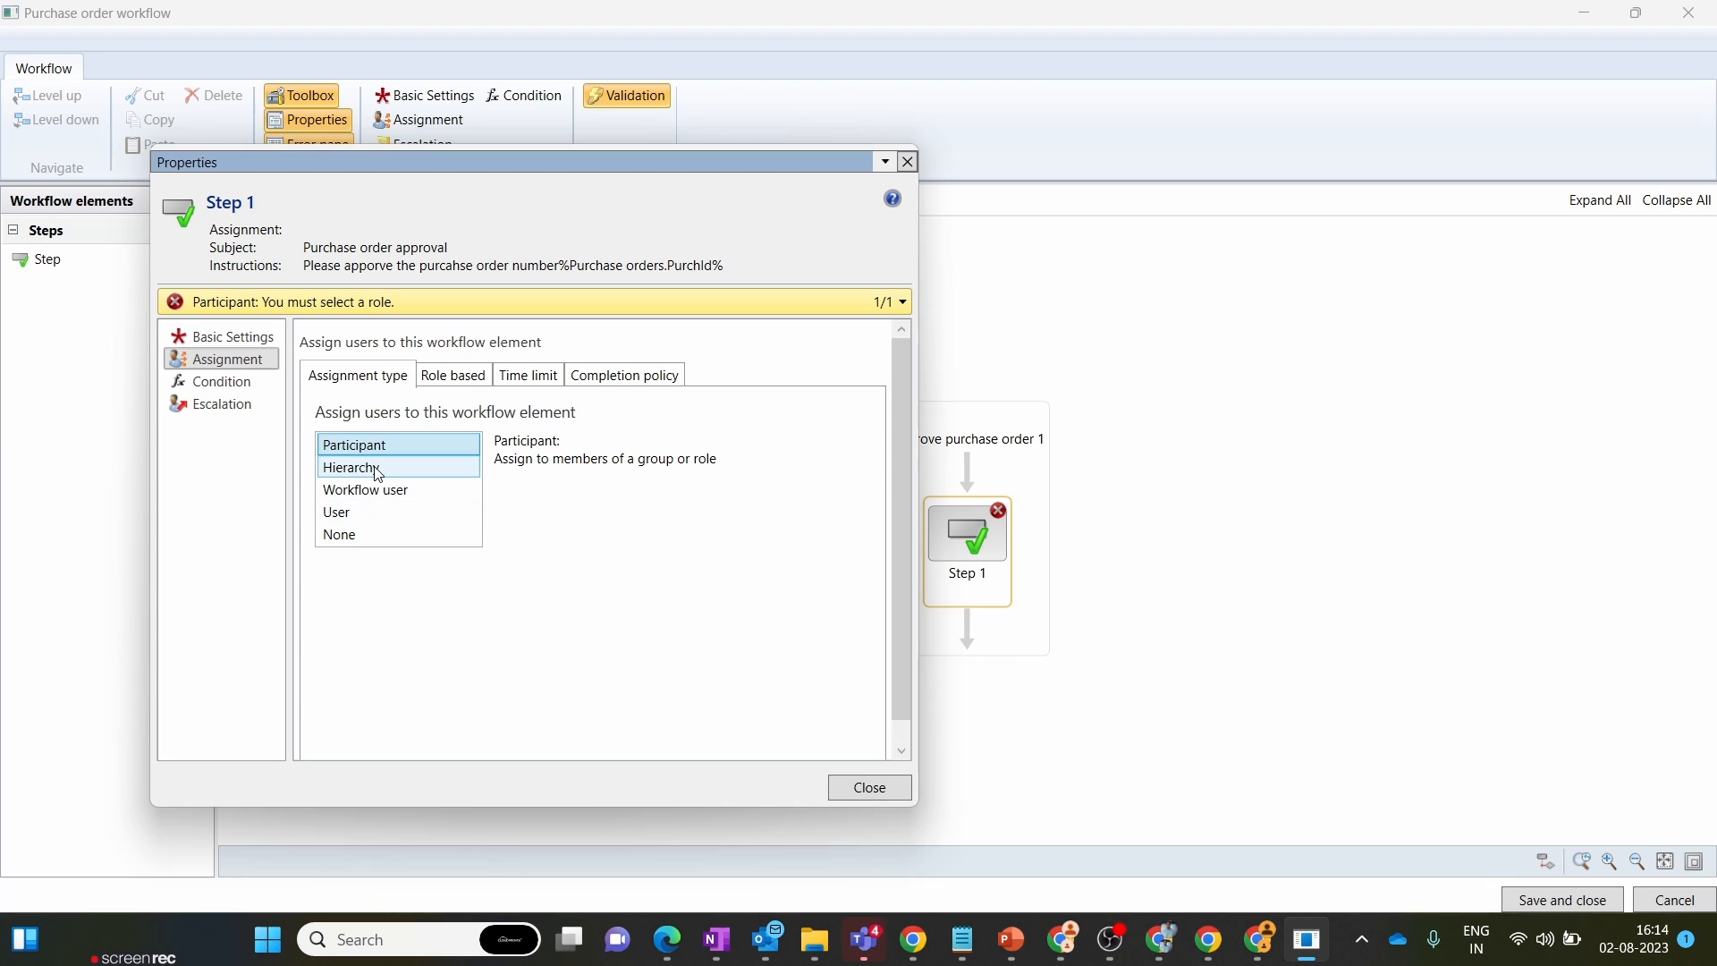
pyautogui.click(374, 460)
pyautogui.click(376, 454)
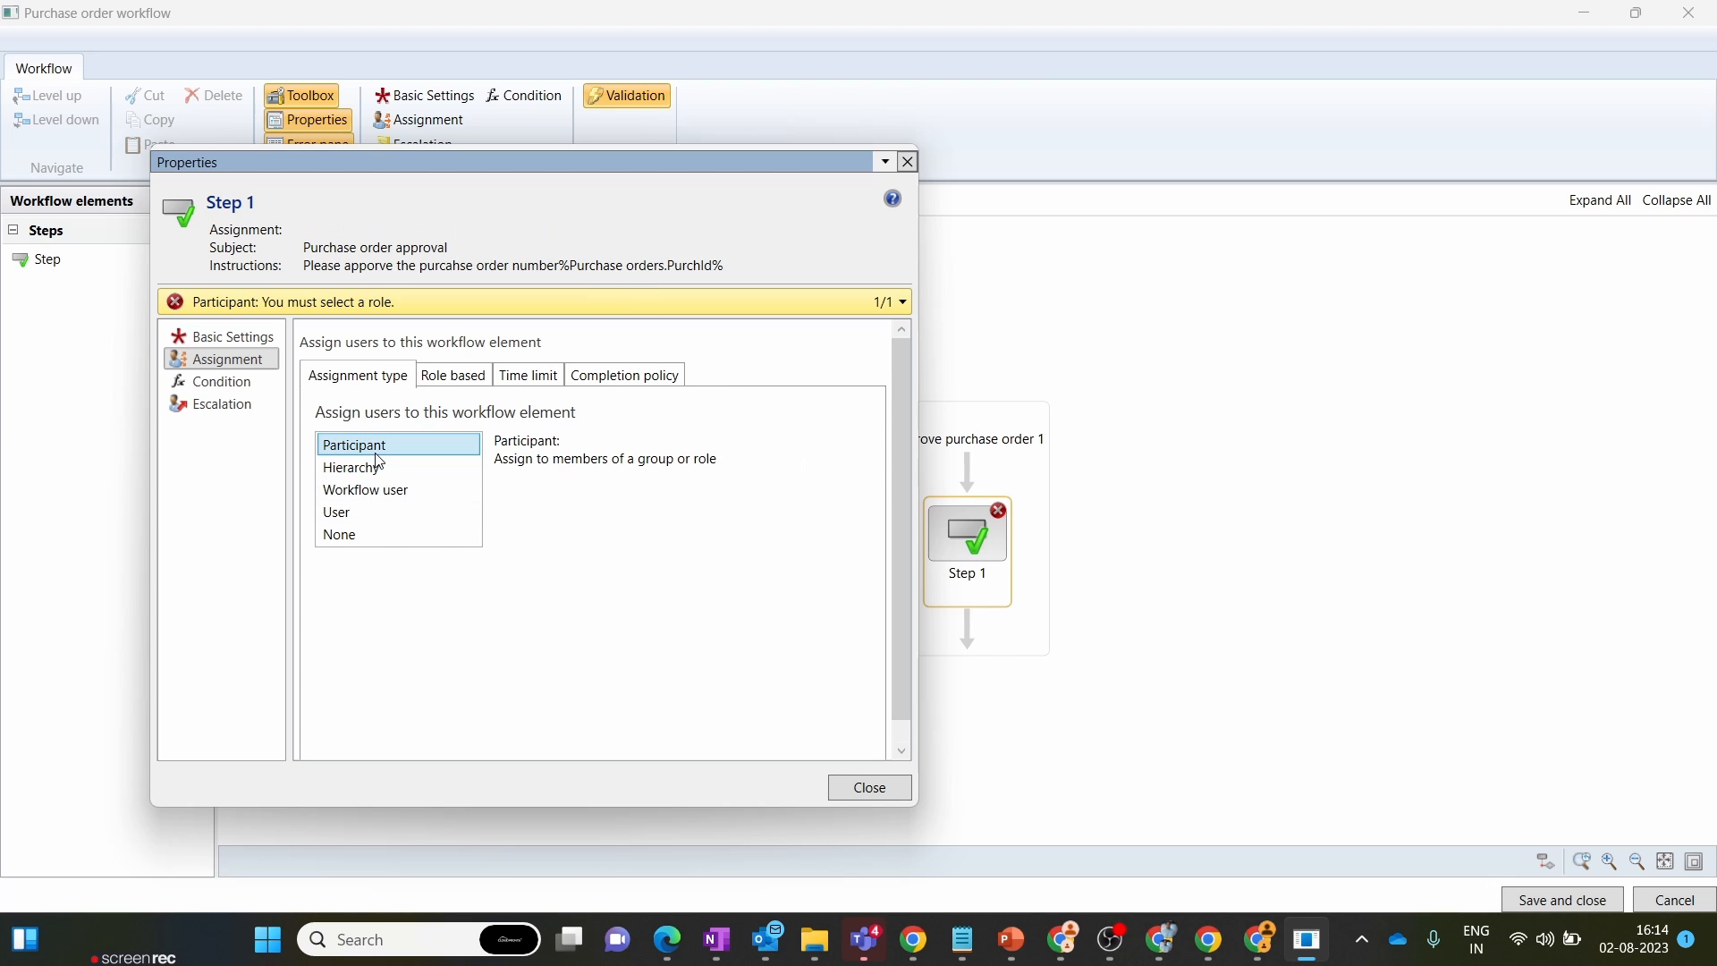
pyautogui.click(382, 514)
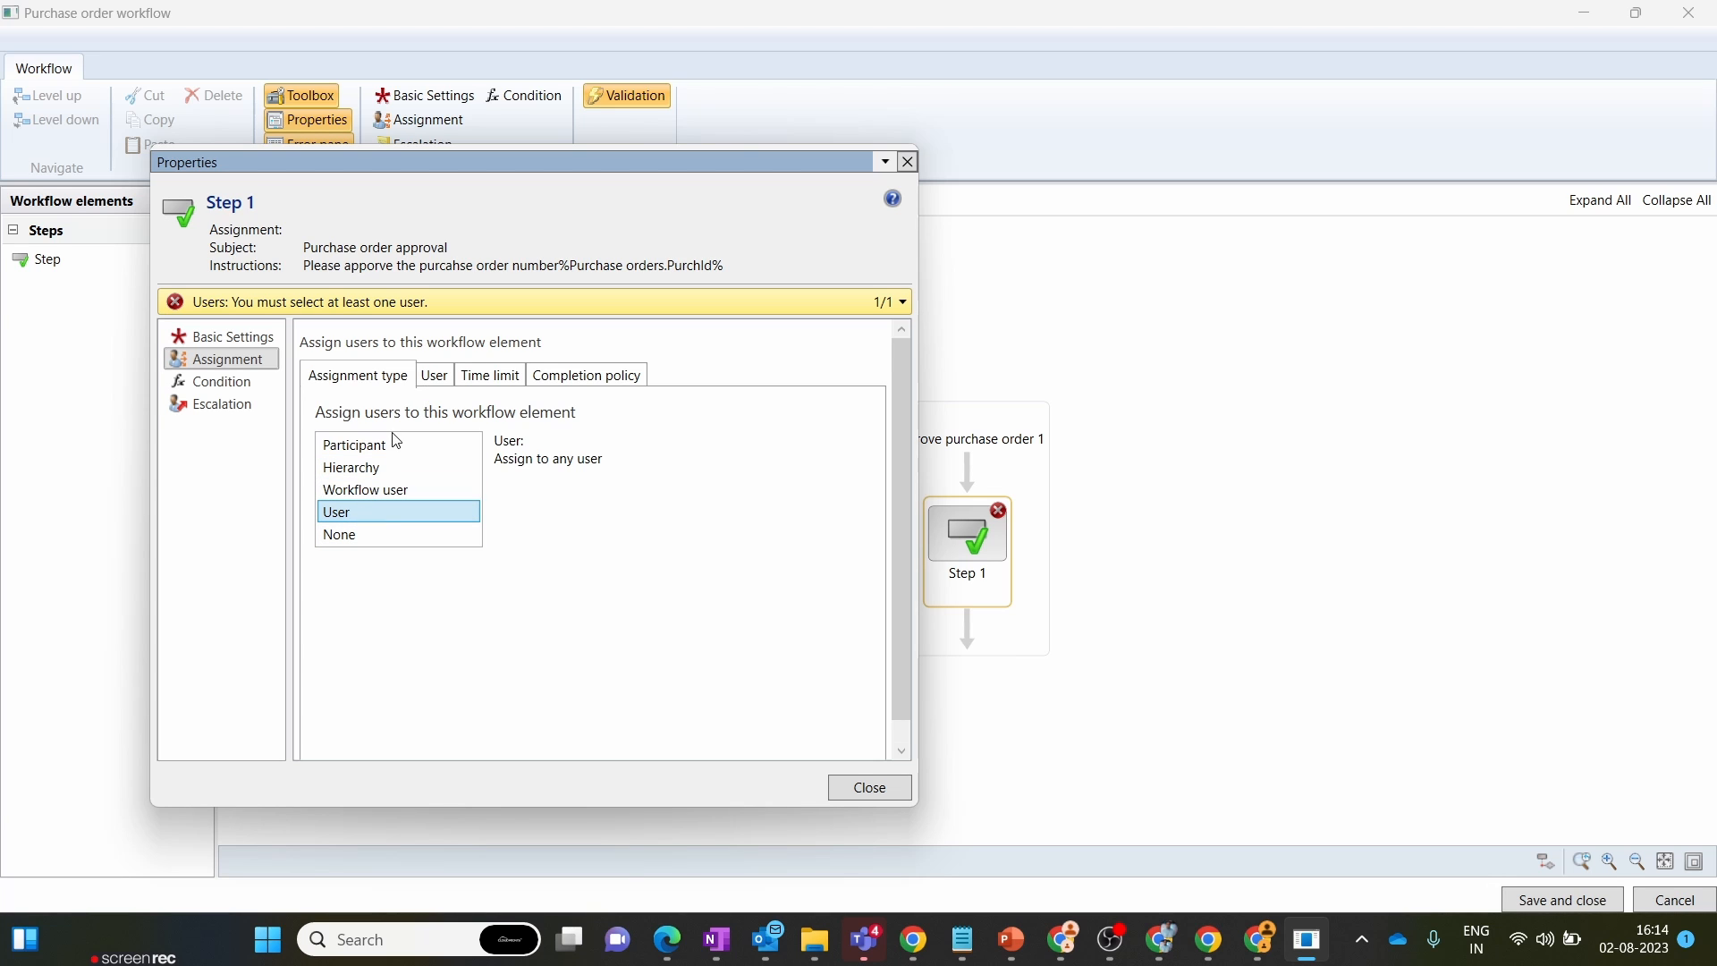
# - Assign the Admin user to Step 1 from the available users
pyautogui.click(434, 378)
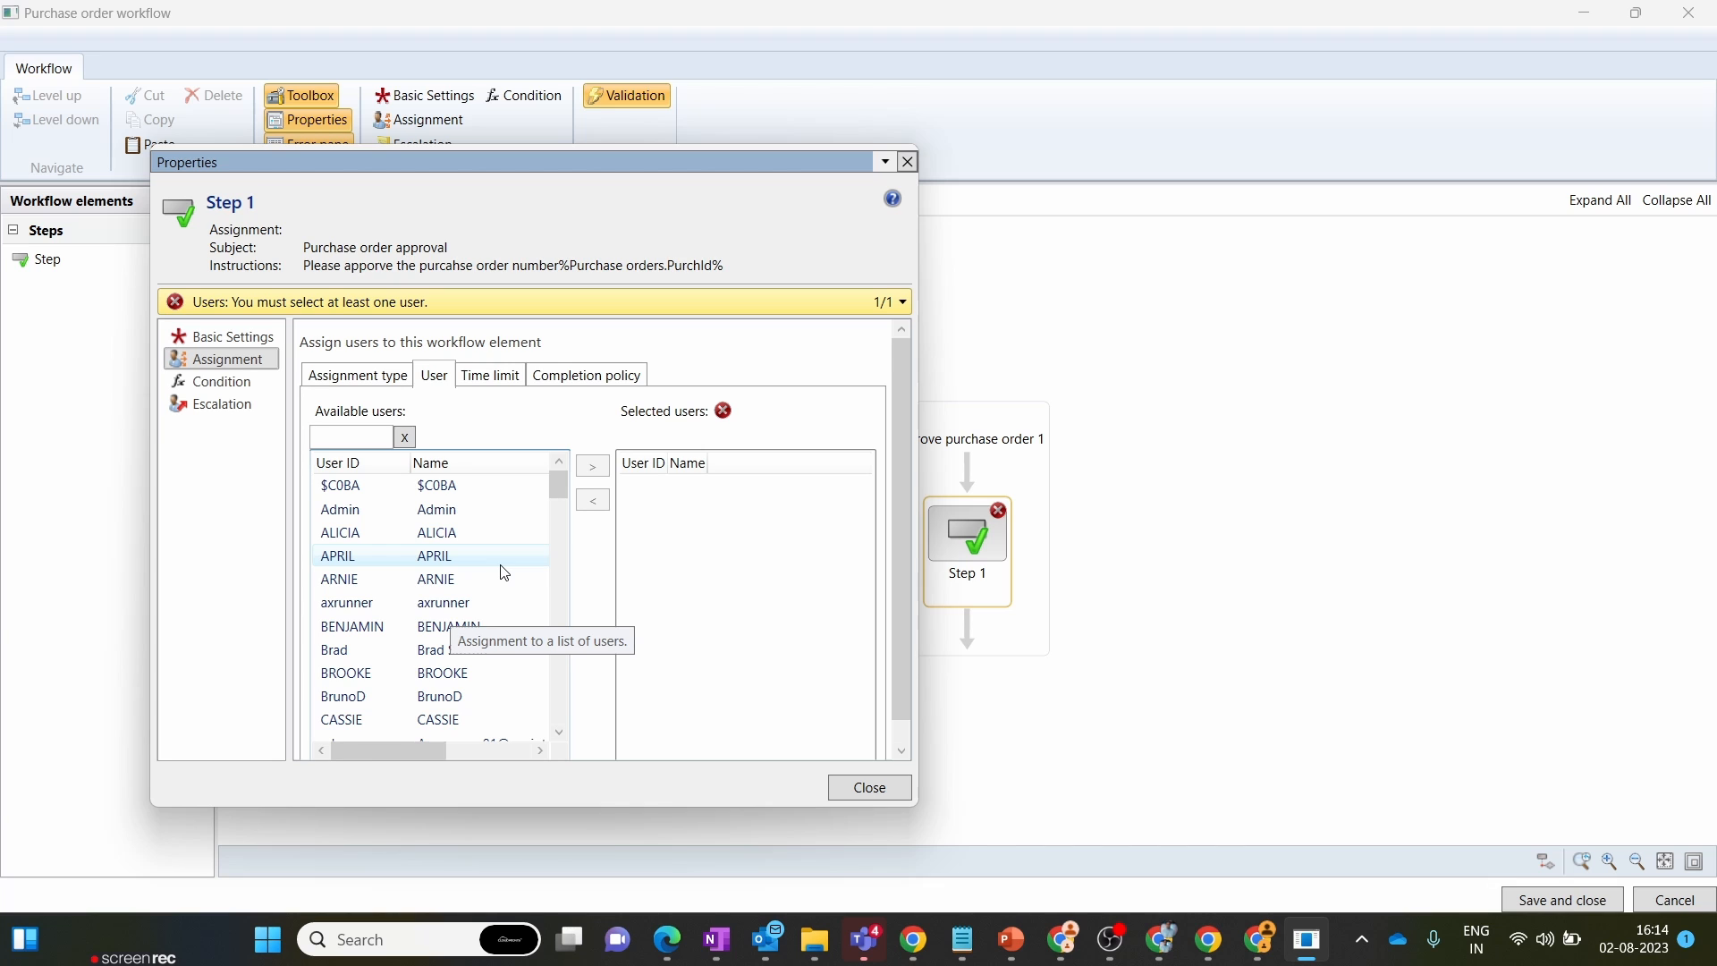
pyautogui.scroll(-20, 501, 609)
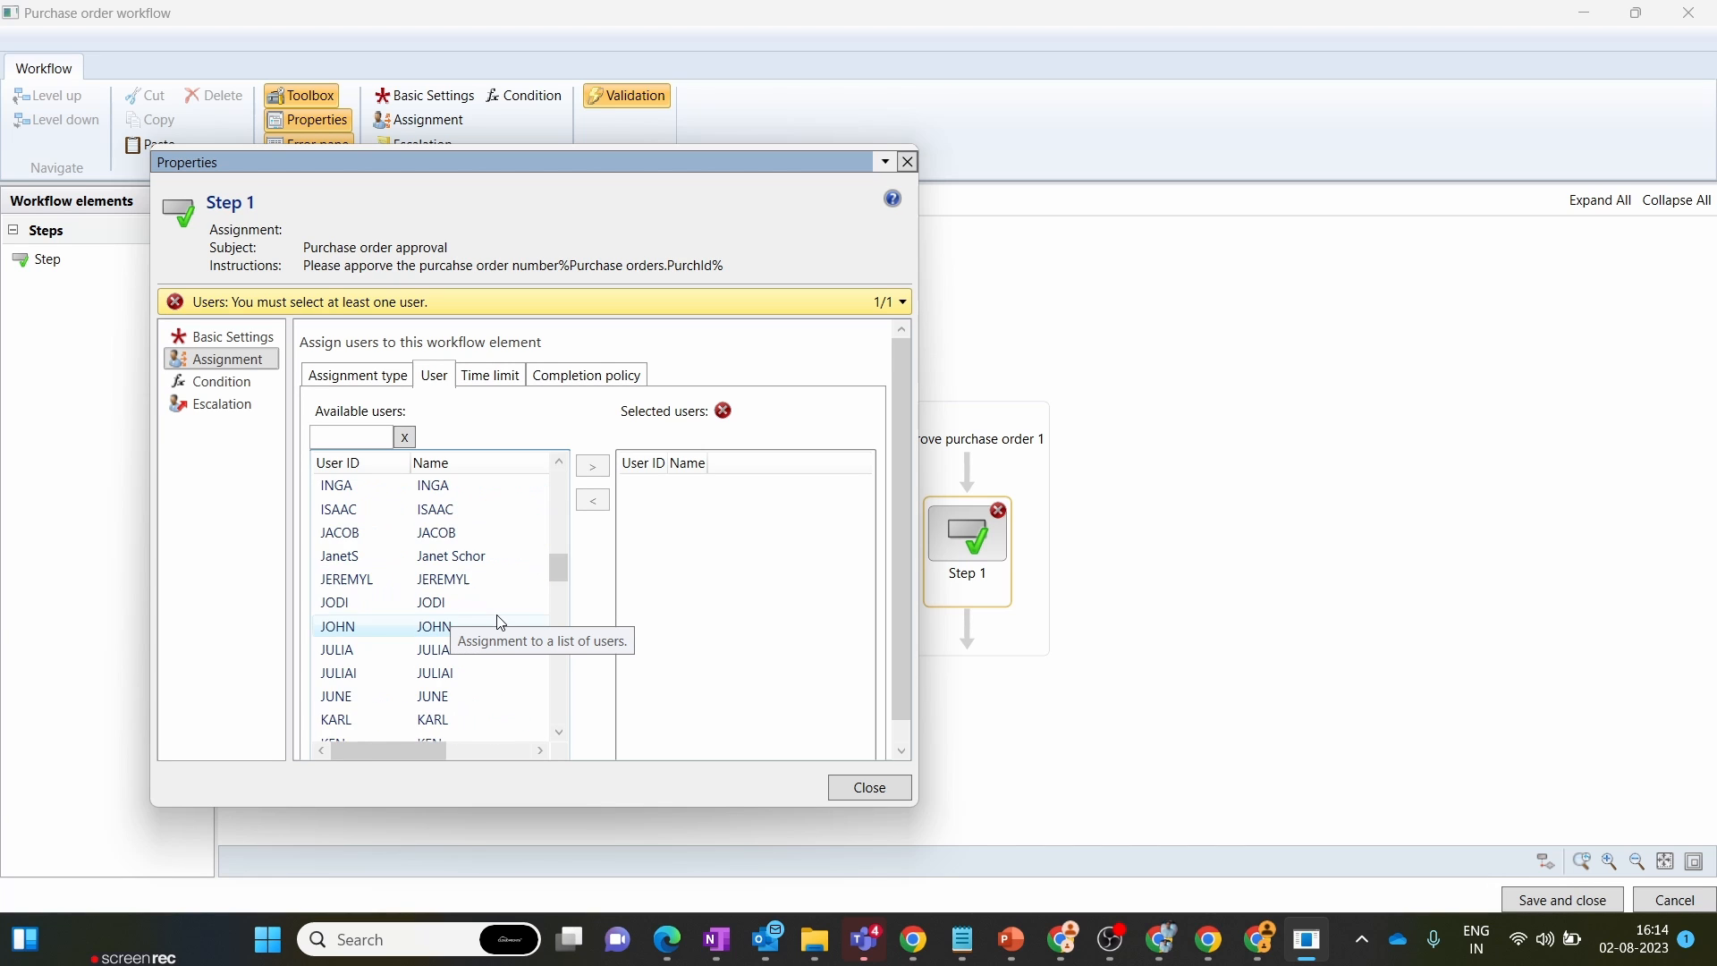
pyautogui.scroll(20, 495, 640)
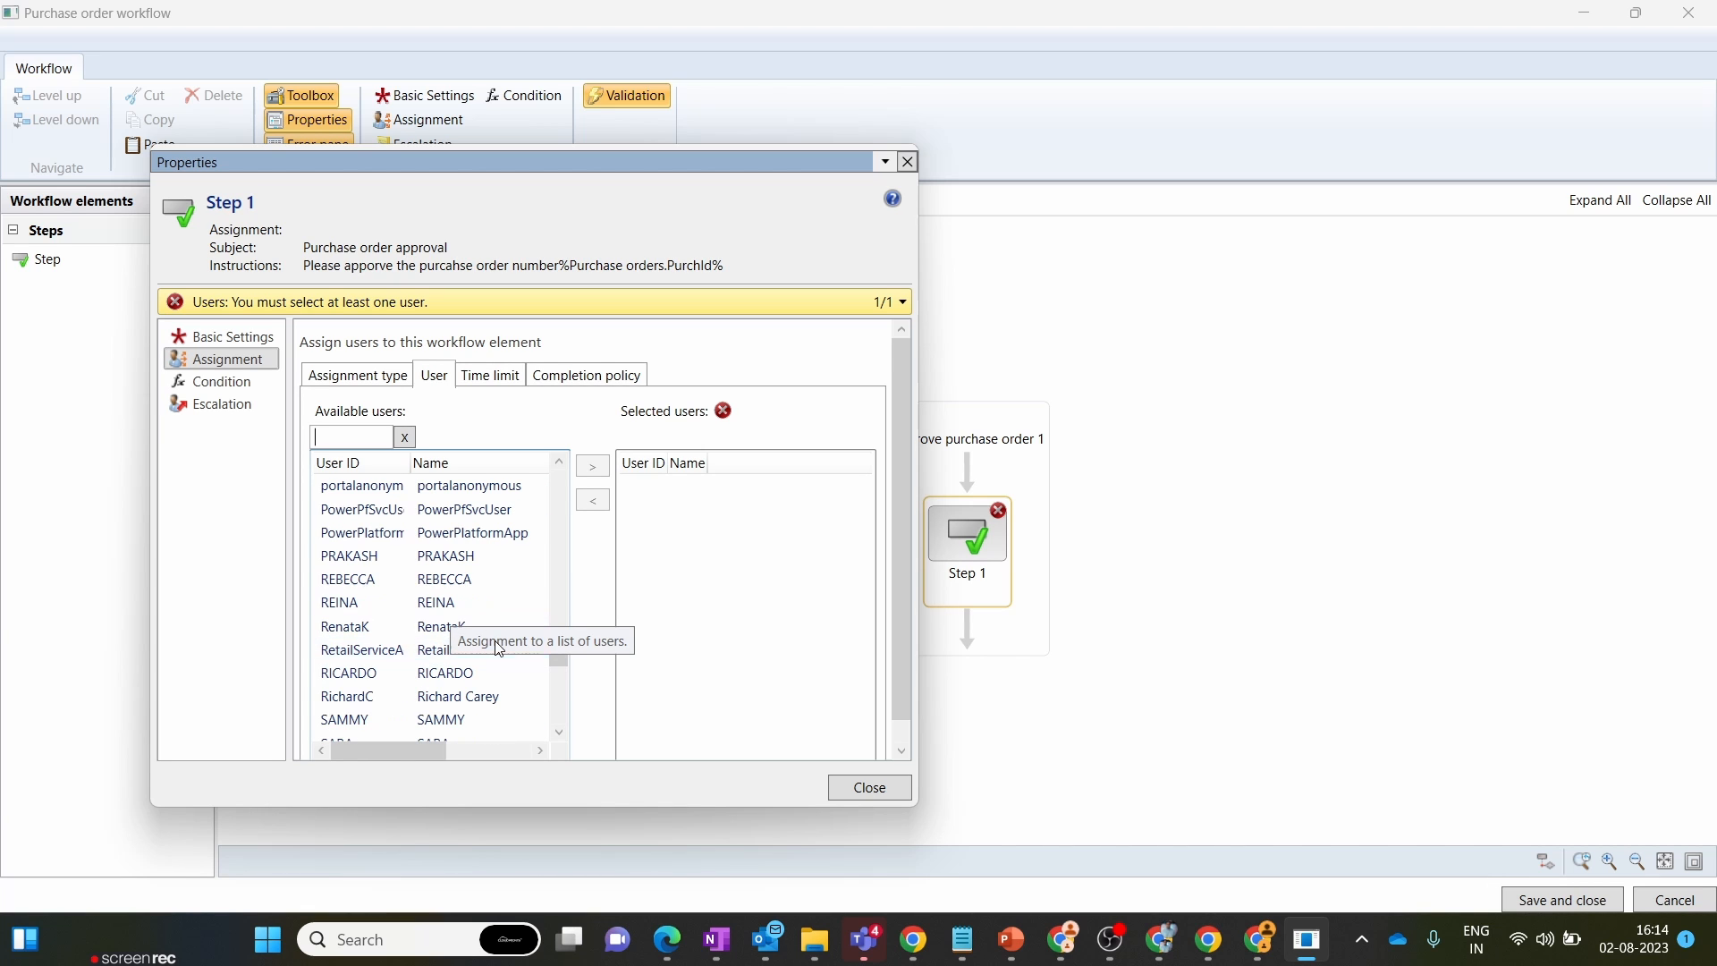
pyautogui.click(375, 509)
pyautogui.click(588, 469)
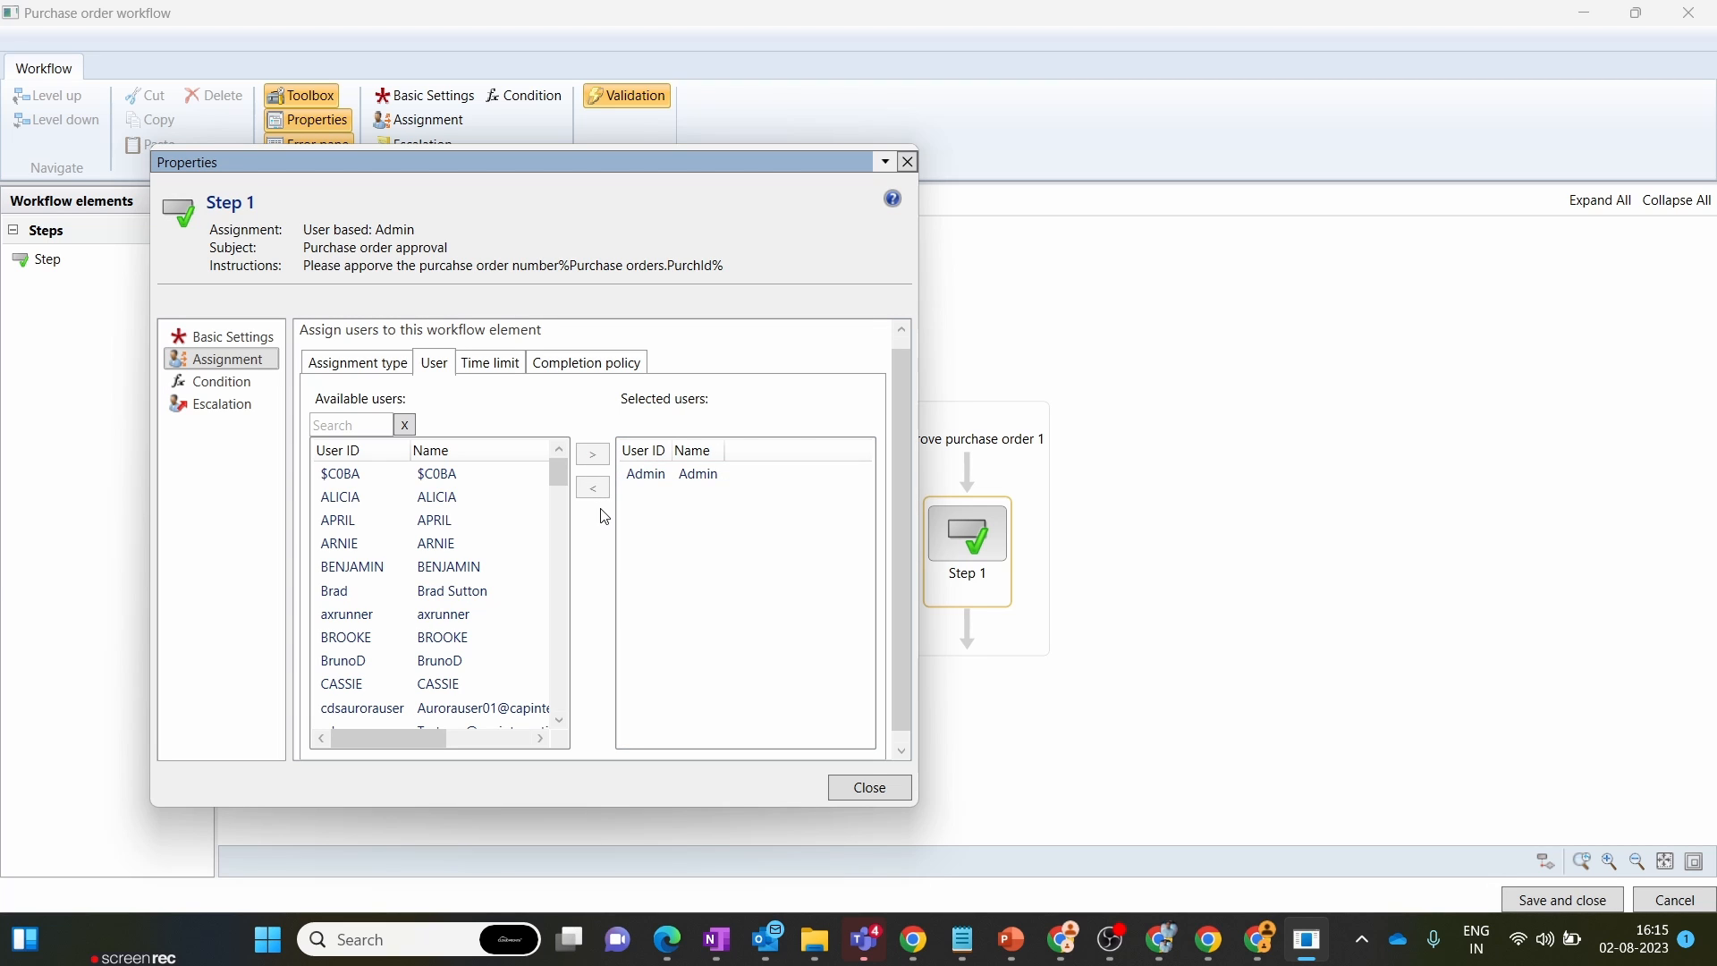
# - Add three more approvers from the beginning of the available users to Step 1's selected users
pyautogui.click(368, 545)
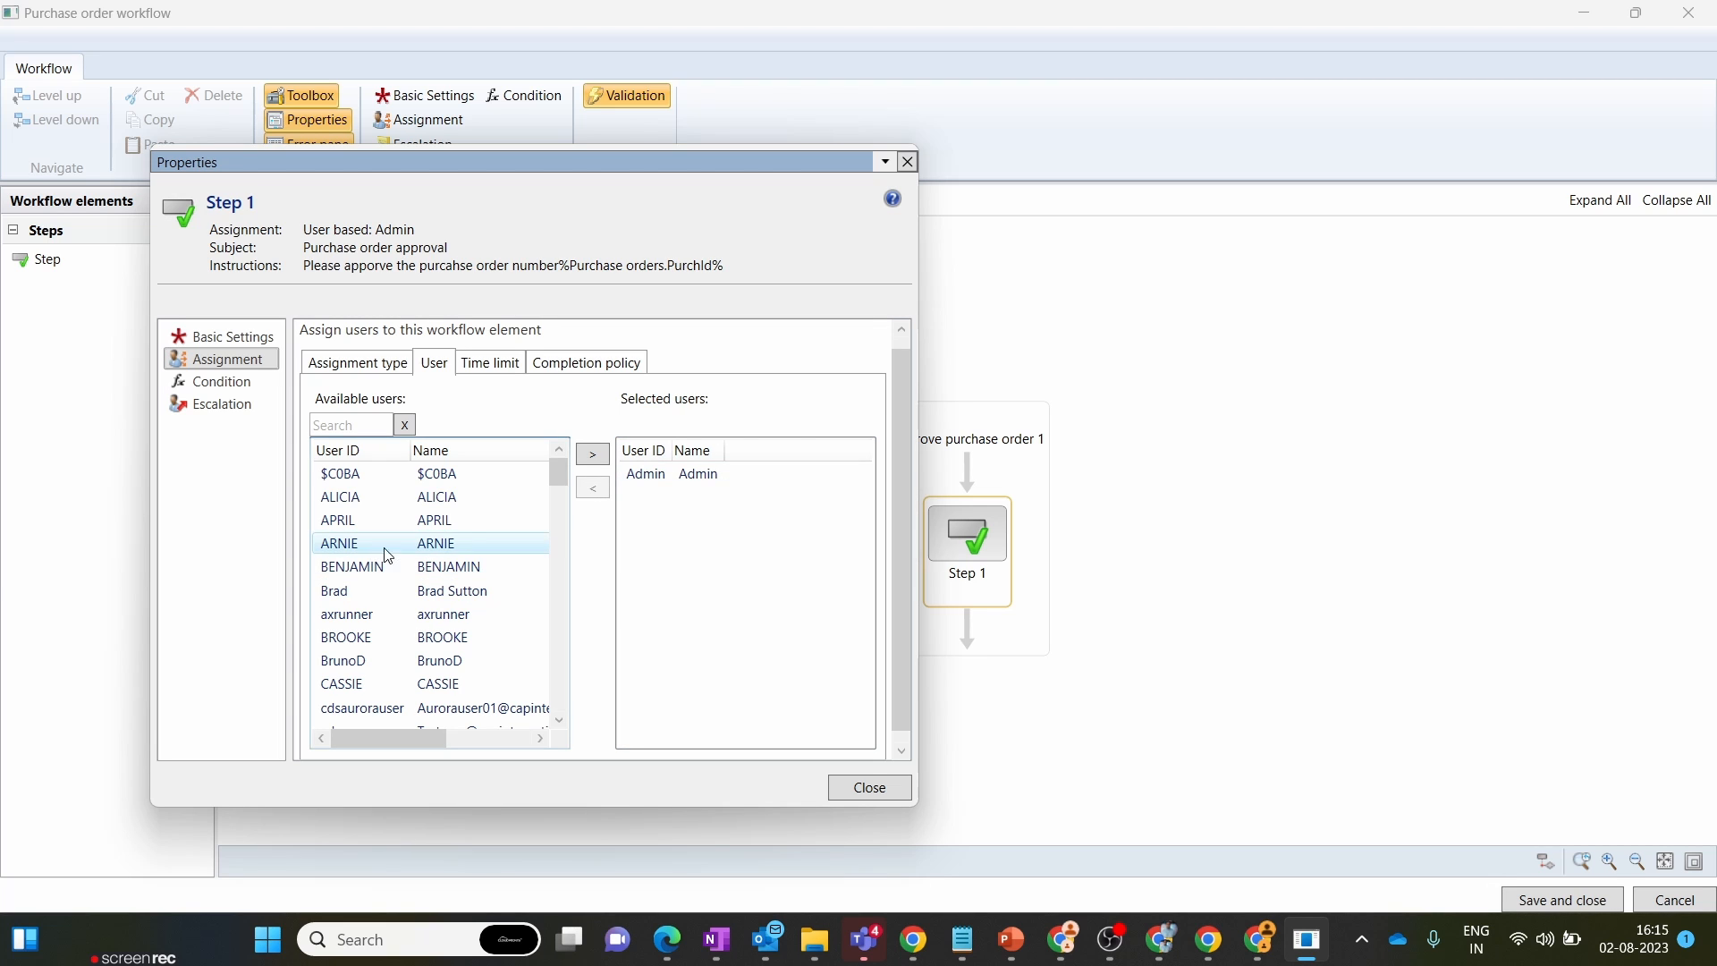
pyautogui.click(591, 456)
pyautogui.click(357, 567)
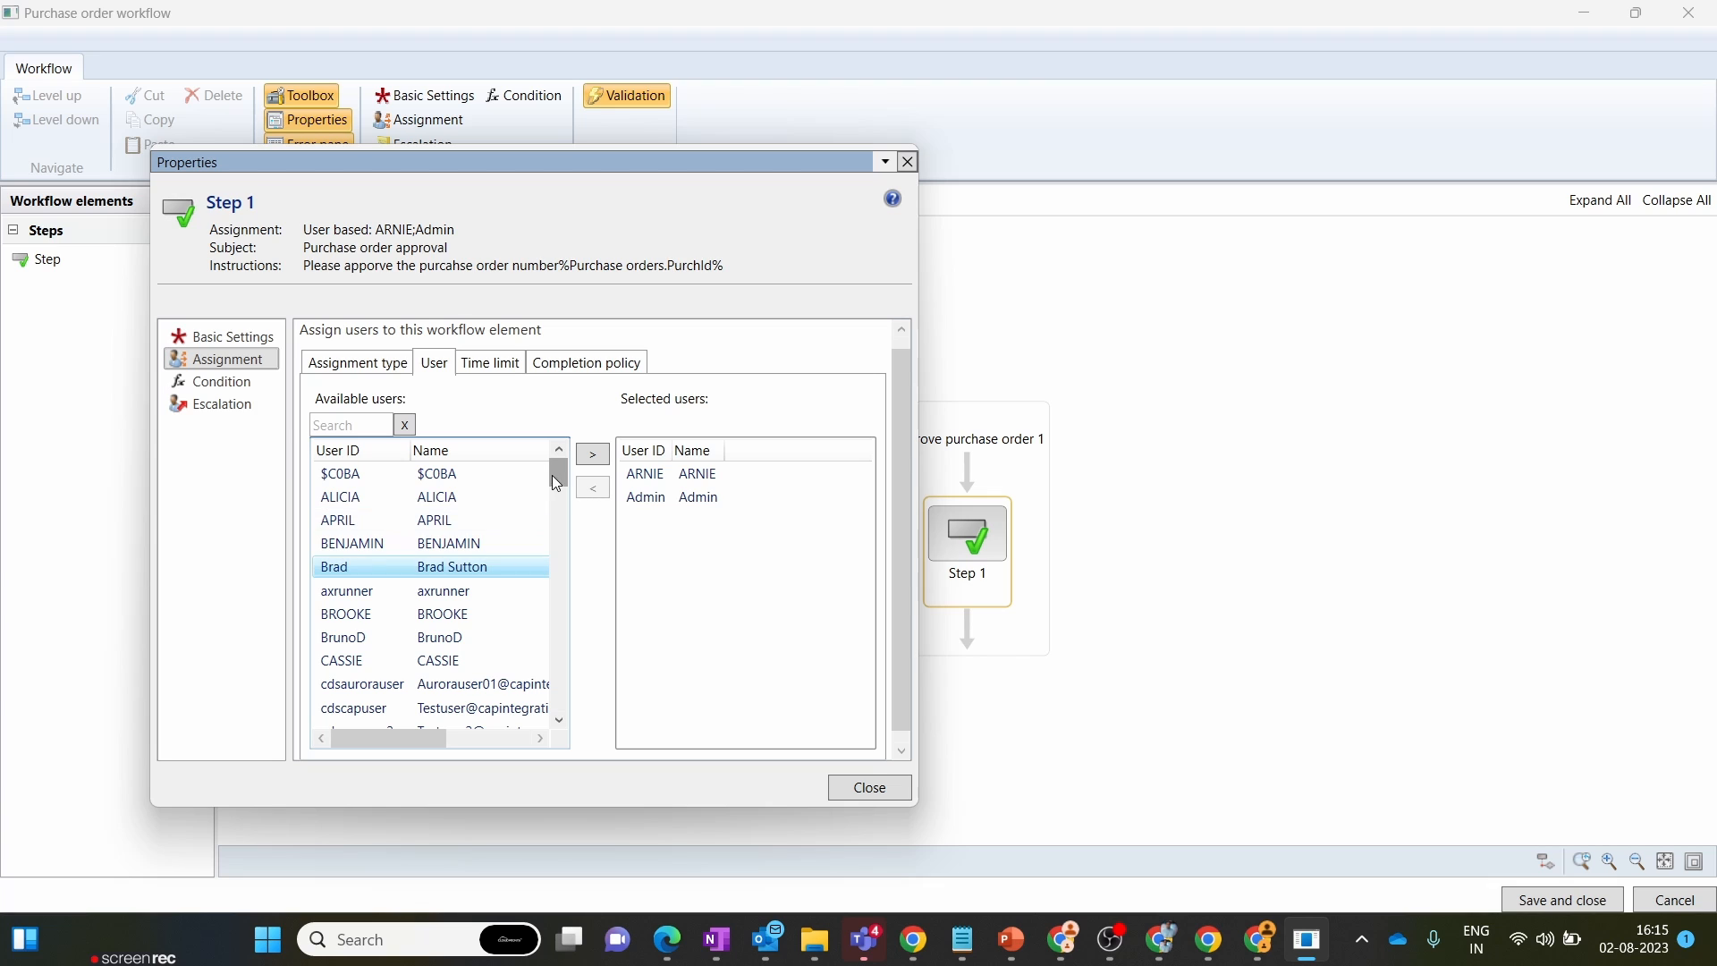
pyautogui.click(592, 456)
pyautogui.click(433, 592)
pyautogui.click(592, 455)
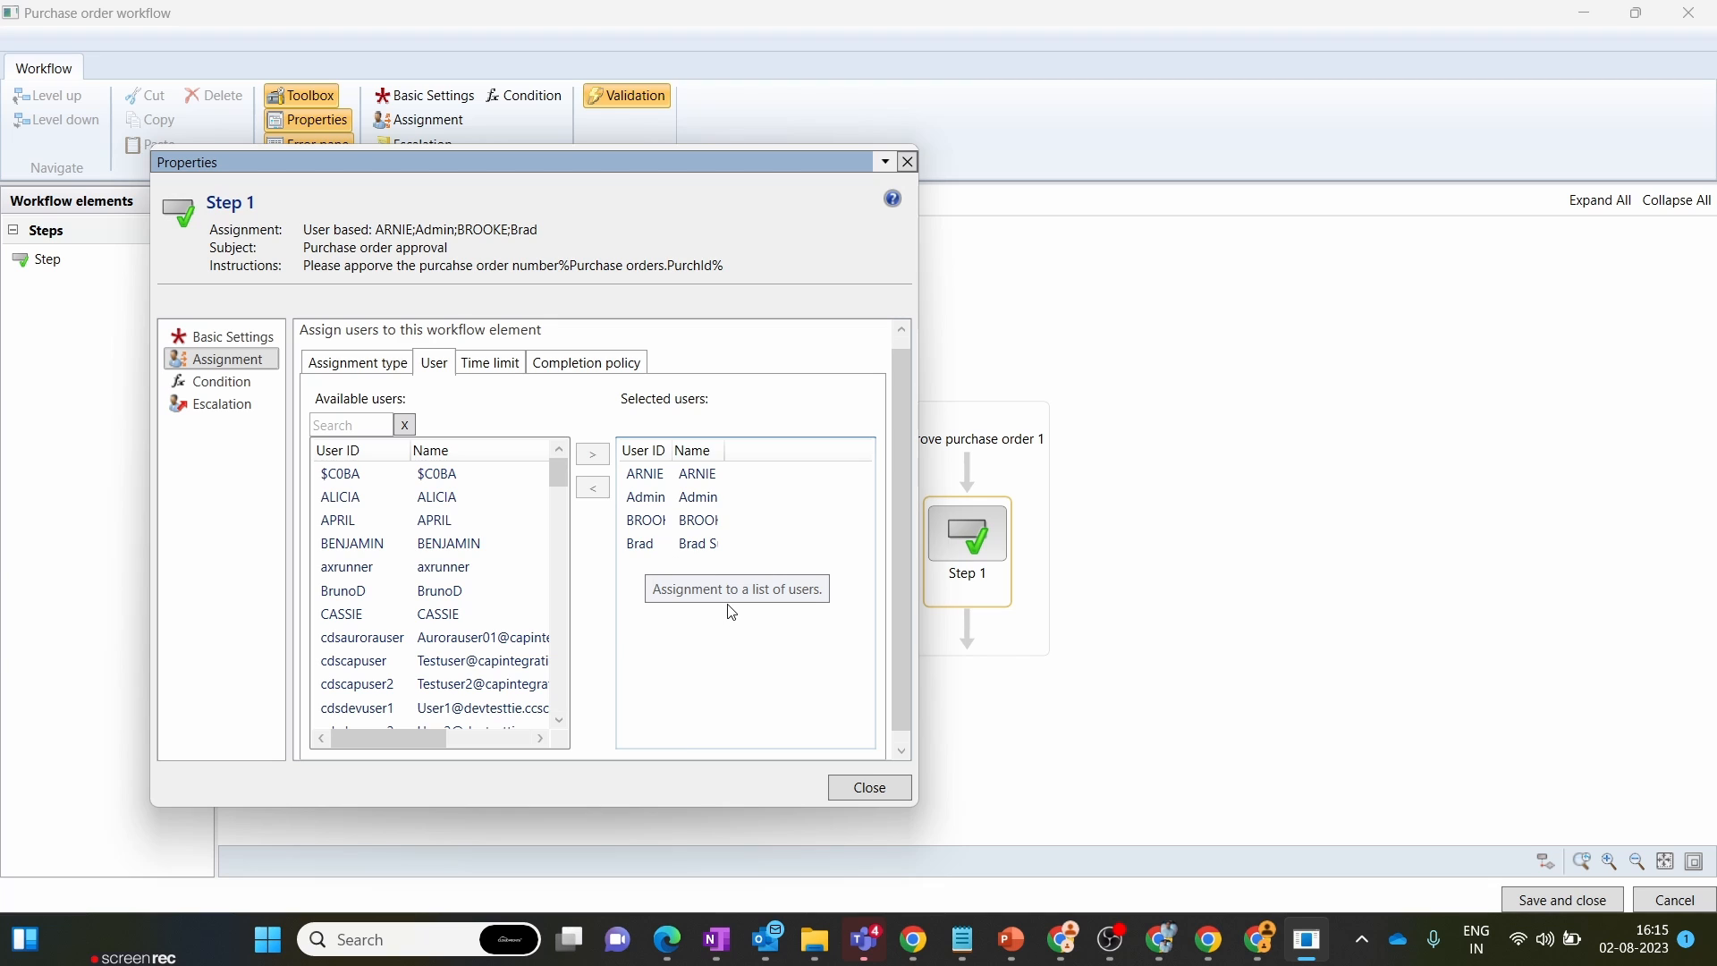
# - Set the time limit duration for Step 1's assigned users to Weeks
pyautogui.click(500, 371)
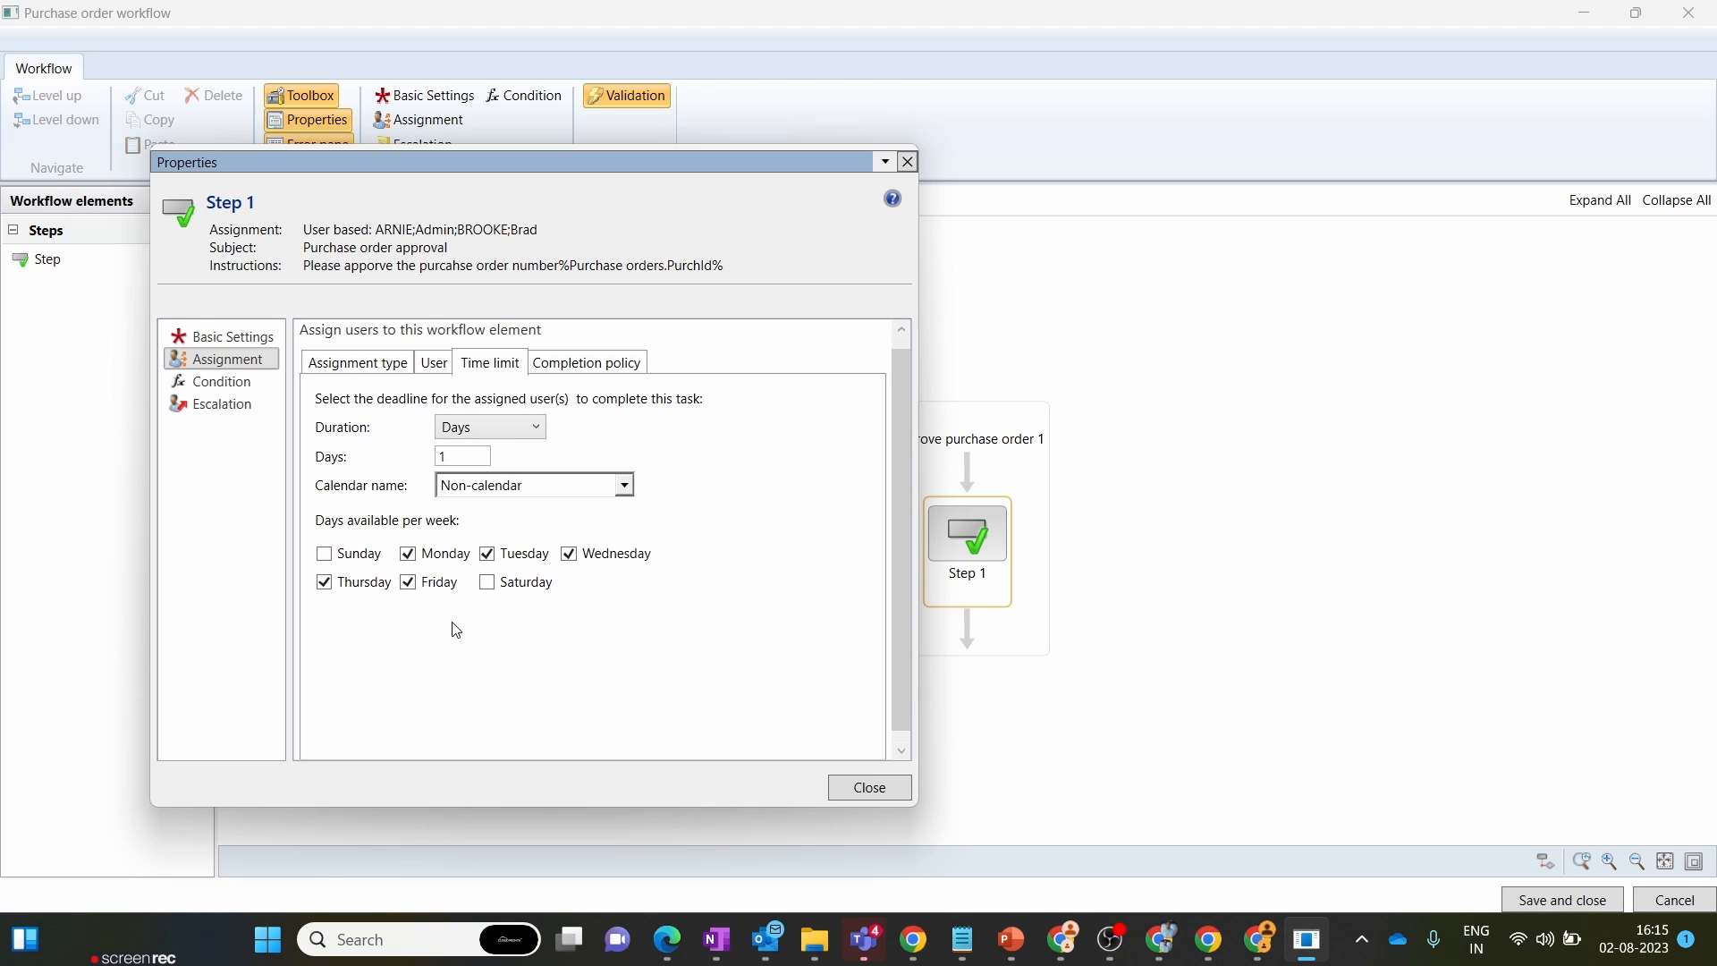
pyautogui.click(492, 431)
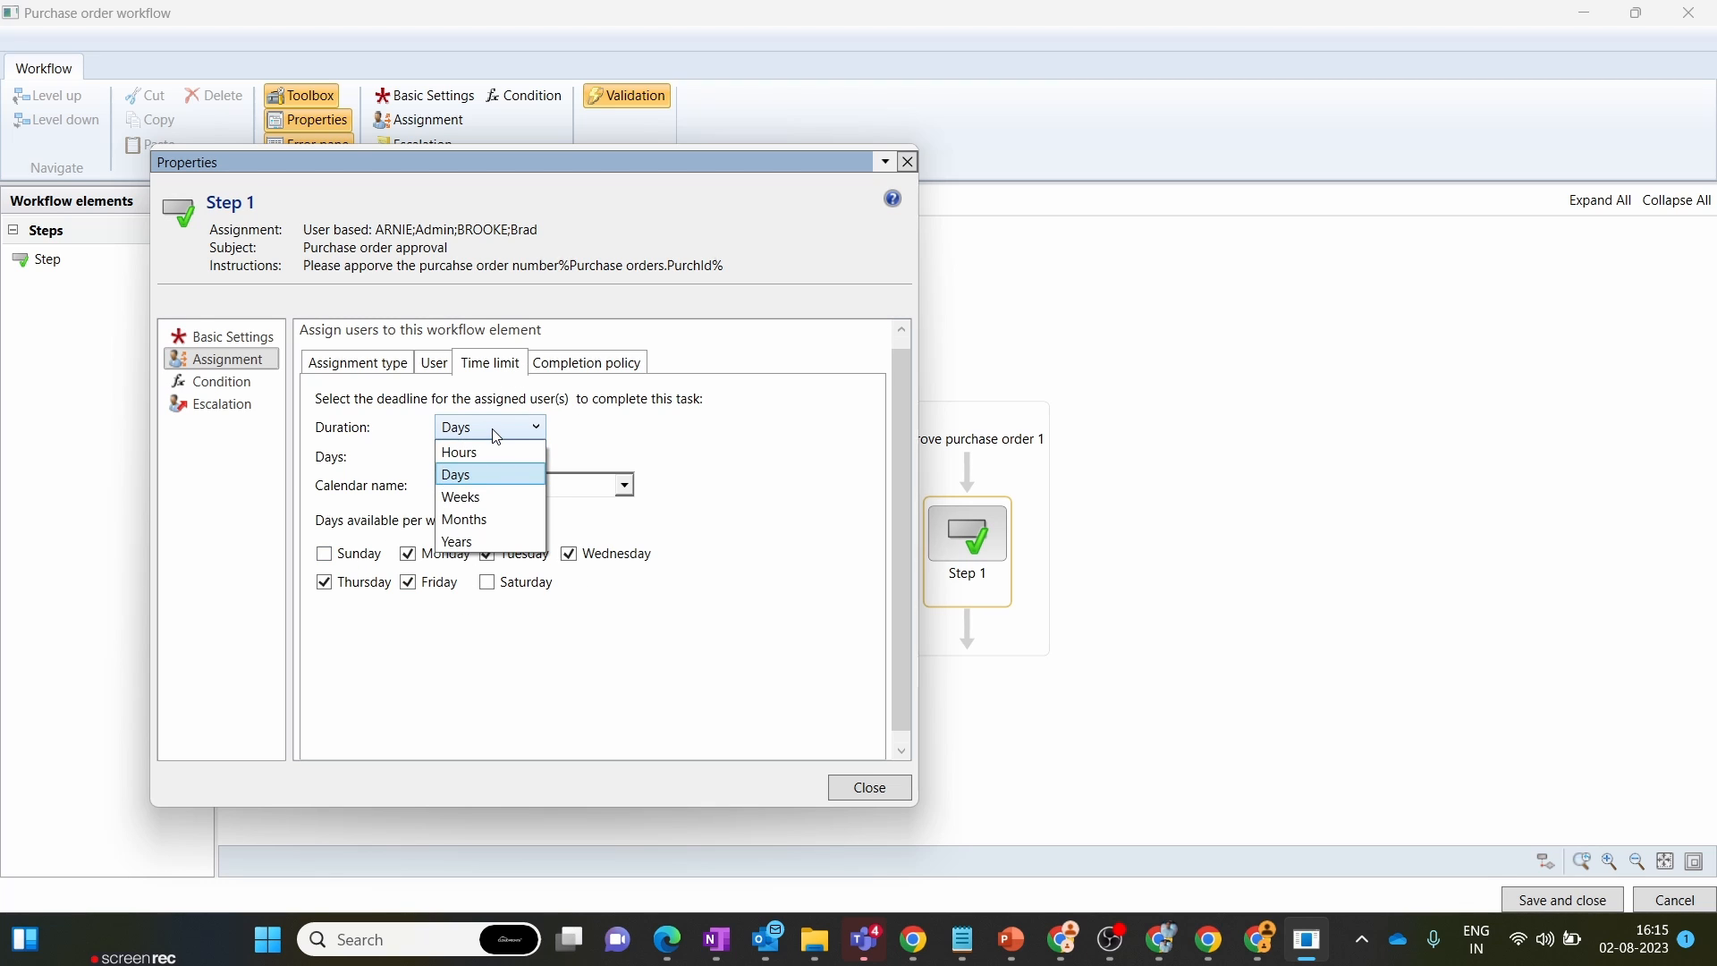
pyautogui.click(496, 494)
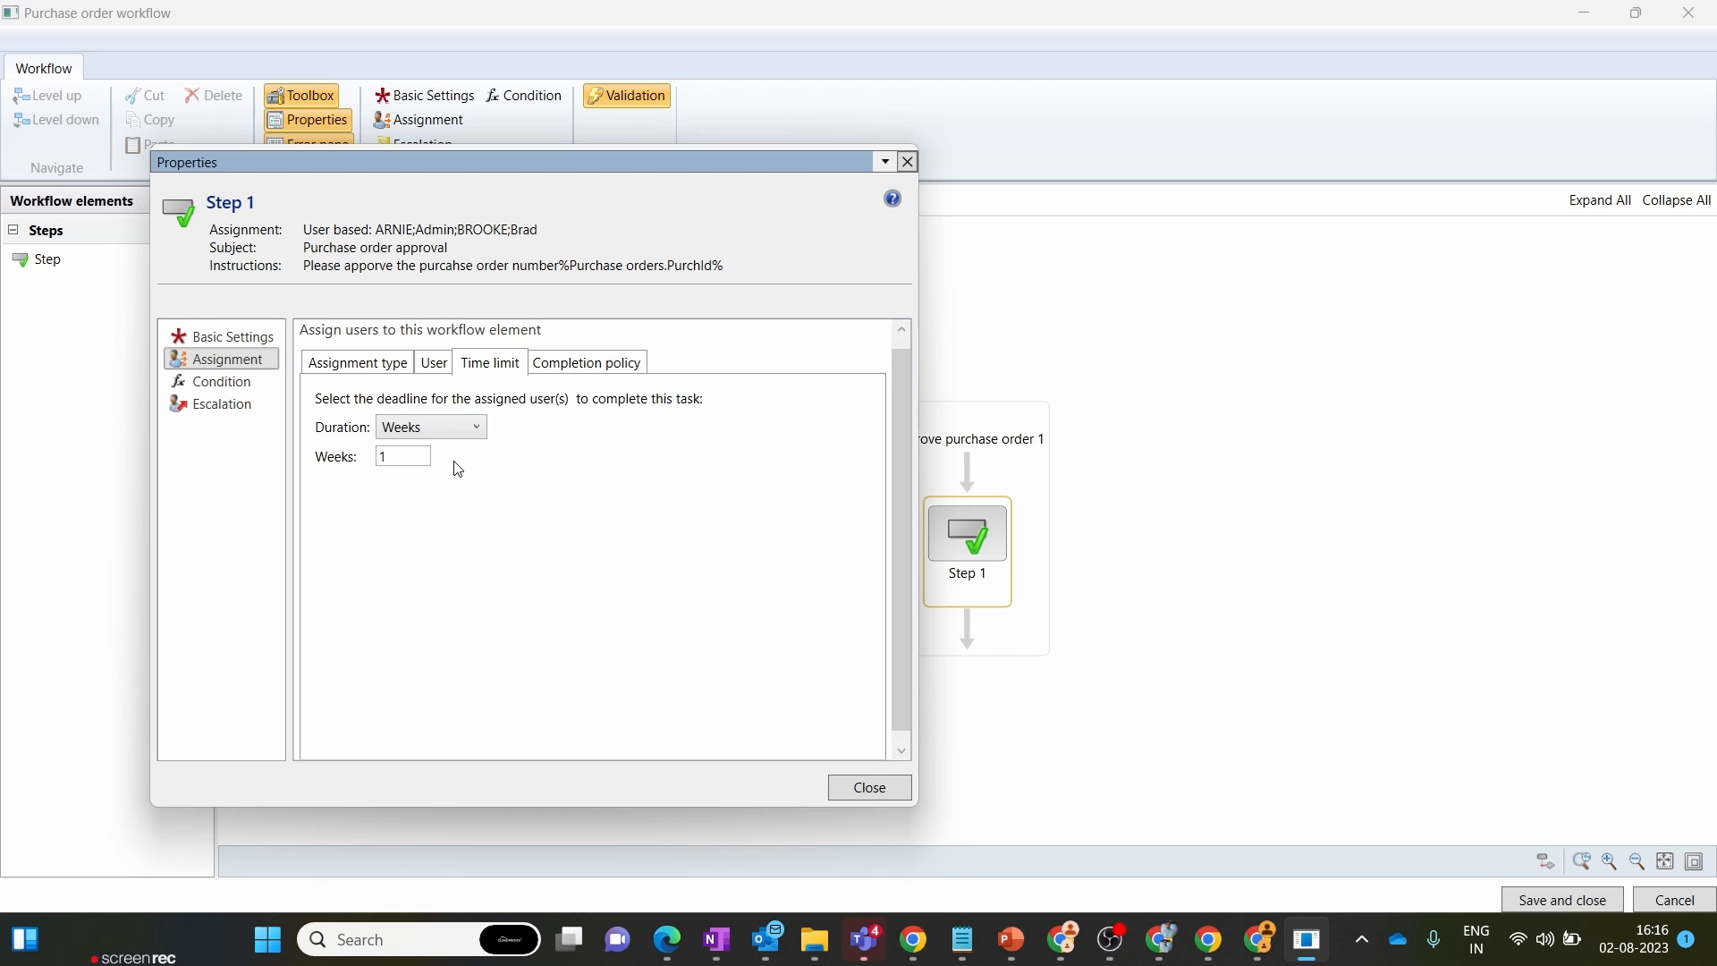
# - Review the completion policy options for Step 1 together with its list of selected users
pyautogui.click(579, 368)
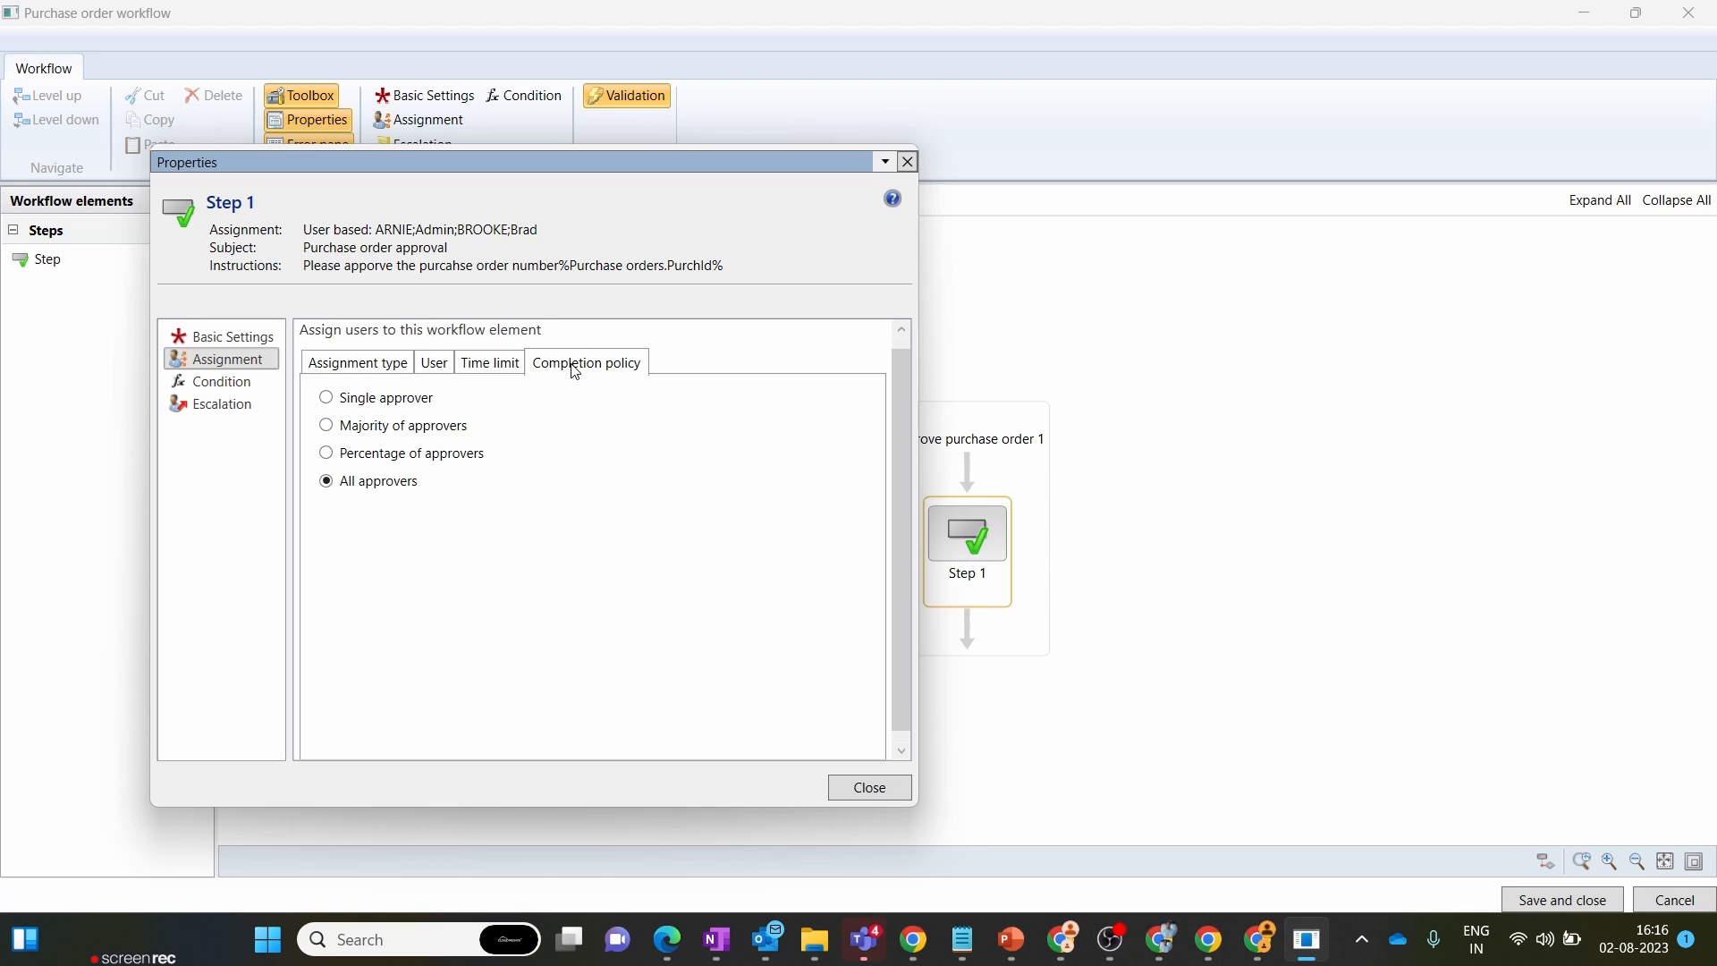
pyautogui.click(437, 364)
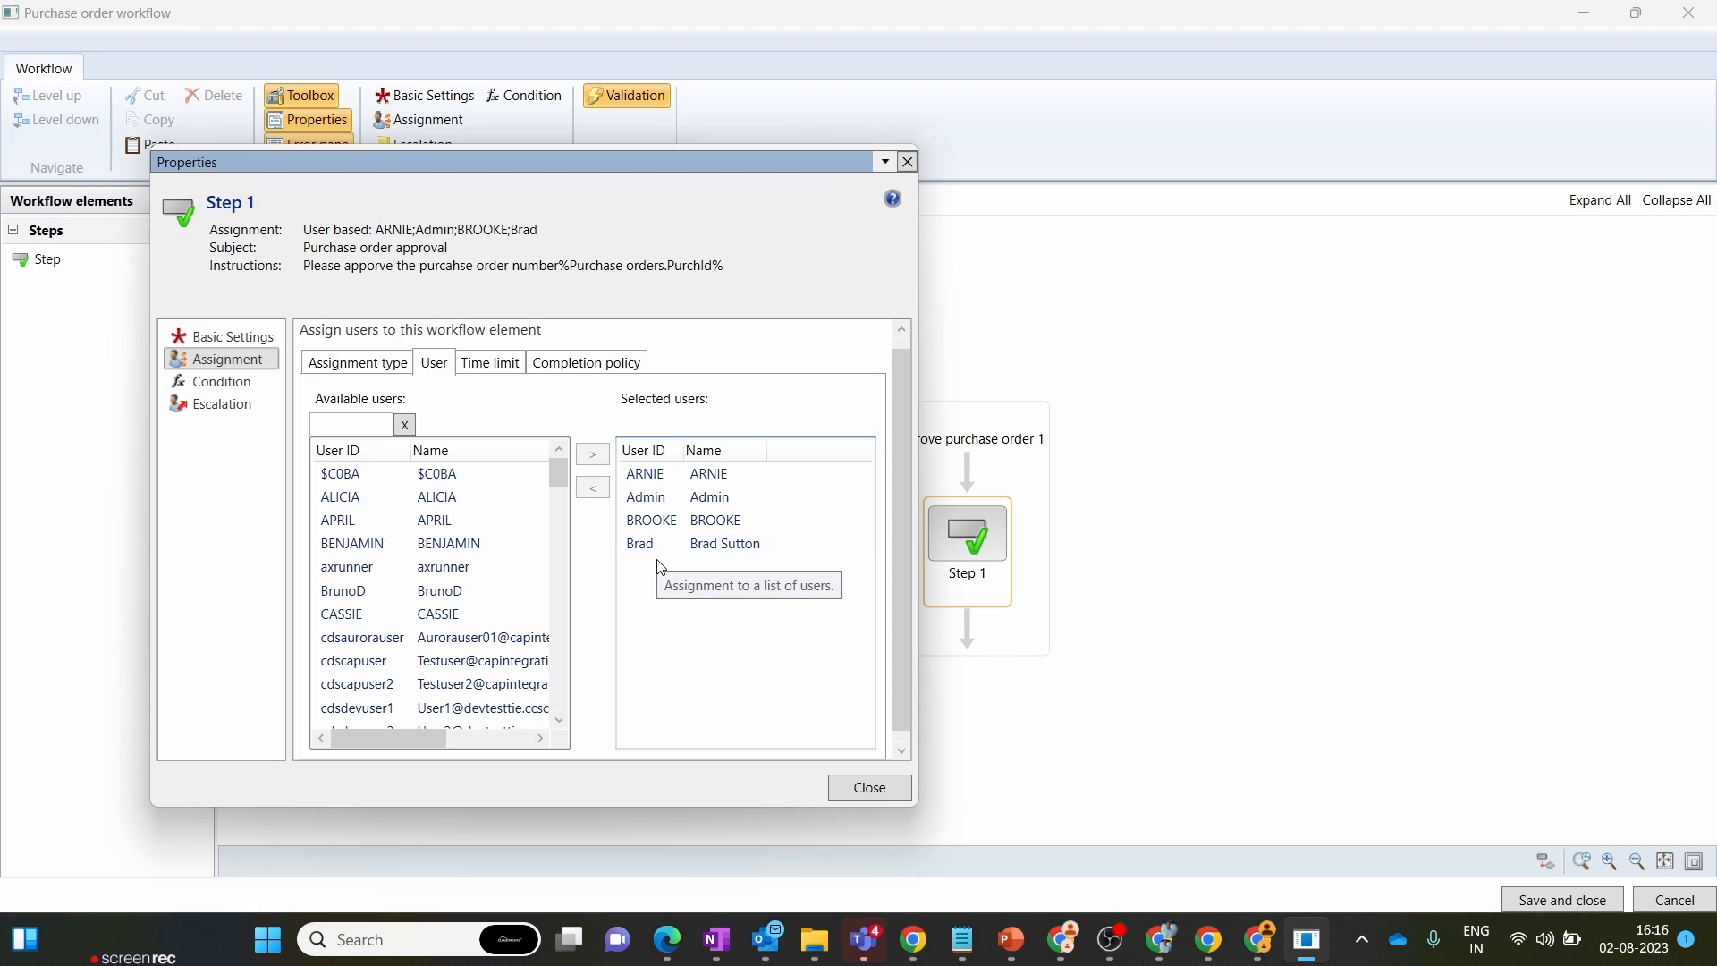
pyautogui.click(621, 372)
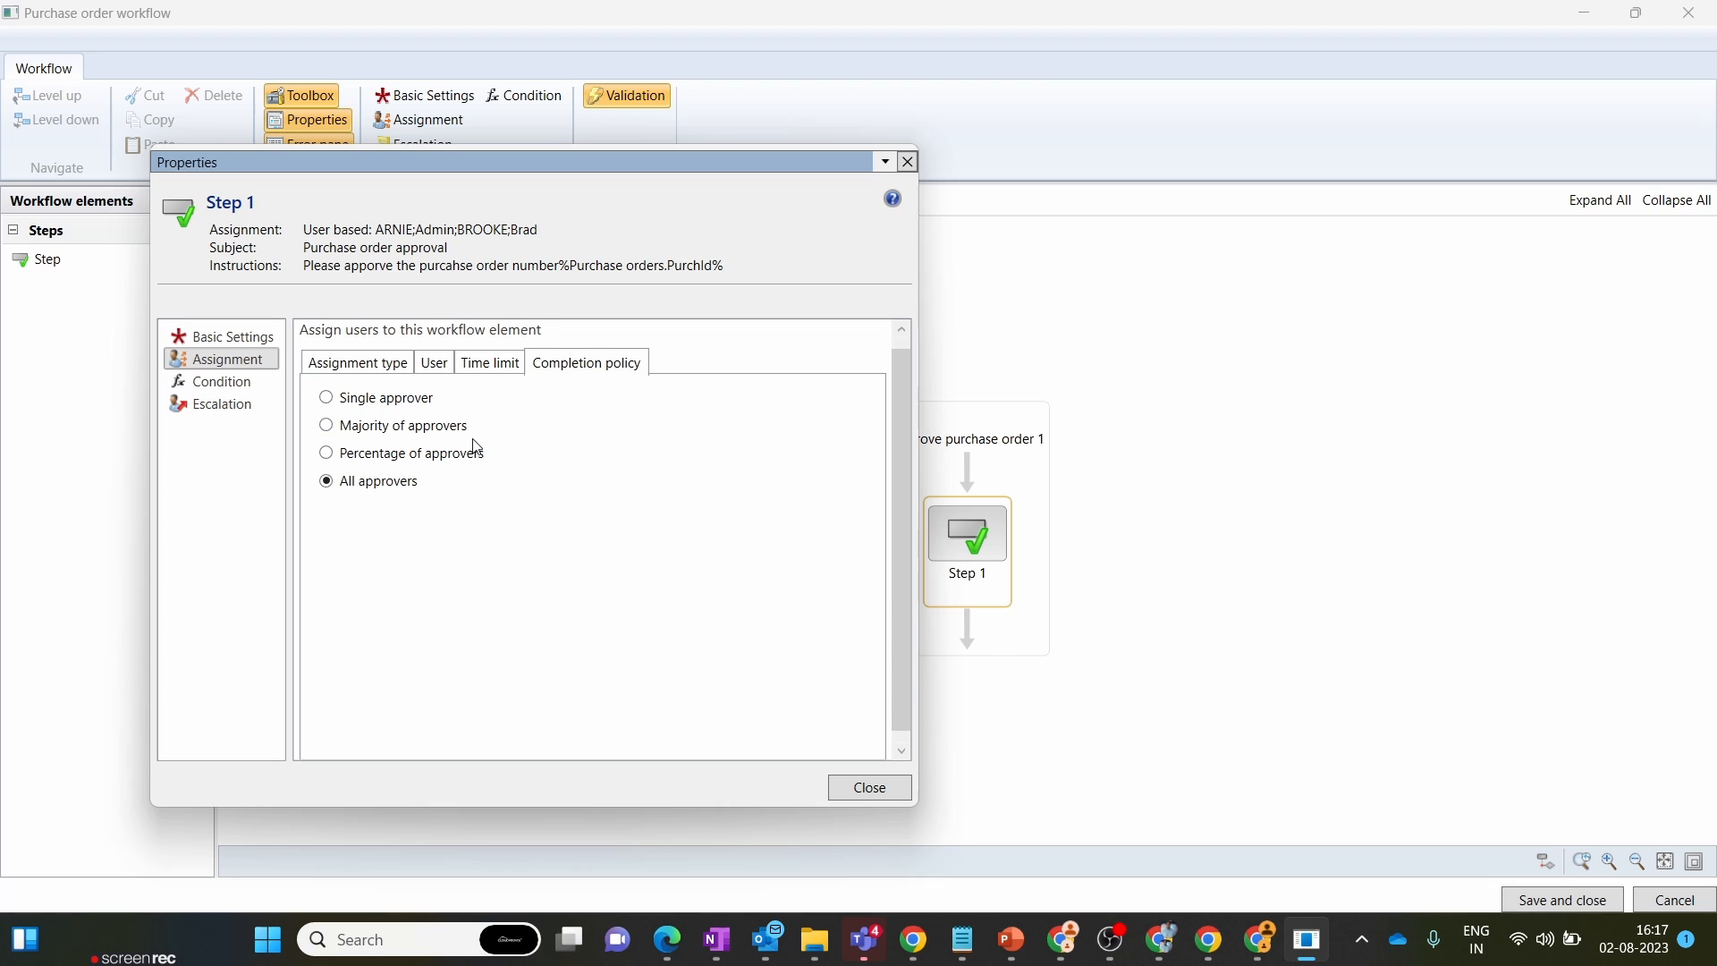
# - Set Step 1's completion policy to Majority of approvers and compare it with the list of selected users
pyautogui.click(422, 403)
pyautogui.click(427, 427)
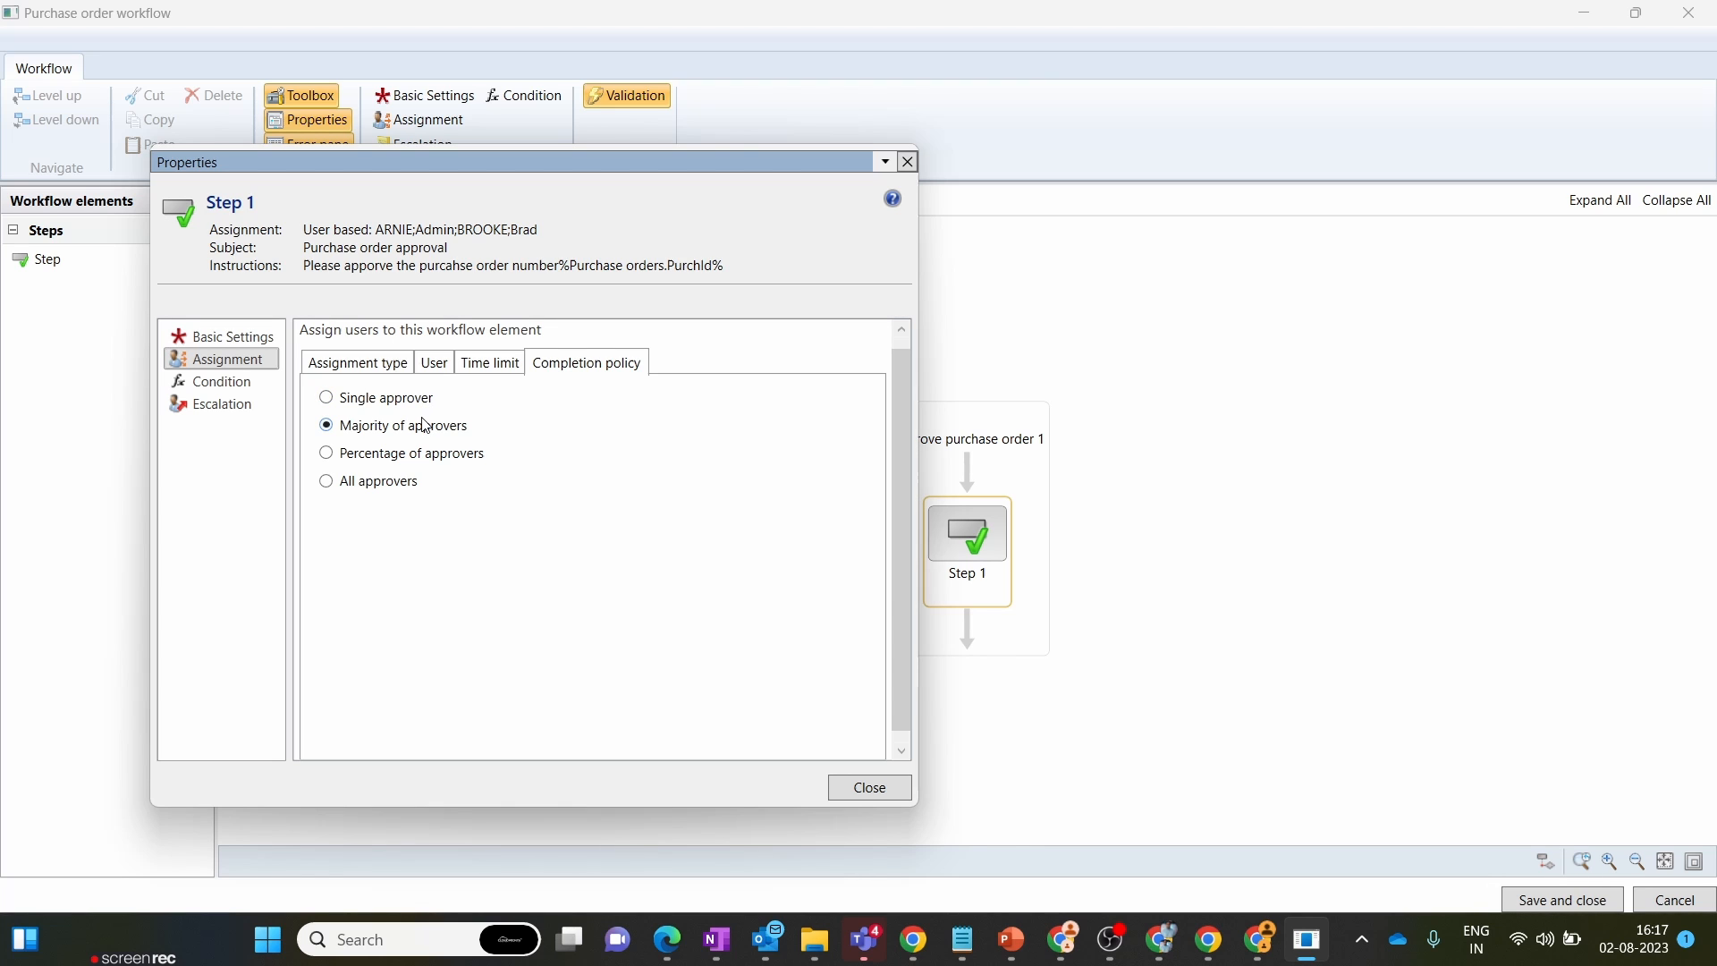
pyautogui.click(438, 365)
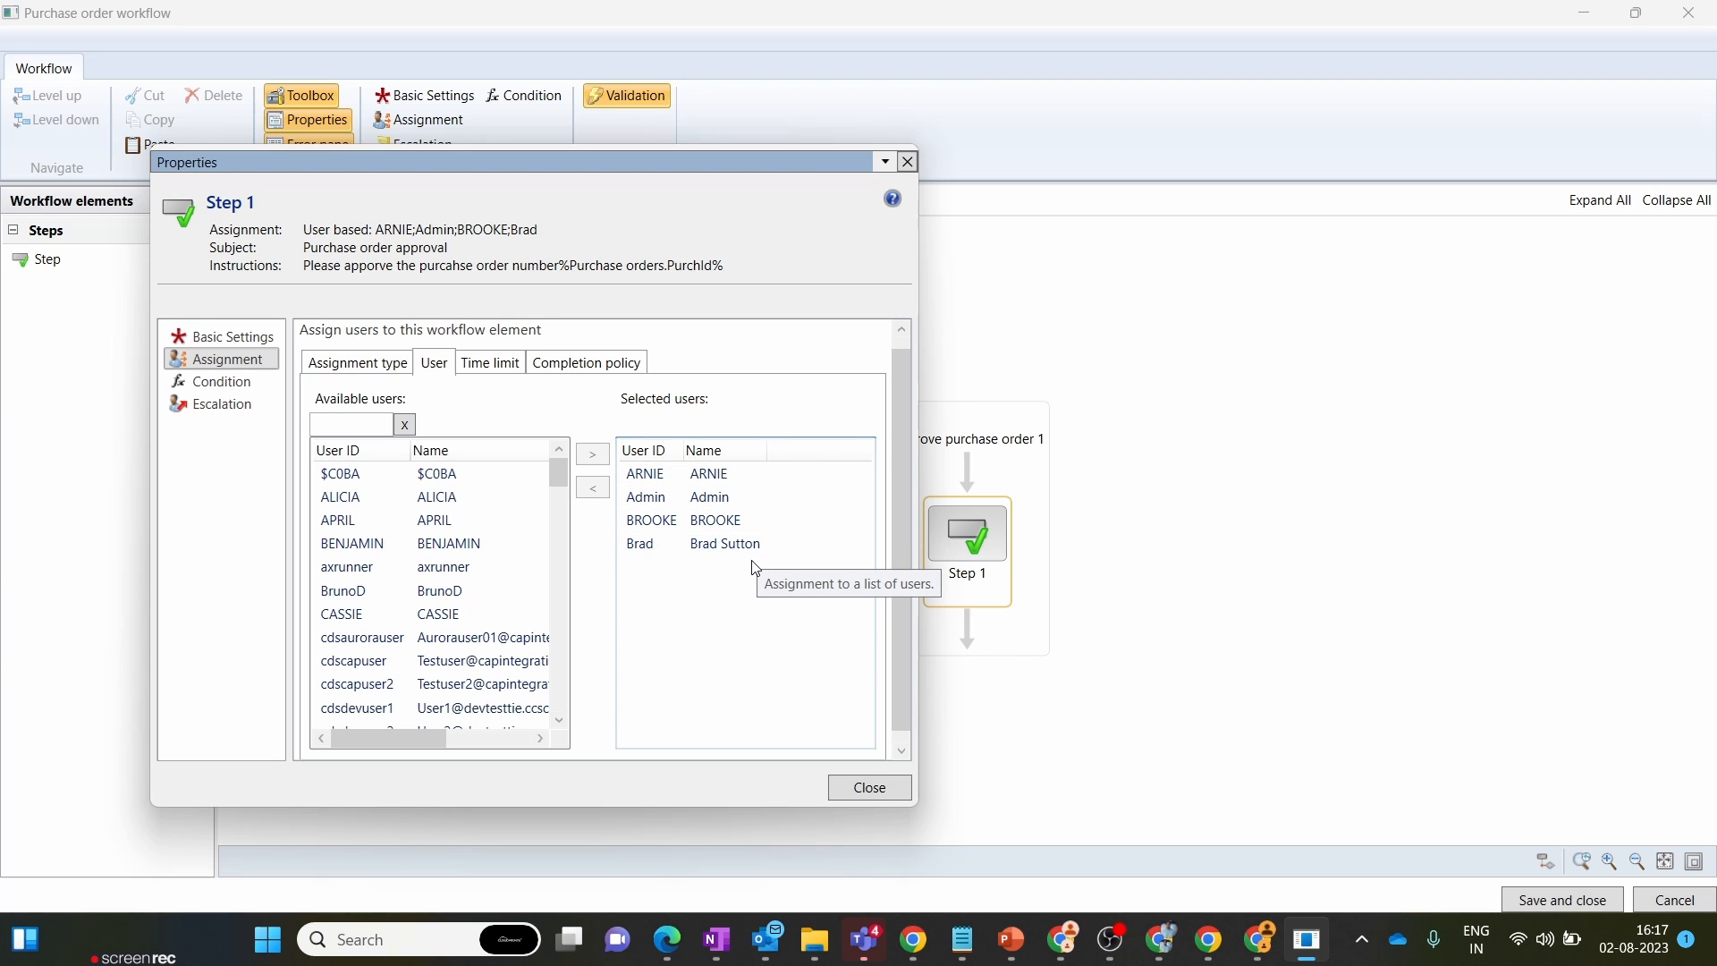
pyautogui.click(598, 365)
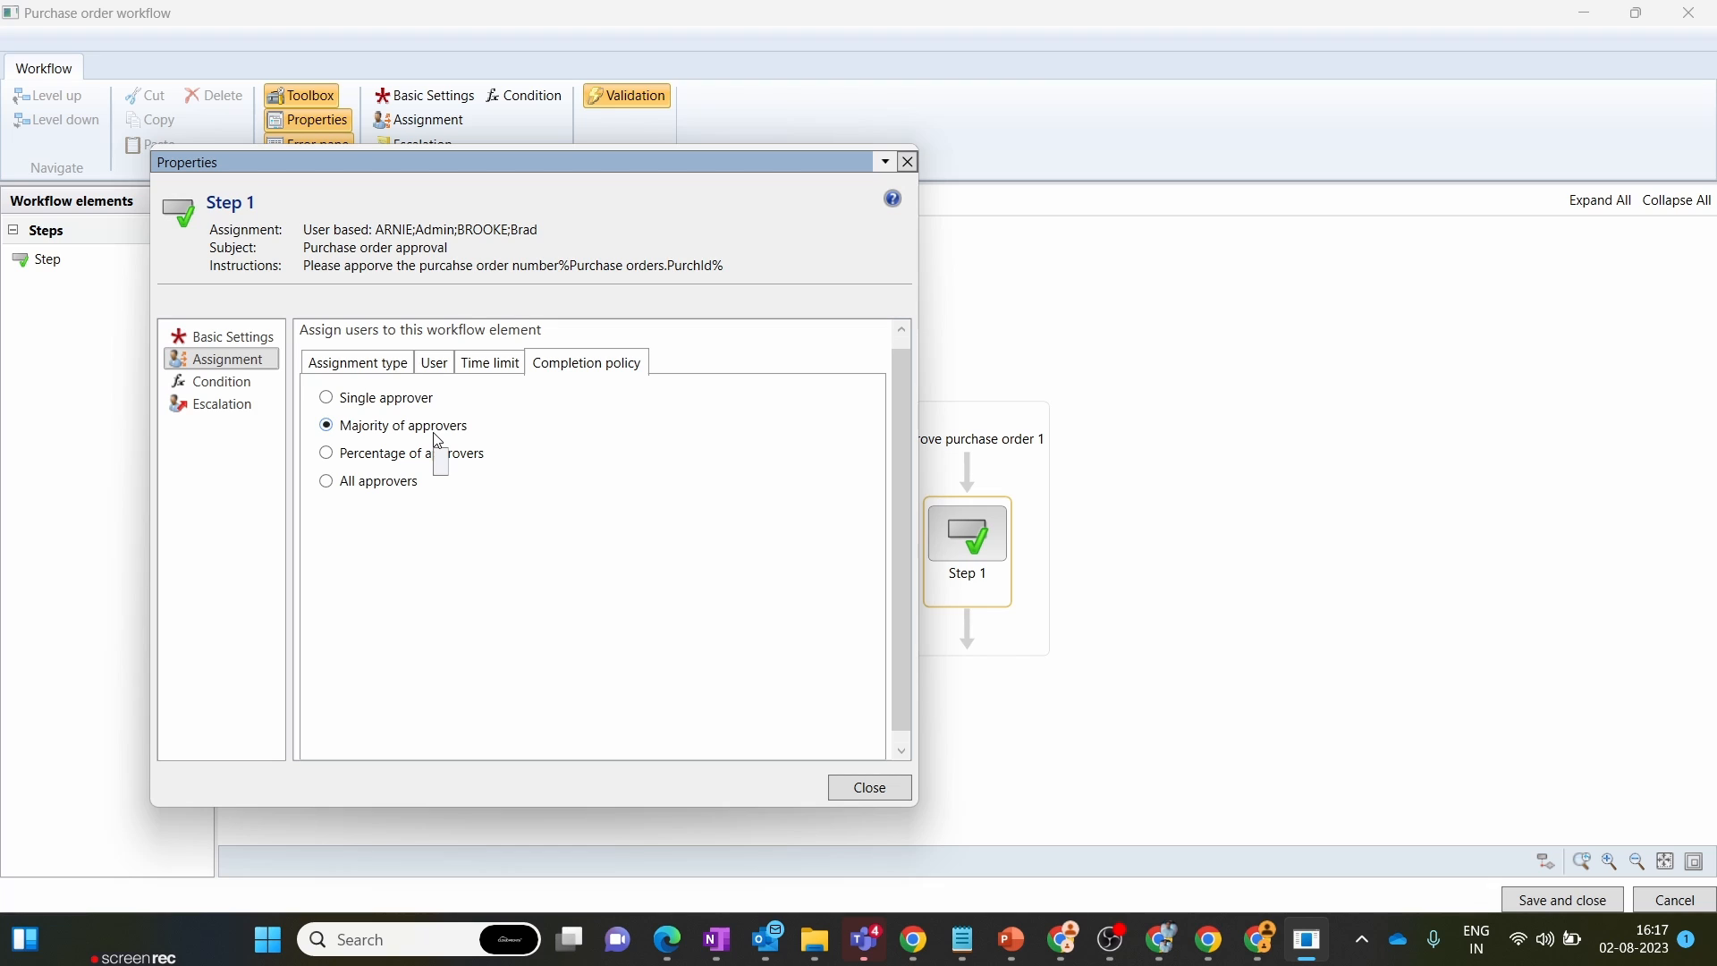
# - Set Step 1's completion policy to Percentage of approvers at 50 % and compare it with the selected users
pyautogui.click(383, 456)
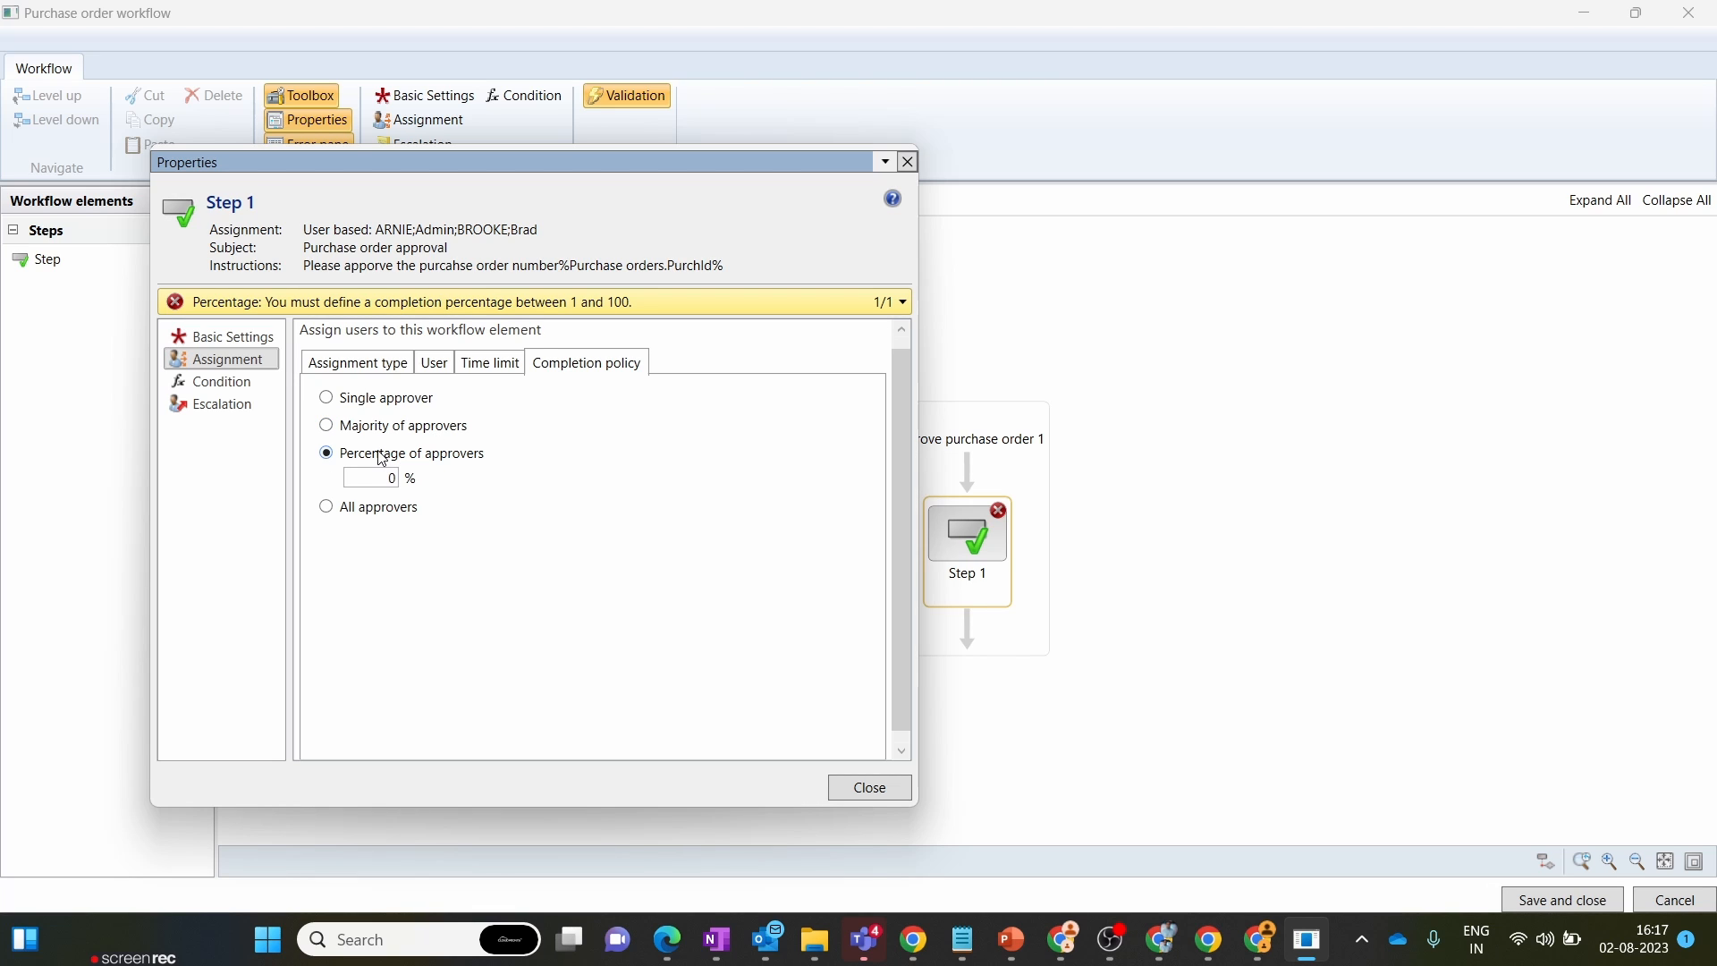
pyautogui.click(360, 481)
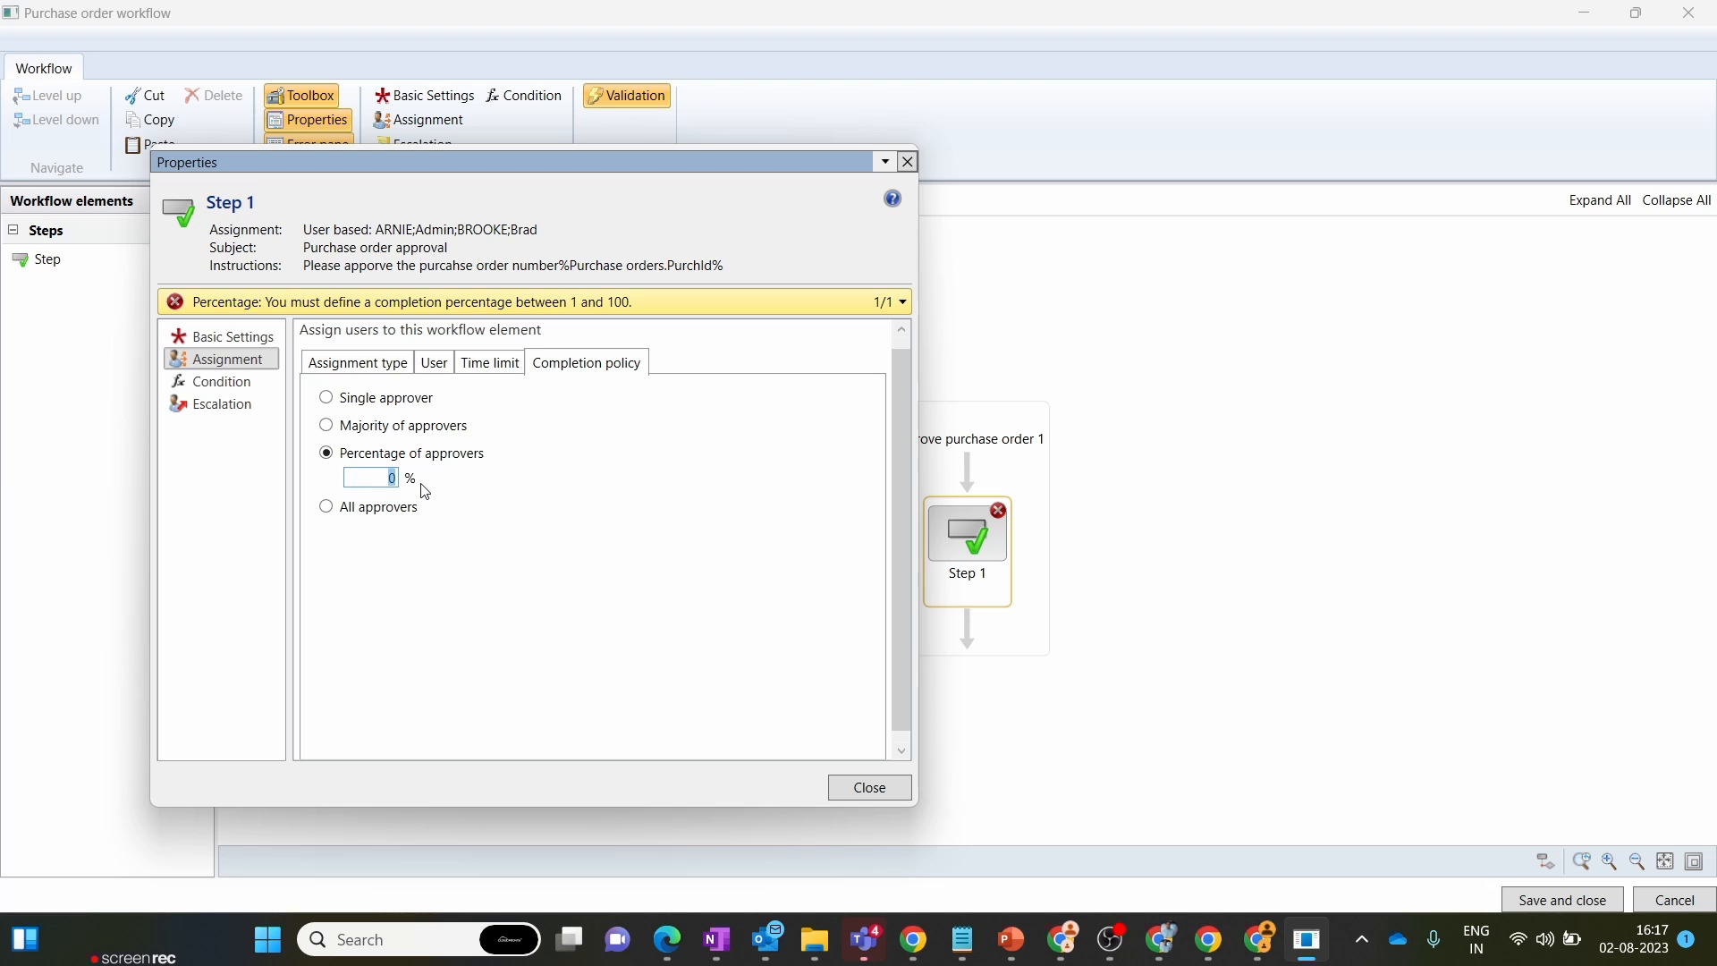
pyautogui.press('BackSpace')
pyautogui.write('50')
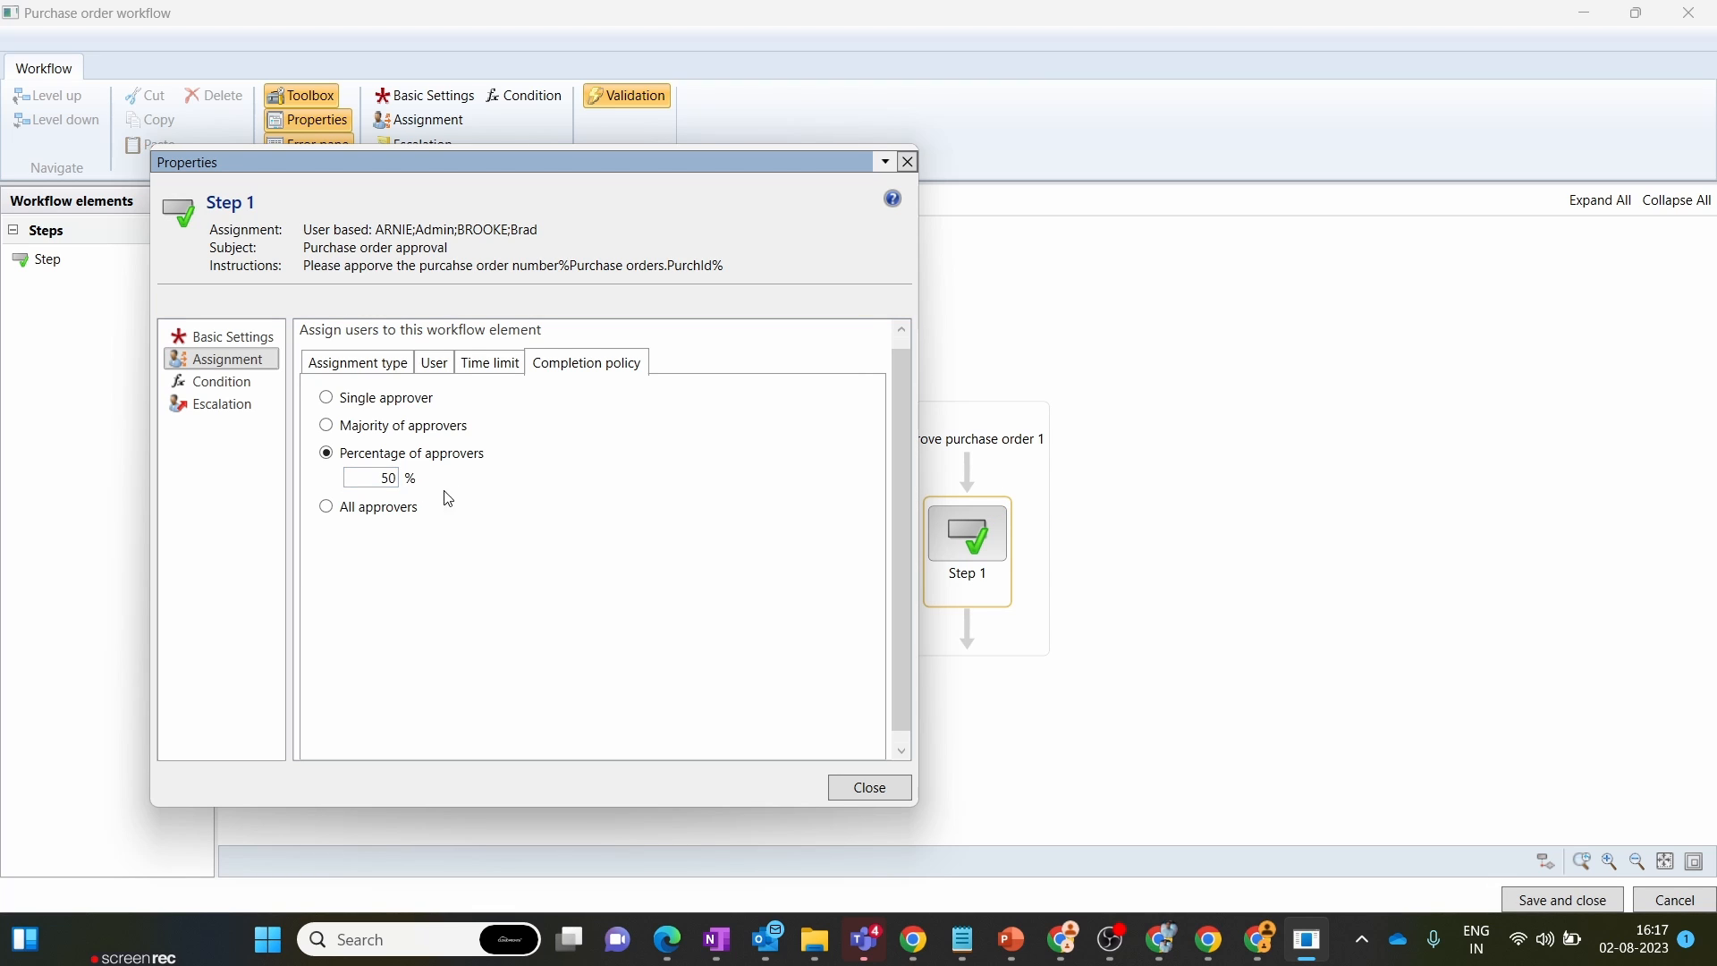
pyautogui.click(442, 367)
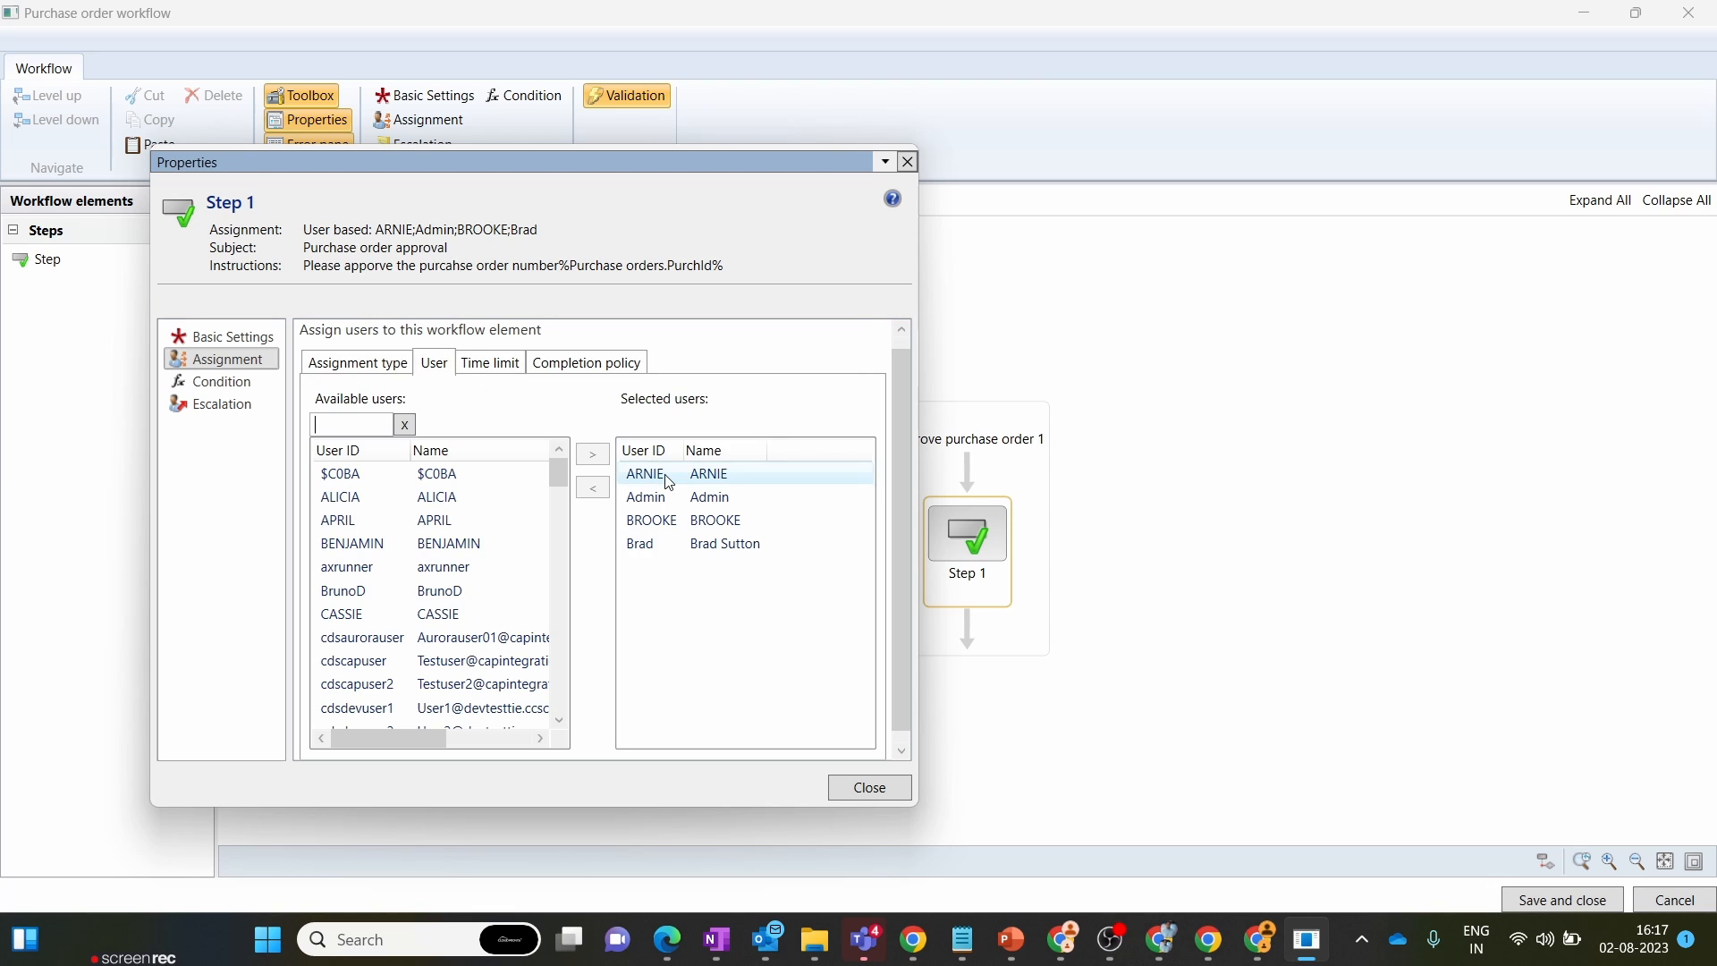
pyautogui.click(611, 367)
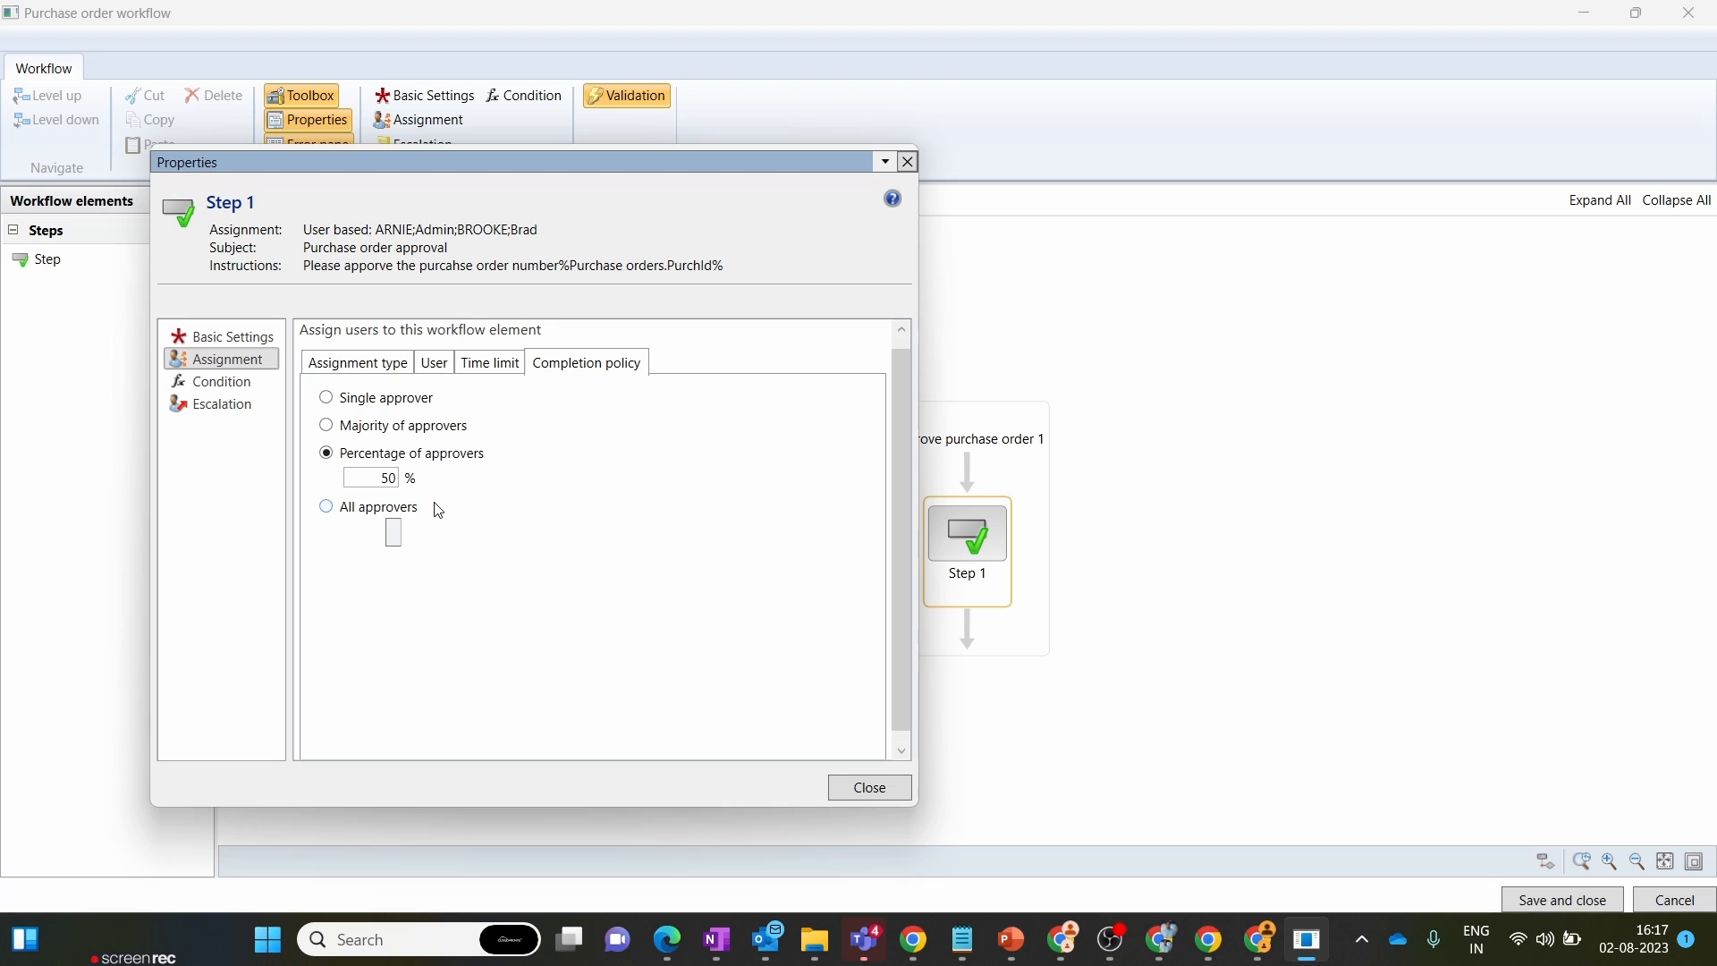
# - Try All approvers as Step 1's completion policy, settle on Single approver and check the selected users
pyautogui.click(363, 508)
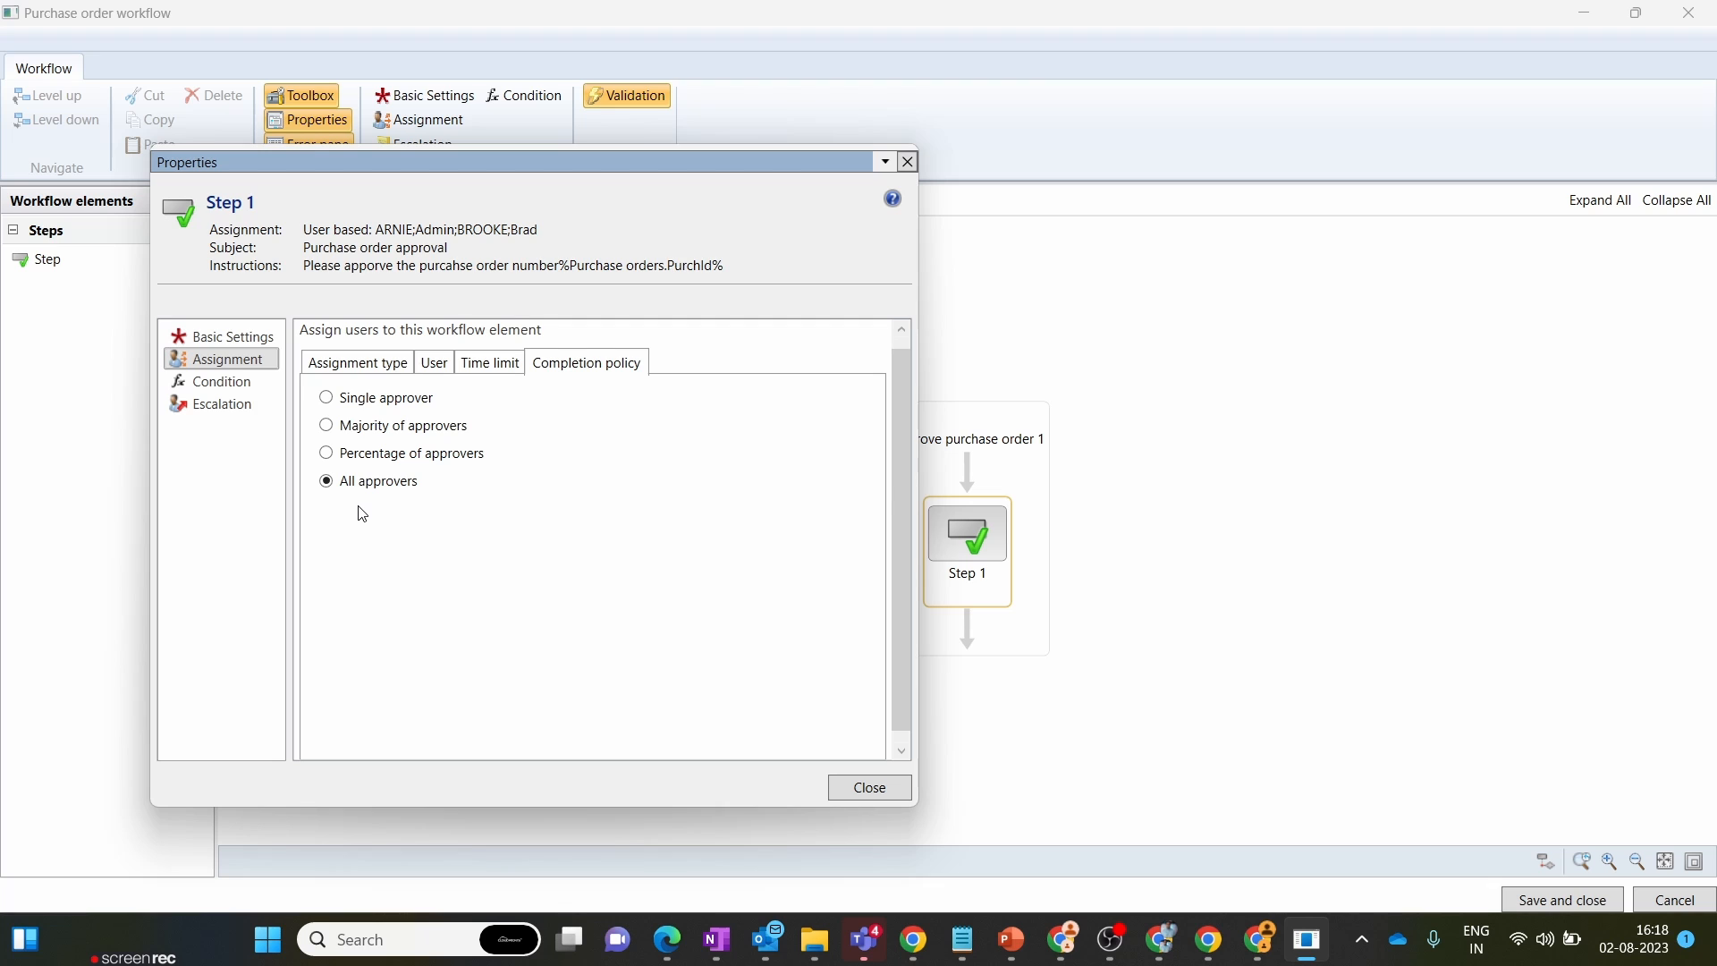
pyautogui.click(423, 400)
pyautogui.click(439, 371)
# - Change Step 1's assignment type to Participant with Security role participants as the type of participant
pyautogui.click(385, 374)
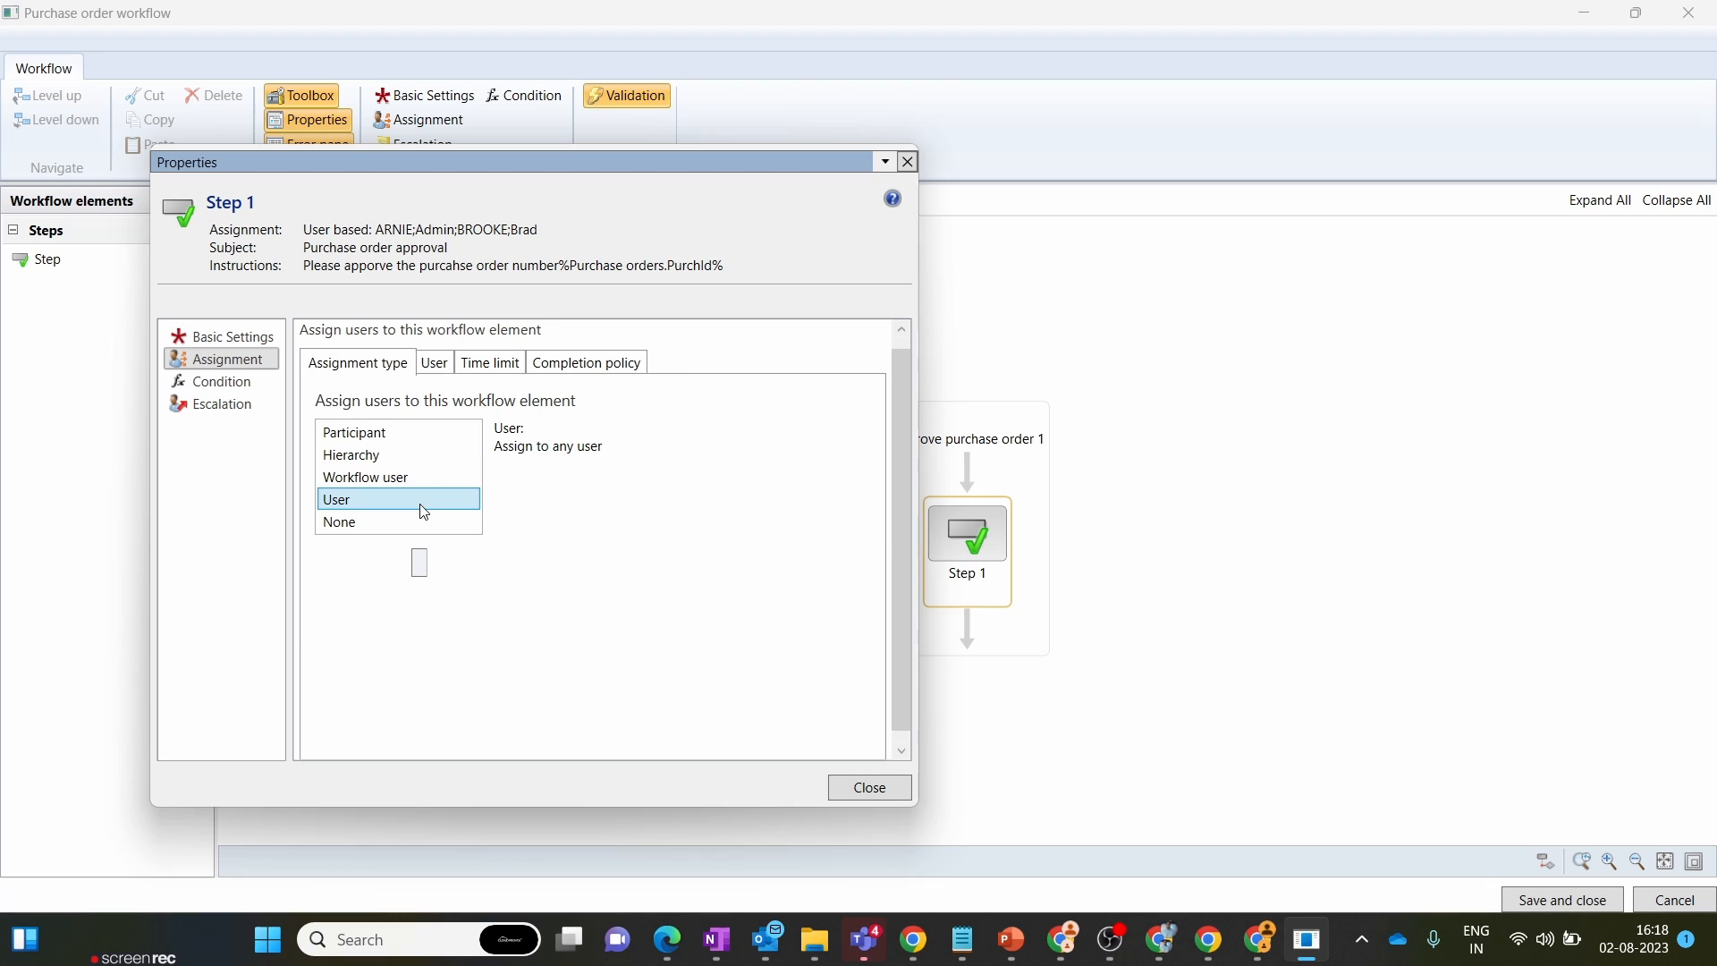
pyautogui.click(431, 436)
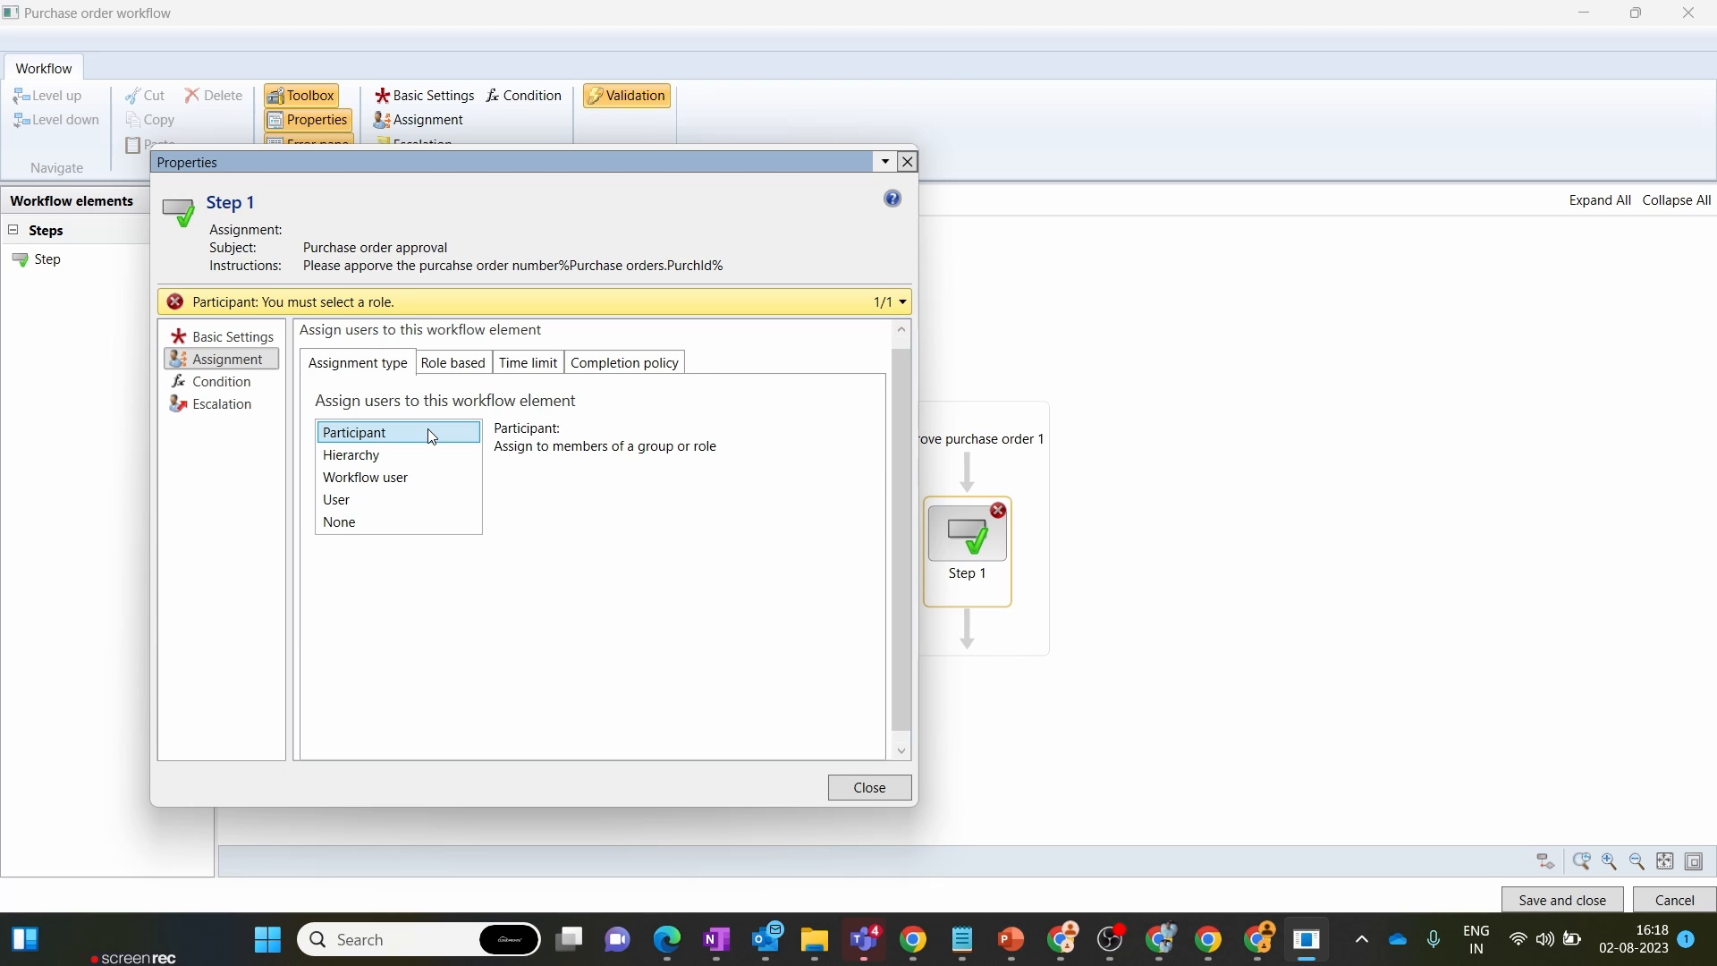
pyautogui.click(445, 371)
pyautogui.click(530, 410)
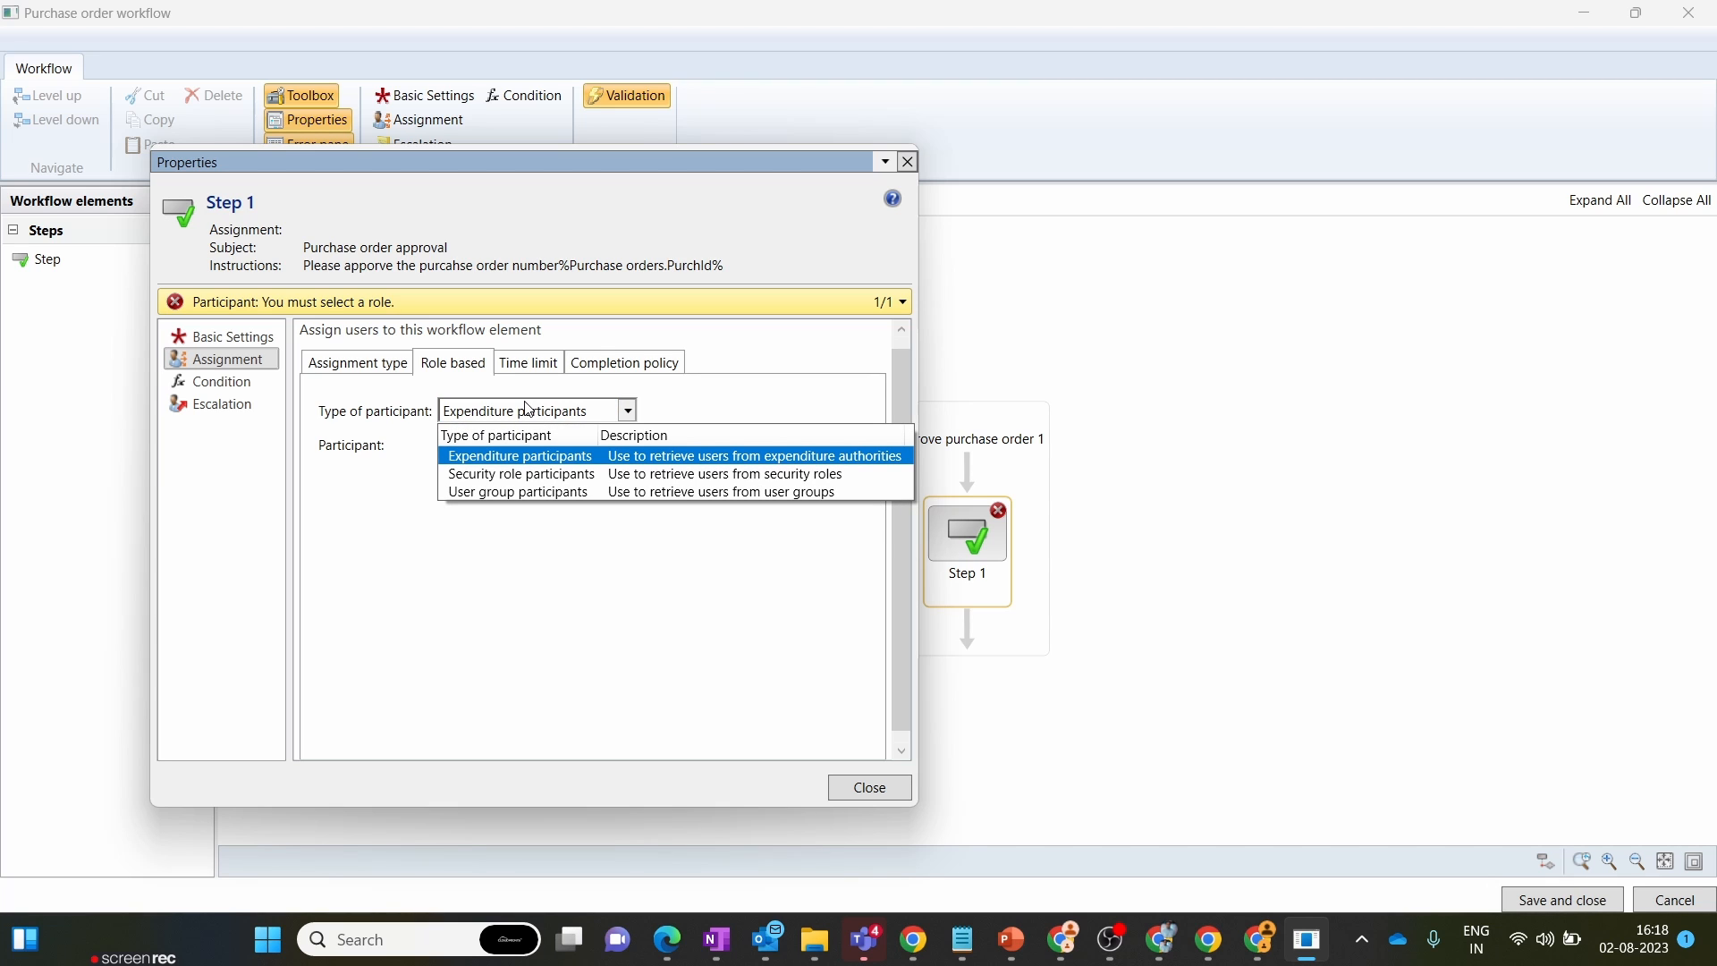
pyautogui.click(530, 475)
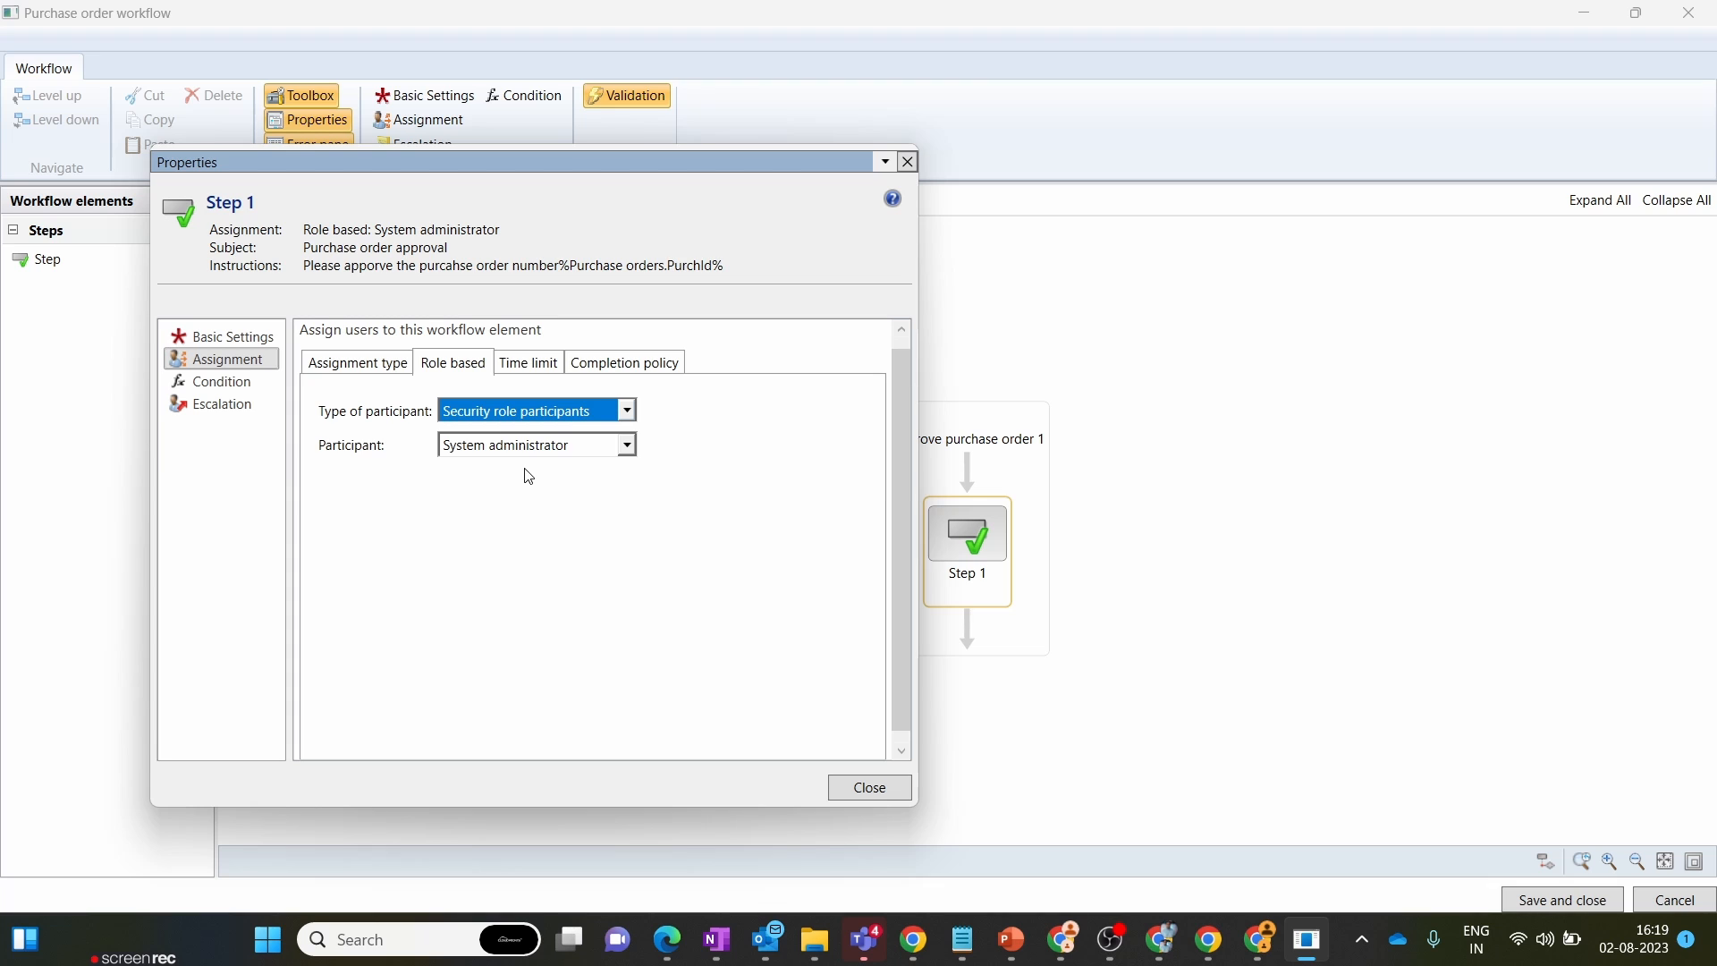
# - Browse the security roles offered as participants for Step 1 and leave the selection as it is
pyautogui.click(627, 446)
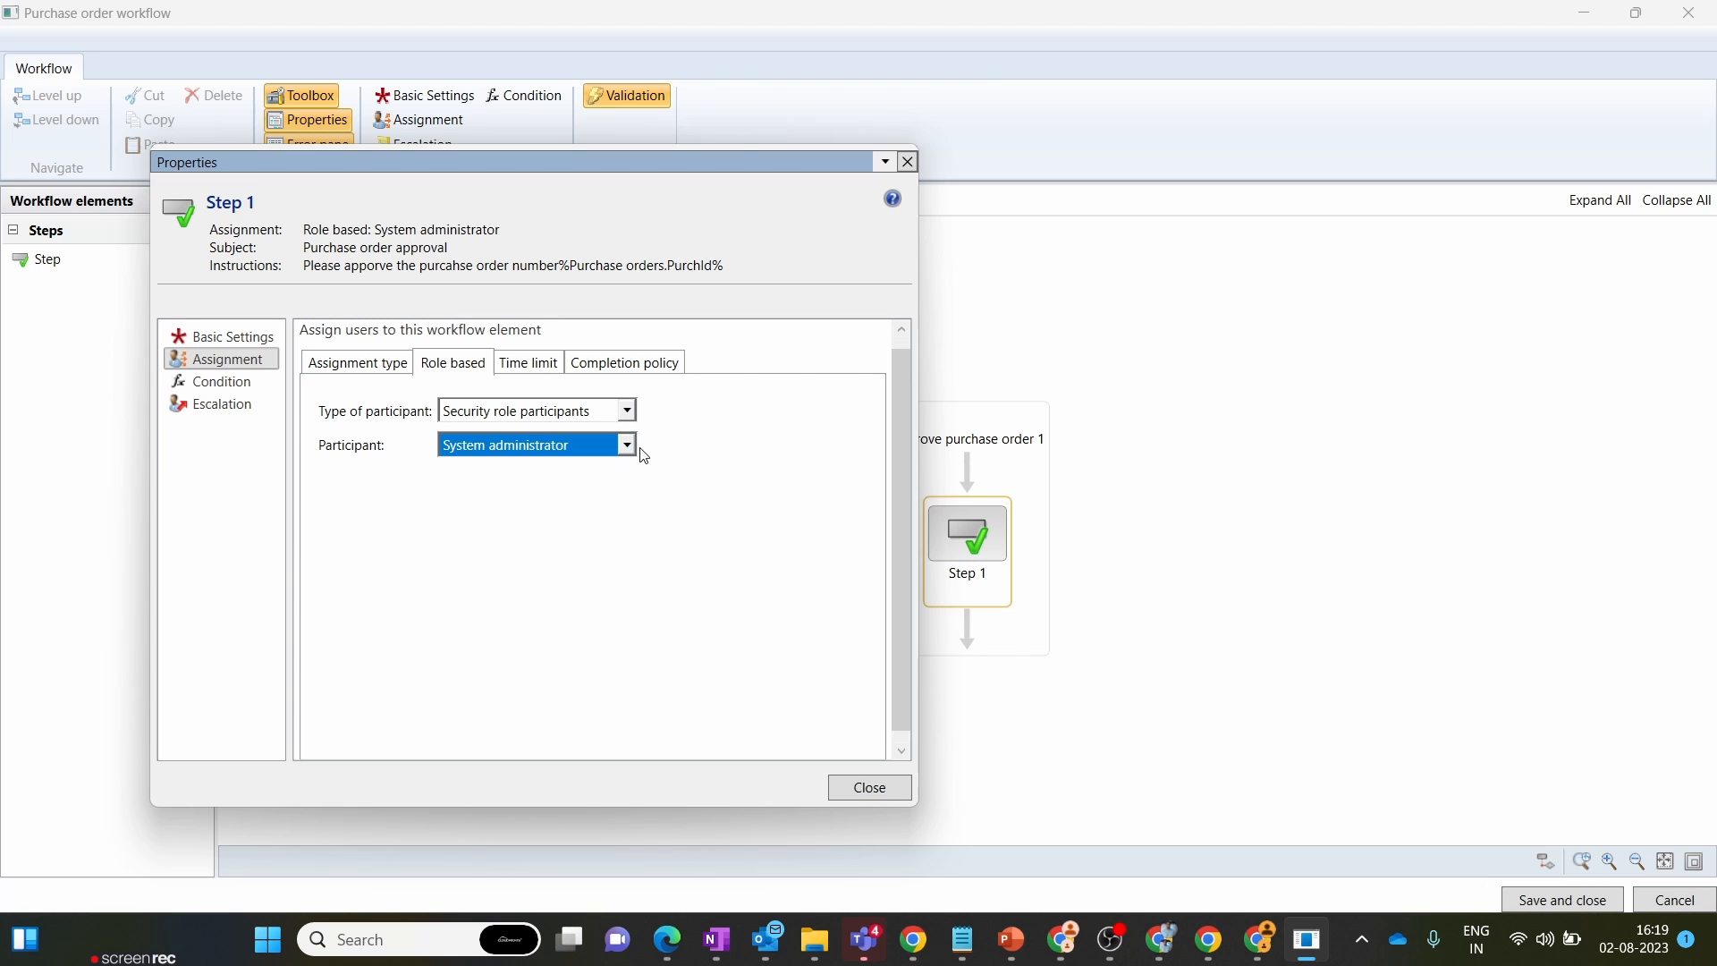
pyautogui.click(630, 445)
pyautogui.scroll(7, 591, 605)
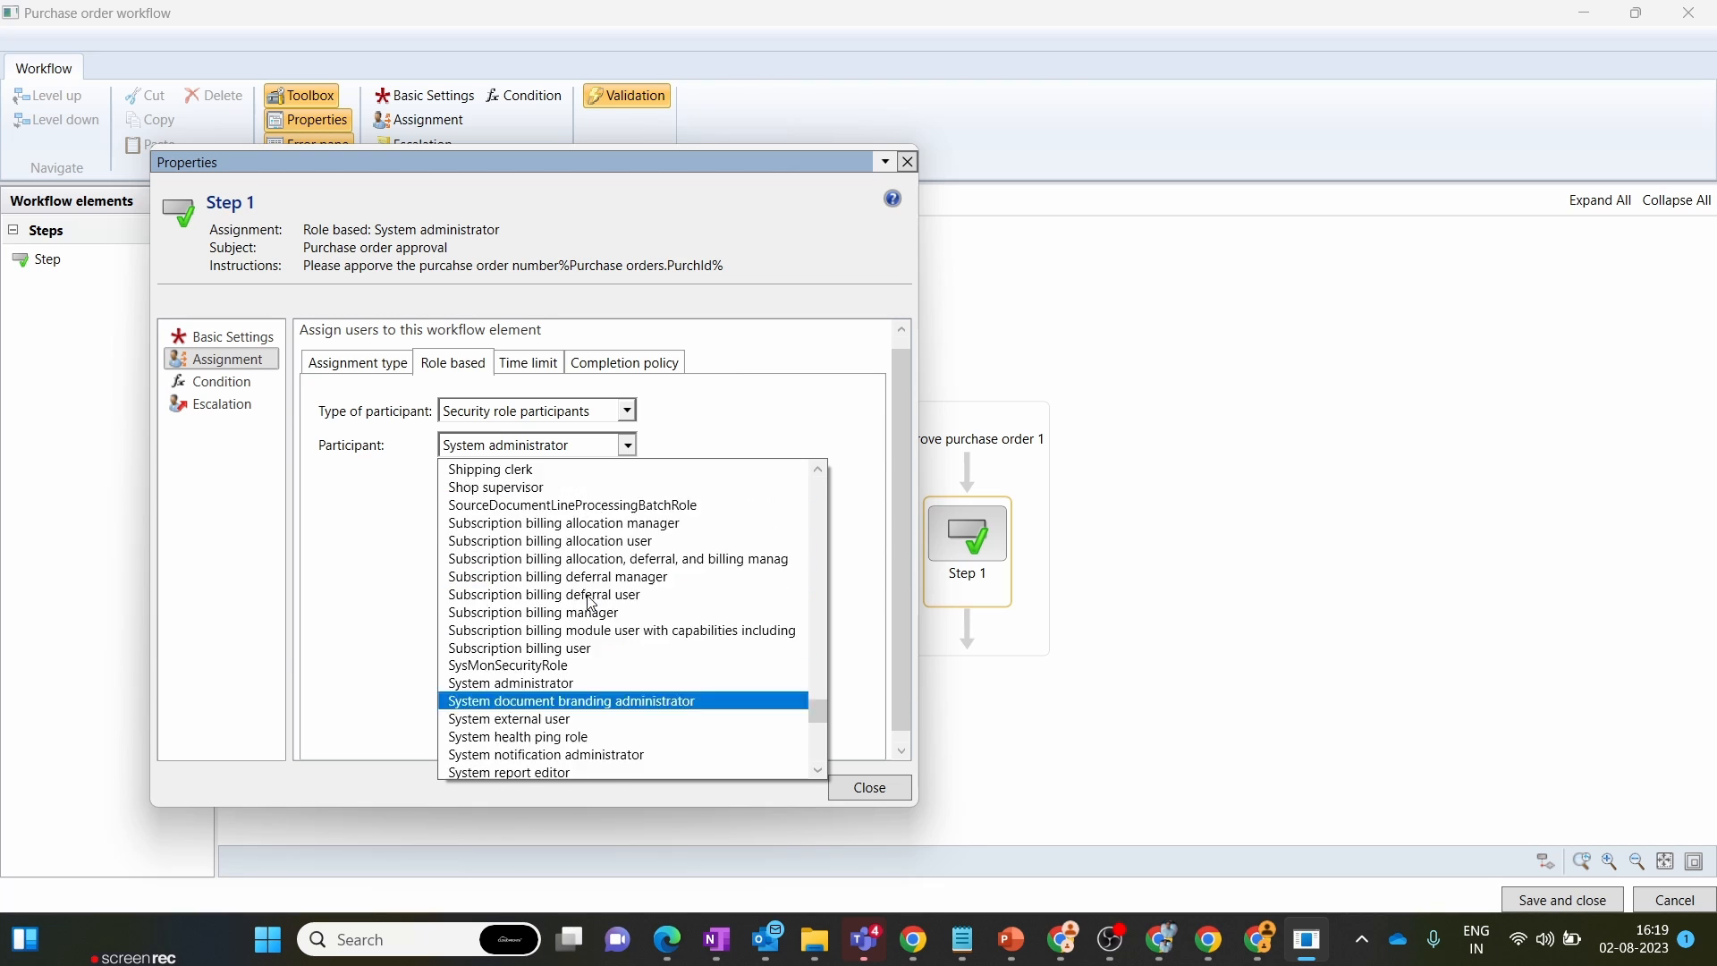
pyautogui.scroll(-1, 592, 605)
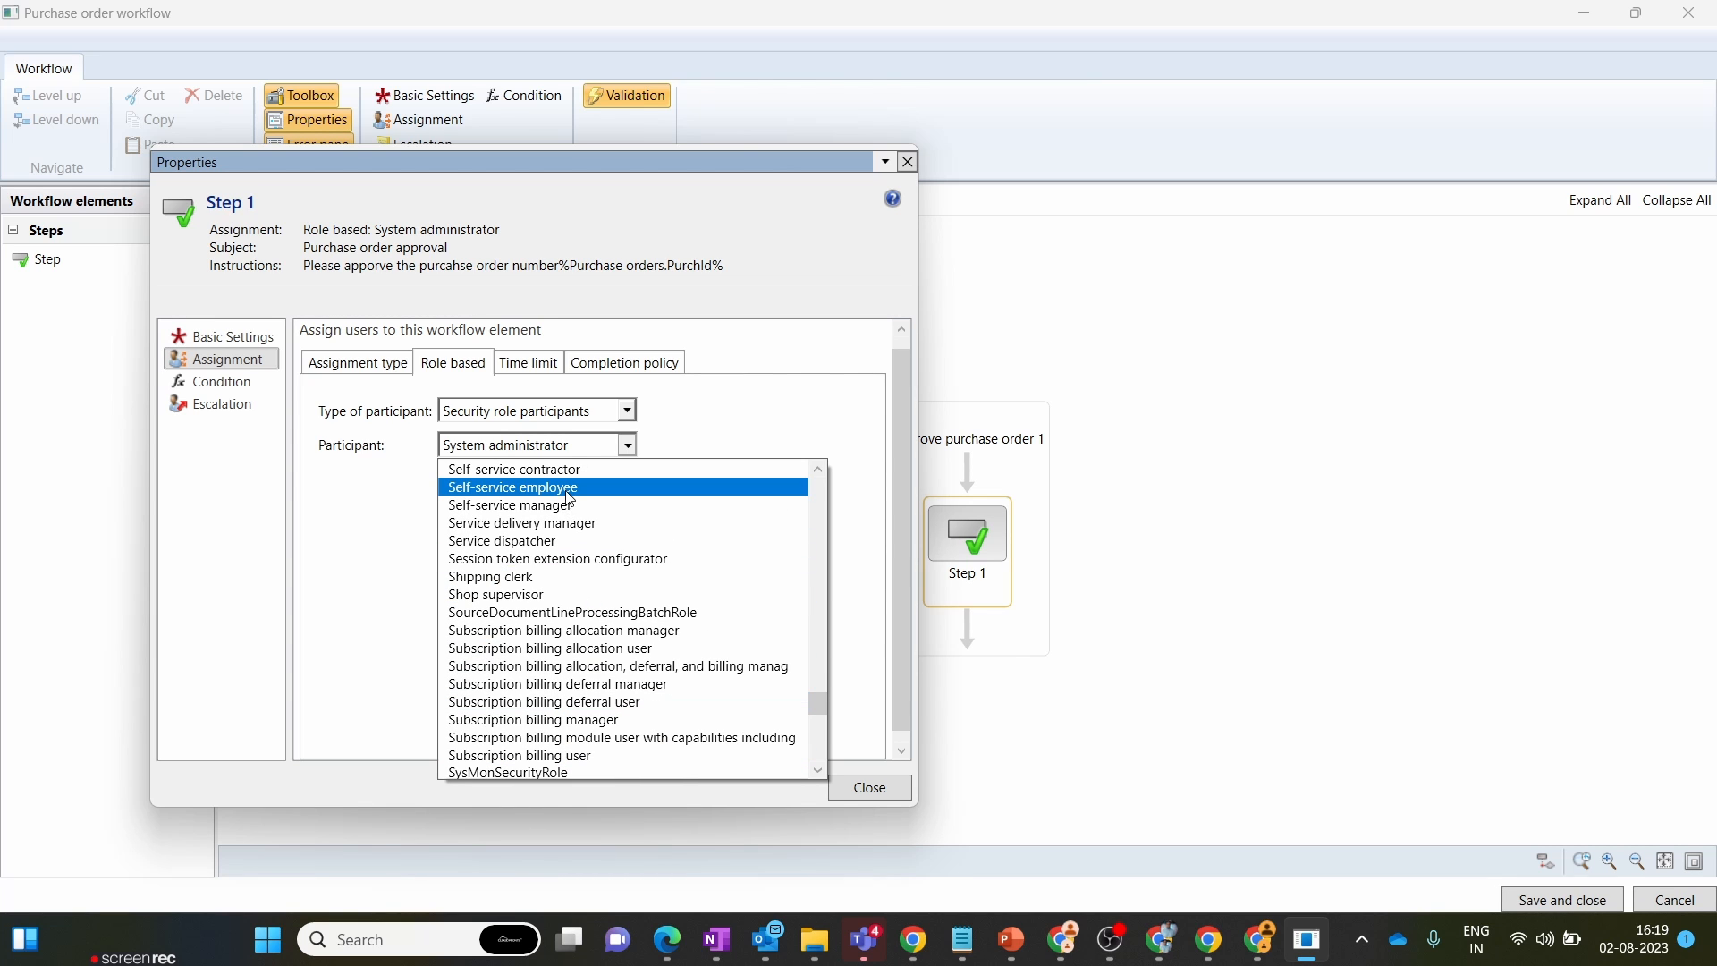
pyautogui.click(348, 473)
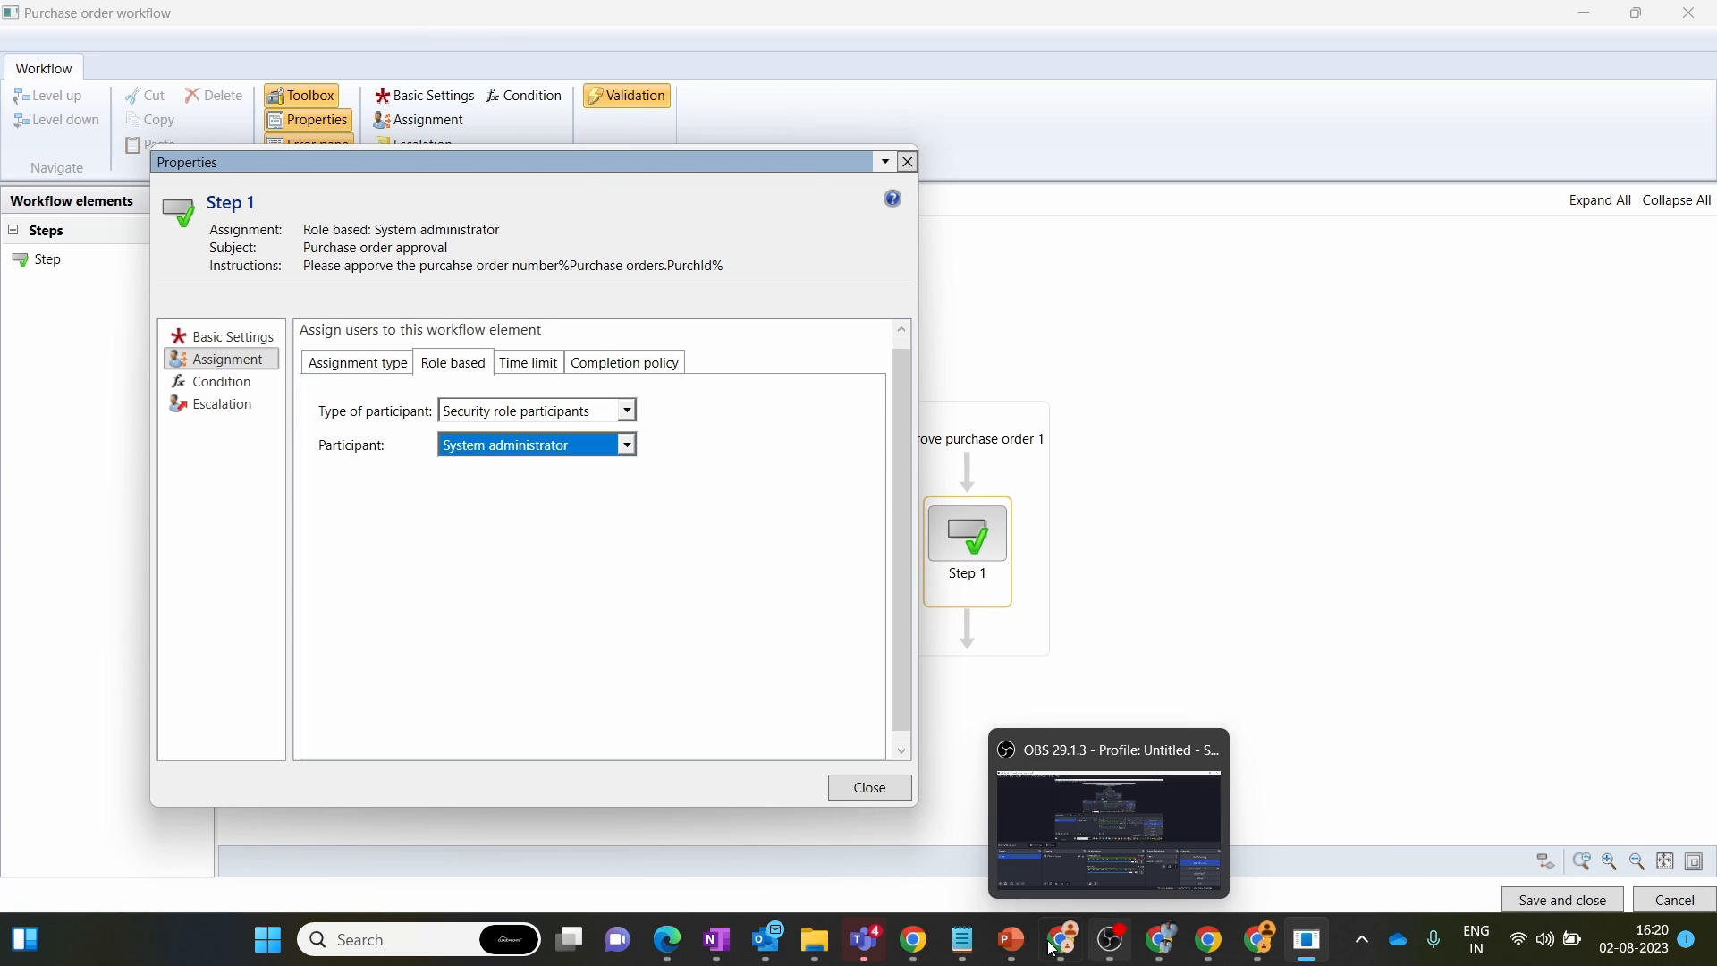
# - Switch to Finance and Operations in the browser and open the Admin user's record in a duplicate tab to check its assigned roles
pyautogui.click(1258, 939)
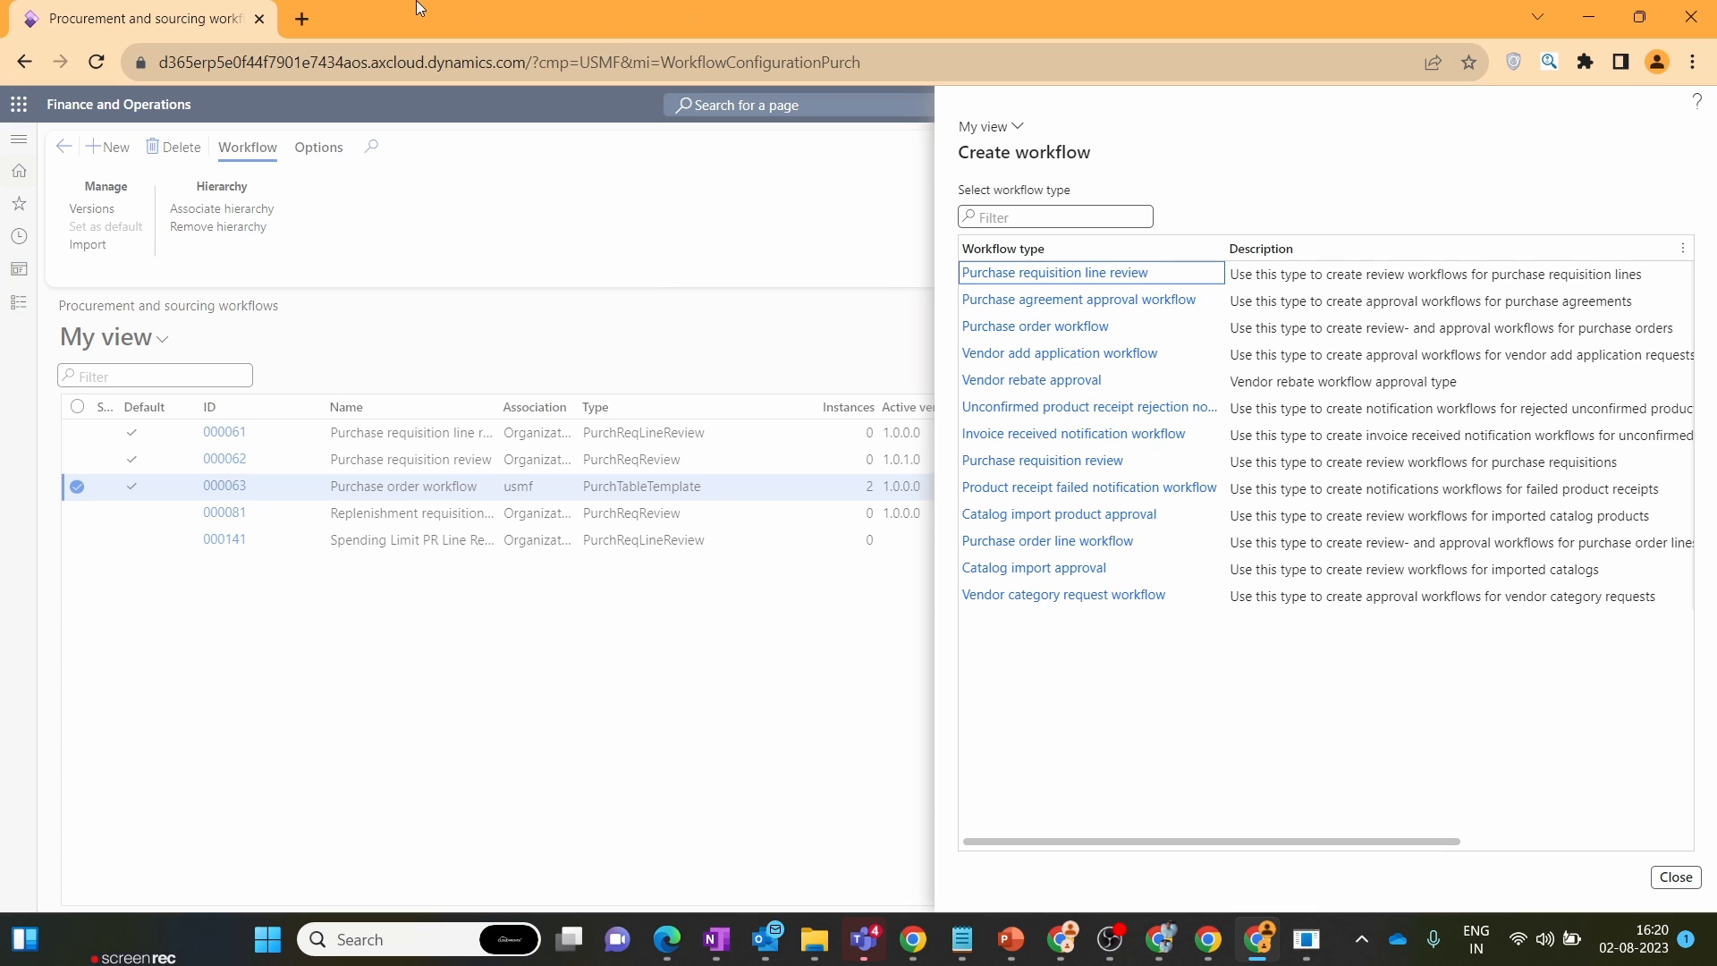
pyautogui.rightClick(134, 21)
pyautogui.click(206, 184)
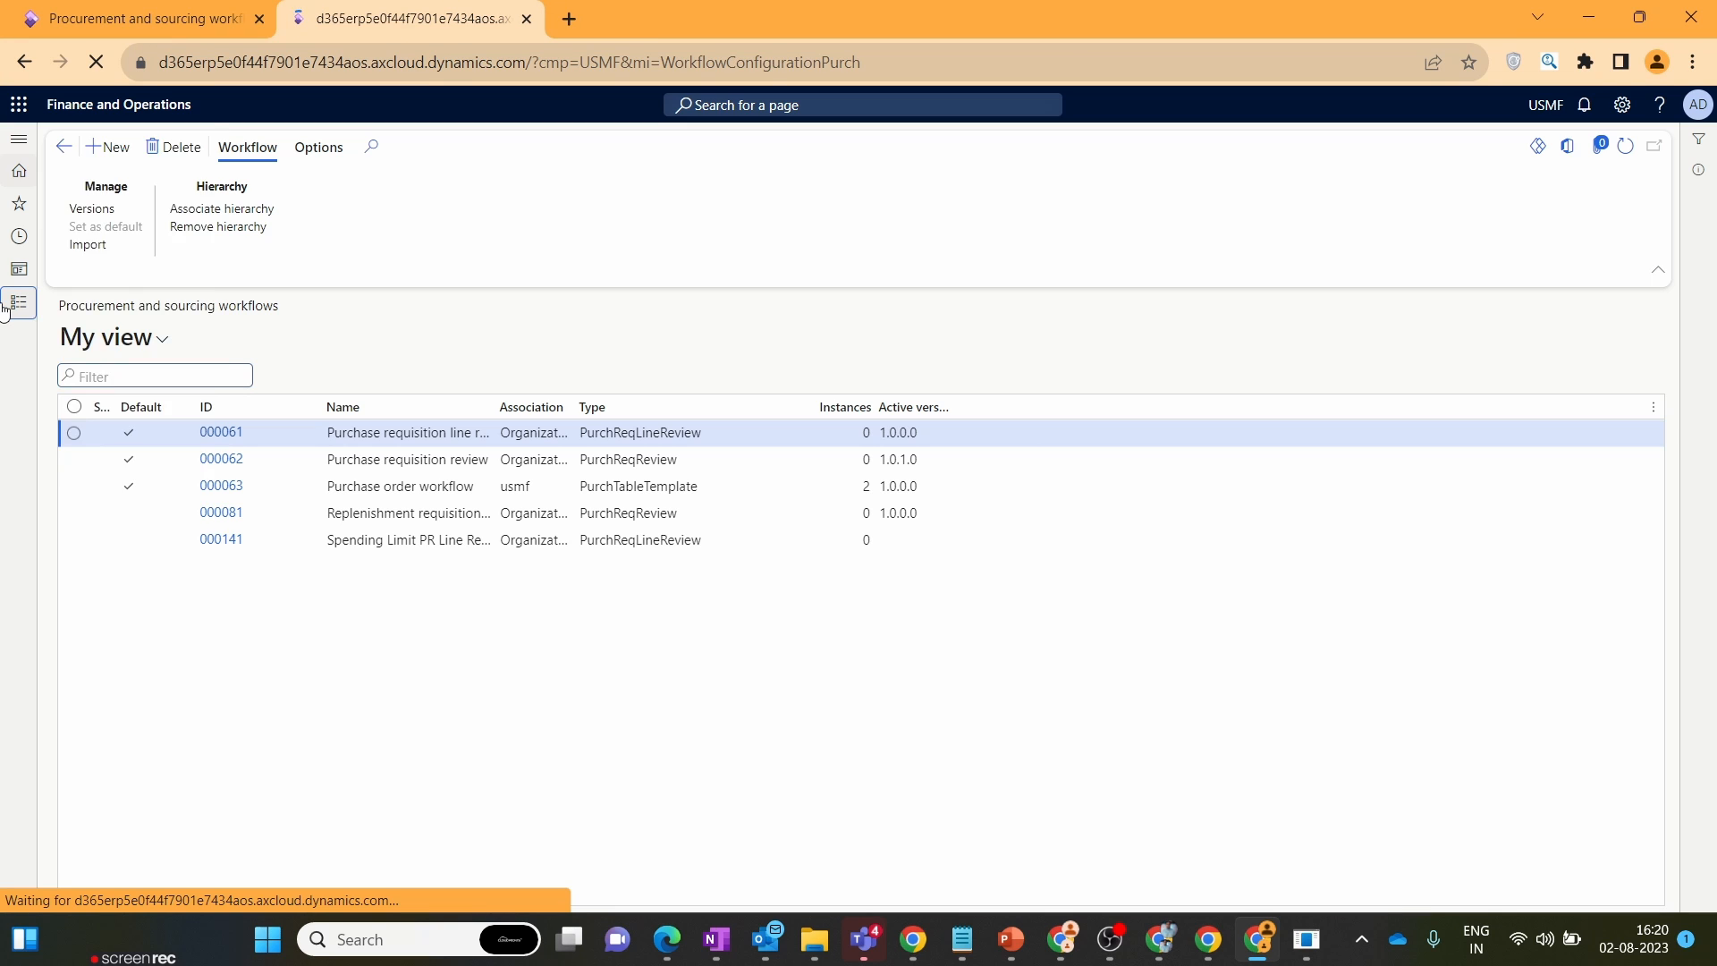
pyautogui.click(17, 301)
pyautogui.scroll(-7, 88, 598)
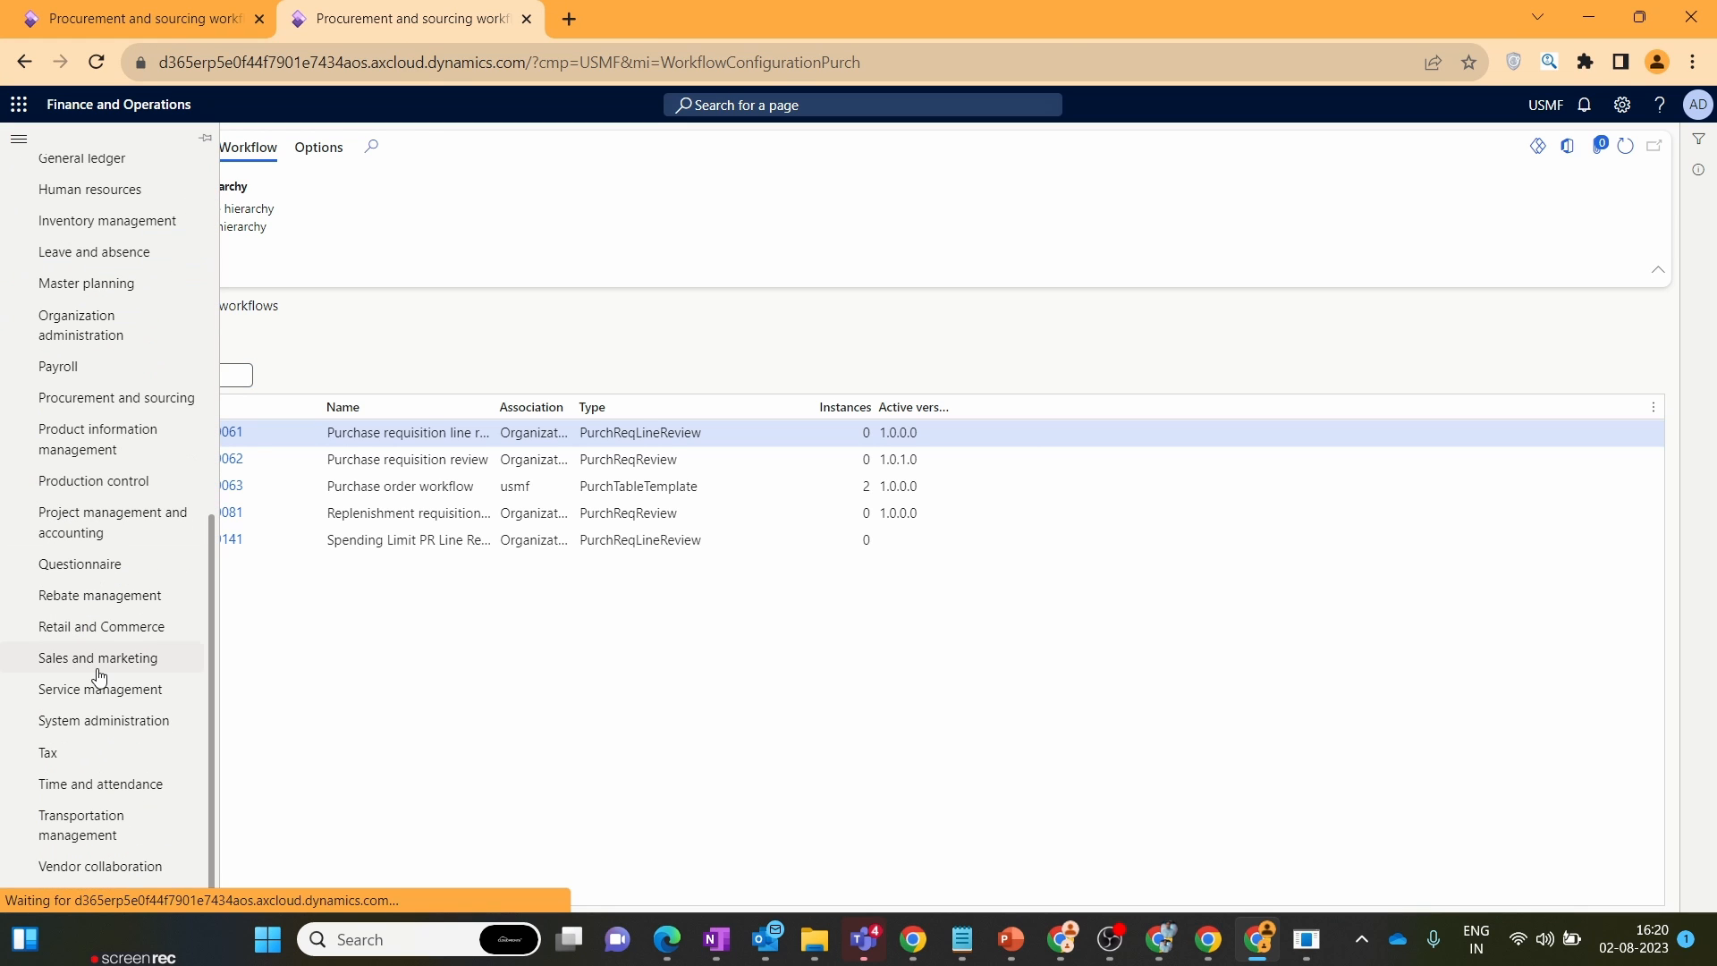
pyautogui.click(130, 723)
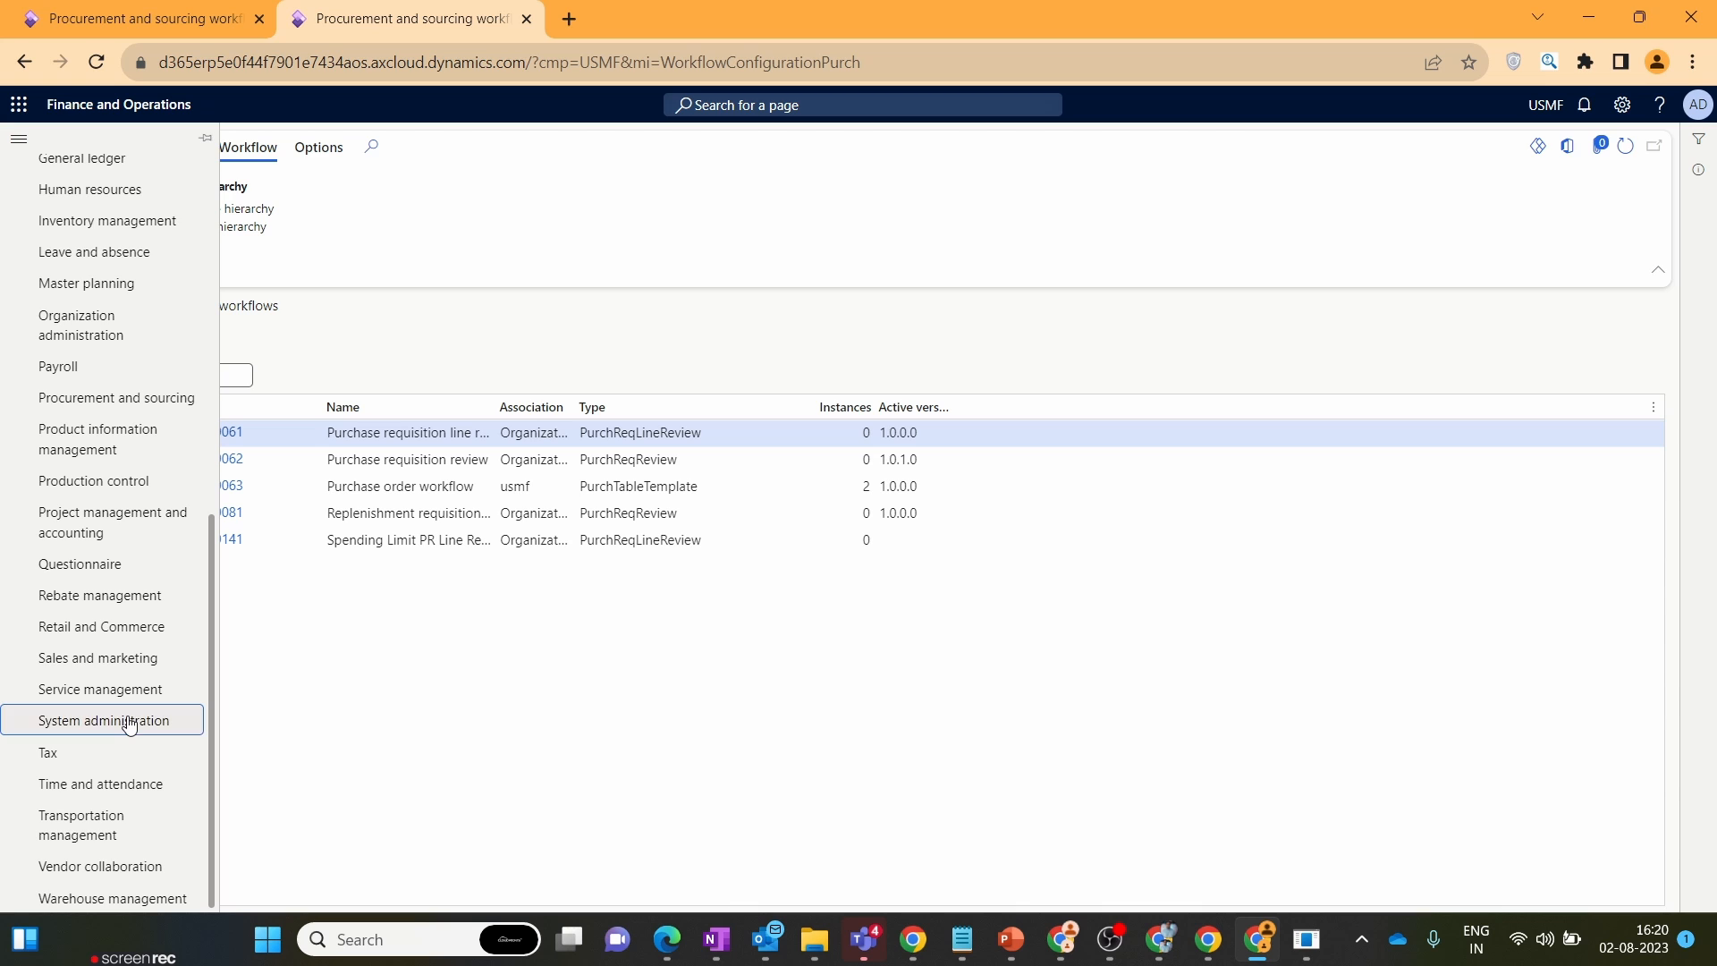
pyautogui.click(265, 415)
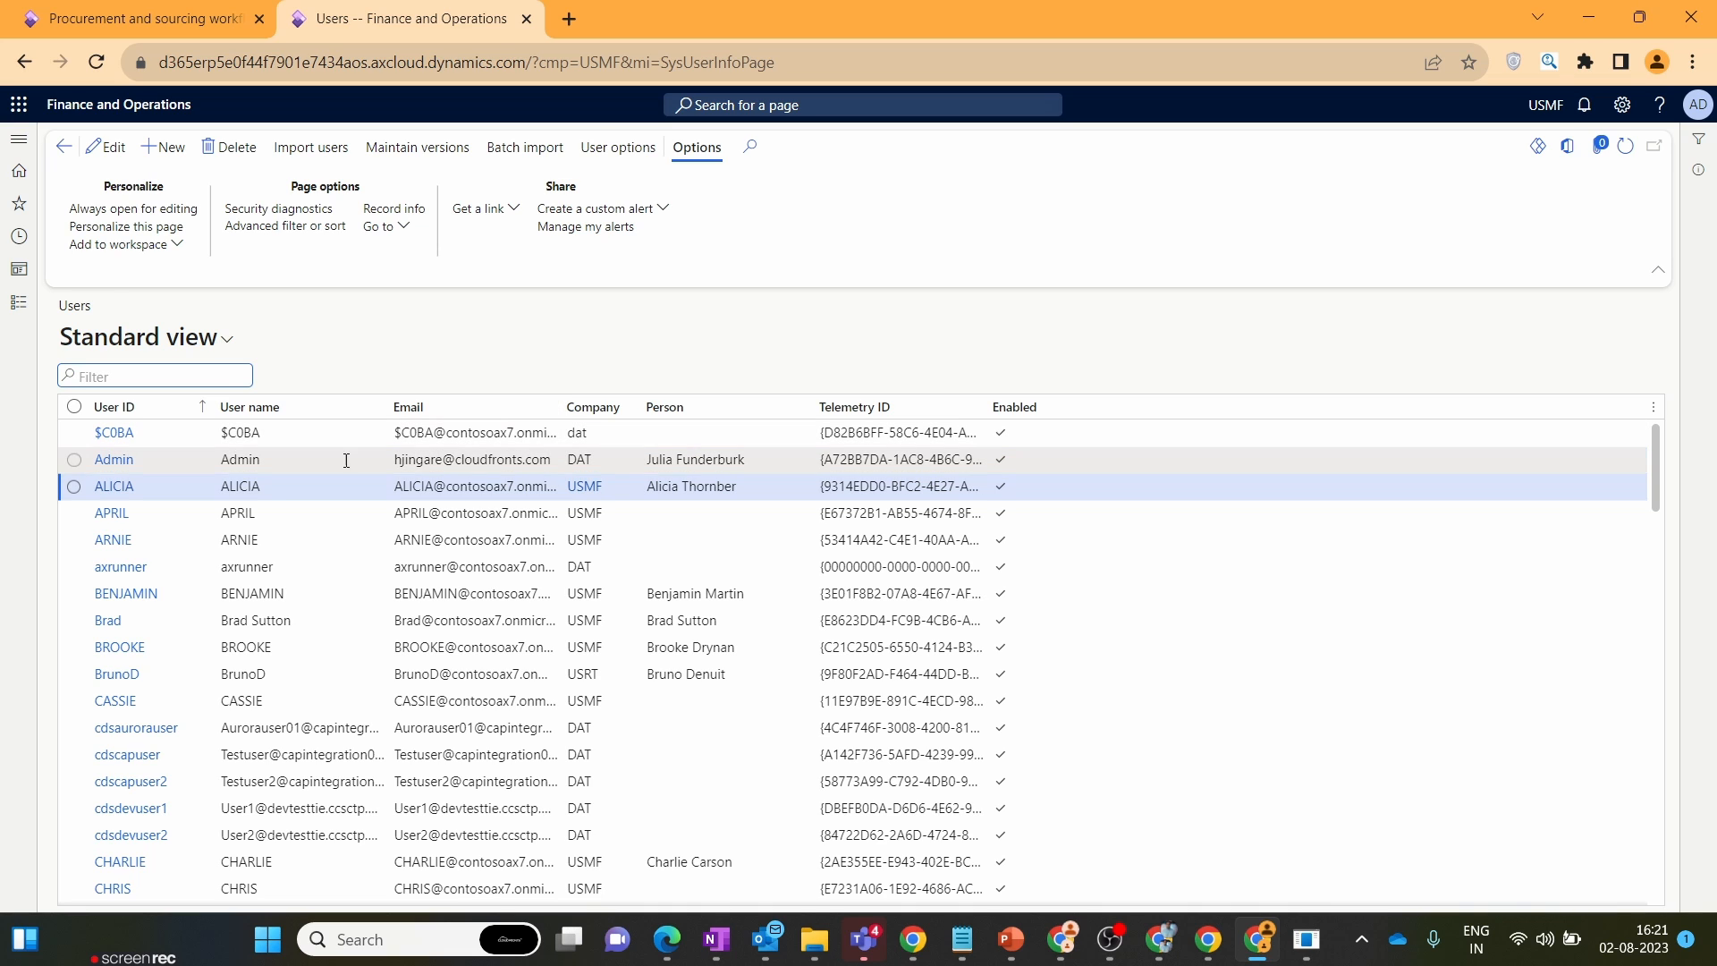
pyautogui.click(103, 465)
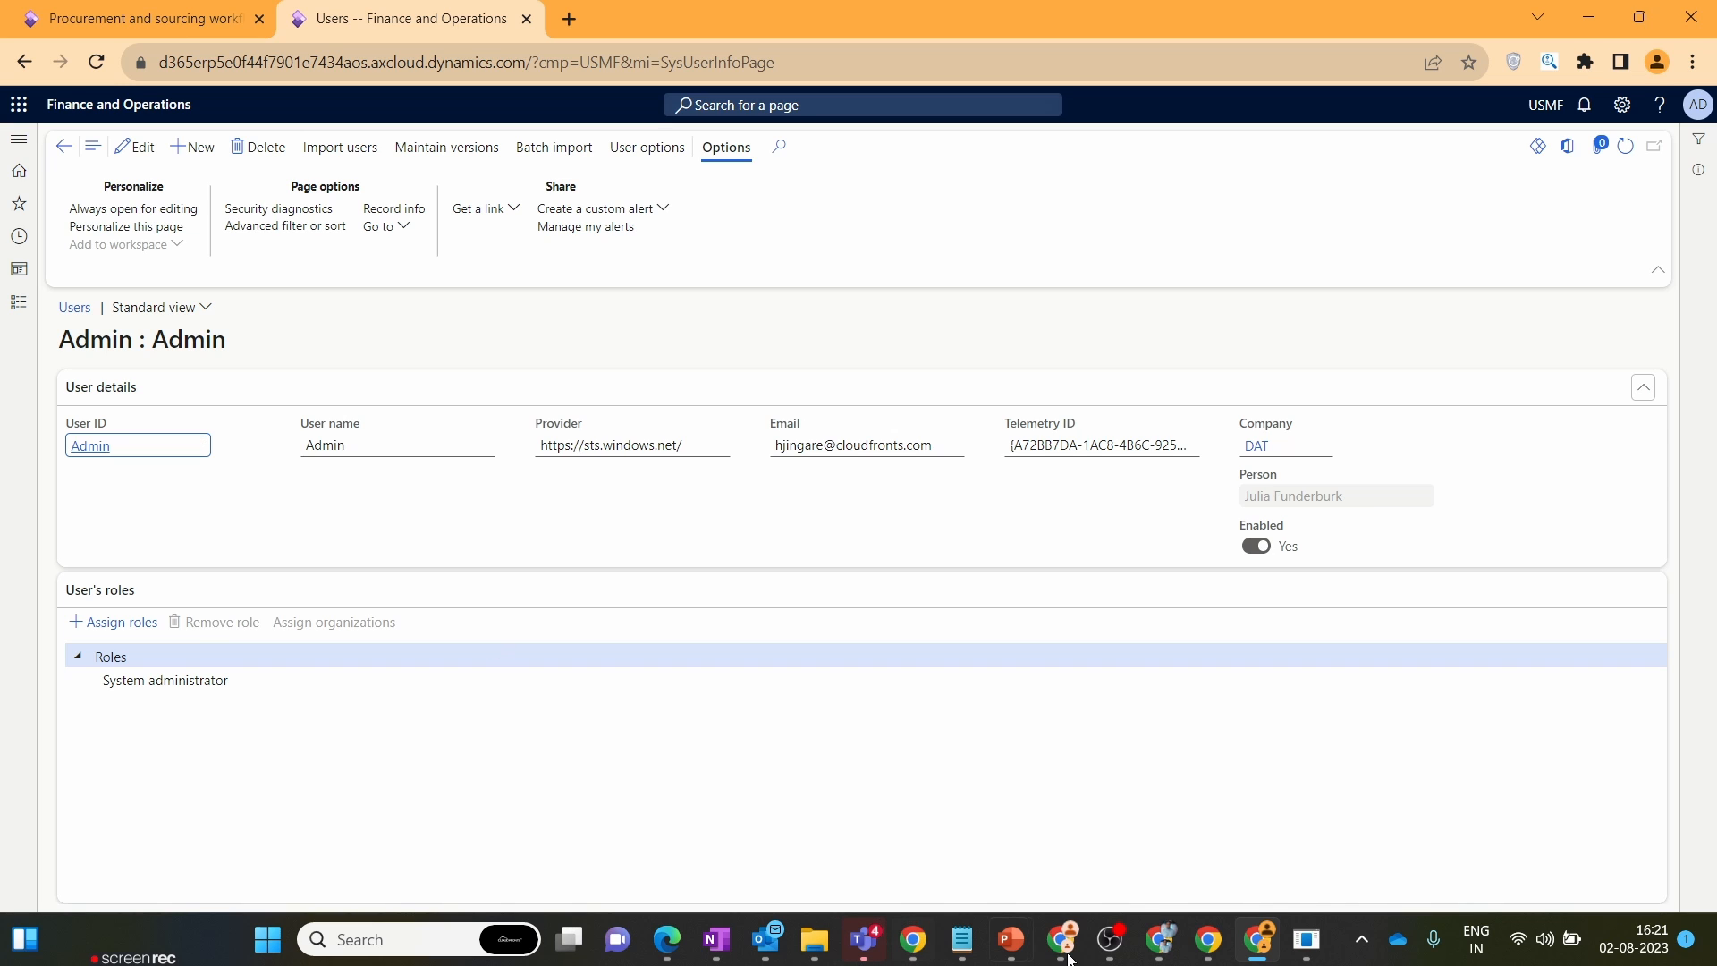
# - Return to the workflow editor, set Step 1's type of participant to User group participants and review the available groups
pyautogui.click(1308, 939)
pyautogui.click(629, 411)
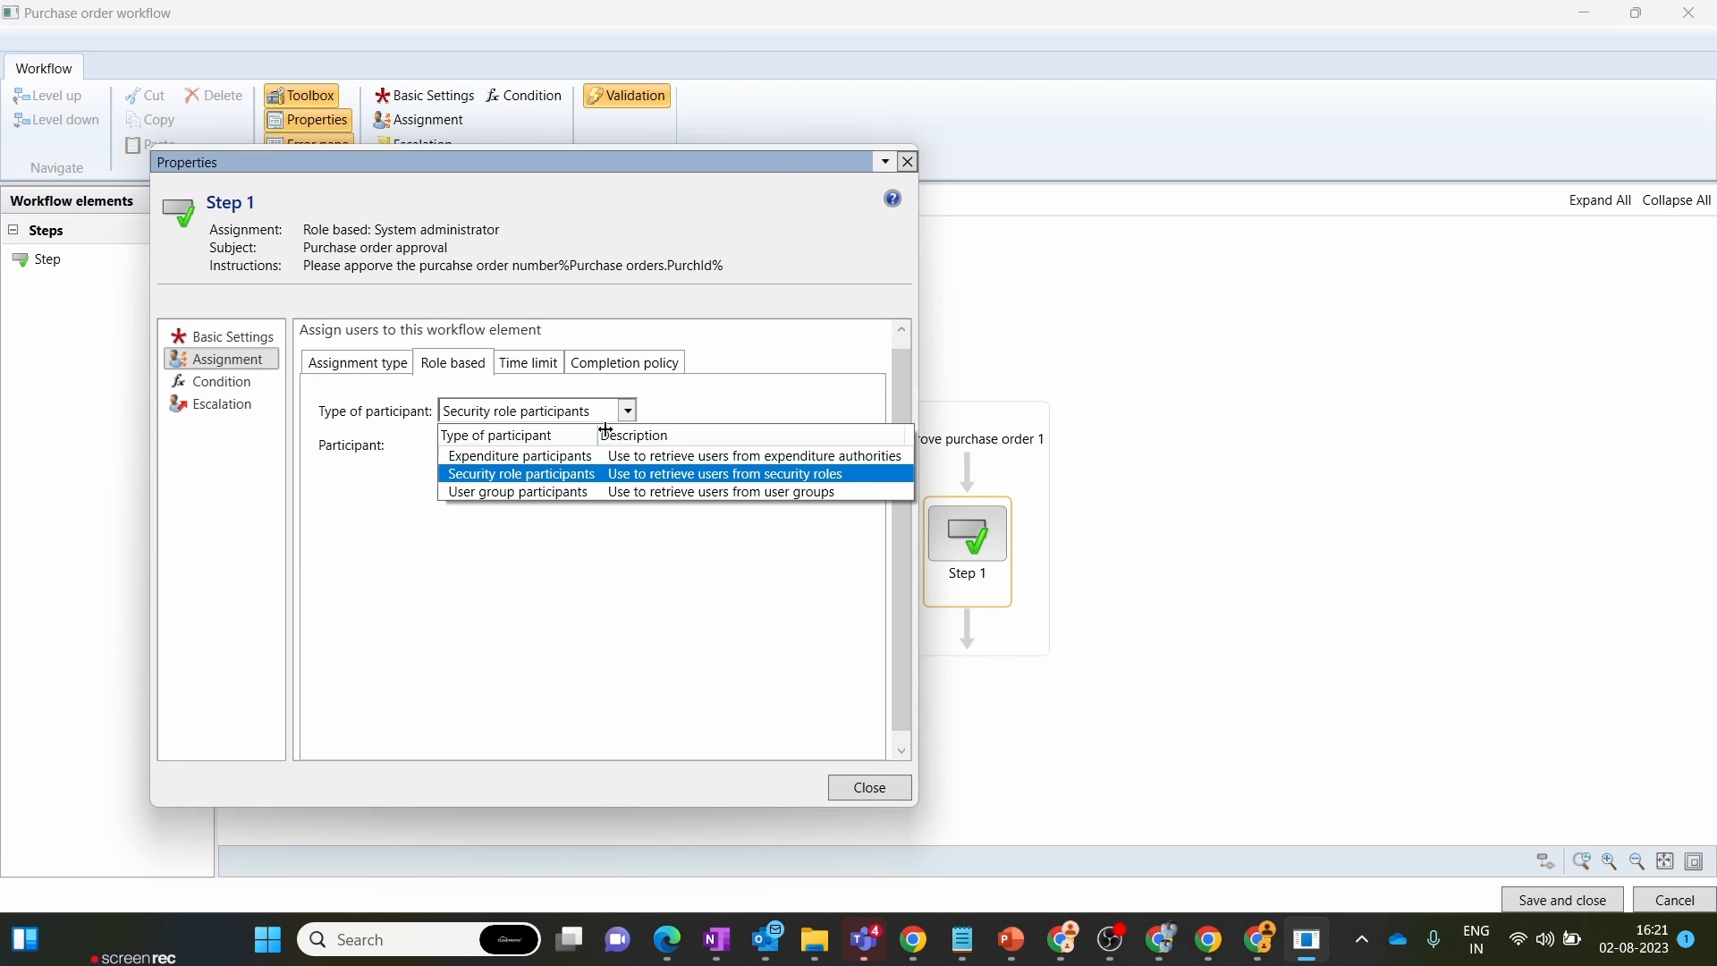
pyautogui.click(557, 494)
pyautogui.click(629, 446)
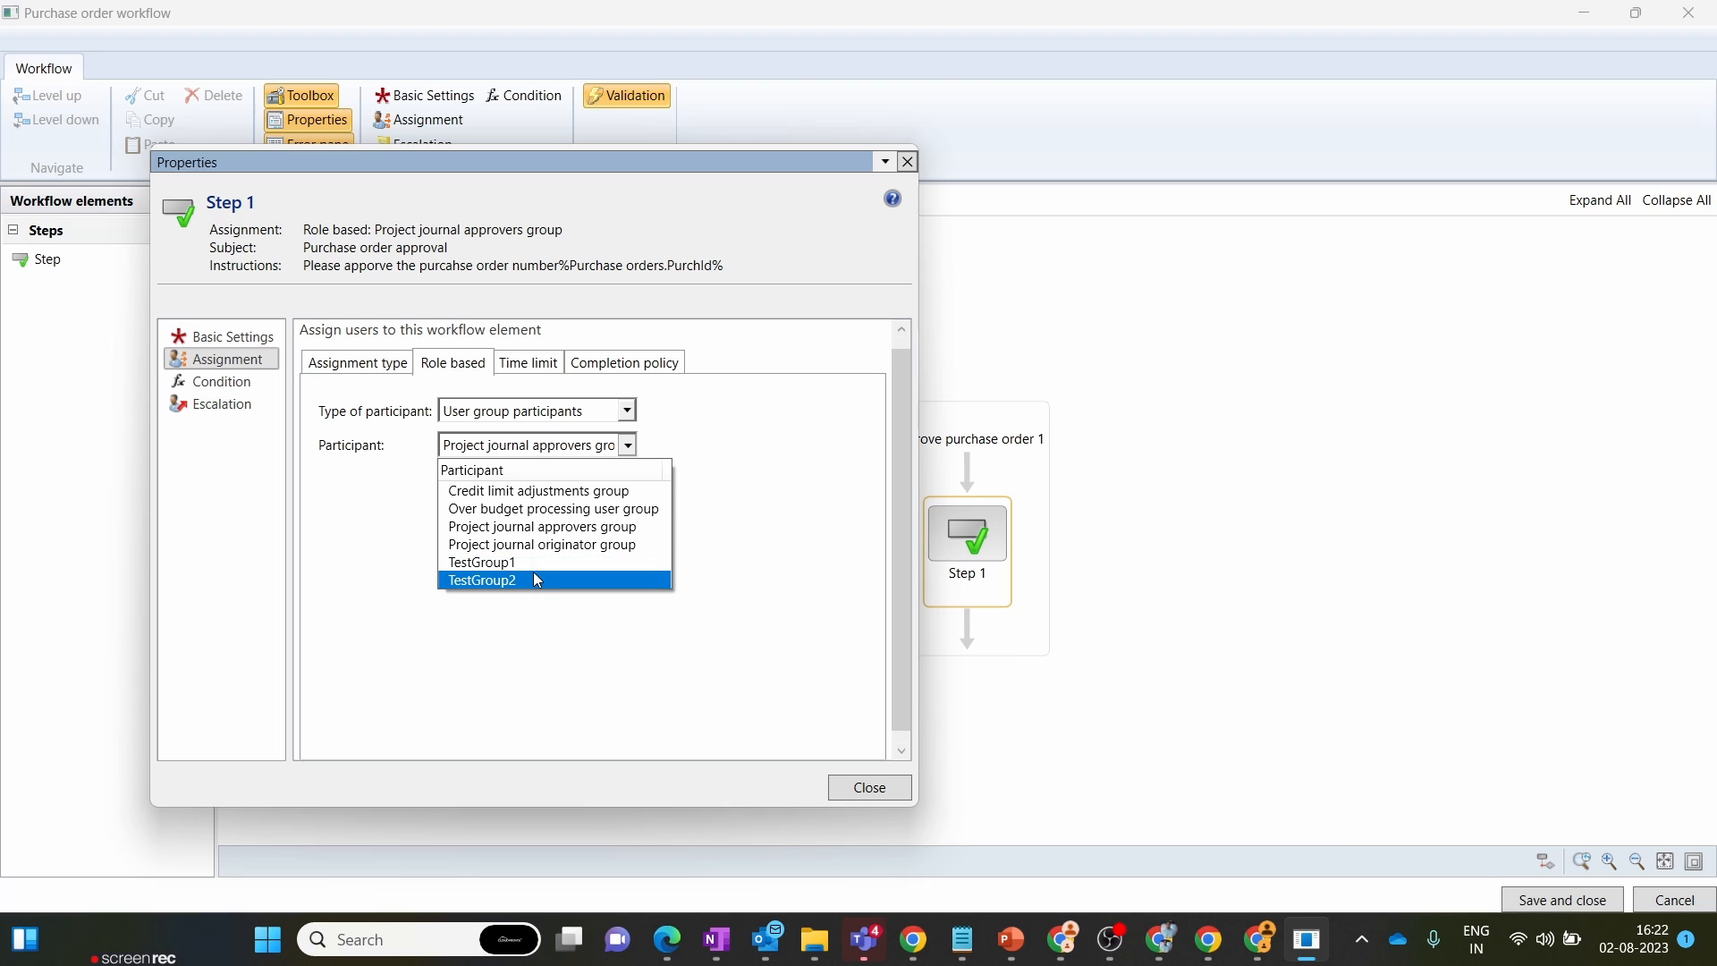
pyautogui.click(596, 632)
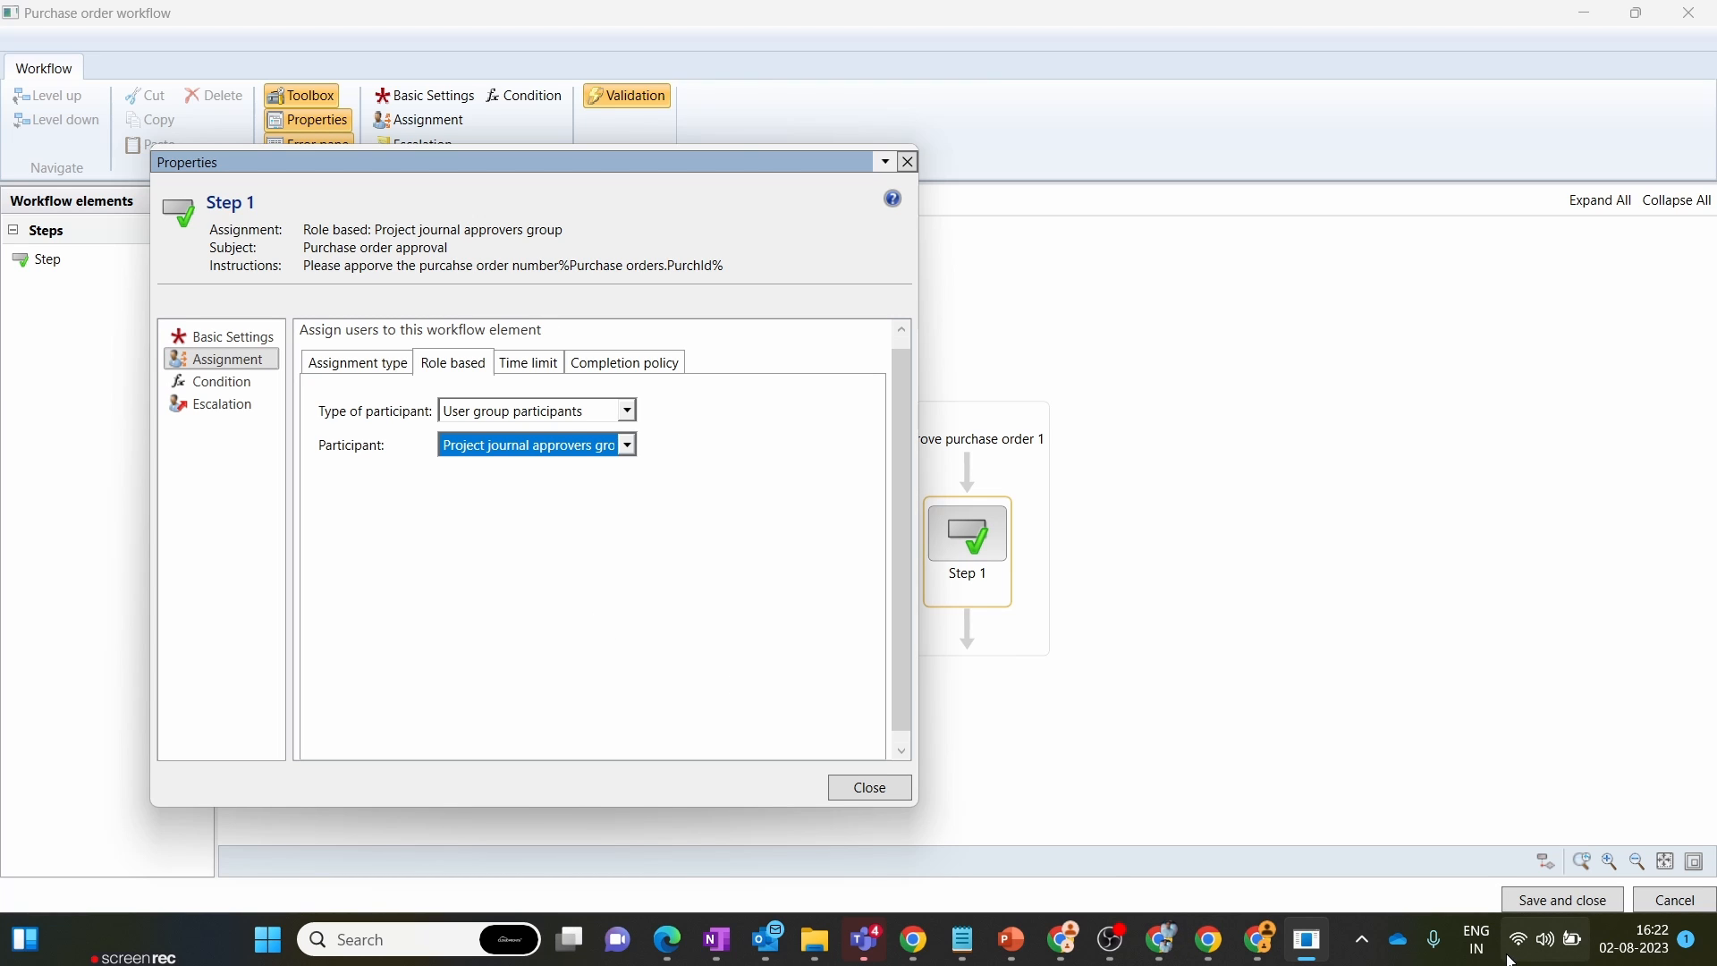
# - Switch to Finance and Operations in the browser and open the System administration User groups page to examine group membership
pyautogui.click(1263, 939)
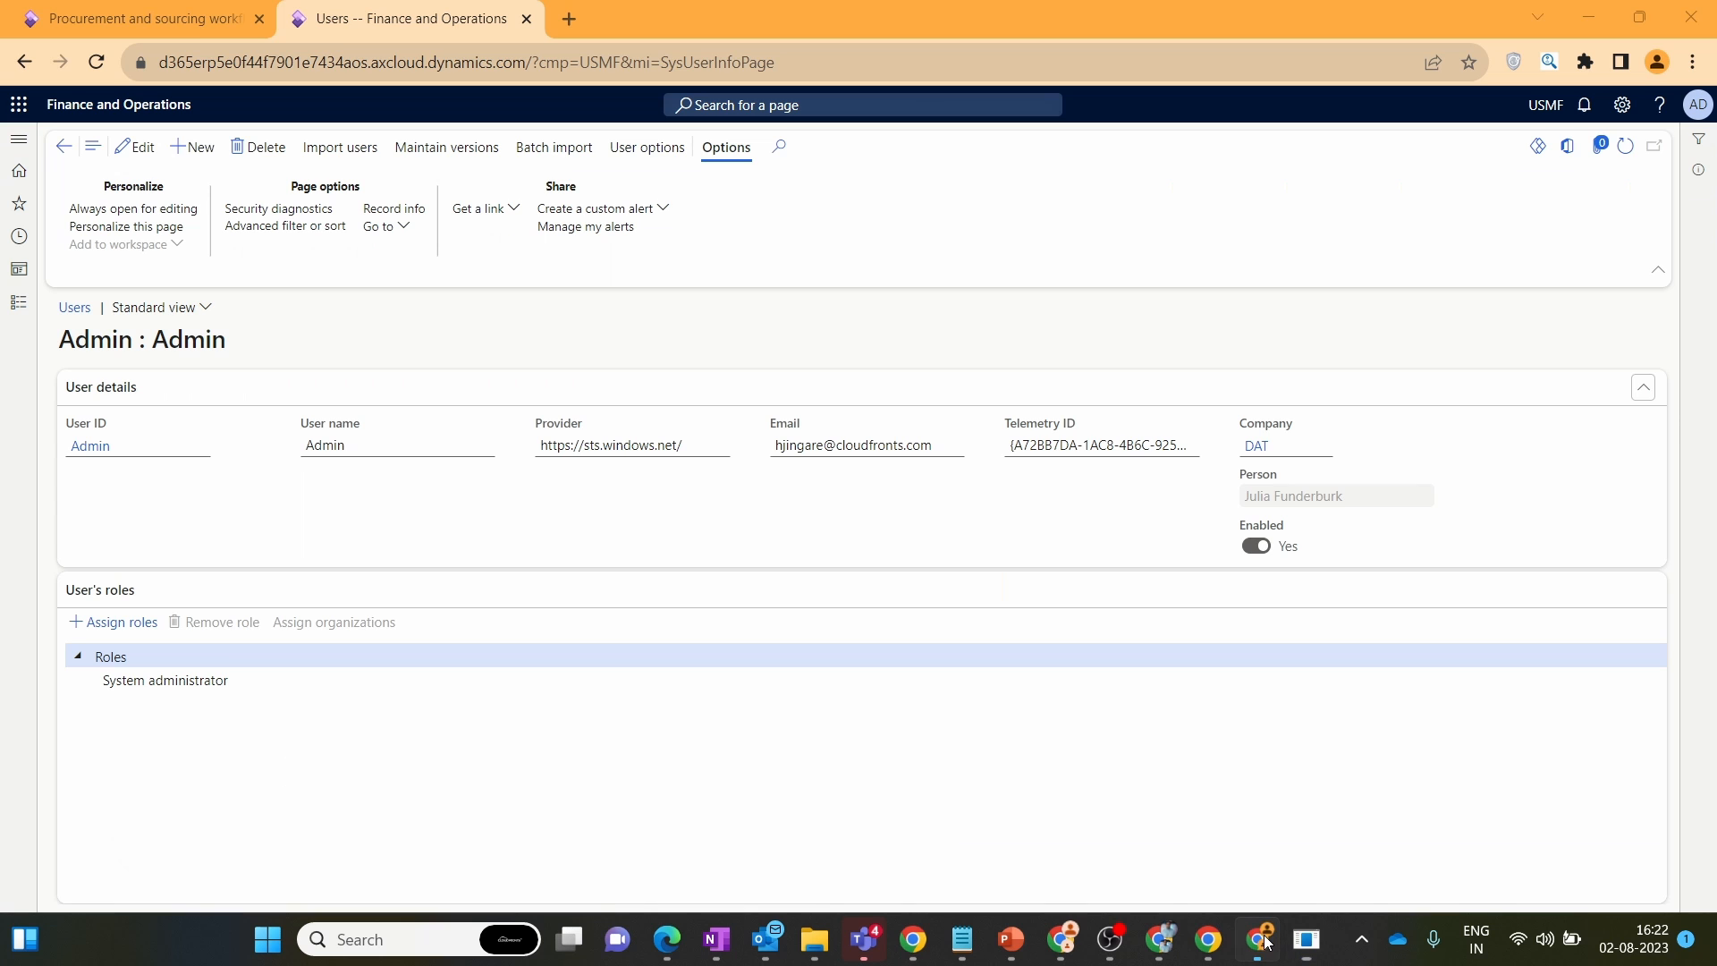
pyautogui.click(64, 146)
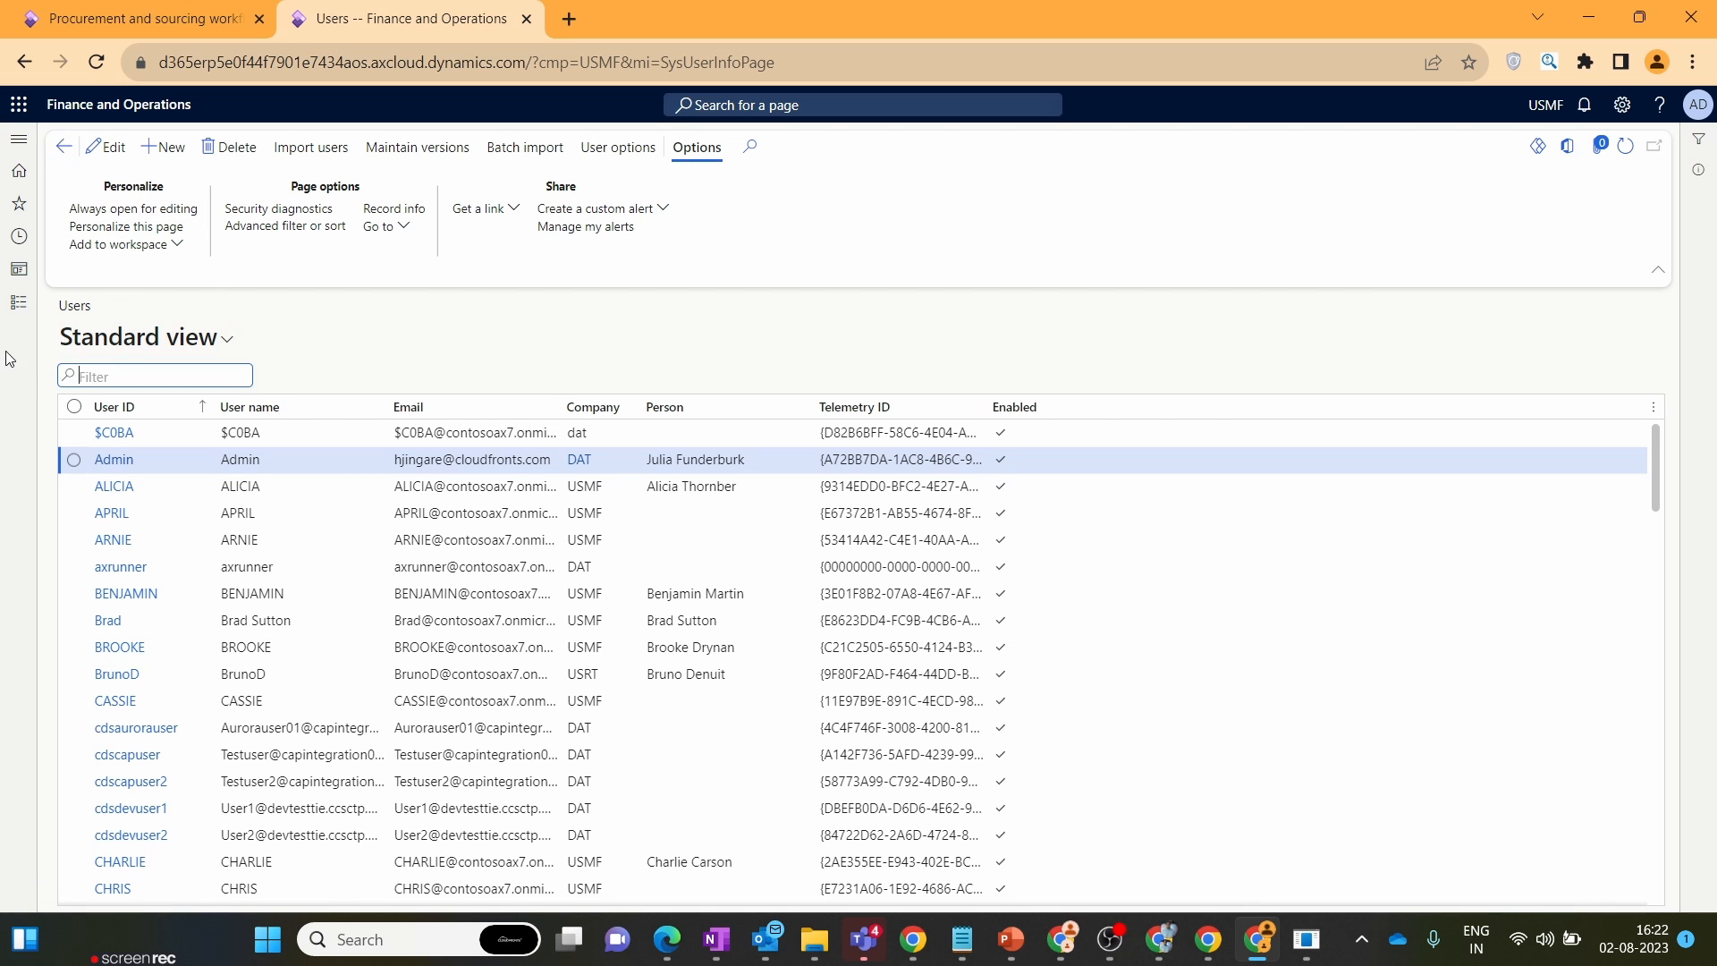
pyautogui.click(18, 303)
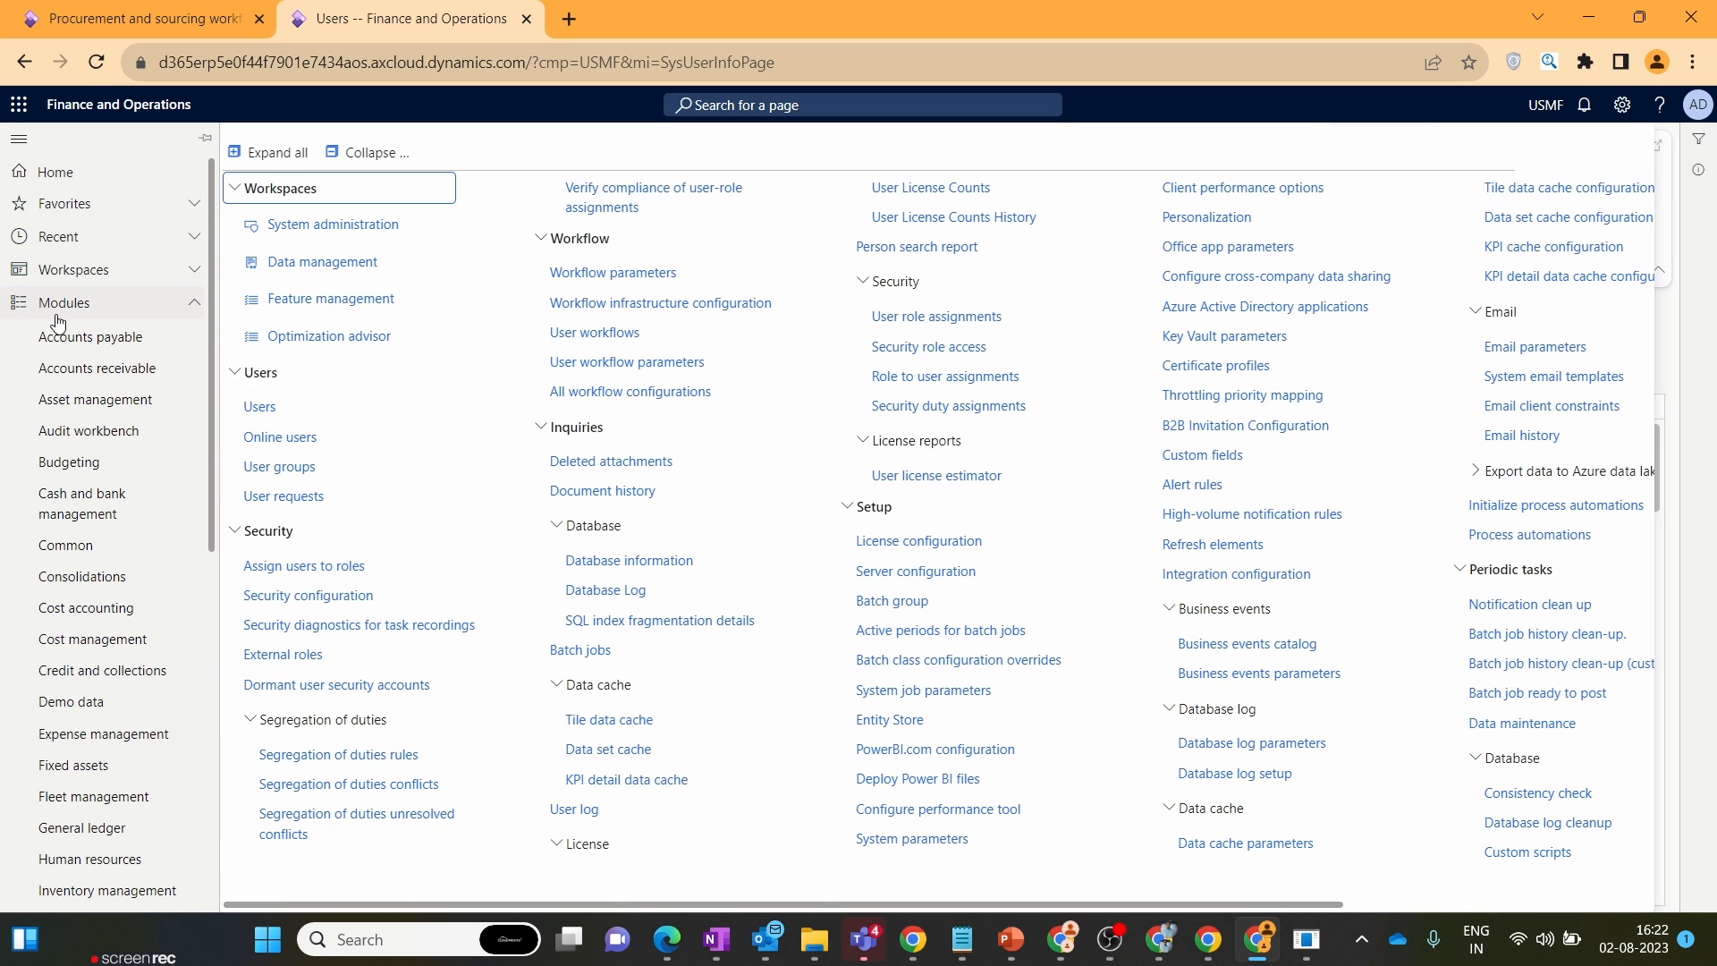
pyautogui.click(282, 466)
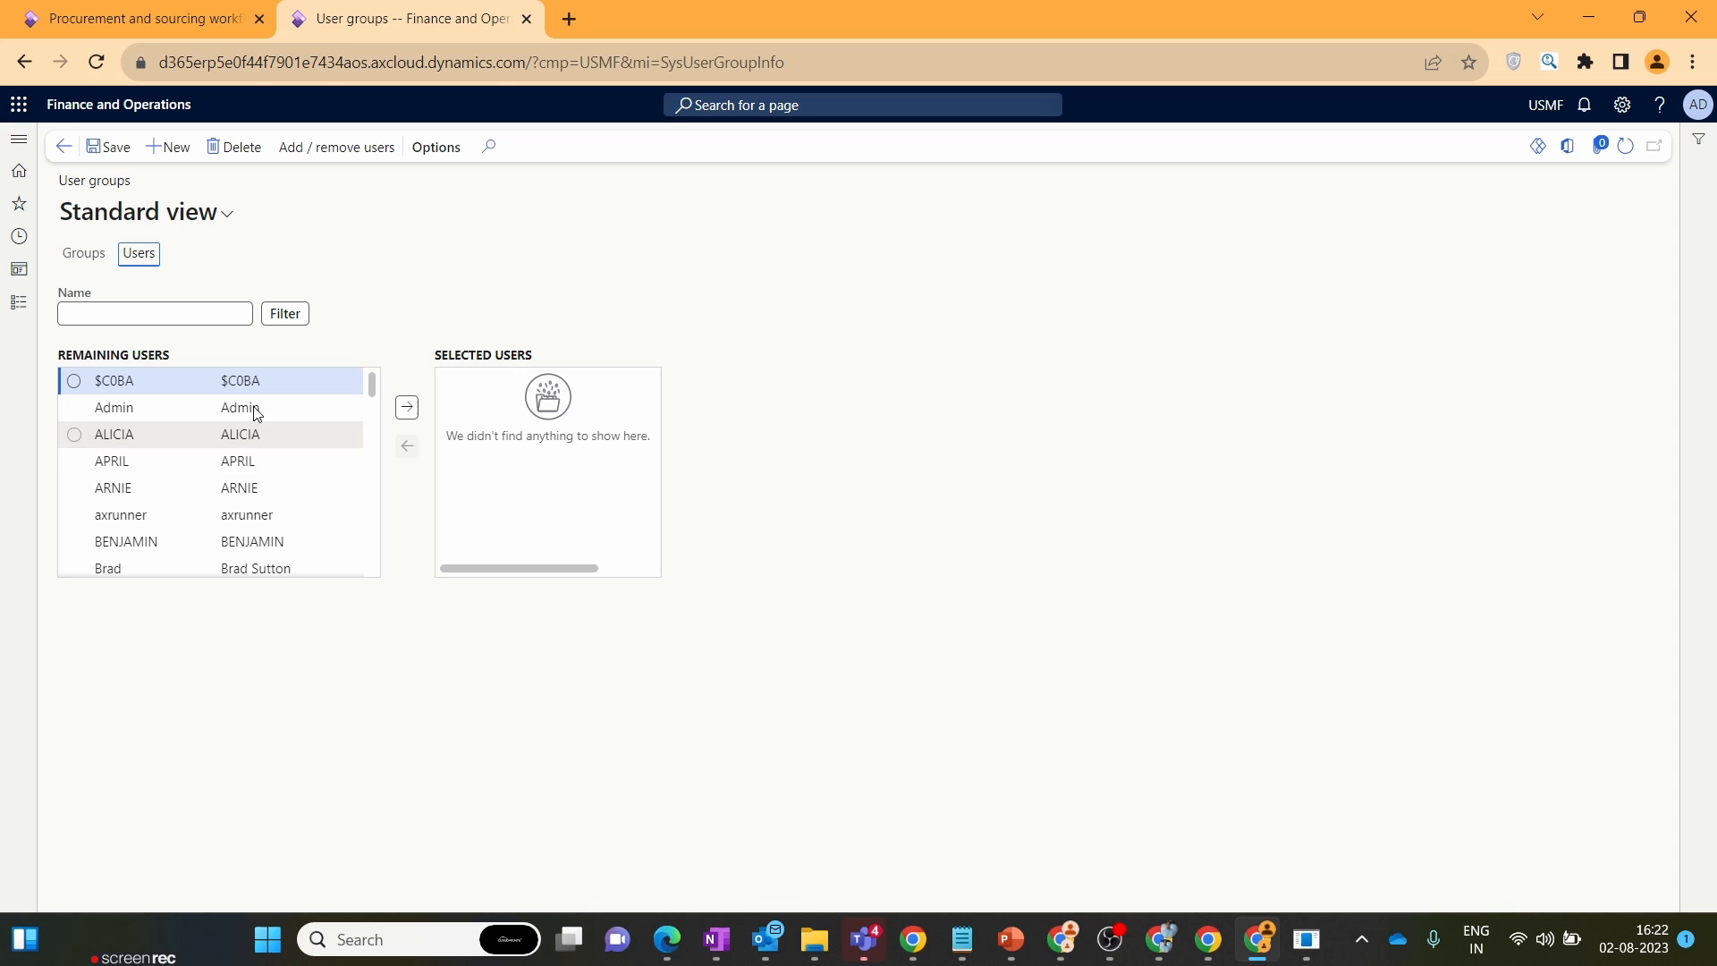
# - Return to the workflow editor and review the duration options for Step 1's time limit
pyautogui.click(1304, 940)
pyautogui.click(529, 363)
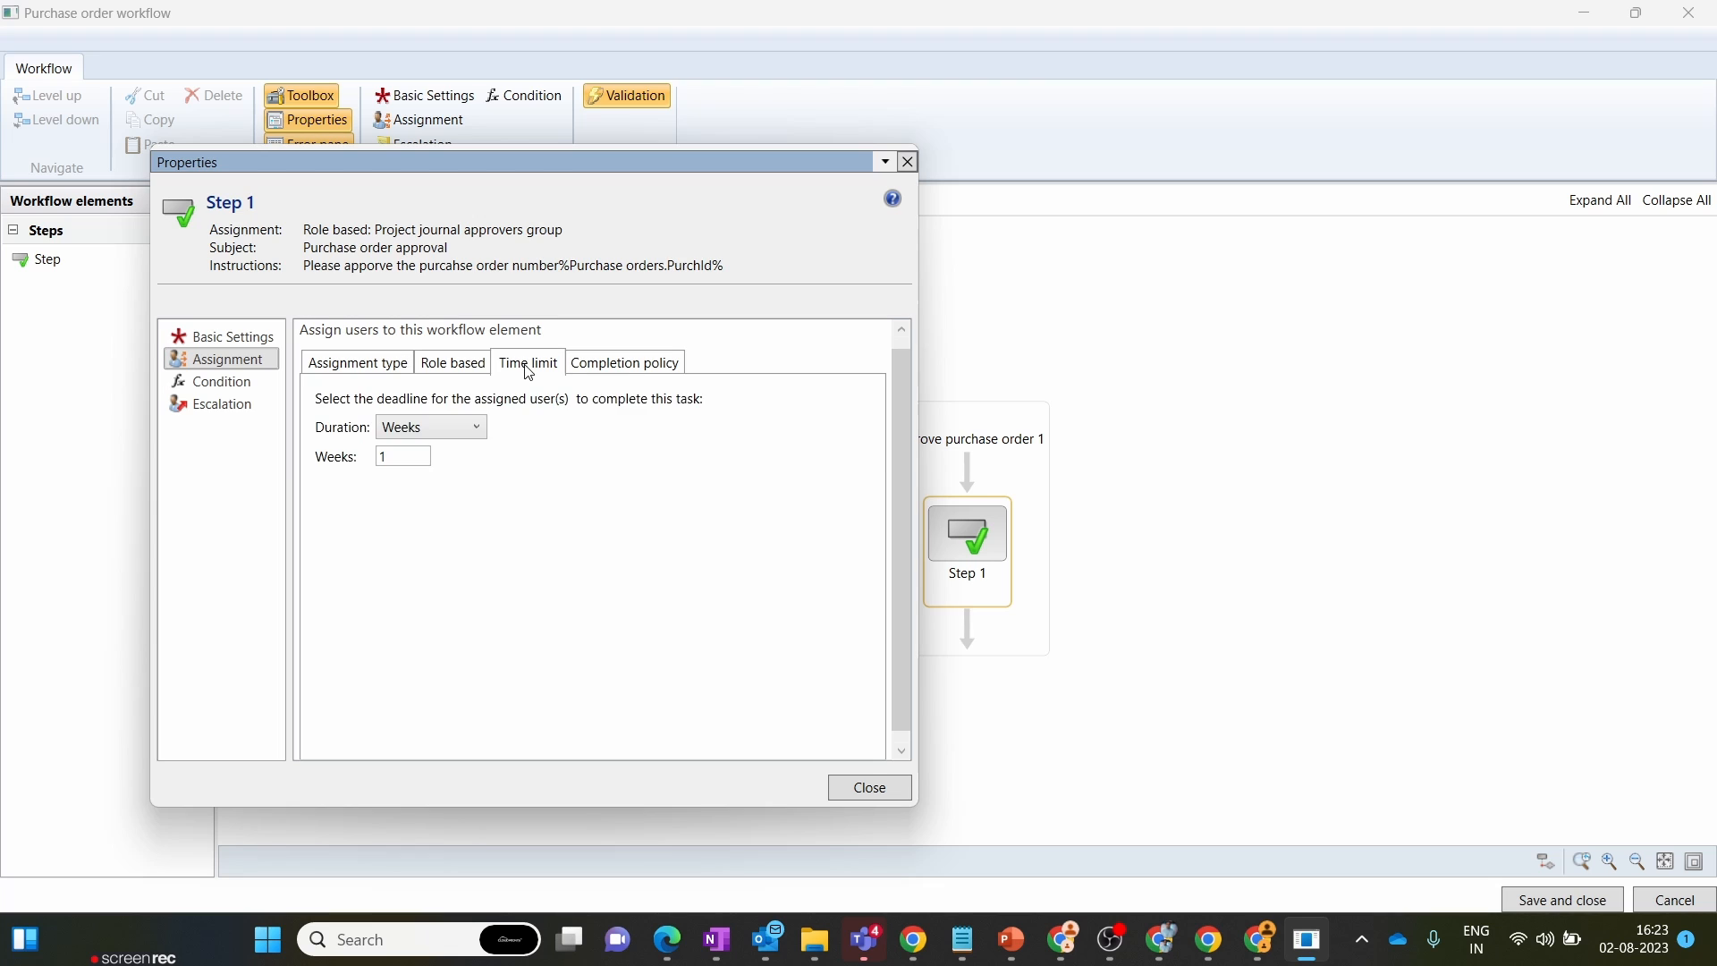
pyautogui.click(452, 431)
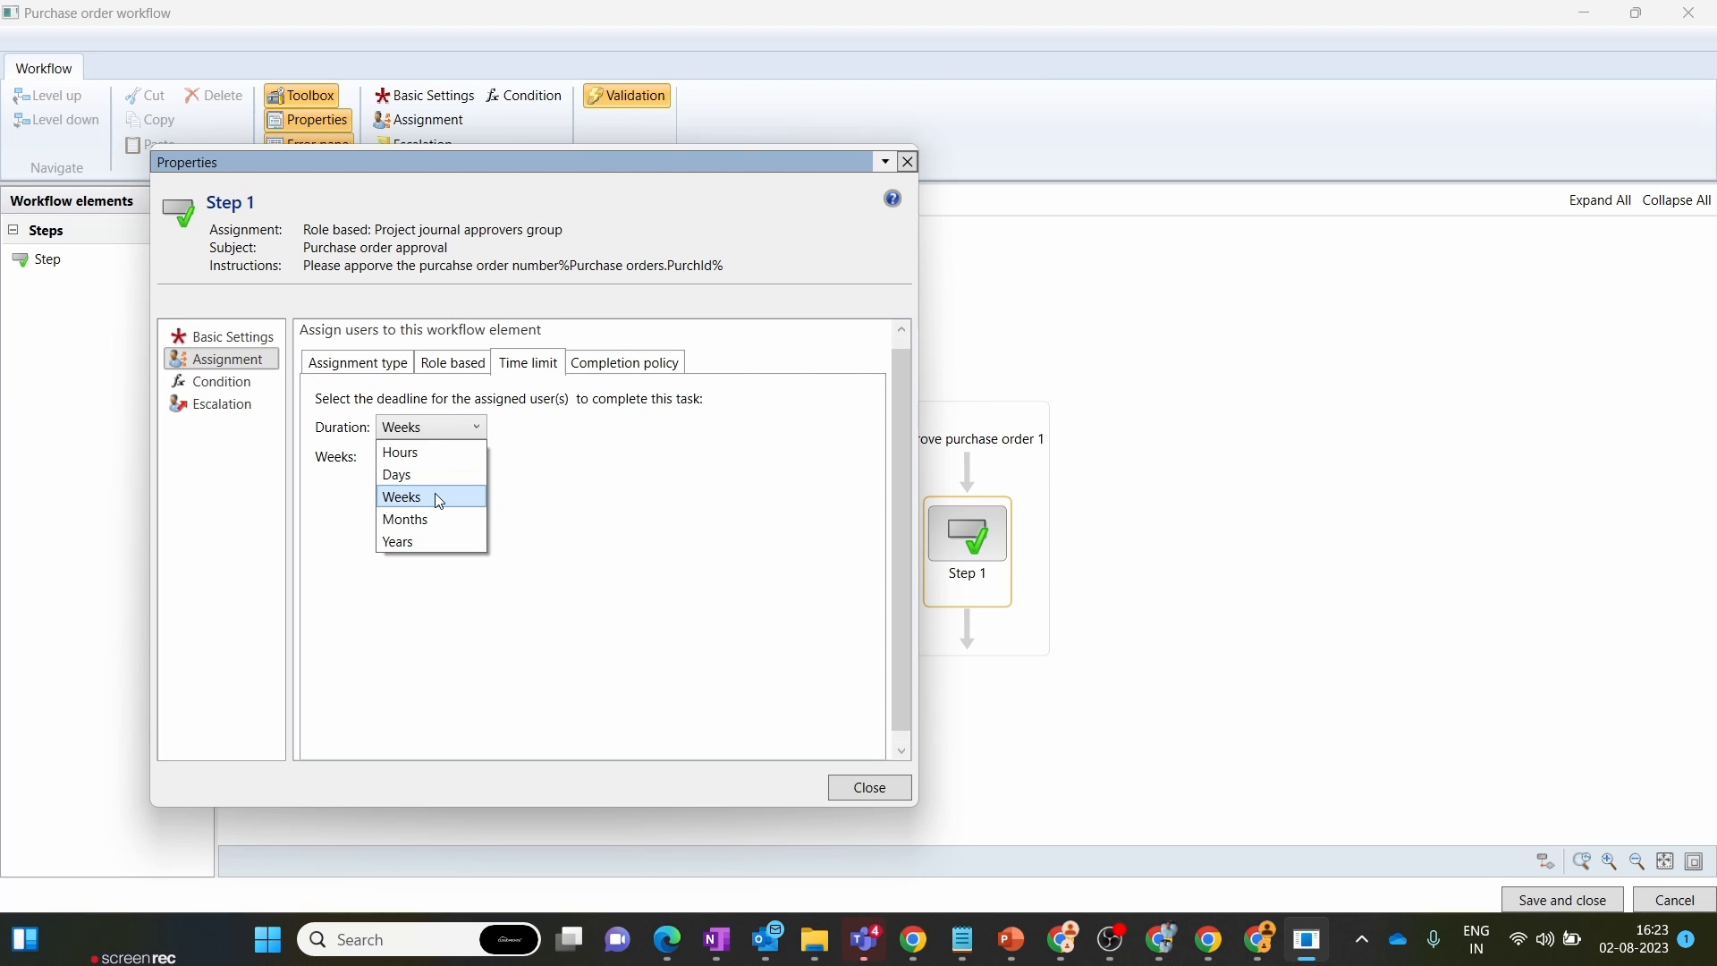
pyautogui.click(555, 491)
# - Try All approvers as the completion policy for Step 1's user group assignment and return it to Single approver
pyautogui.click(650, 365)
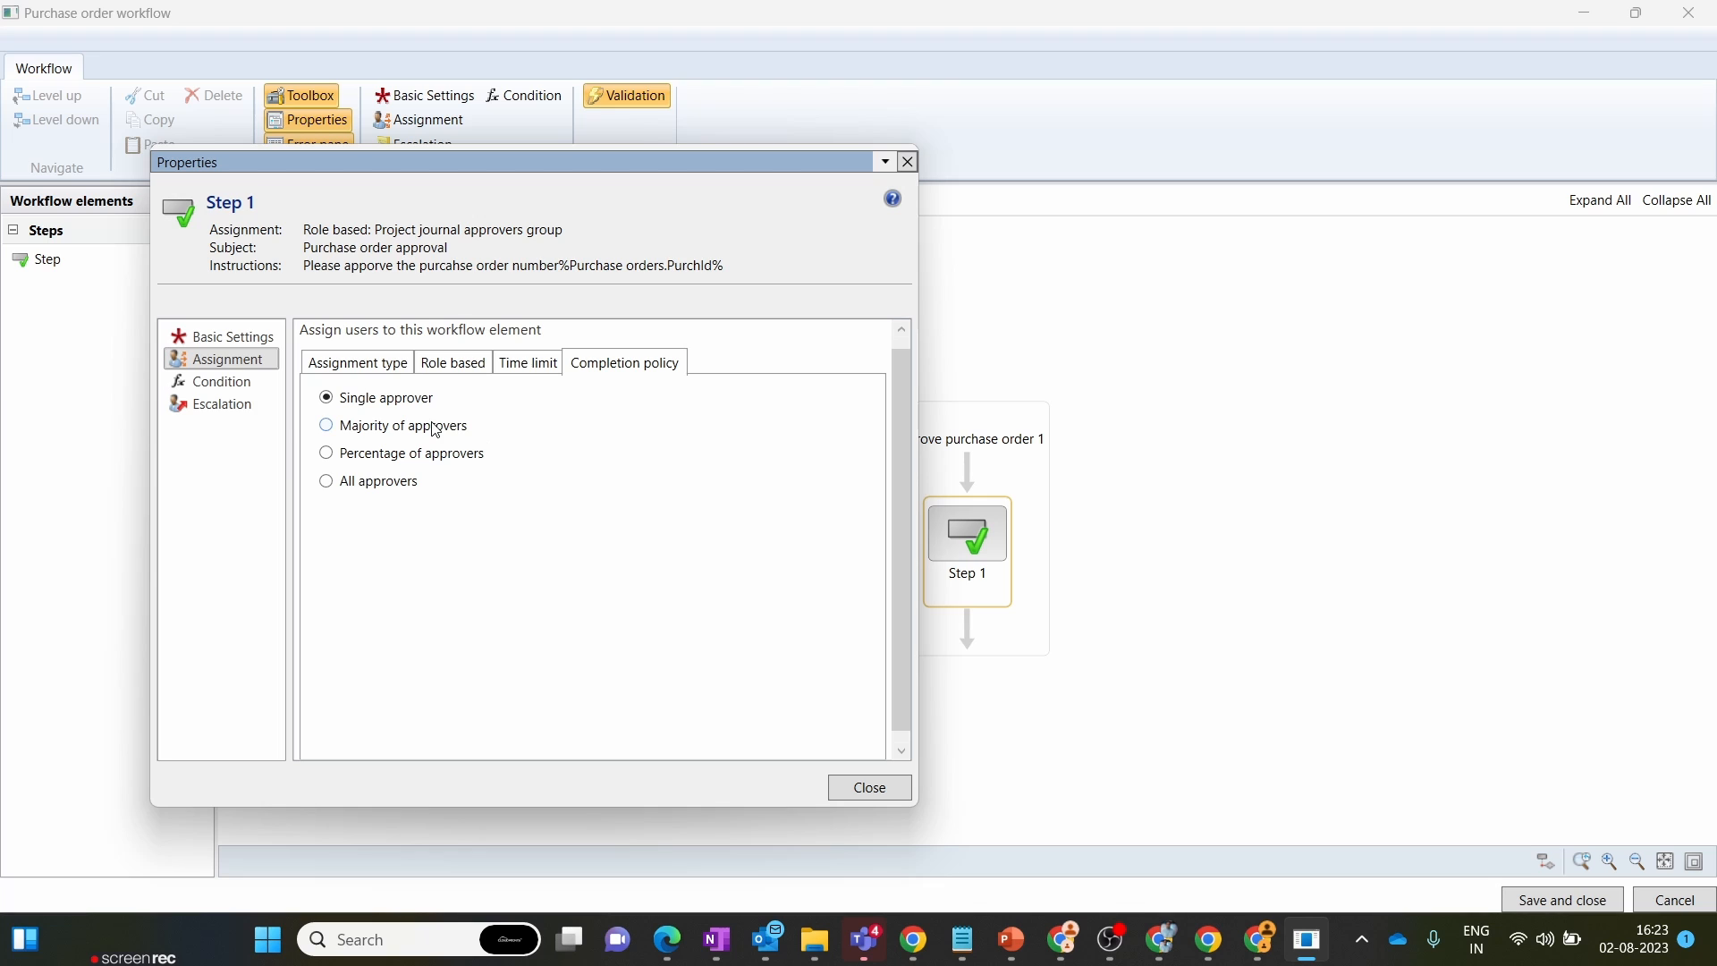
pyautogui.click(383, 489)
pyautogui.click(396, 404)
# - Change Step 1's assignment type to Hierarchy
pyautogui.click(469, 366)
pyautogui.click(407, 371)
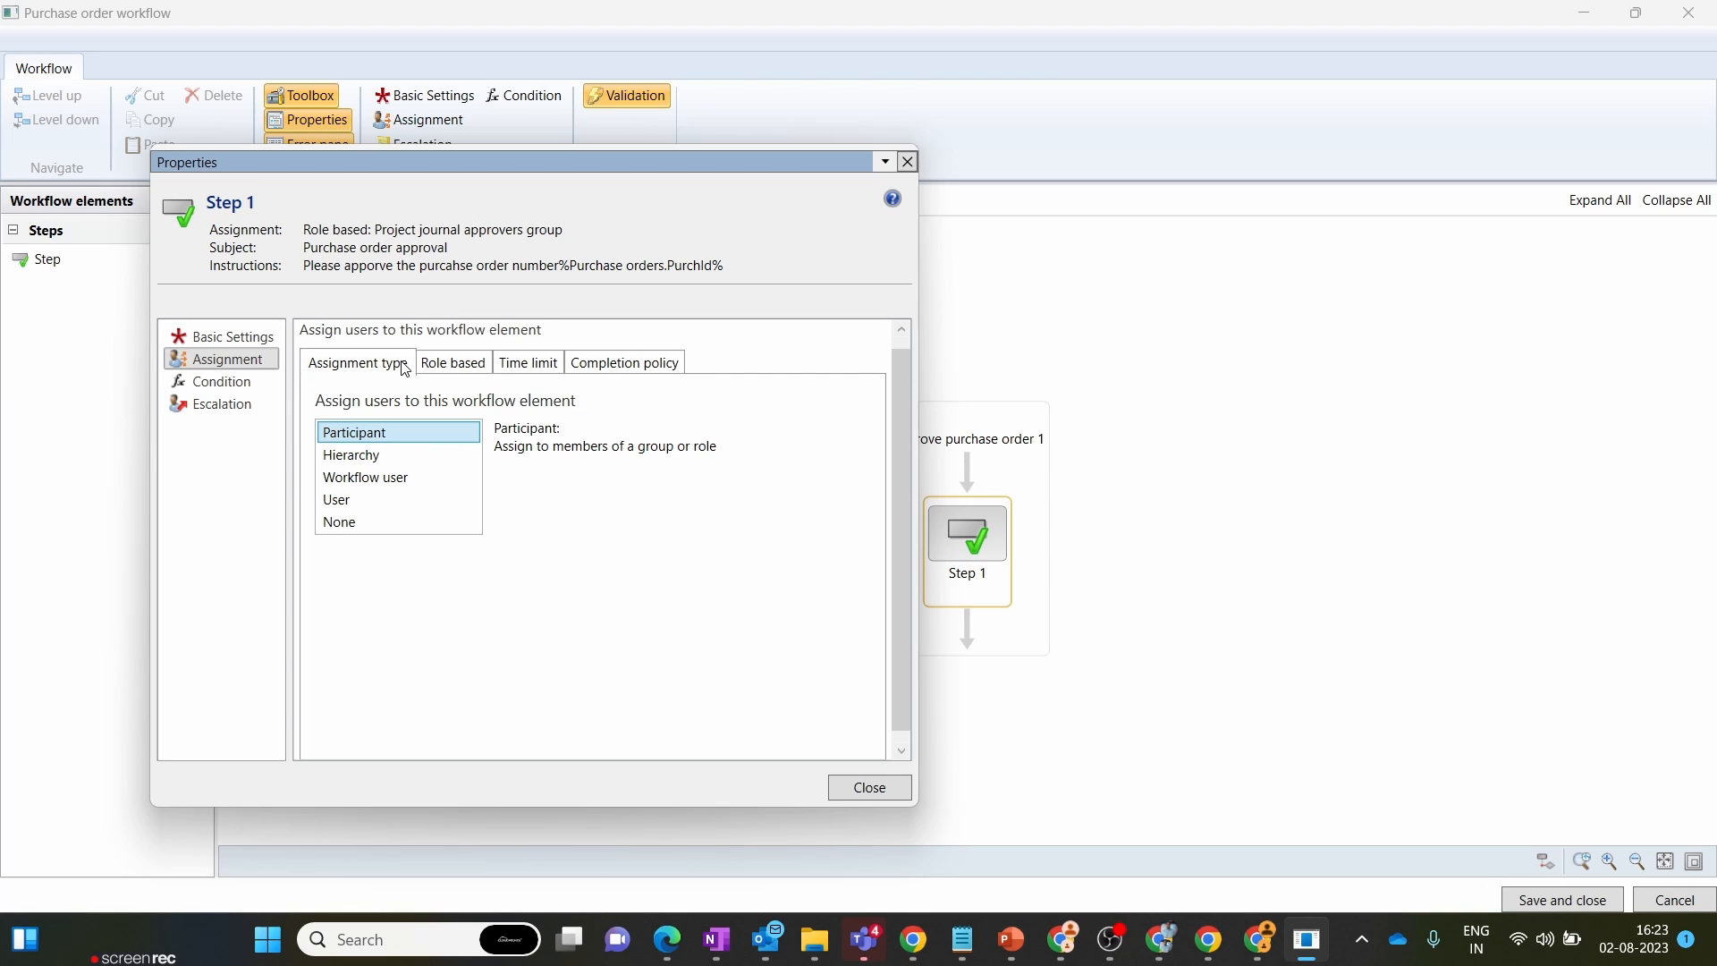
pyautogui.click(409, 464)
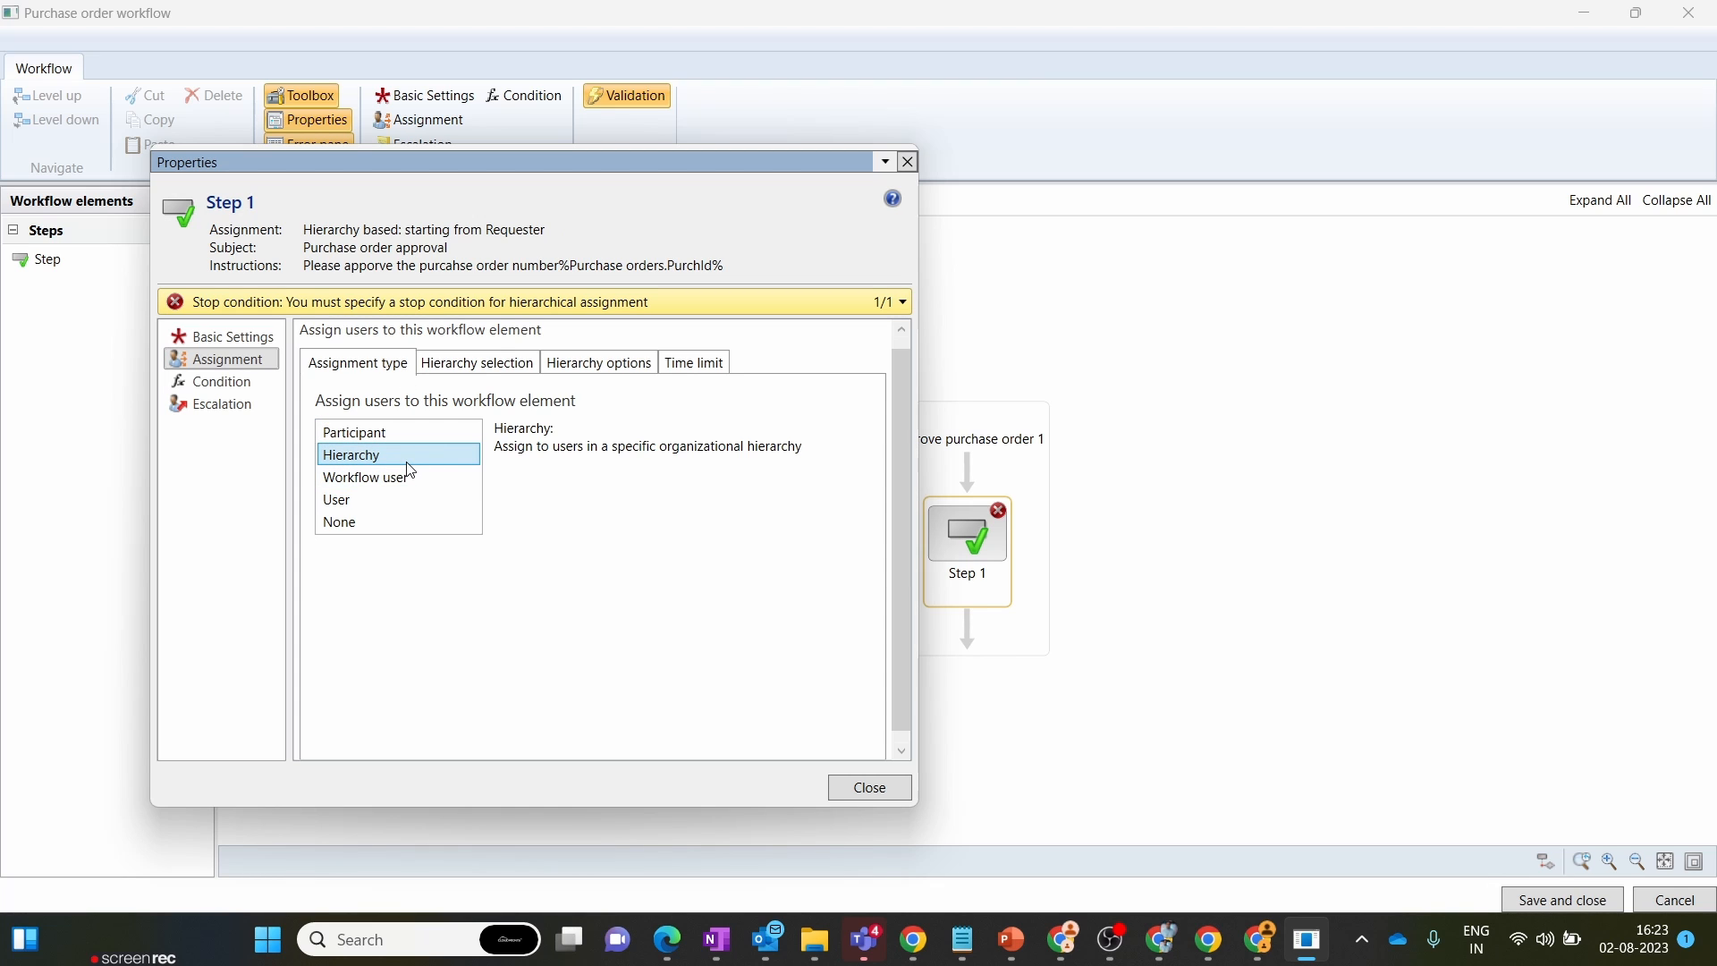
# - Set Step 1's hierarchy type to Managerial hierarchy and review the choices for where the hierarchy starts from
pyautogui.click(479, 363)
pyautogui.click(573, 399)
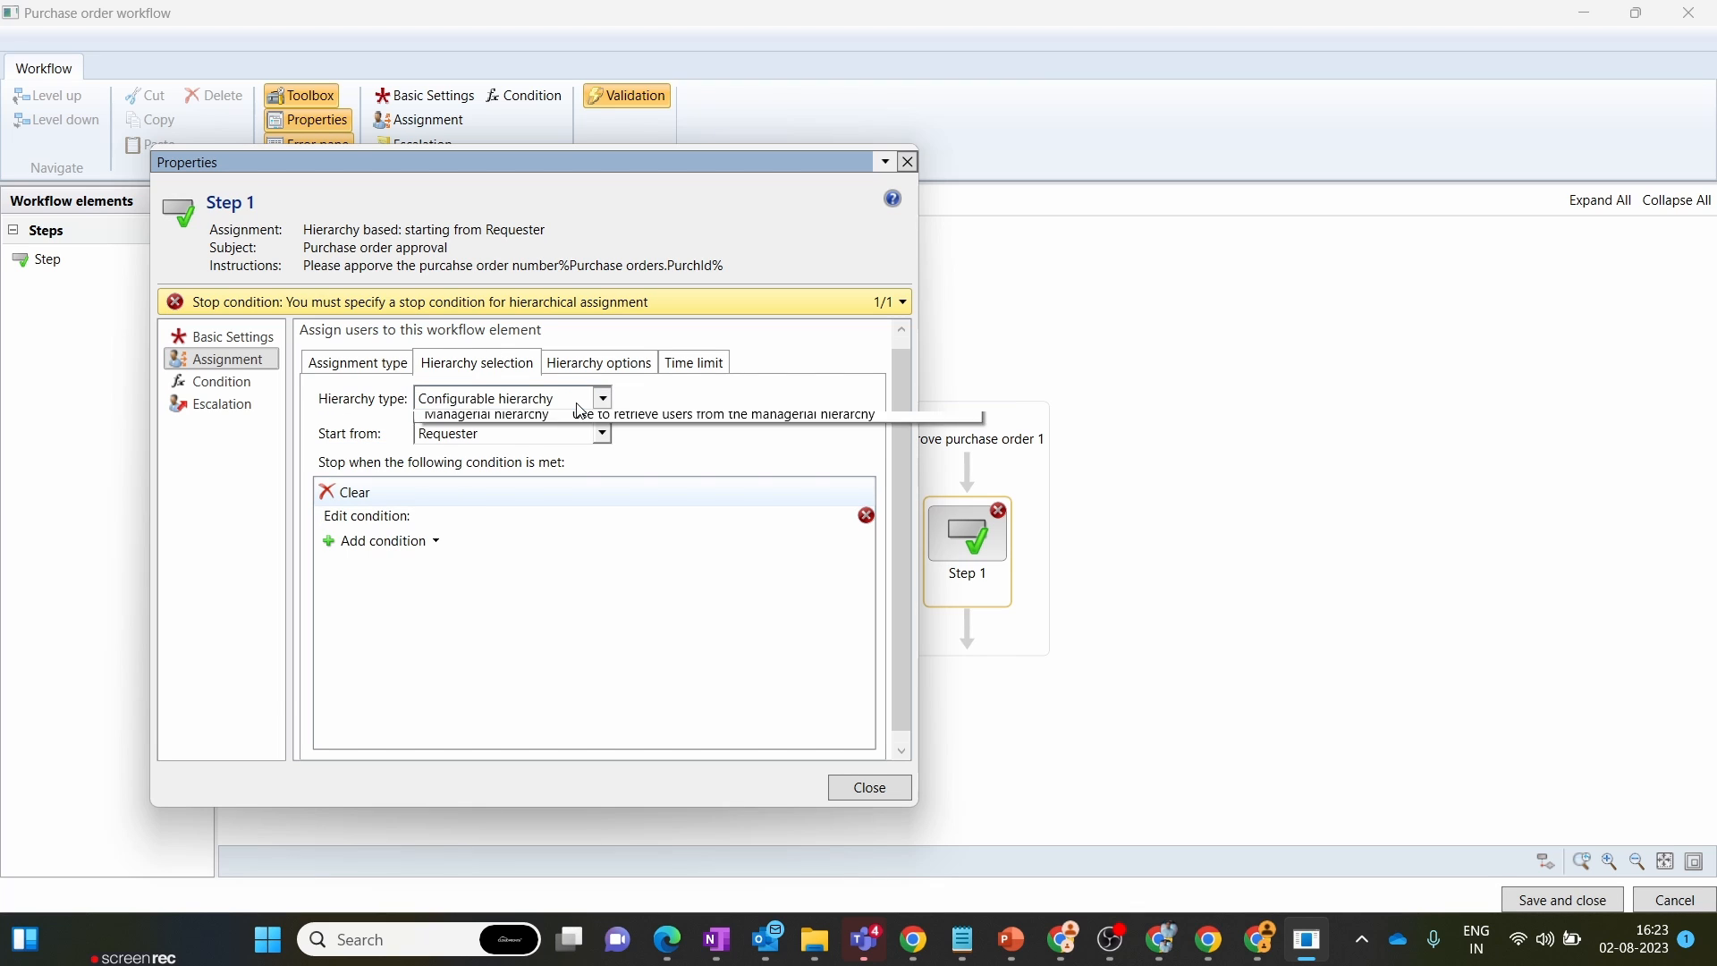
pyautogui.click(564, 462)
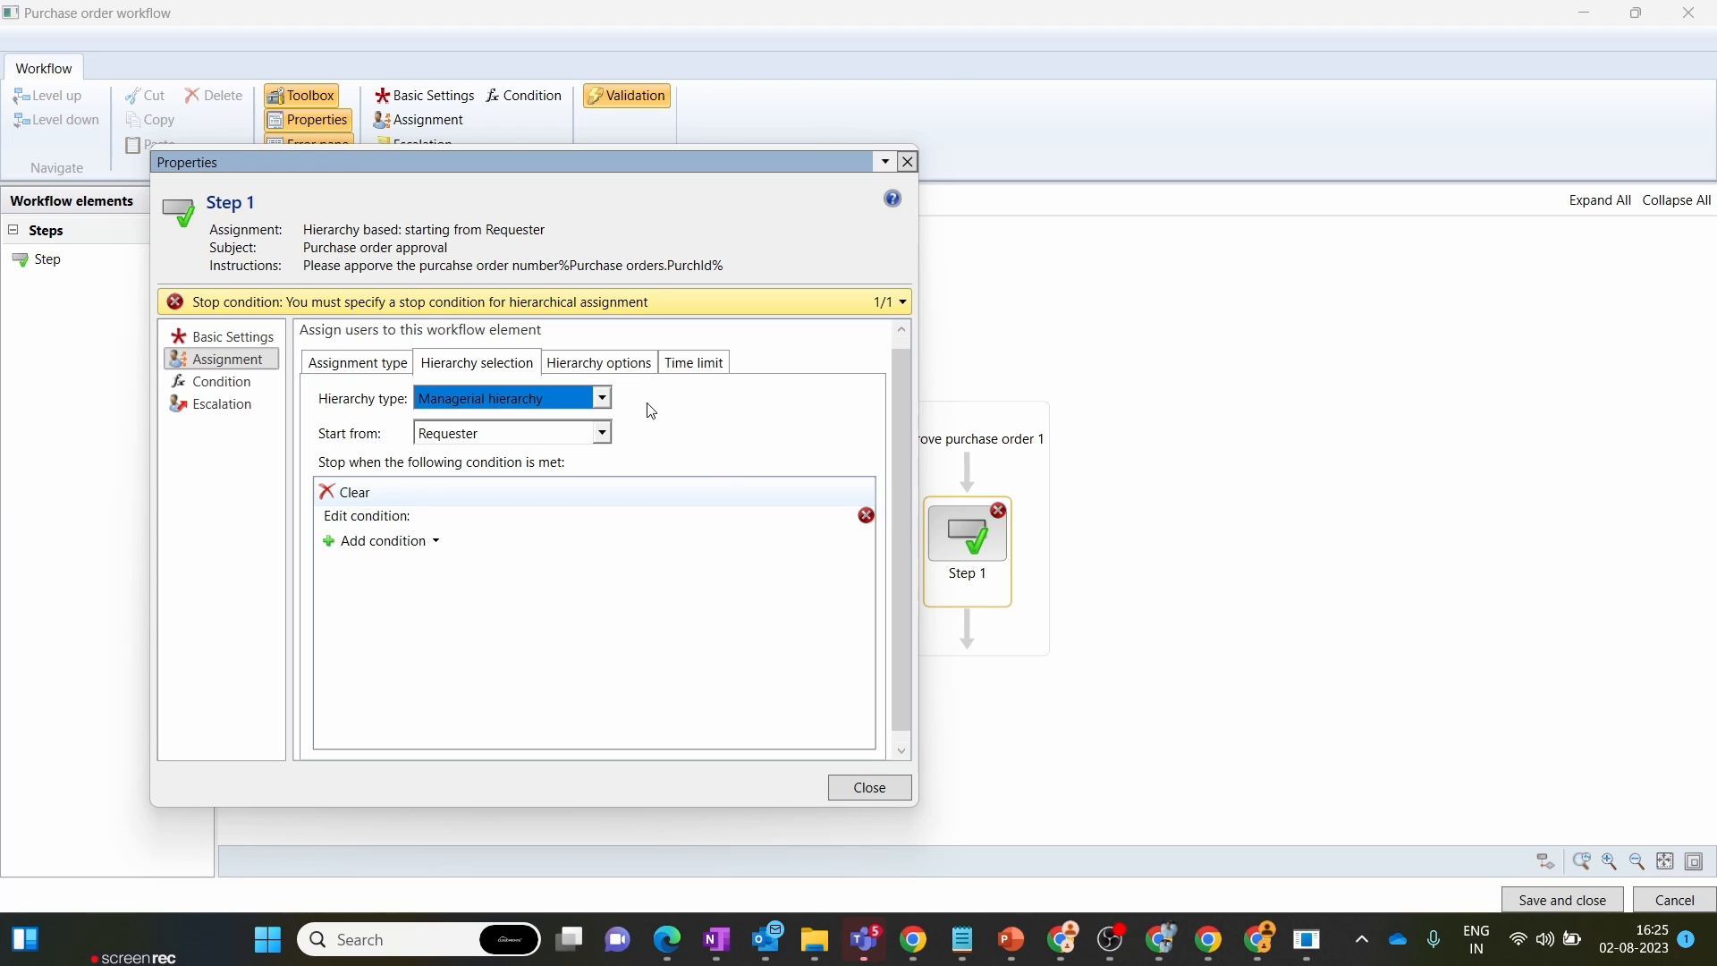
pyautogui.click(605, 434)
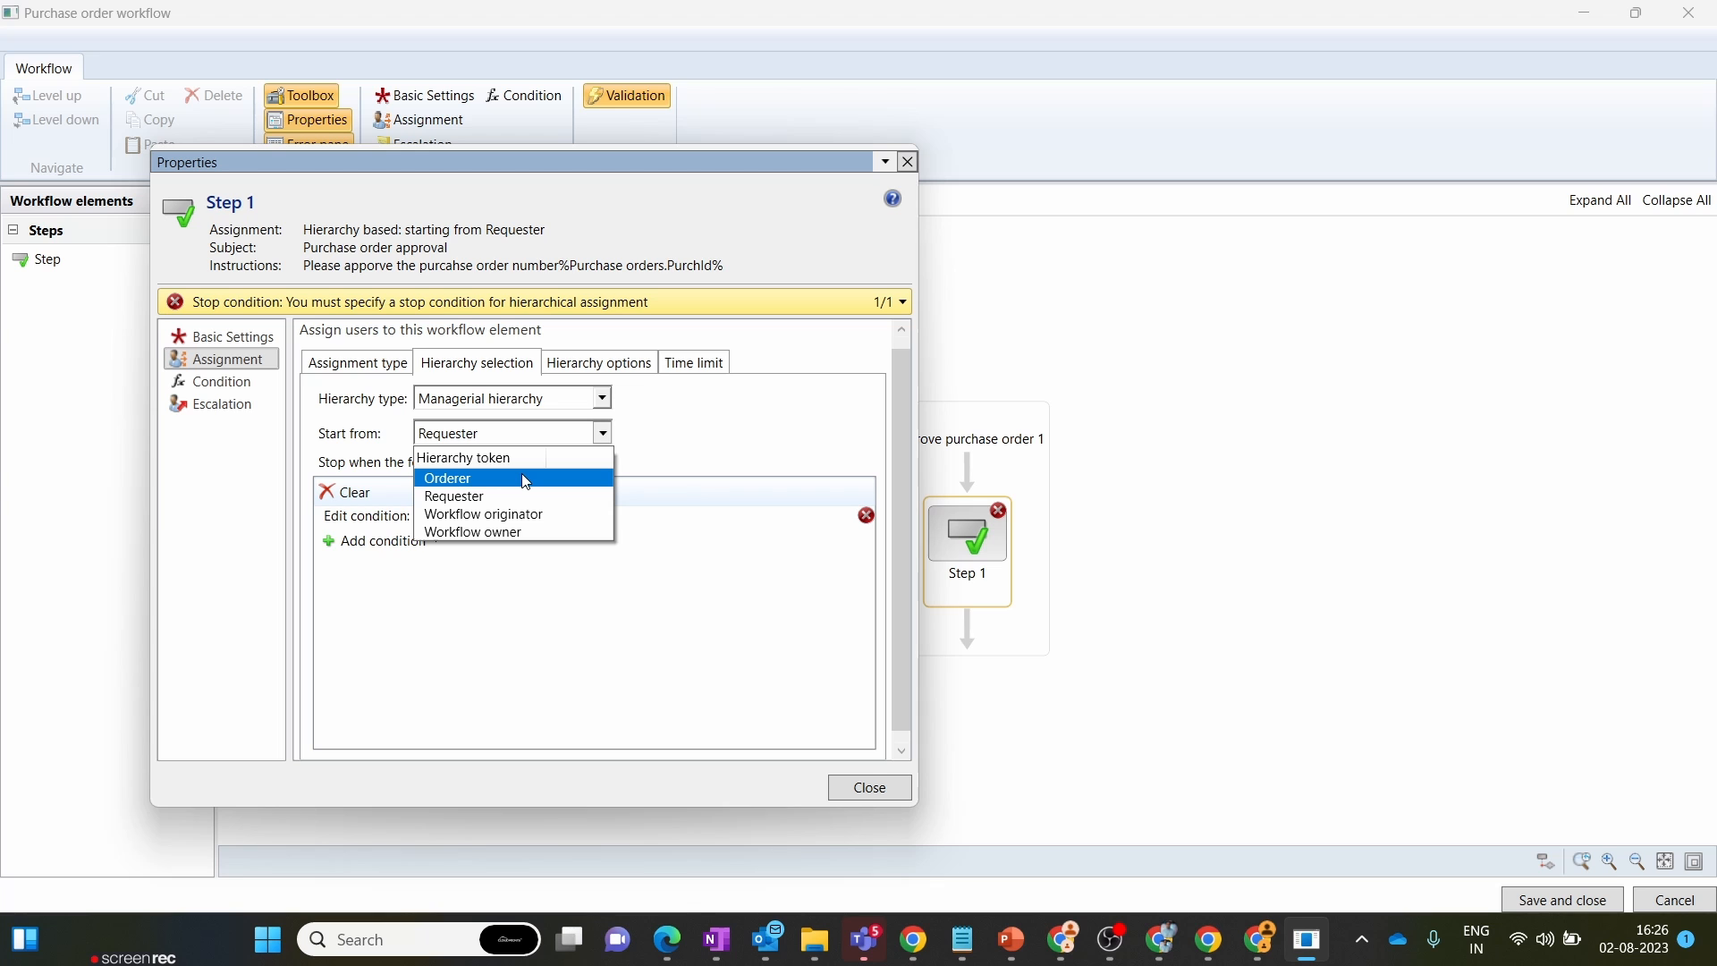
# - Switch to Finance and Operations in the browser and open the All purchase orders page of Procurement and sourcing
pyautogui.click(1264, 960)
pyautogui.click(8, 306)
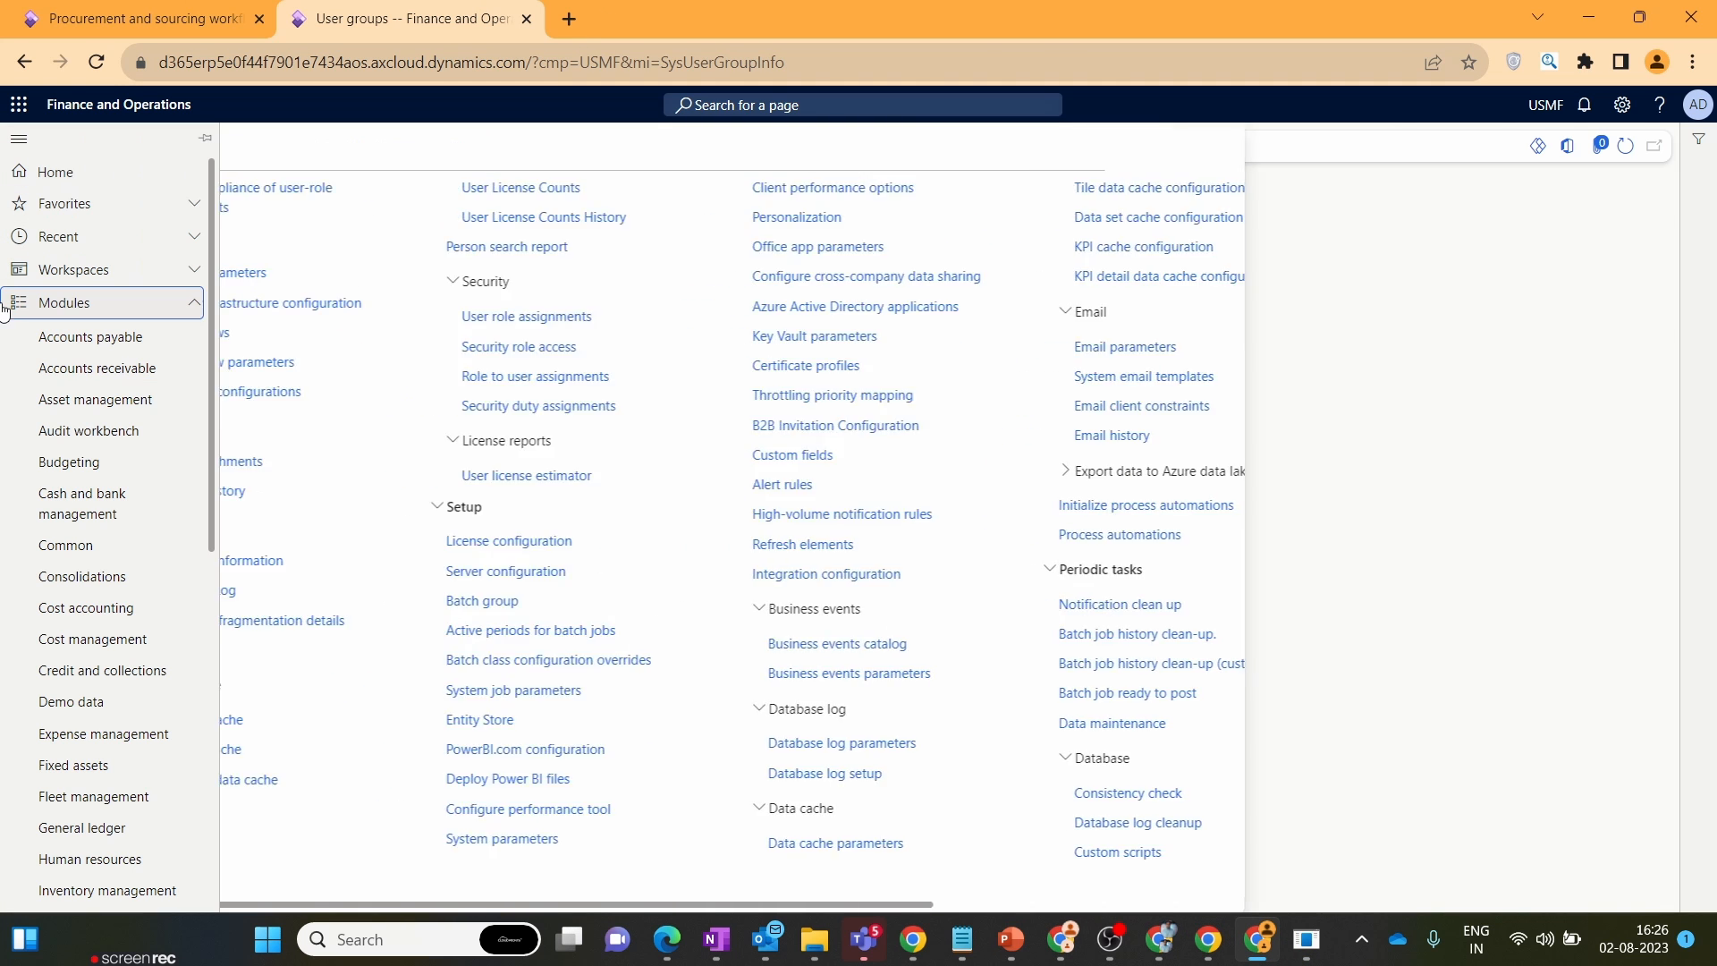
pyautogui.scroll(-6, 166, 443)
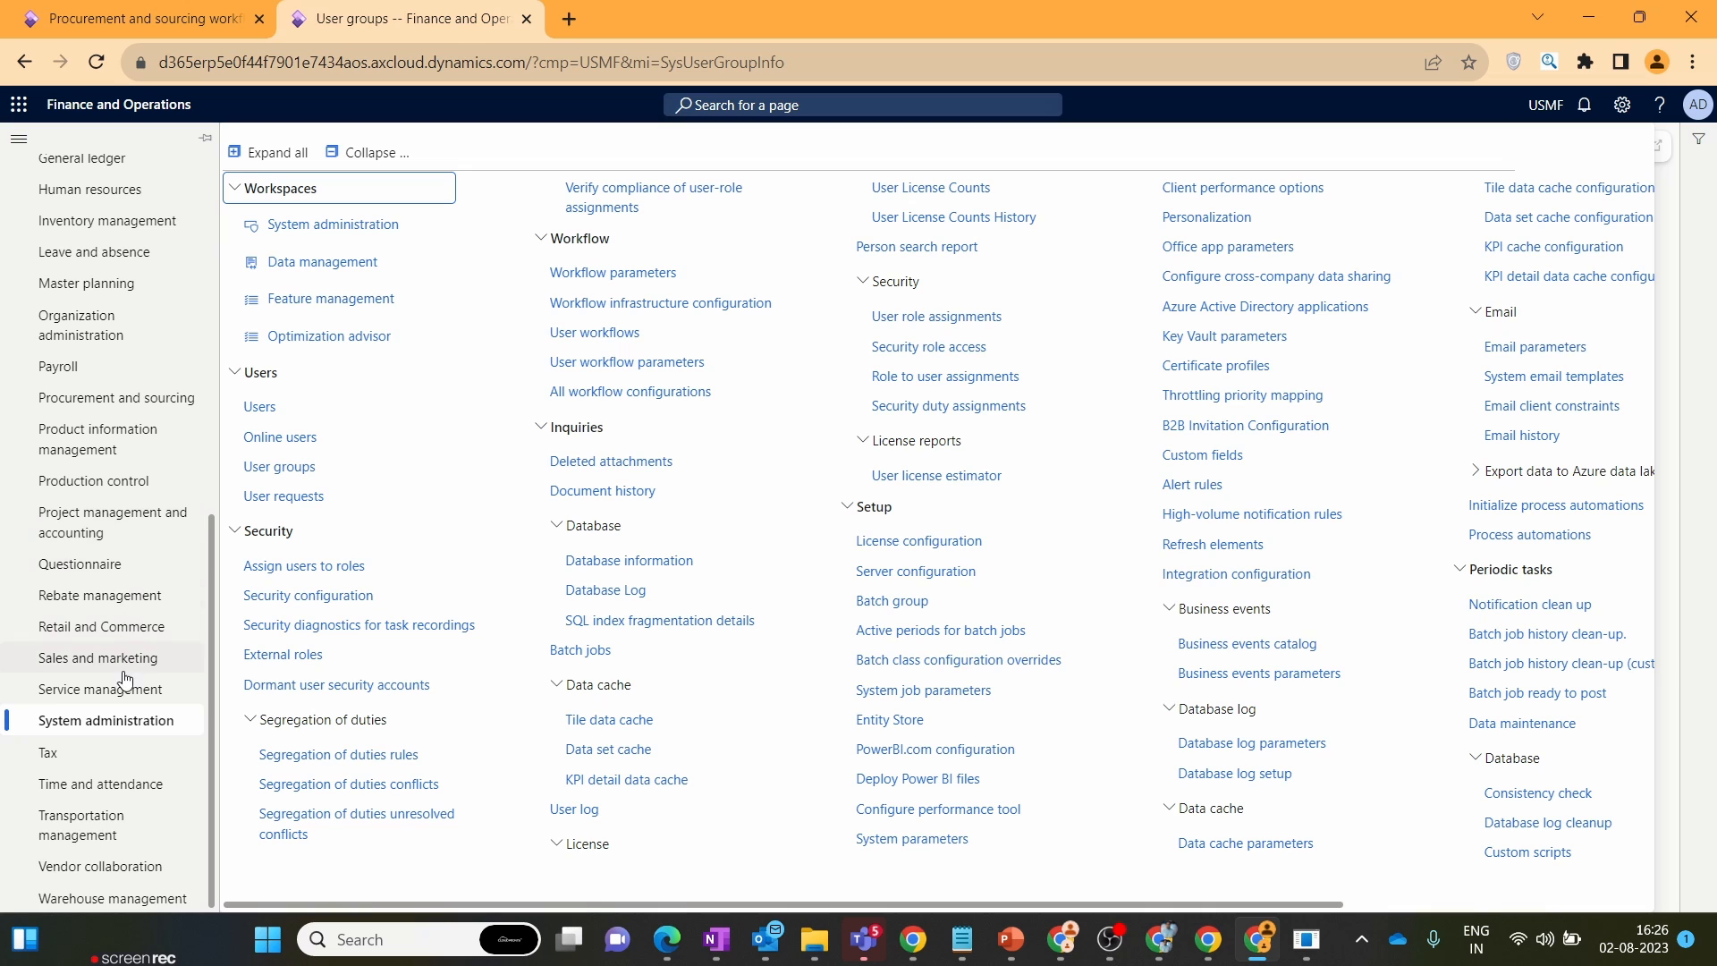
pyautogui.click(166, 405)
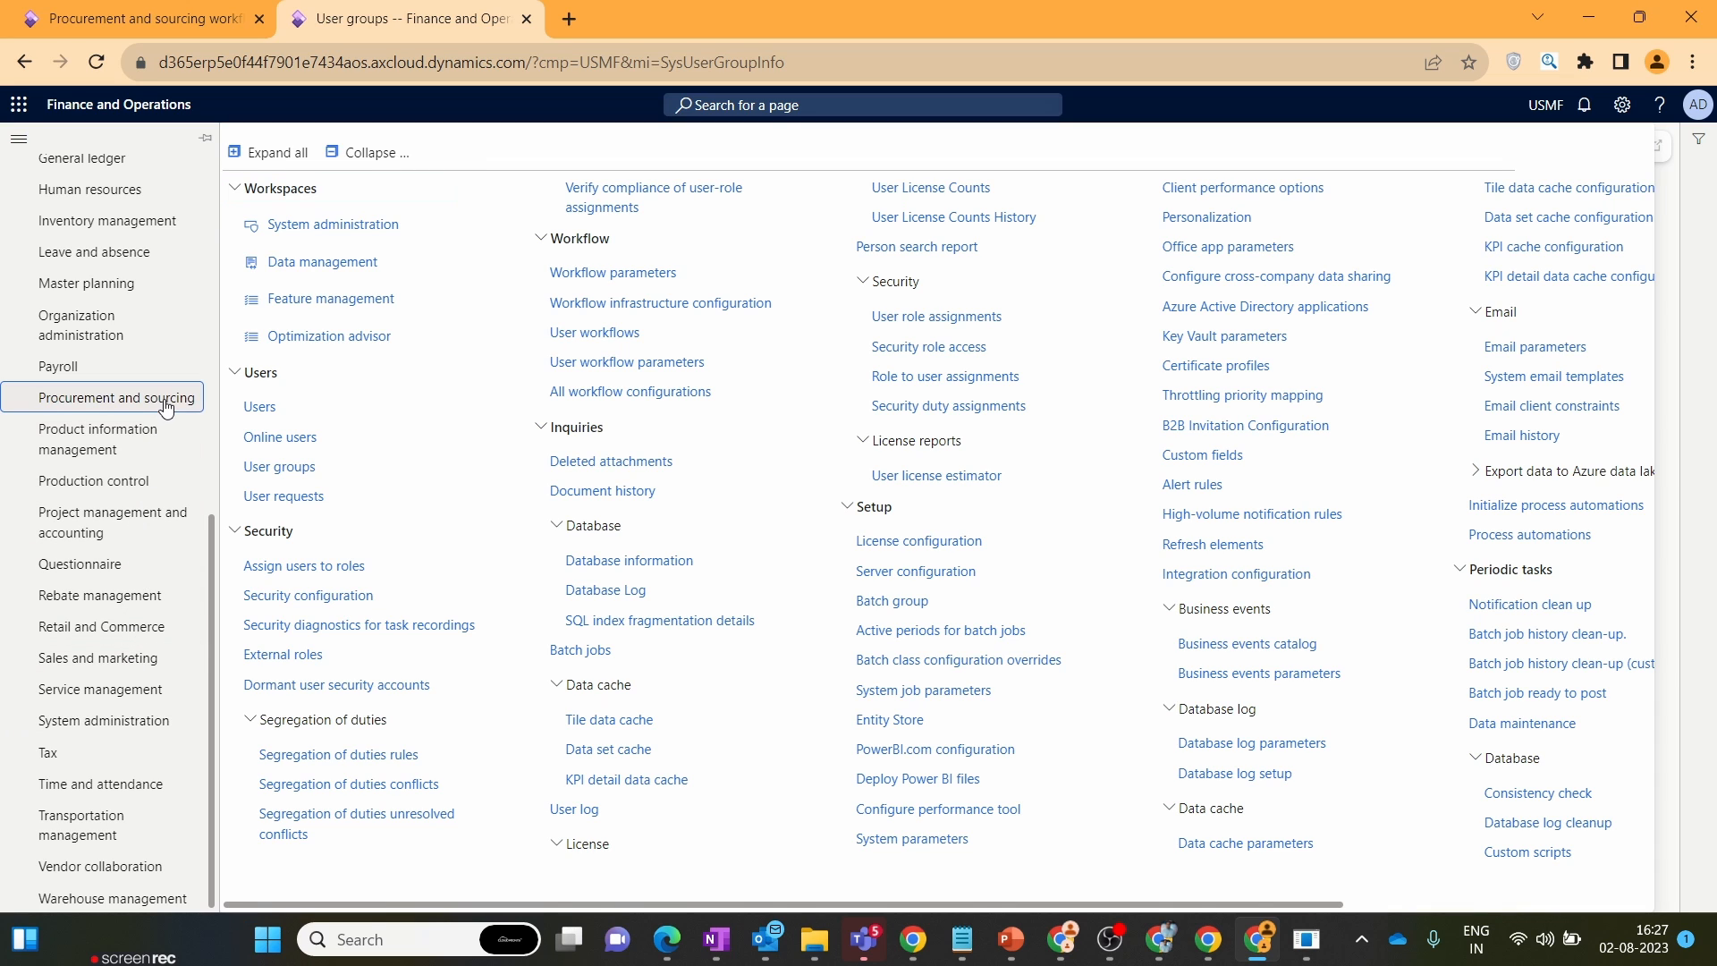
pyautogui.click(293, 224)
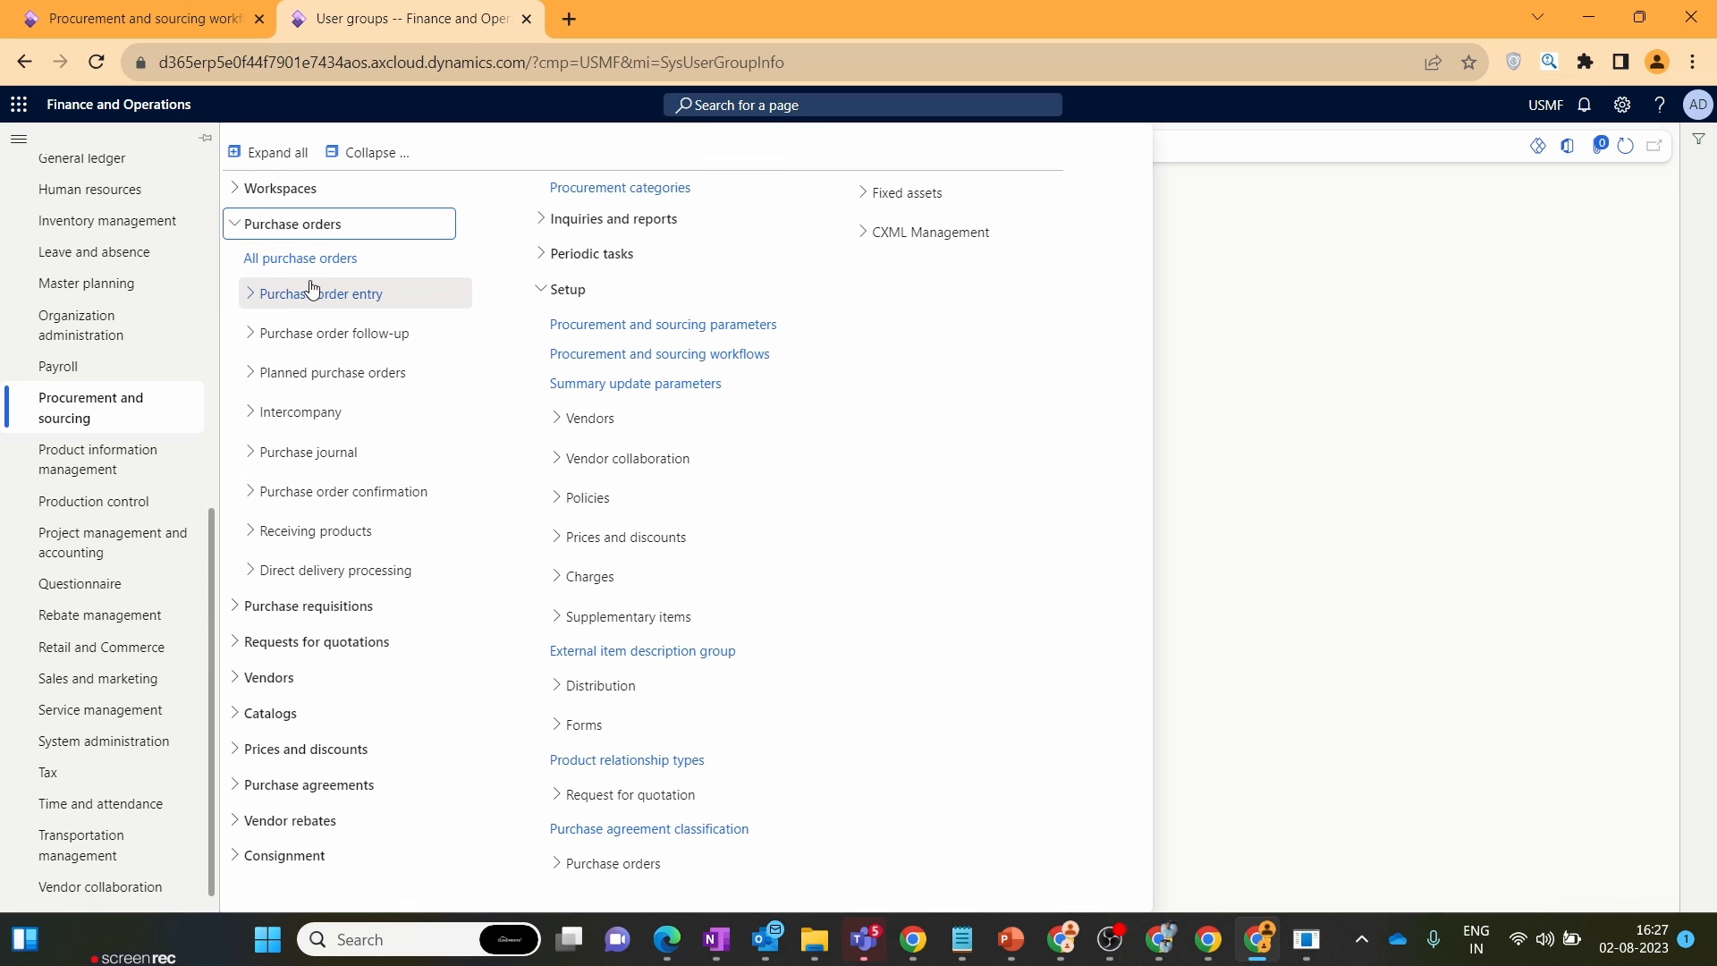
pyautogui.click(307, 260)
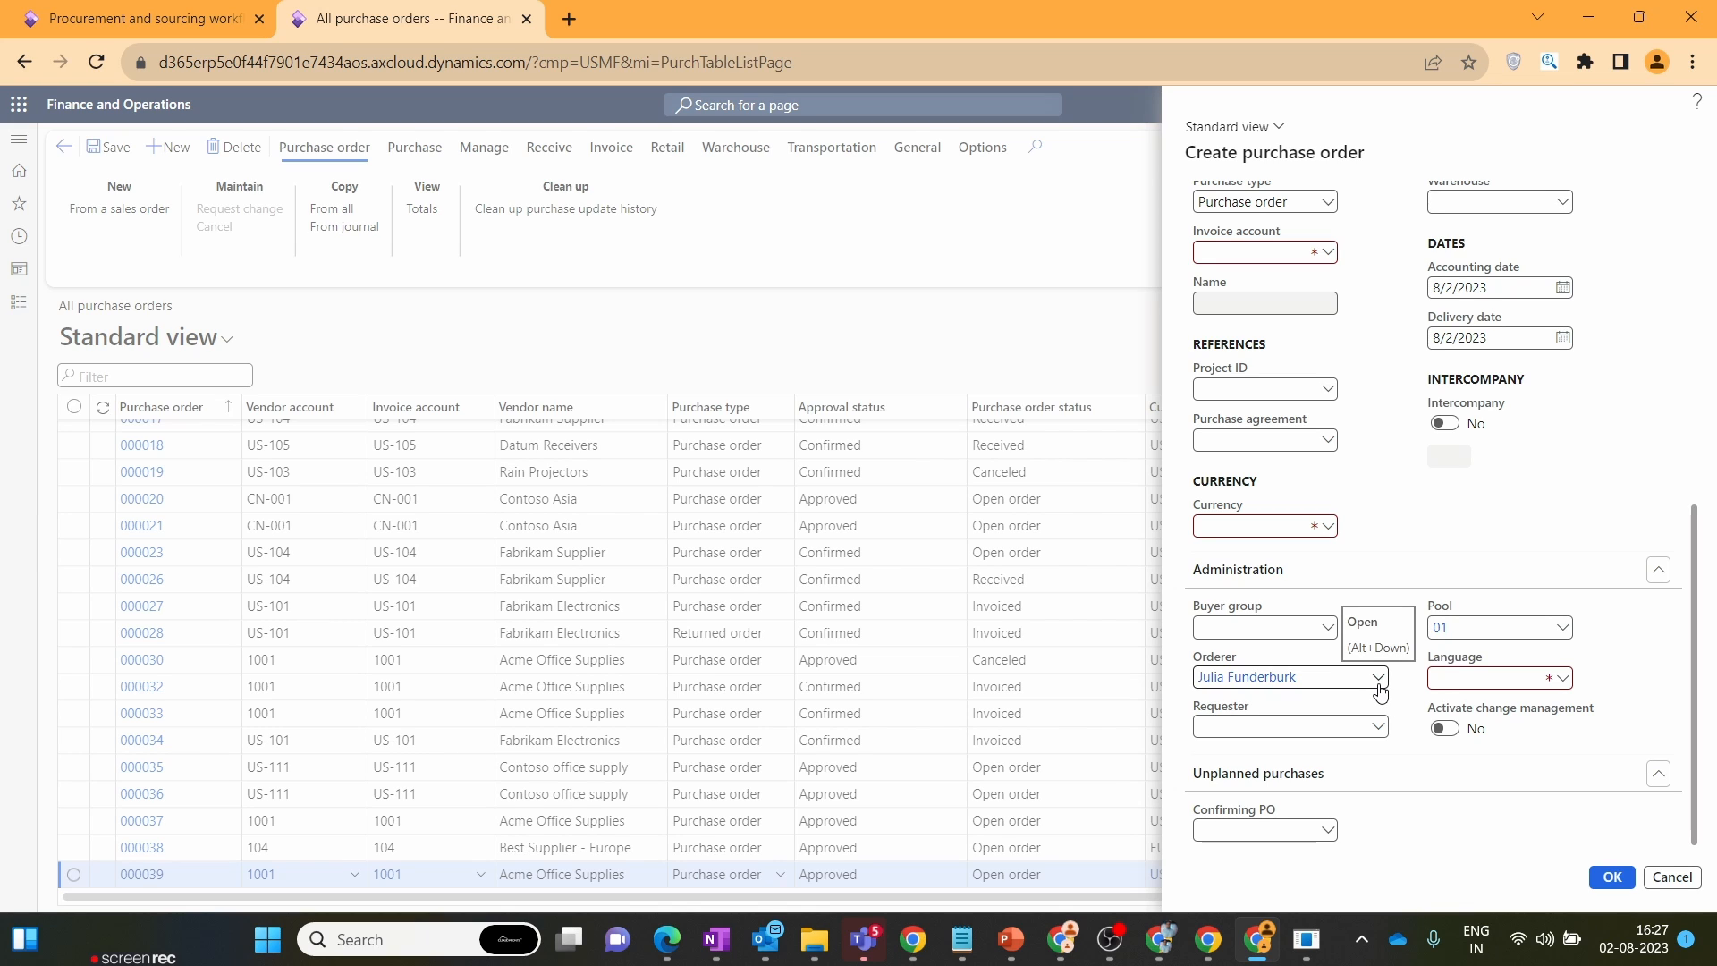
# - Assign an employee as the requester in the new purchase order's Administration details
pyautogui.click(1377, 726)
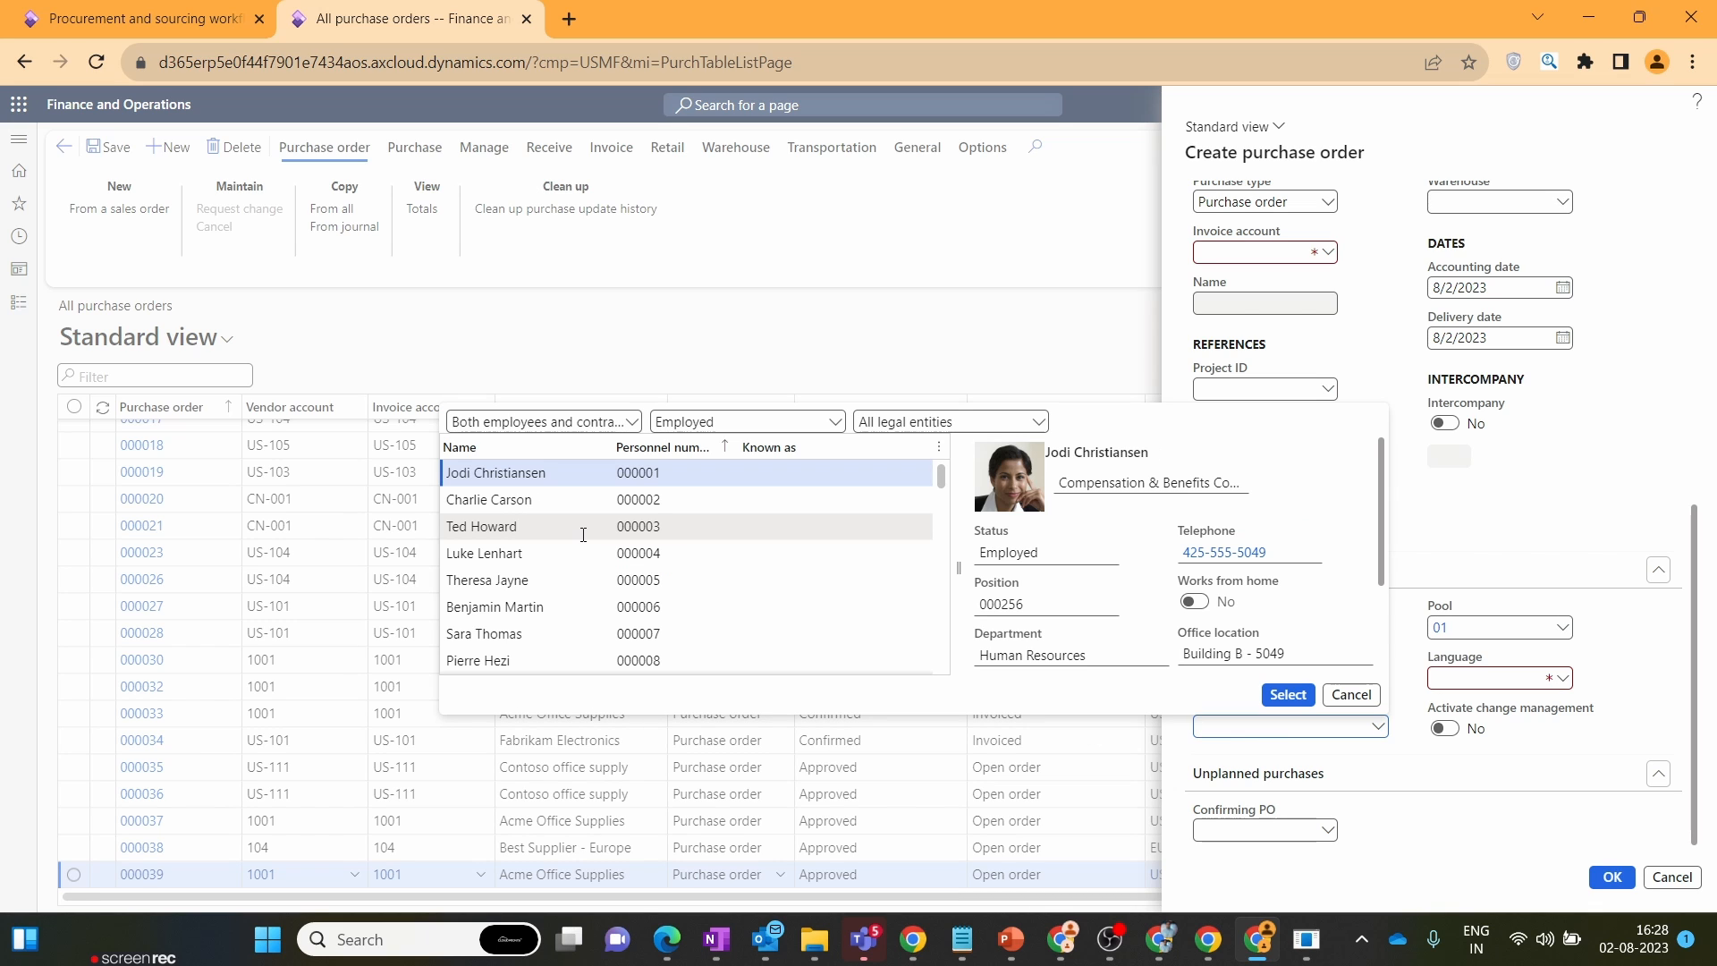
pyautogui.click(584, 534)
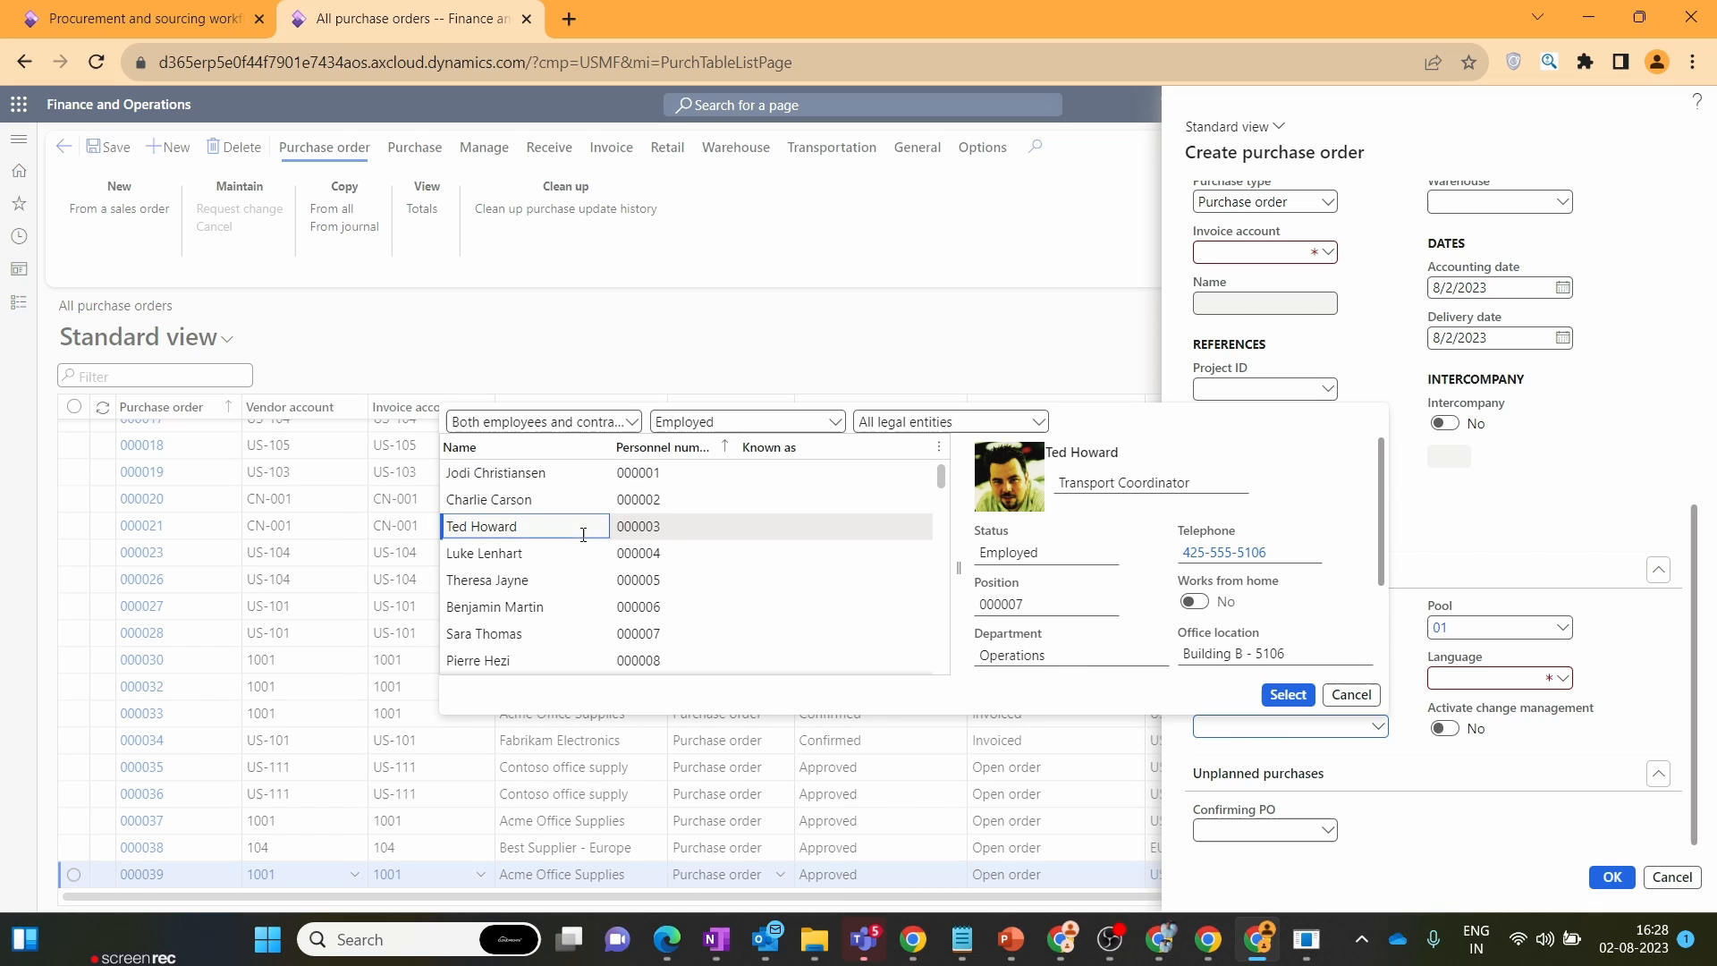
pyautogui.click(1289, 695)
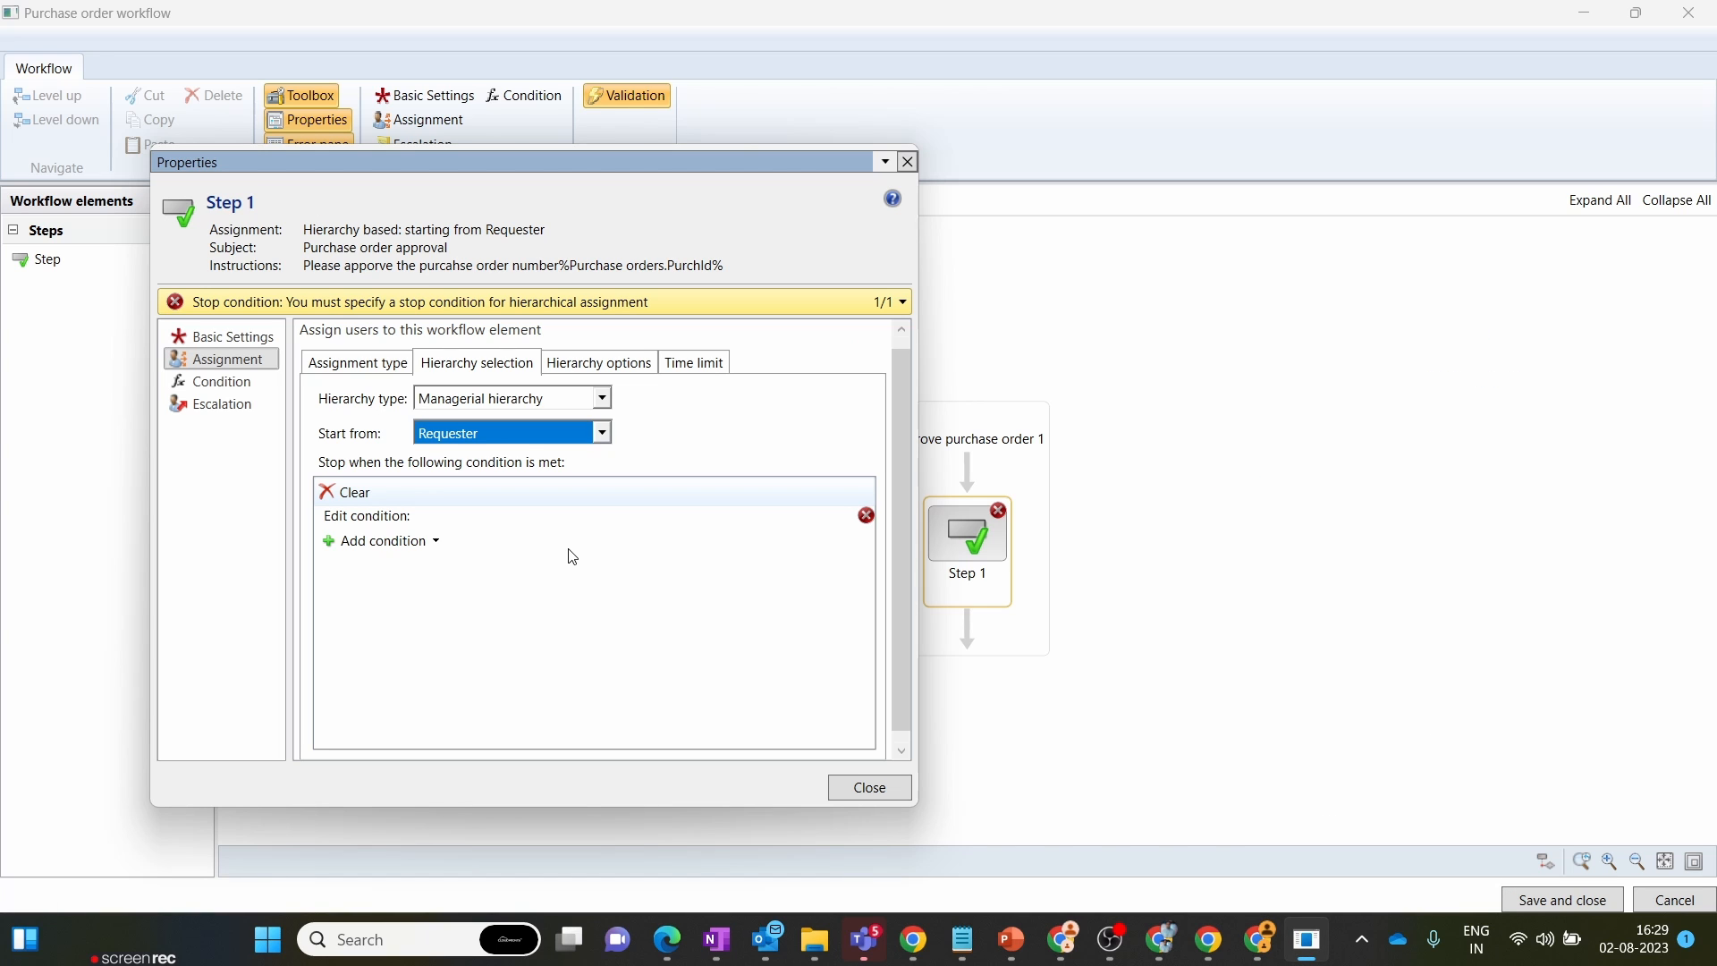
# - In the workflow editor, try Workflow user as Step 1's assignment type and review its workflow user, time limit and completion policy options
pyautogui.click(323, 369)
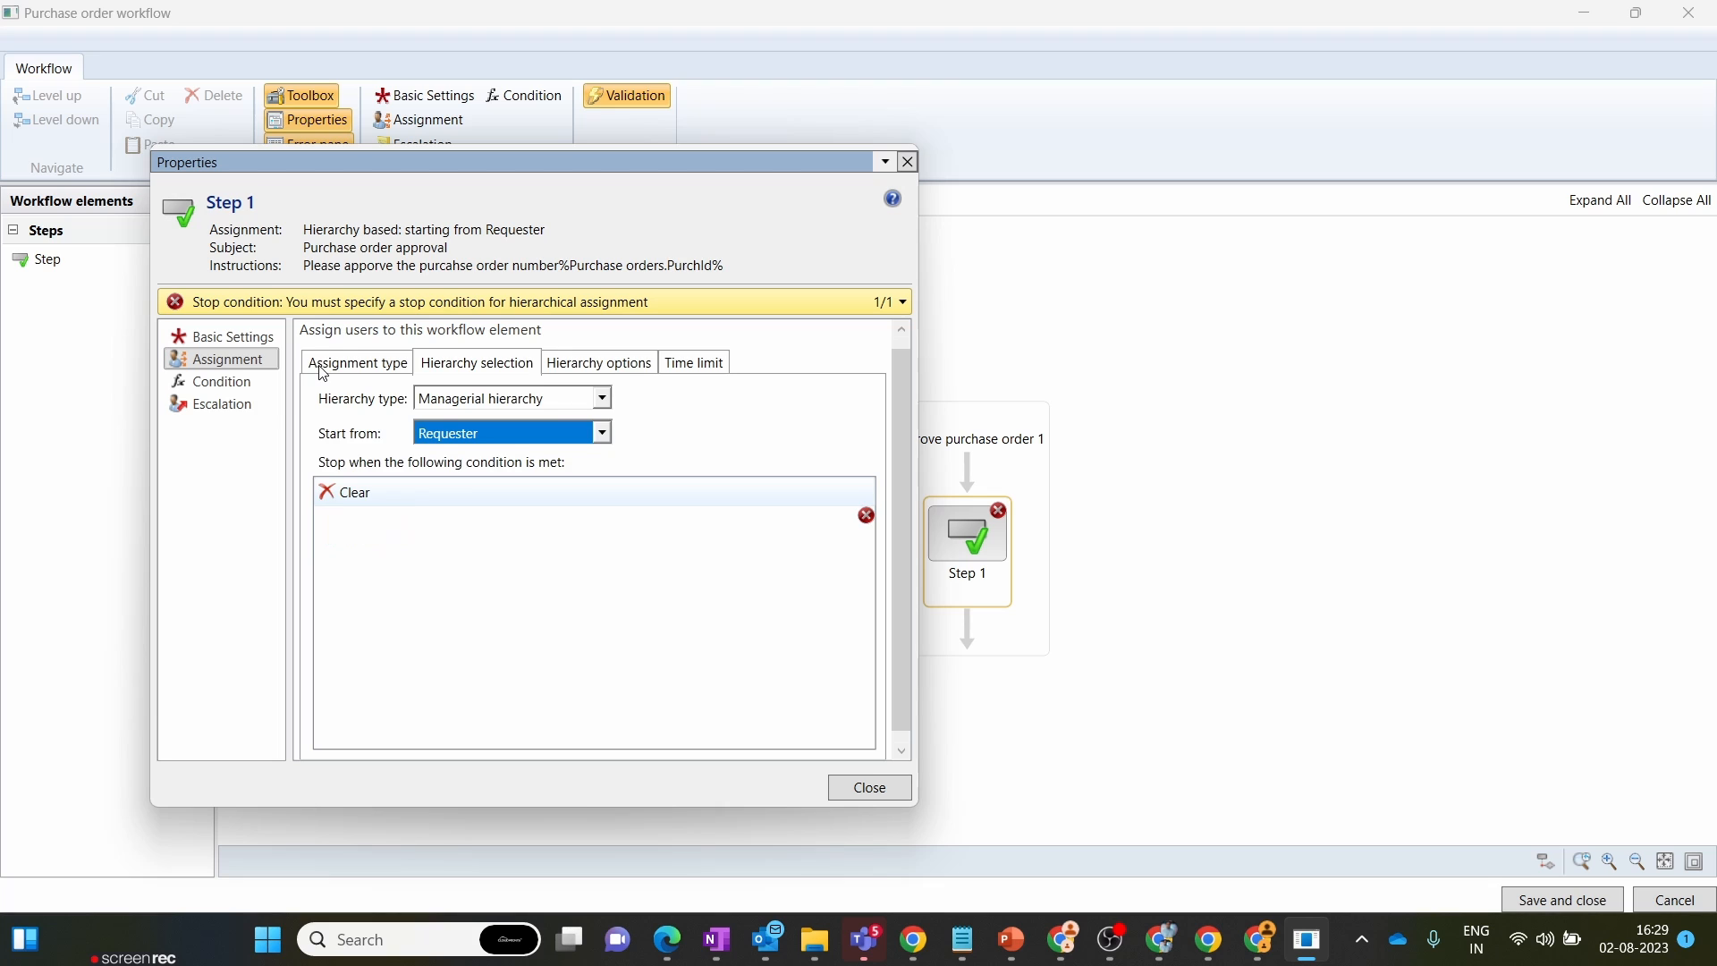
pyautogui.click(395, 483)
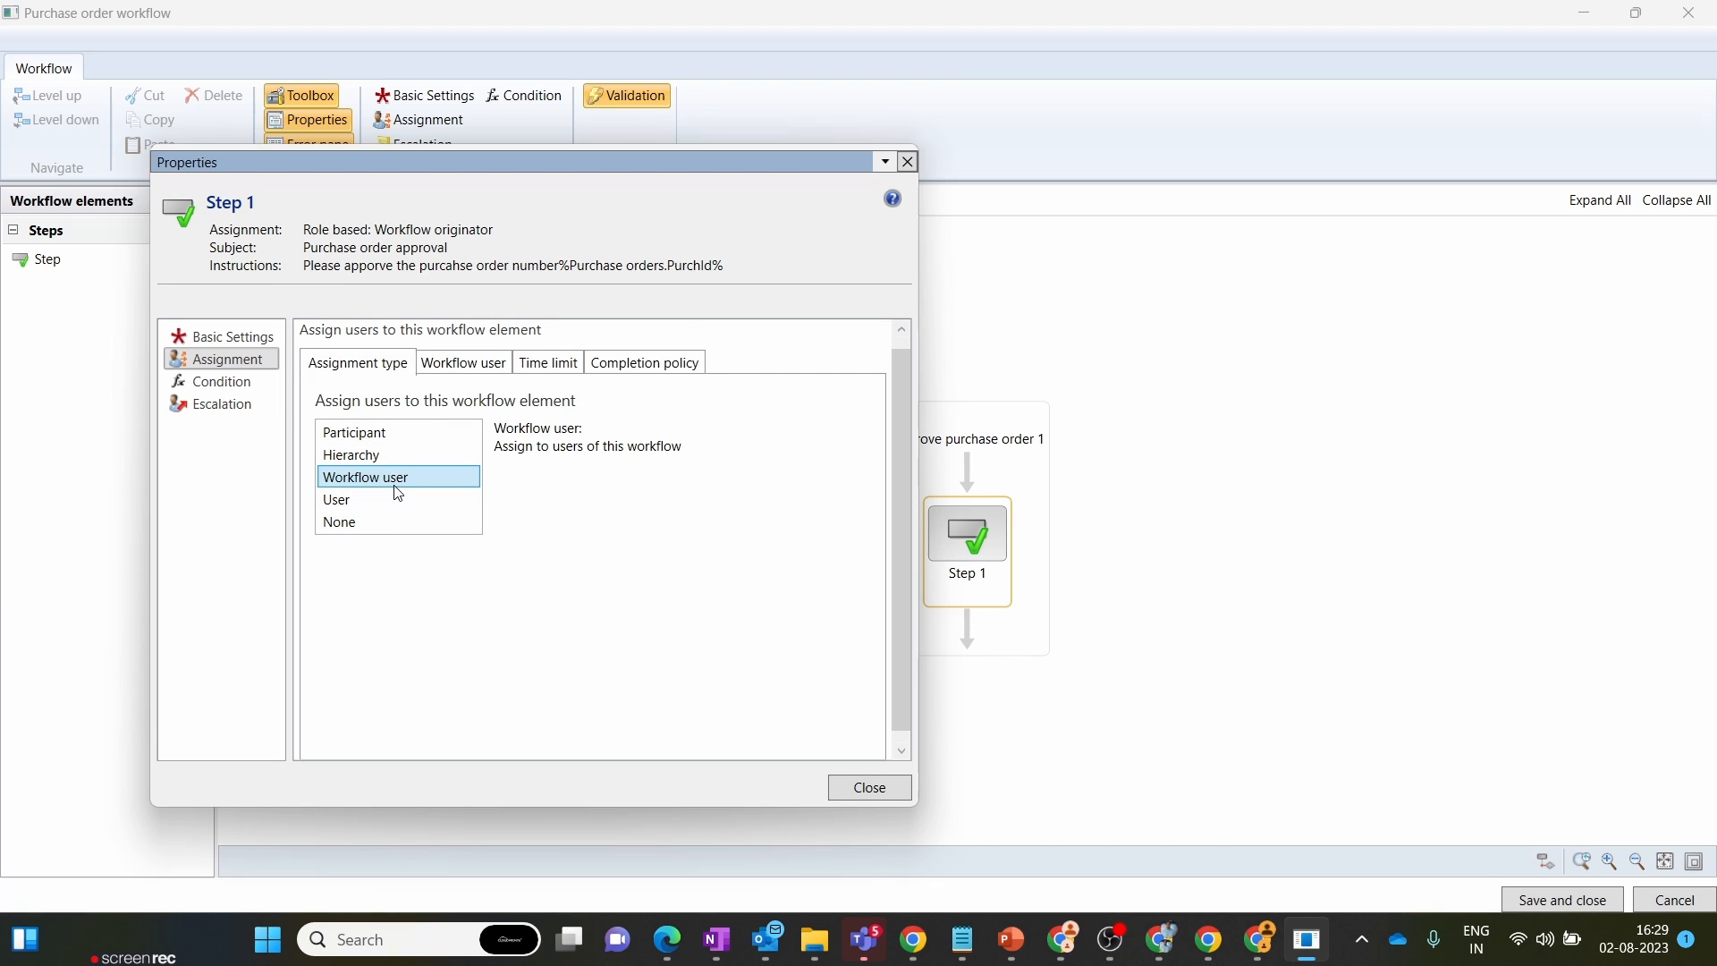
pyautogui.click(464, 364)
pyautogui.click(483, 431)
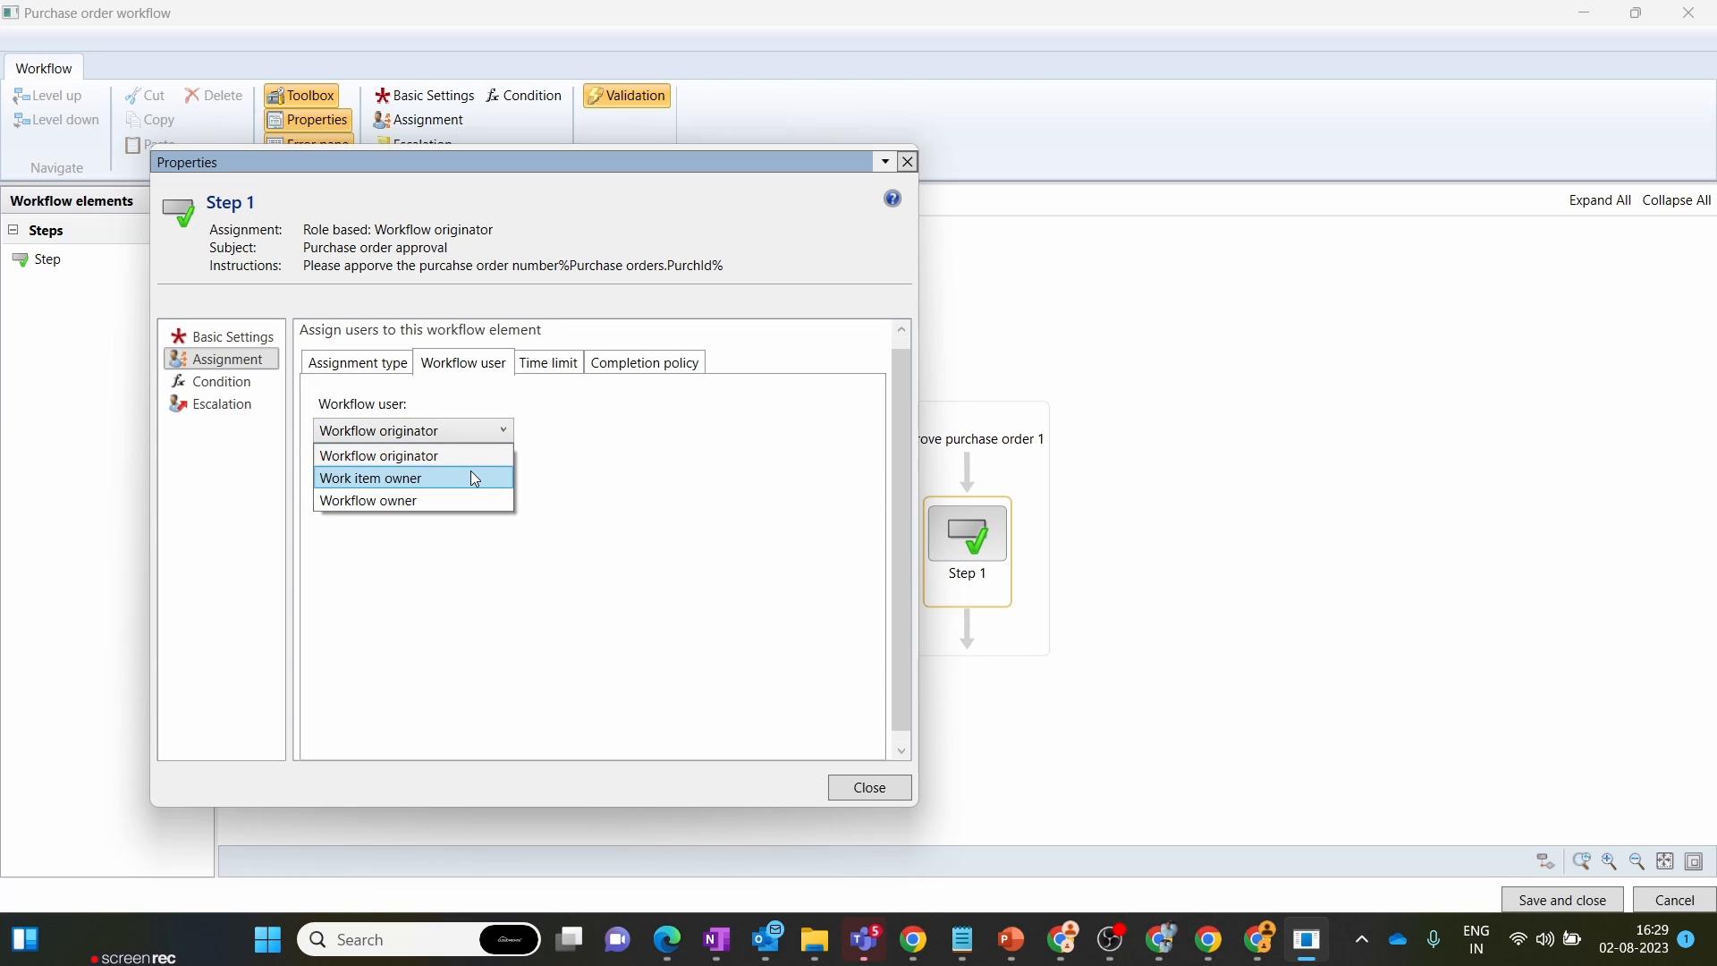
pyautogui.click(474, 542)
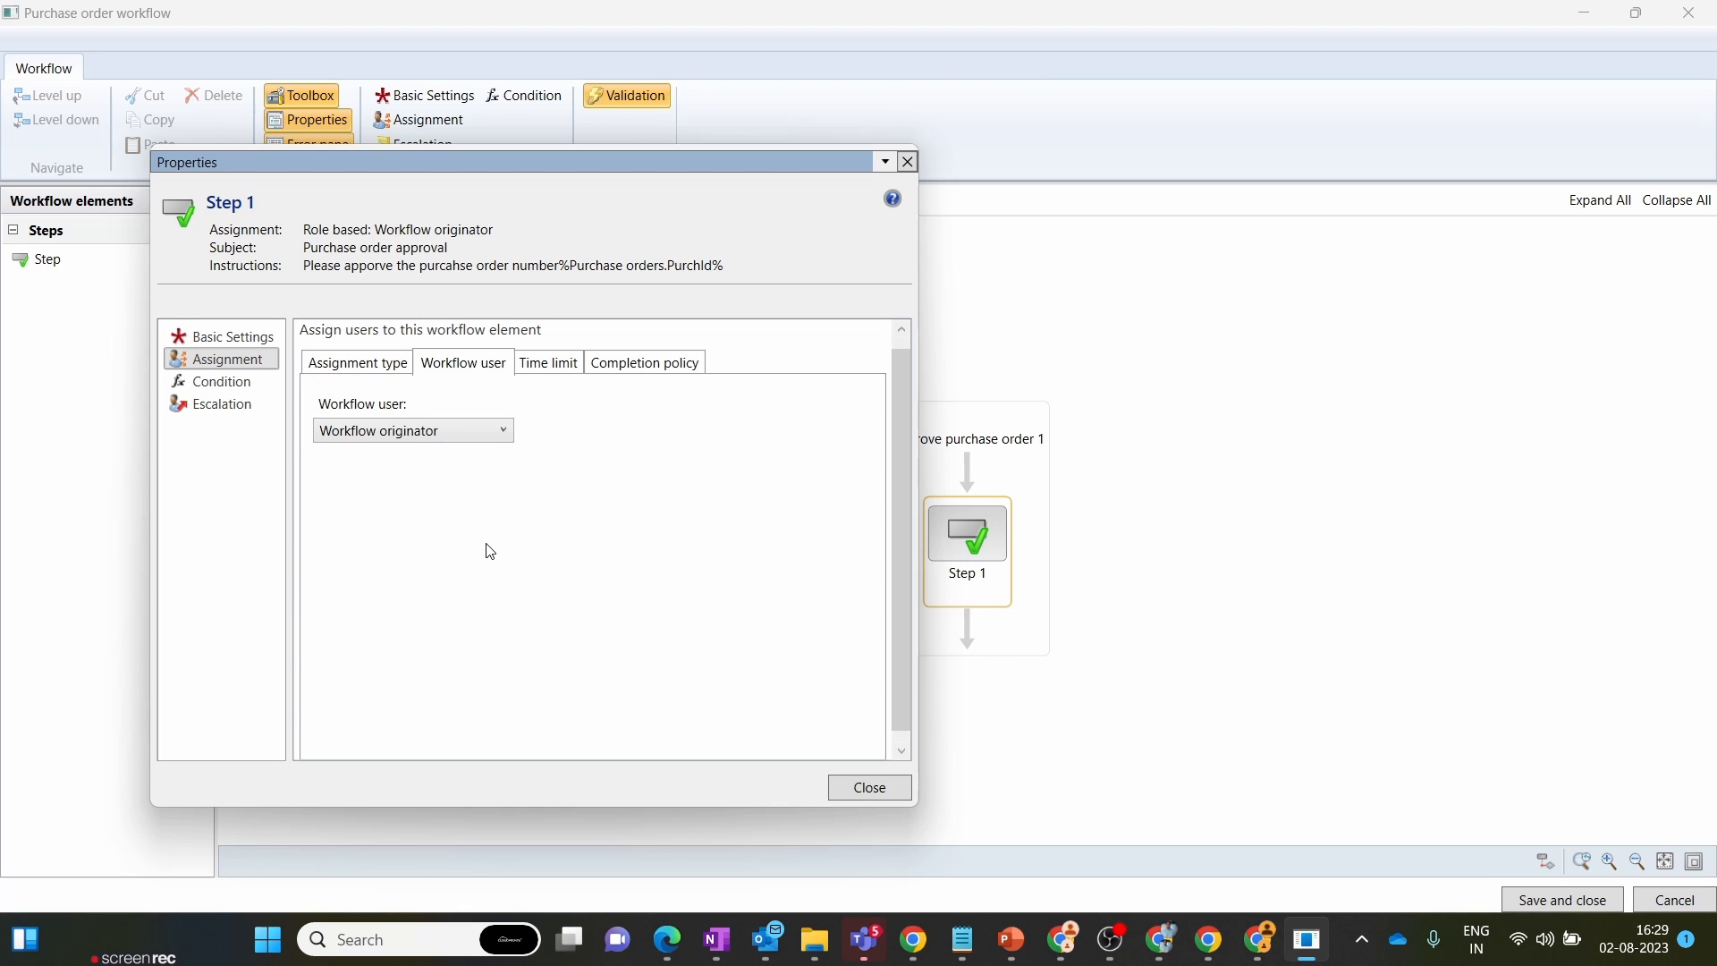
pyautogui.click(487, 433)
pyautogui.click(570, 477)
pyautogui.click(554, 365)
pyautogui.click(645, 373)
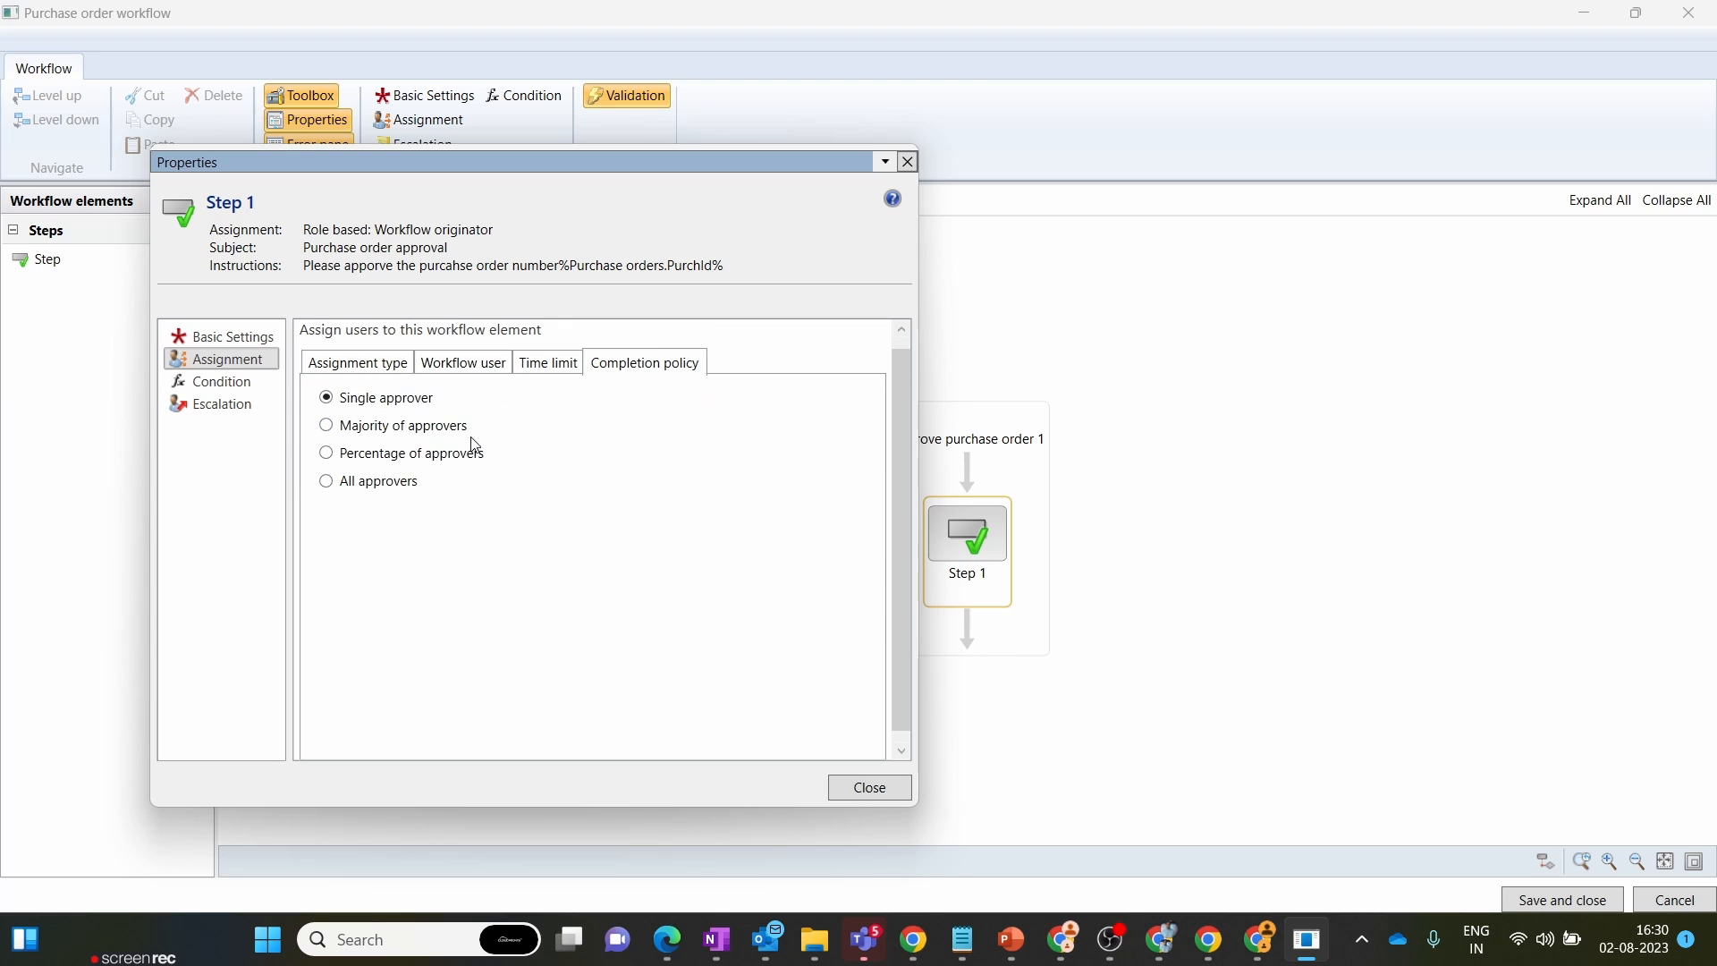
# - Change Step 1's assignment type to User and remove every selected user except Admin
pyautogui.click(397, 369)
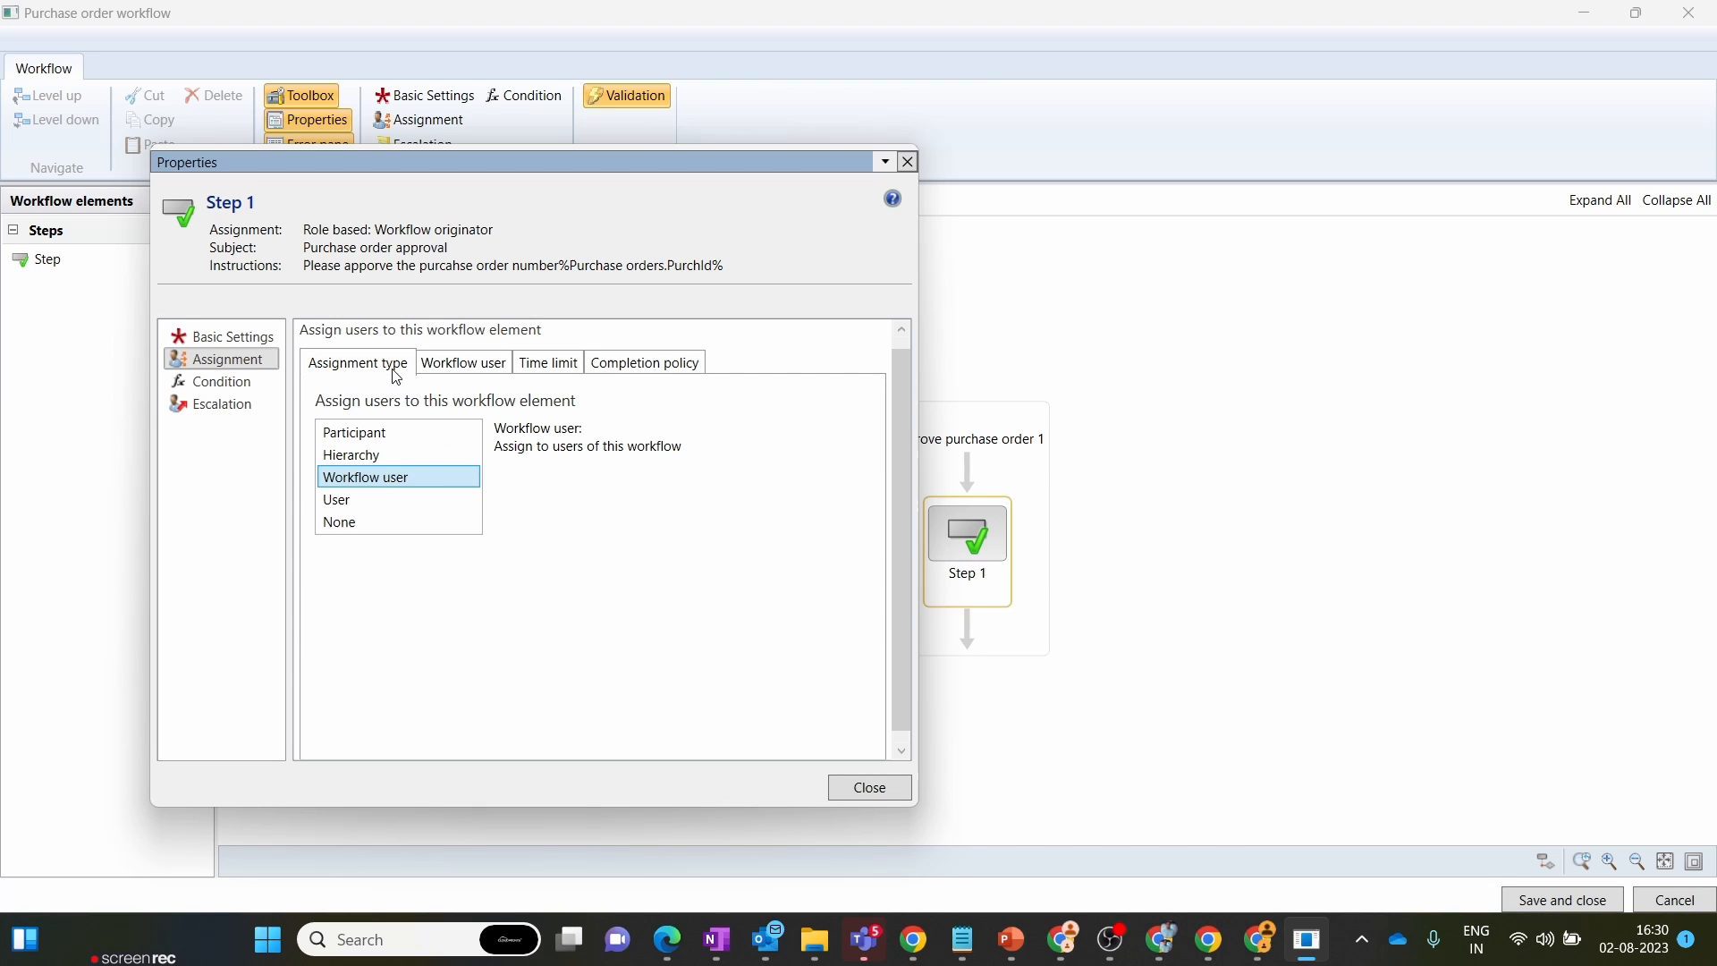
pyautogui.click(413, 502)
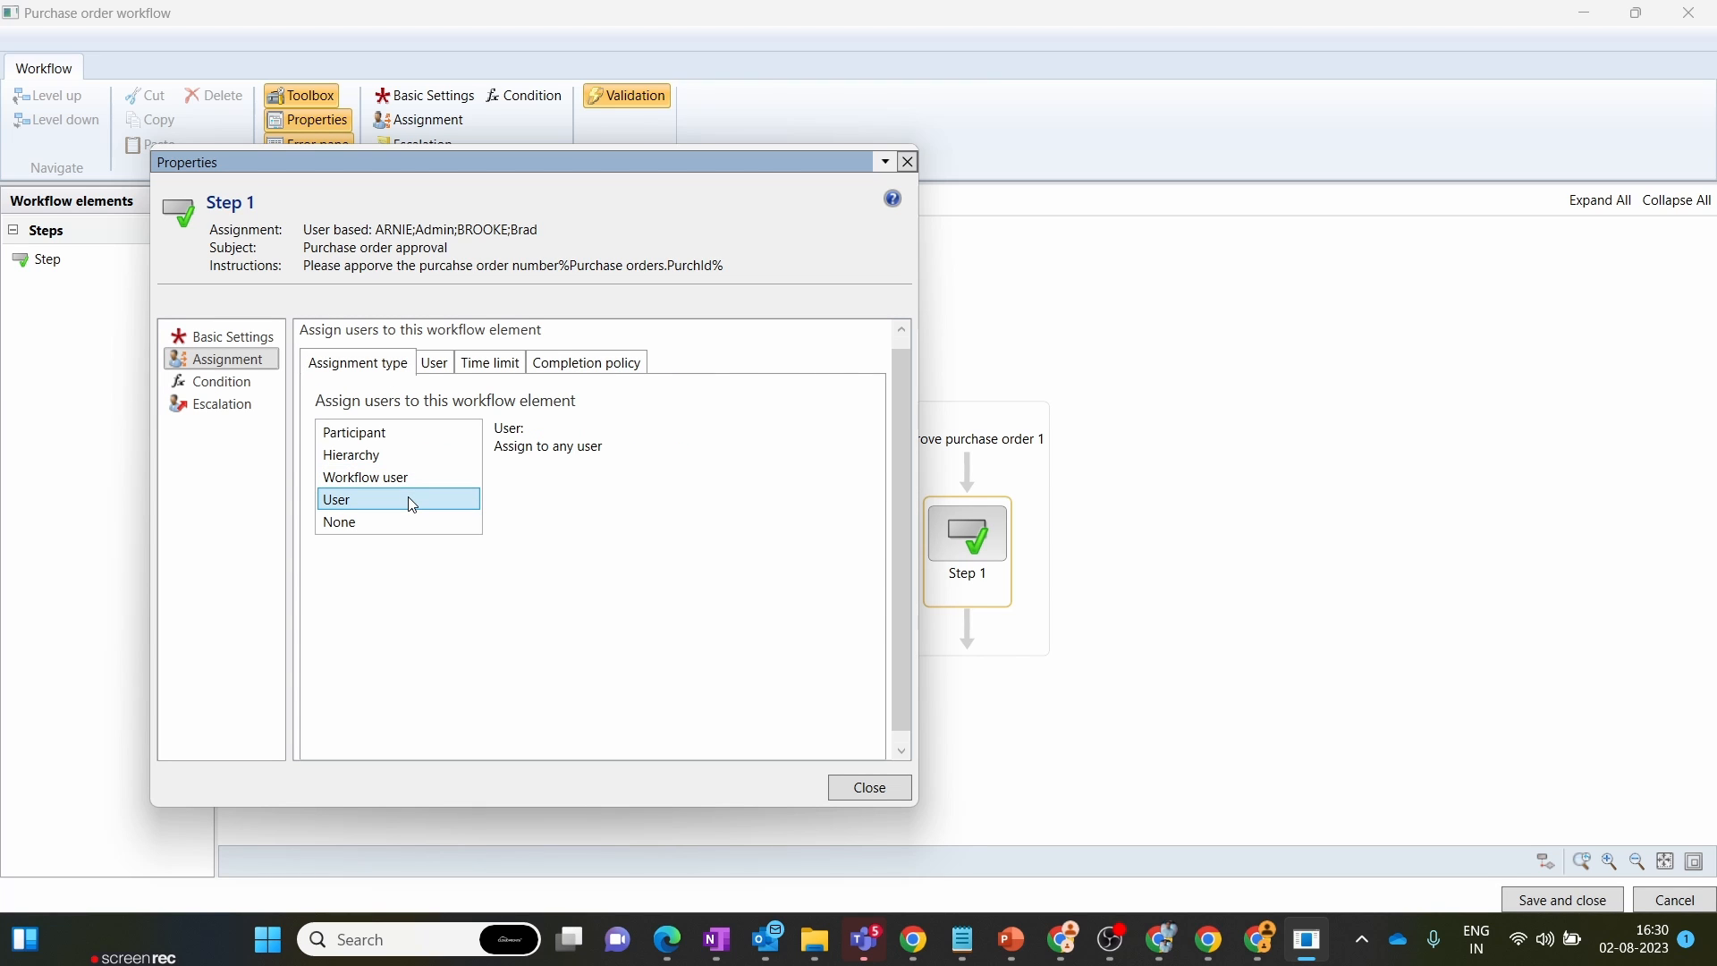
pyautogui.click(448, 366)
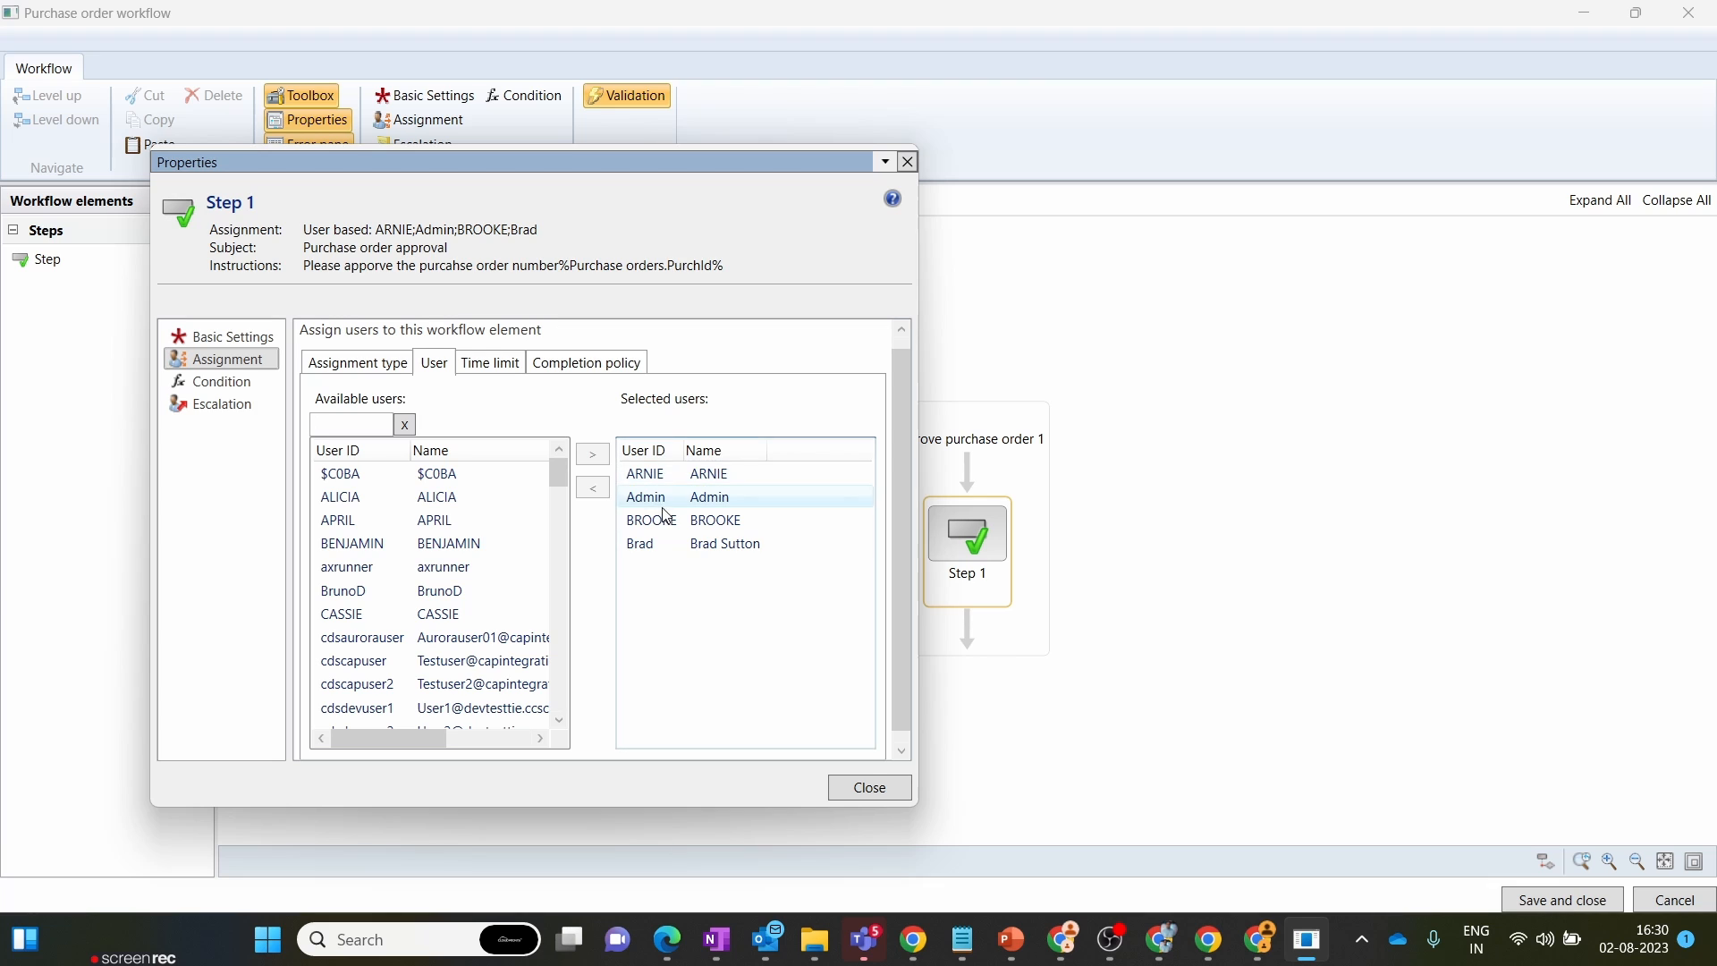
pyautogui.click(706, 476)
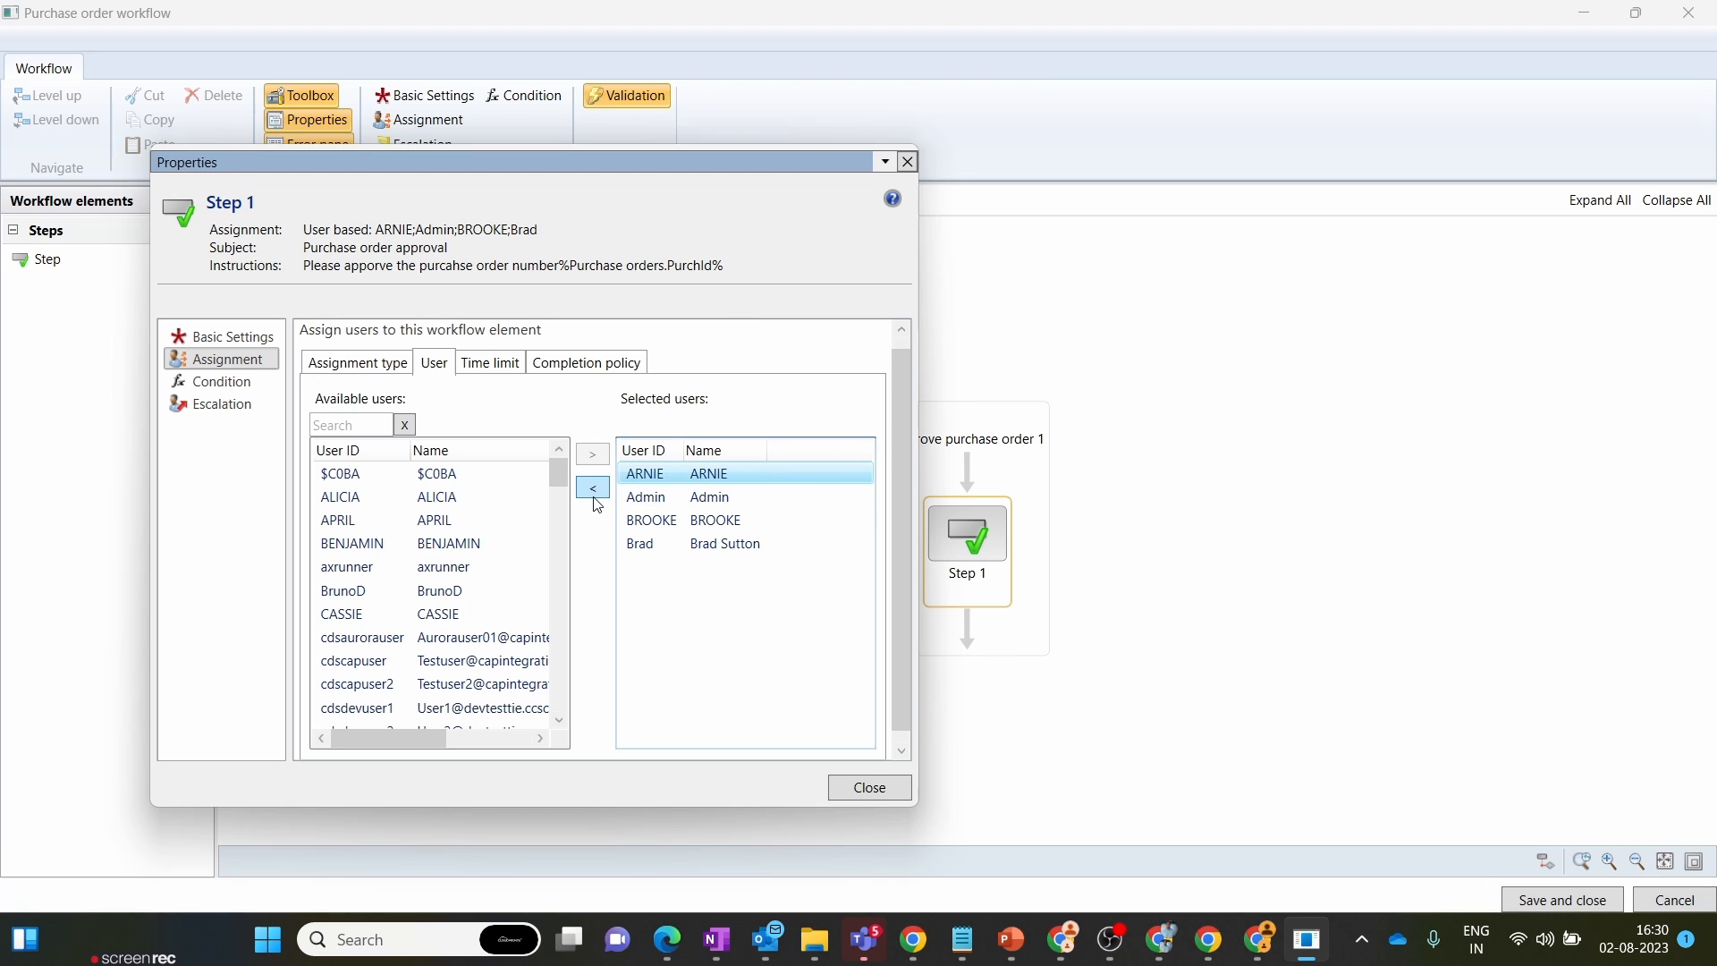
pyautogui.click(593, 489)
pyautogui.click(731, 519)
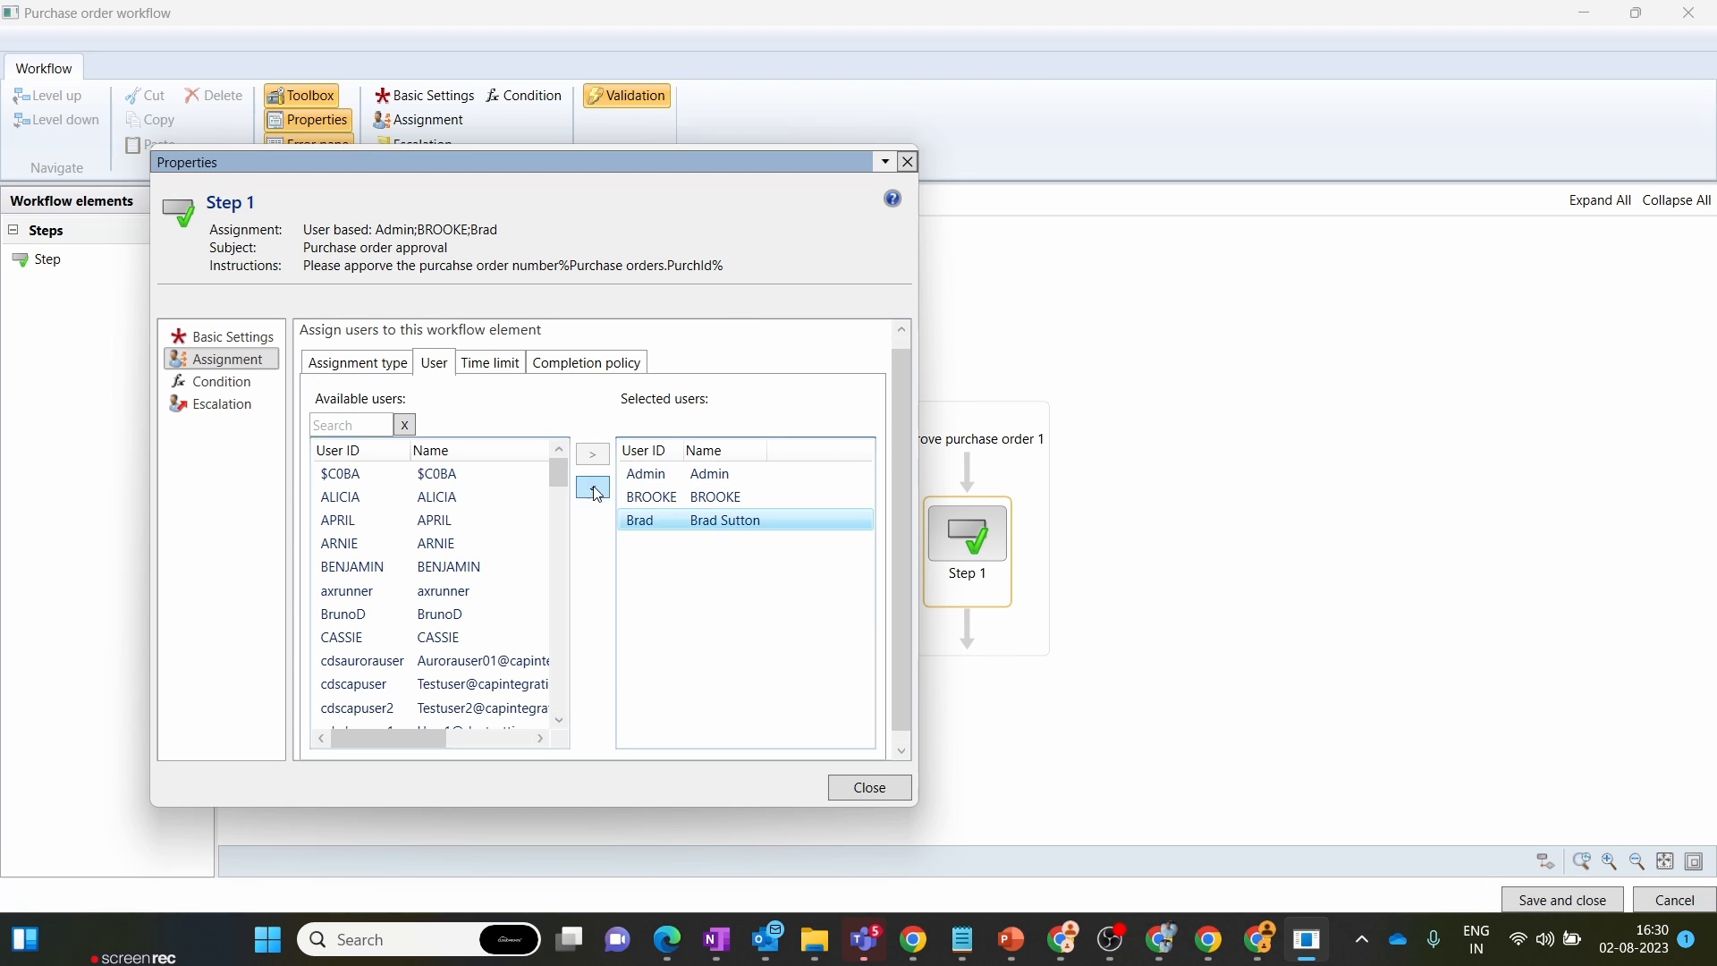
pyautogui.click(594, 489)
pyautogui.doubleClick(720, 497)
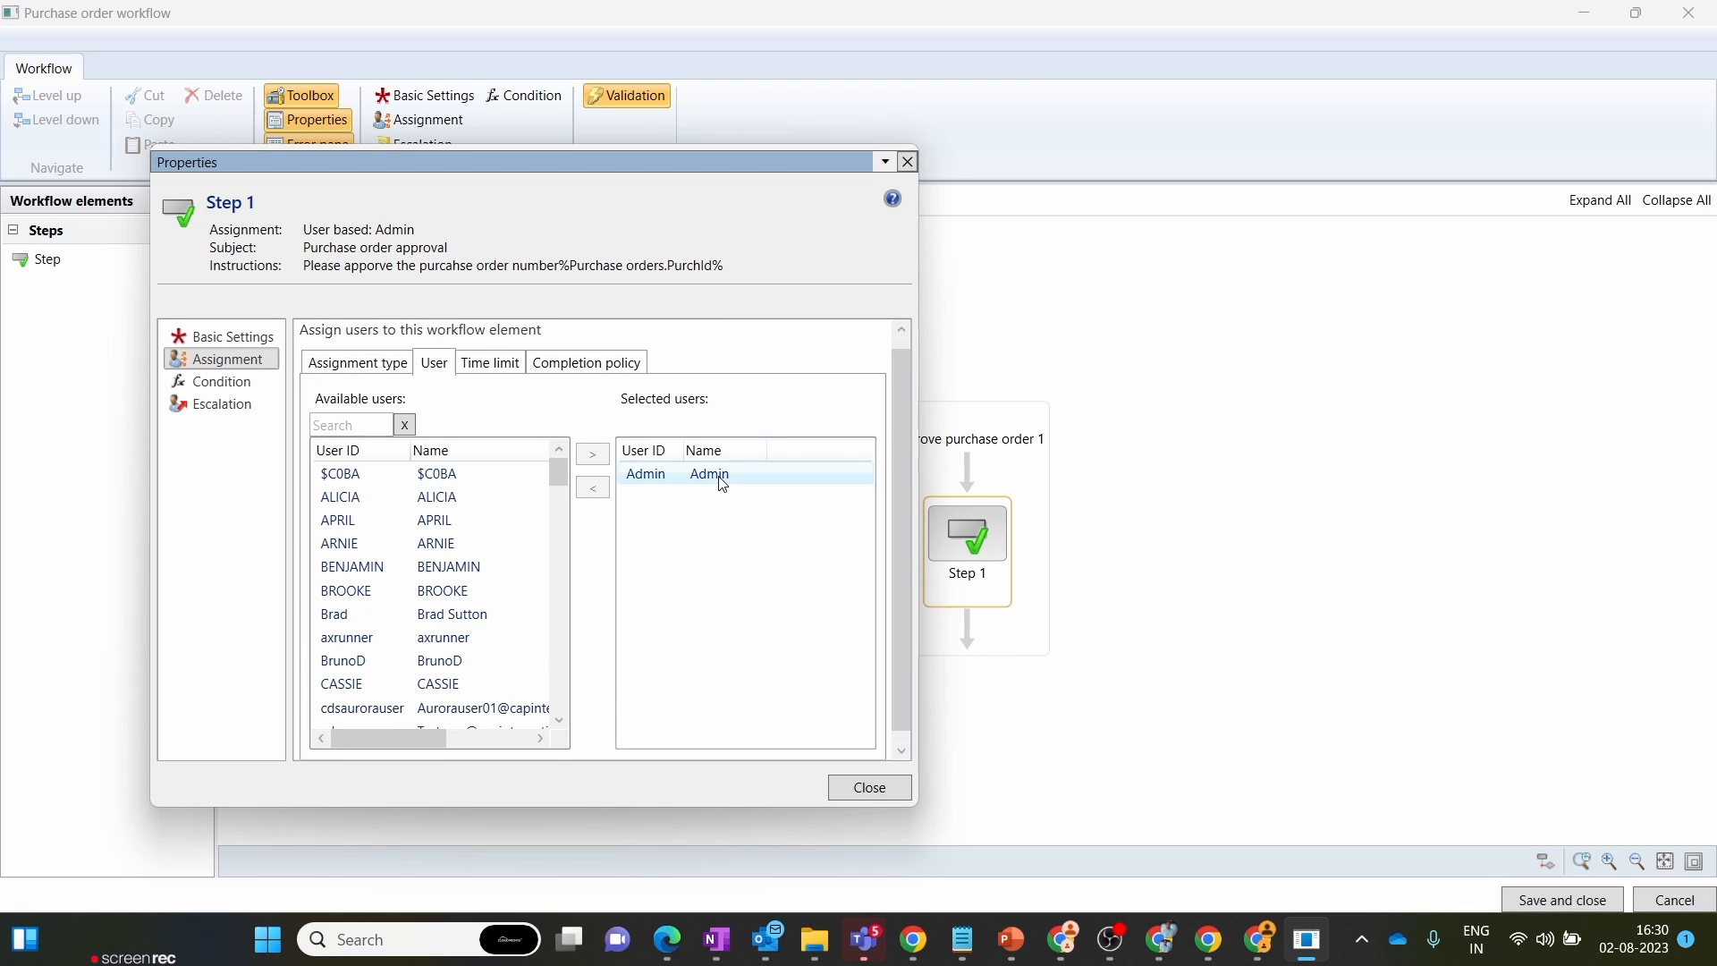
# - Review Step 1's time limit and completion policy for the user assignment, and close the step's properties
pyautogui.click(506, 362)
pyautogui.click(583, 374)
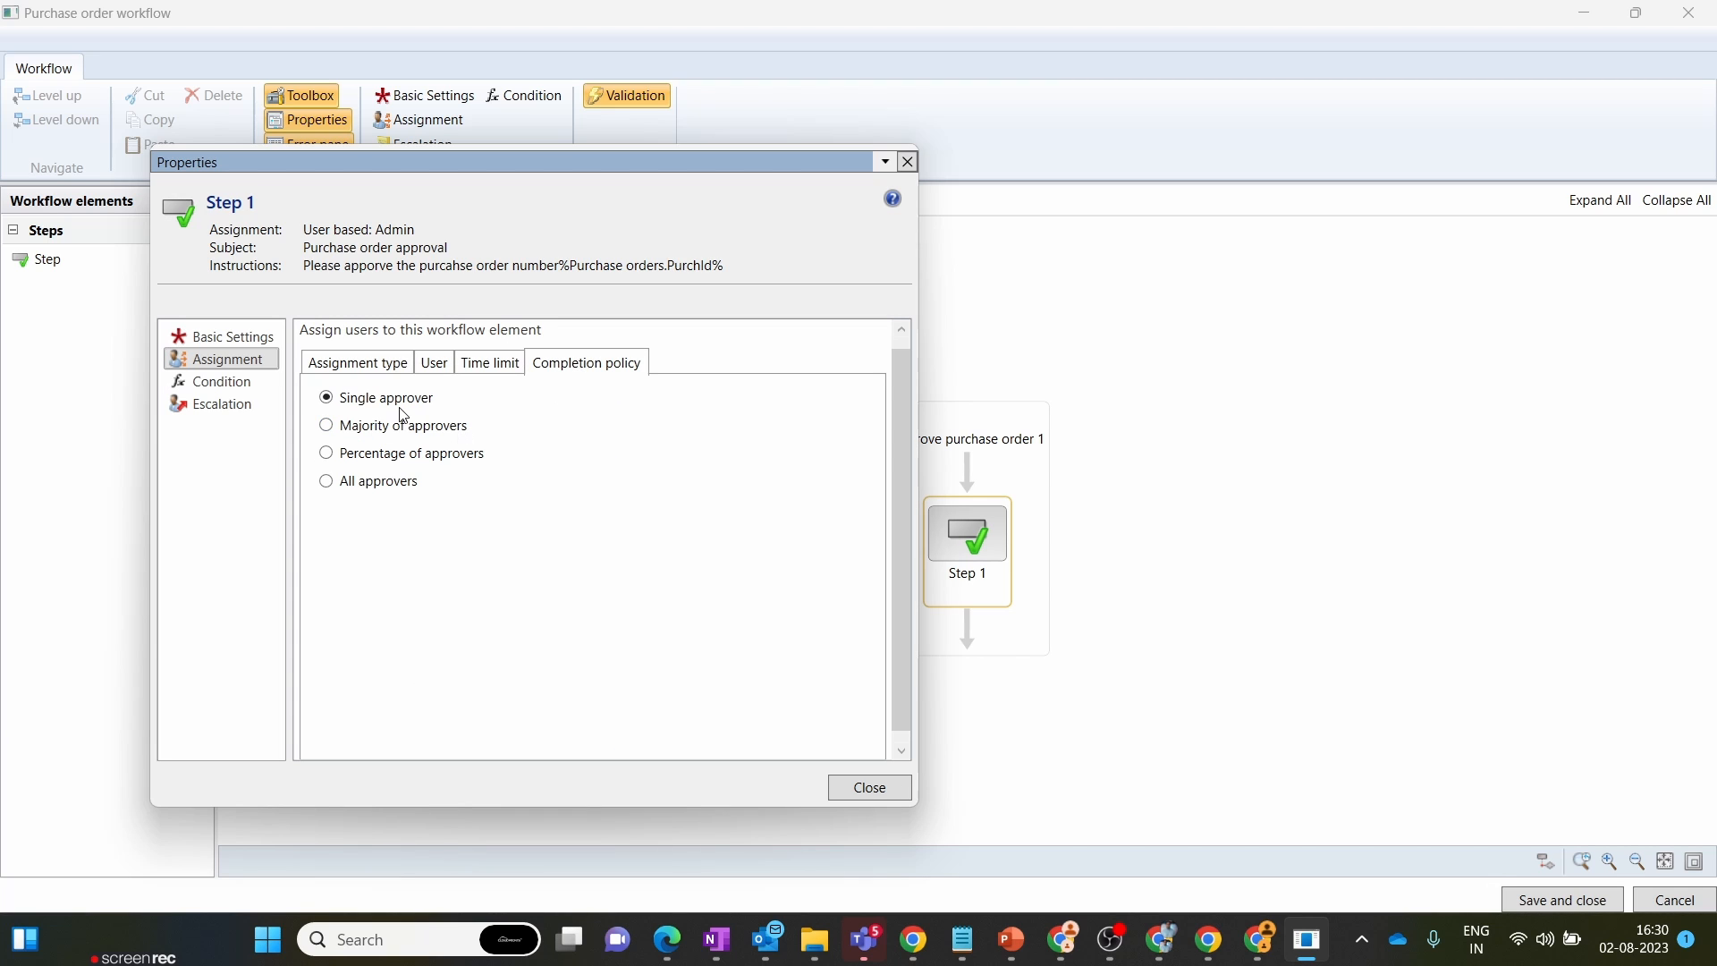
pyautogui.click(389, 365)
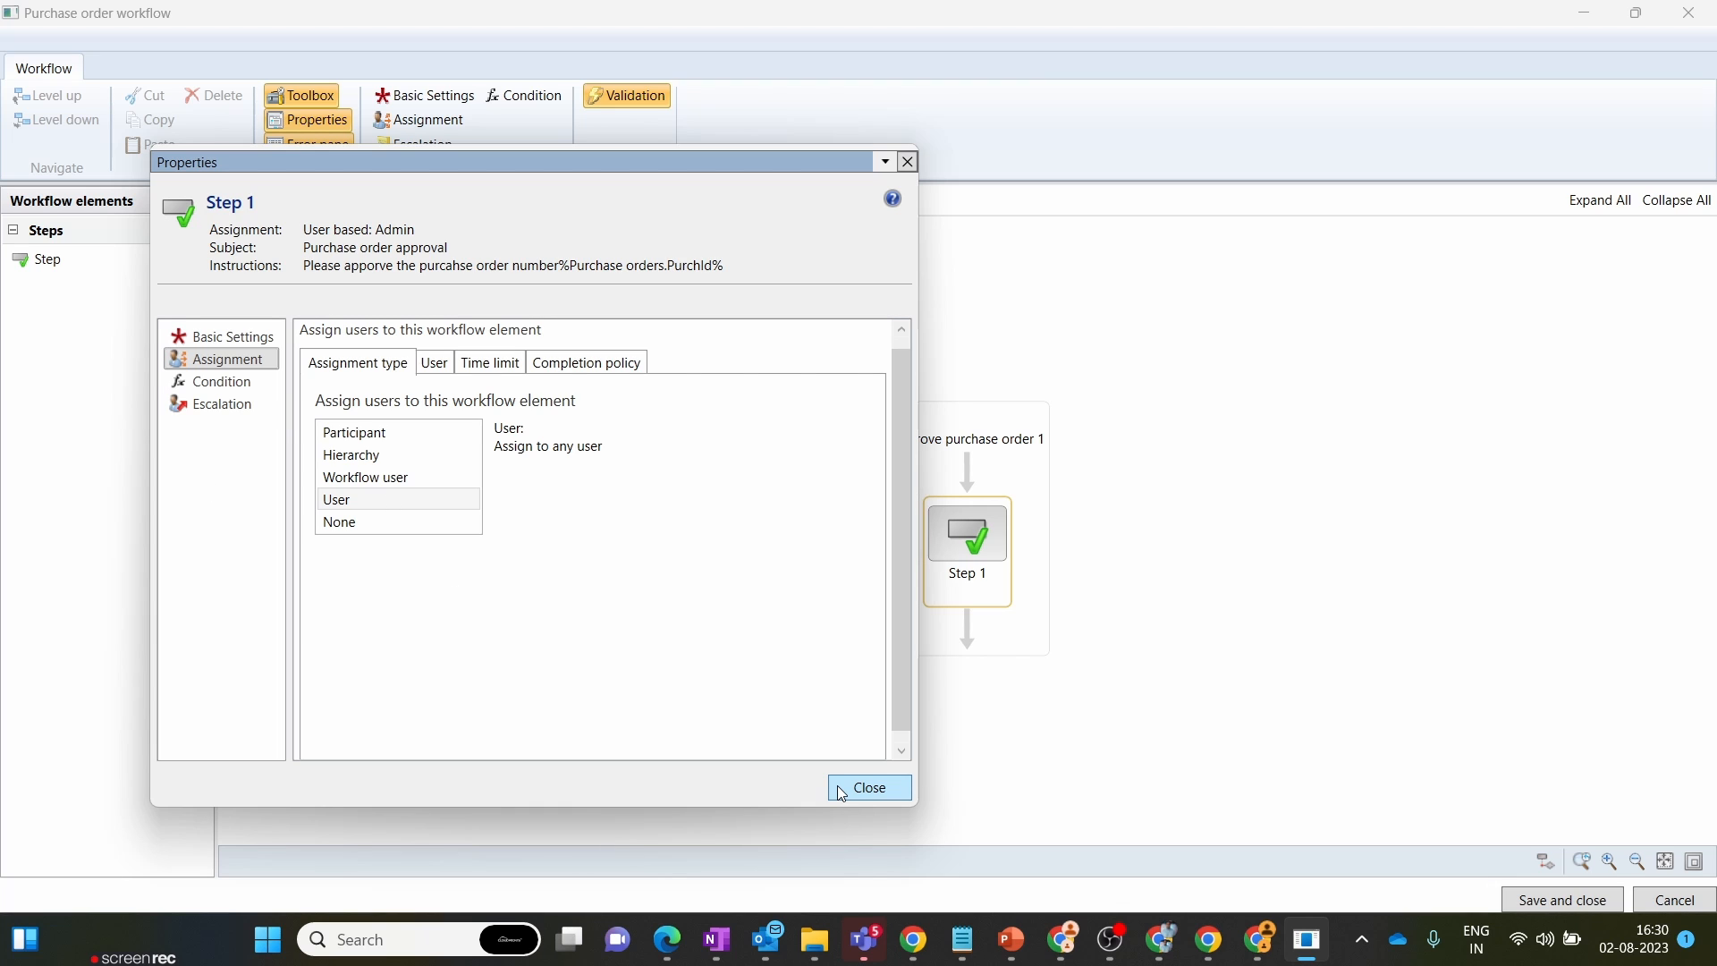
pyautogui.click(868, 788)
# - Reopen Step 1's properties, make the step run only when a condition is met, and add a condition row
pyautogui.rightClick(973, 574)
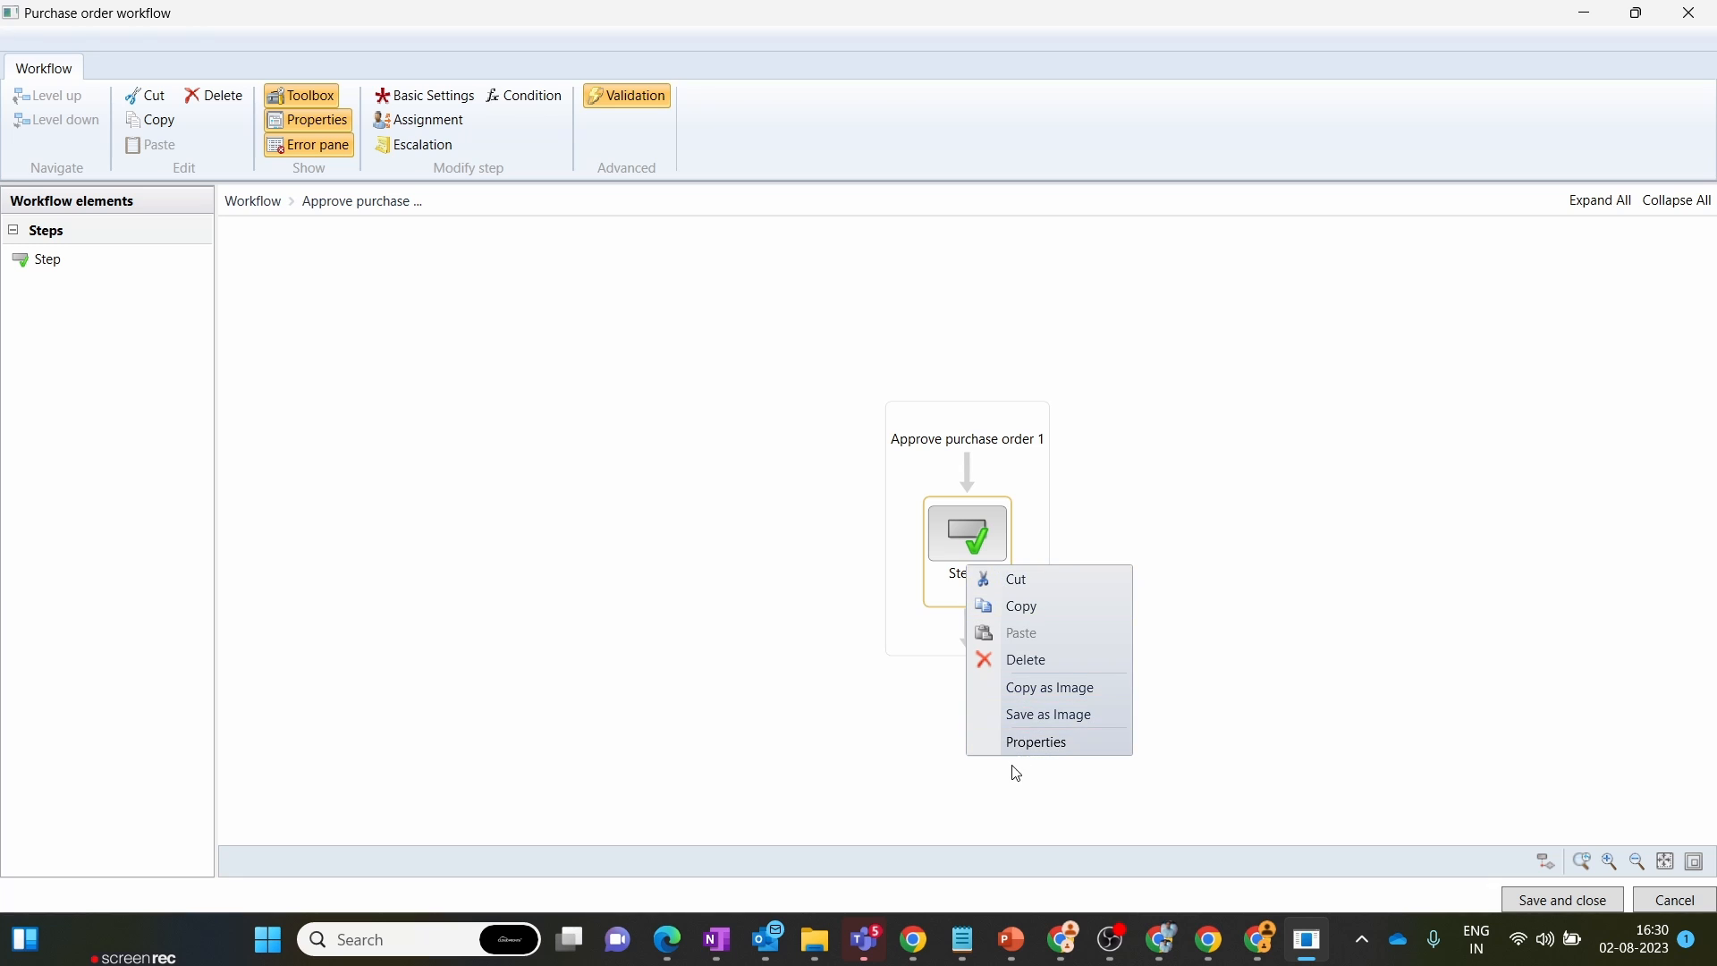
pyautogui.click(1056, 745)
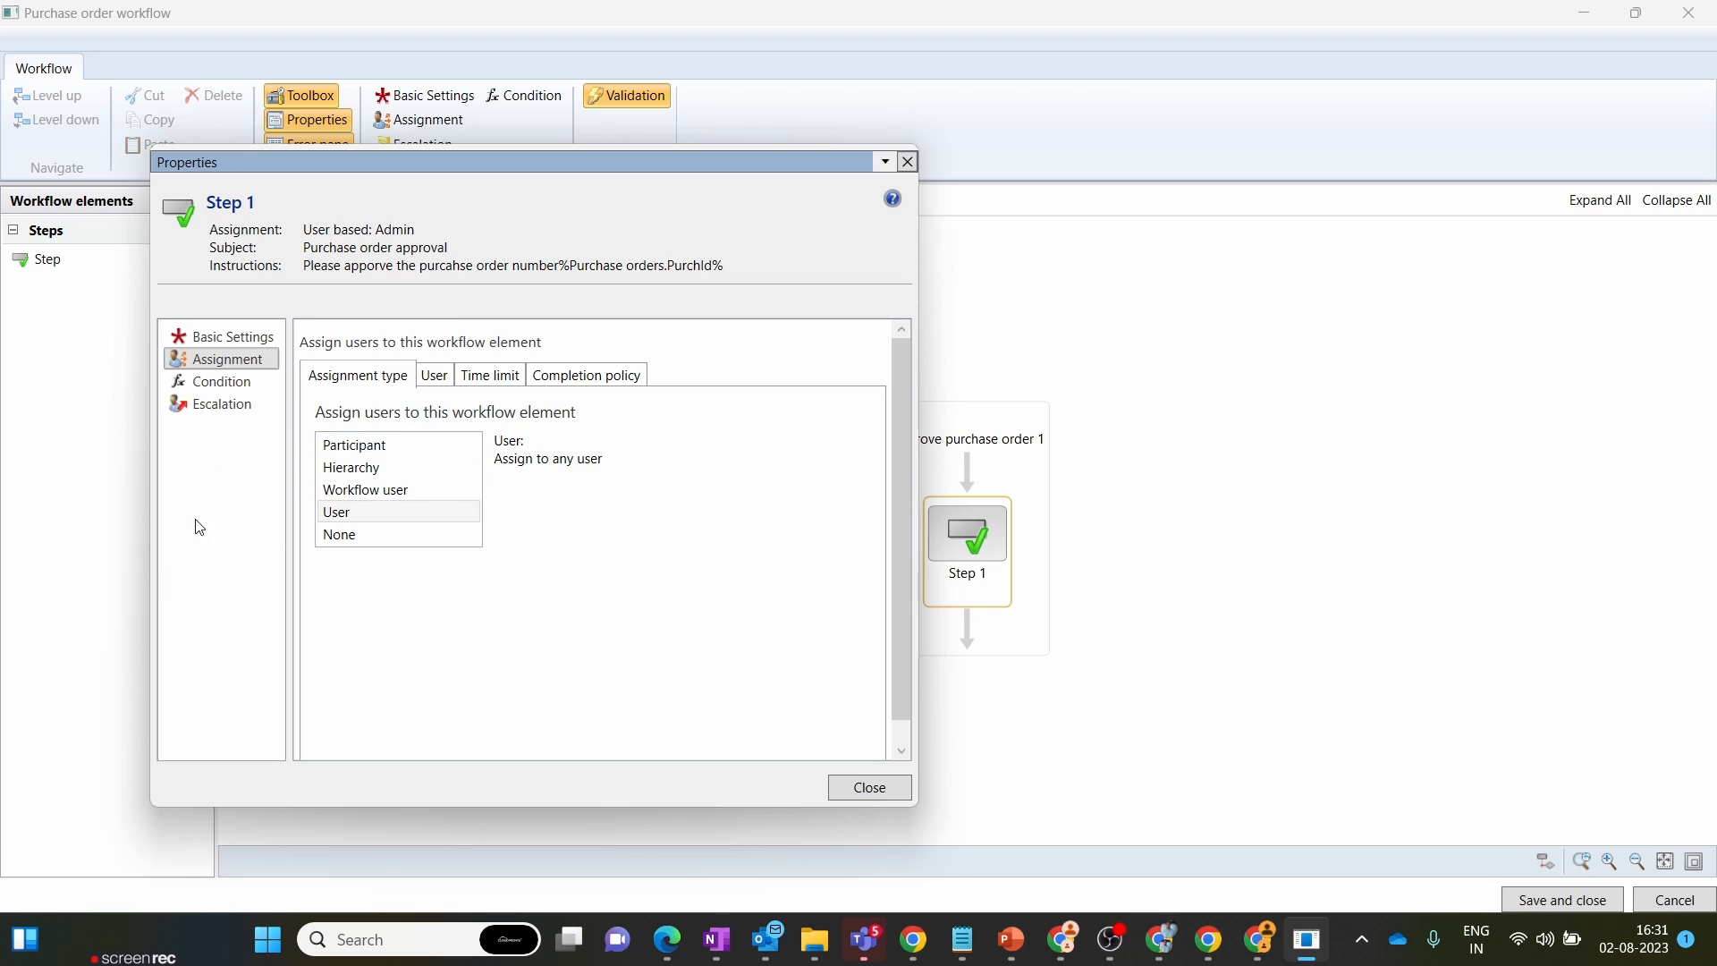
pyautogui.click(227, 383)
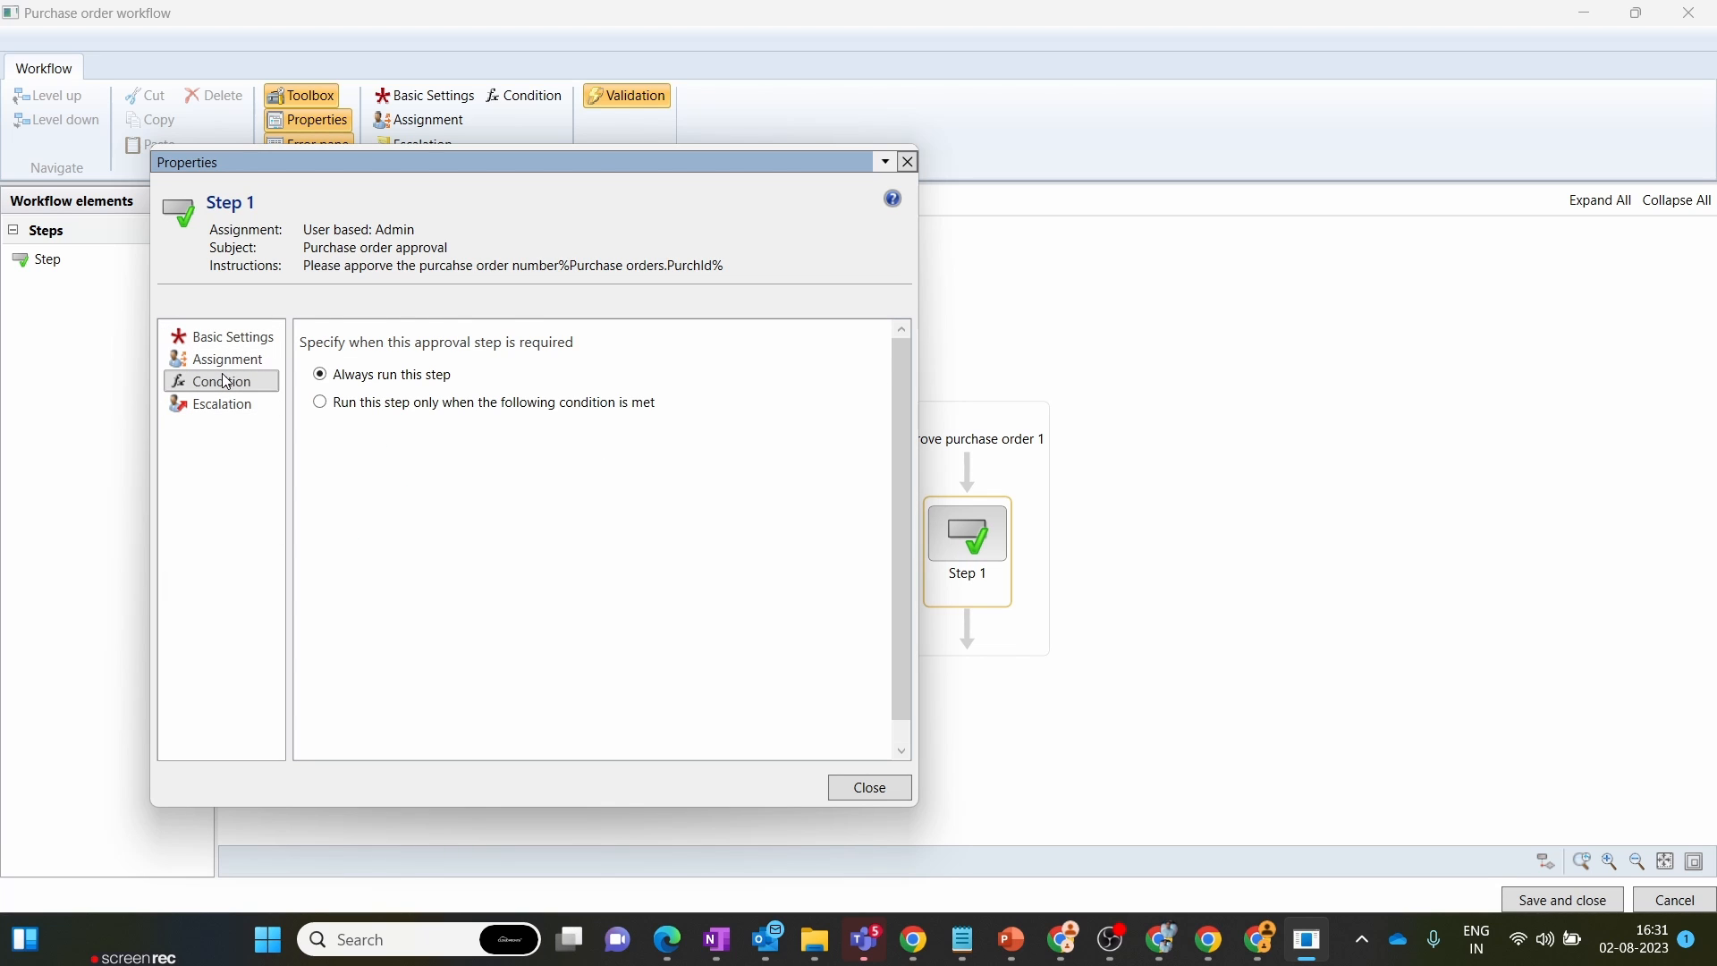
pyautogui.click(539, 404)
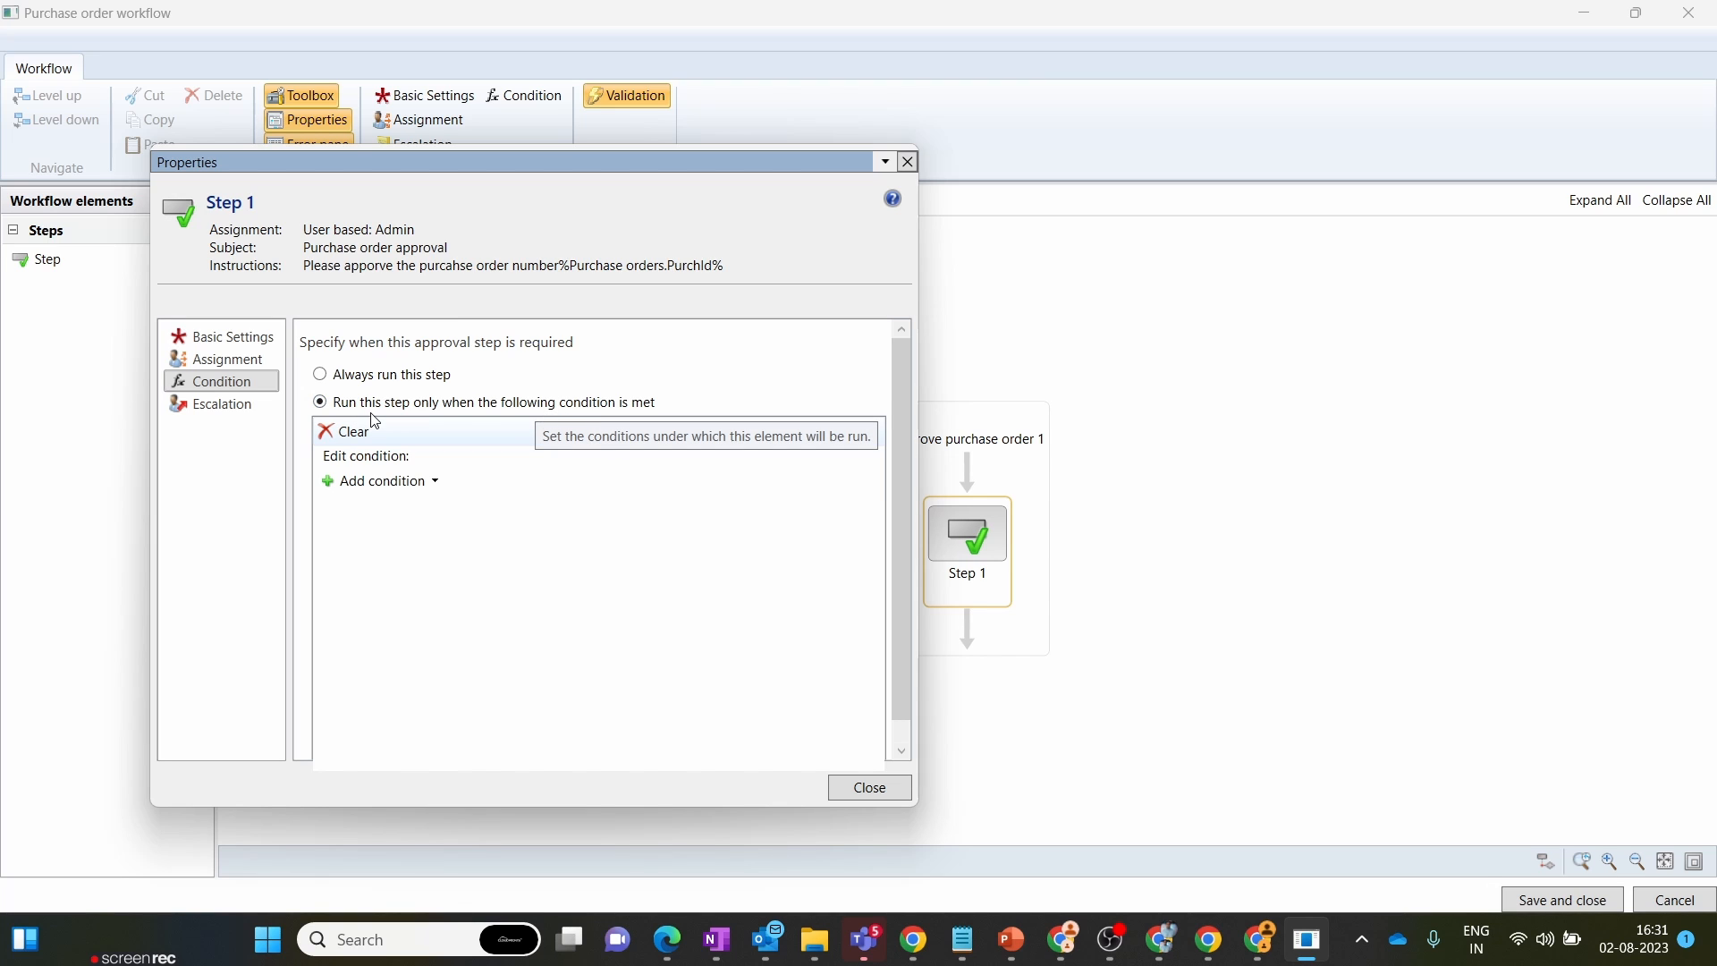
pyautogui.click(415, 481)
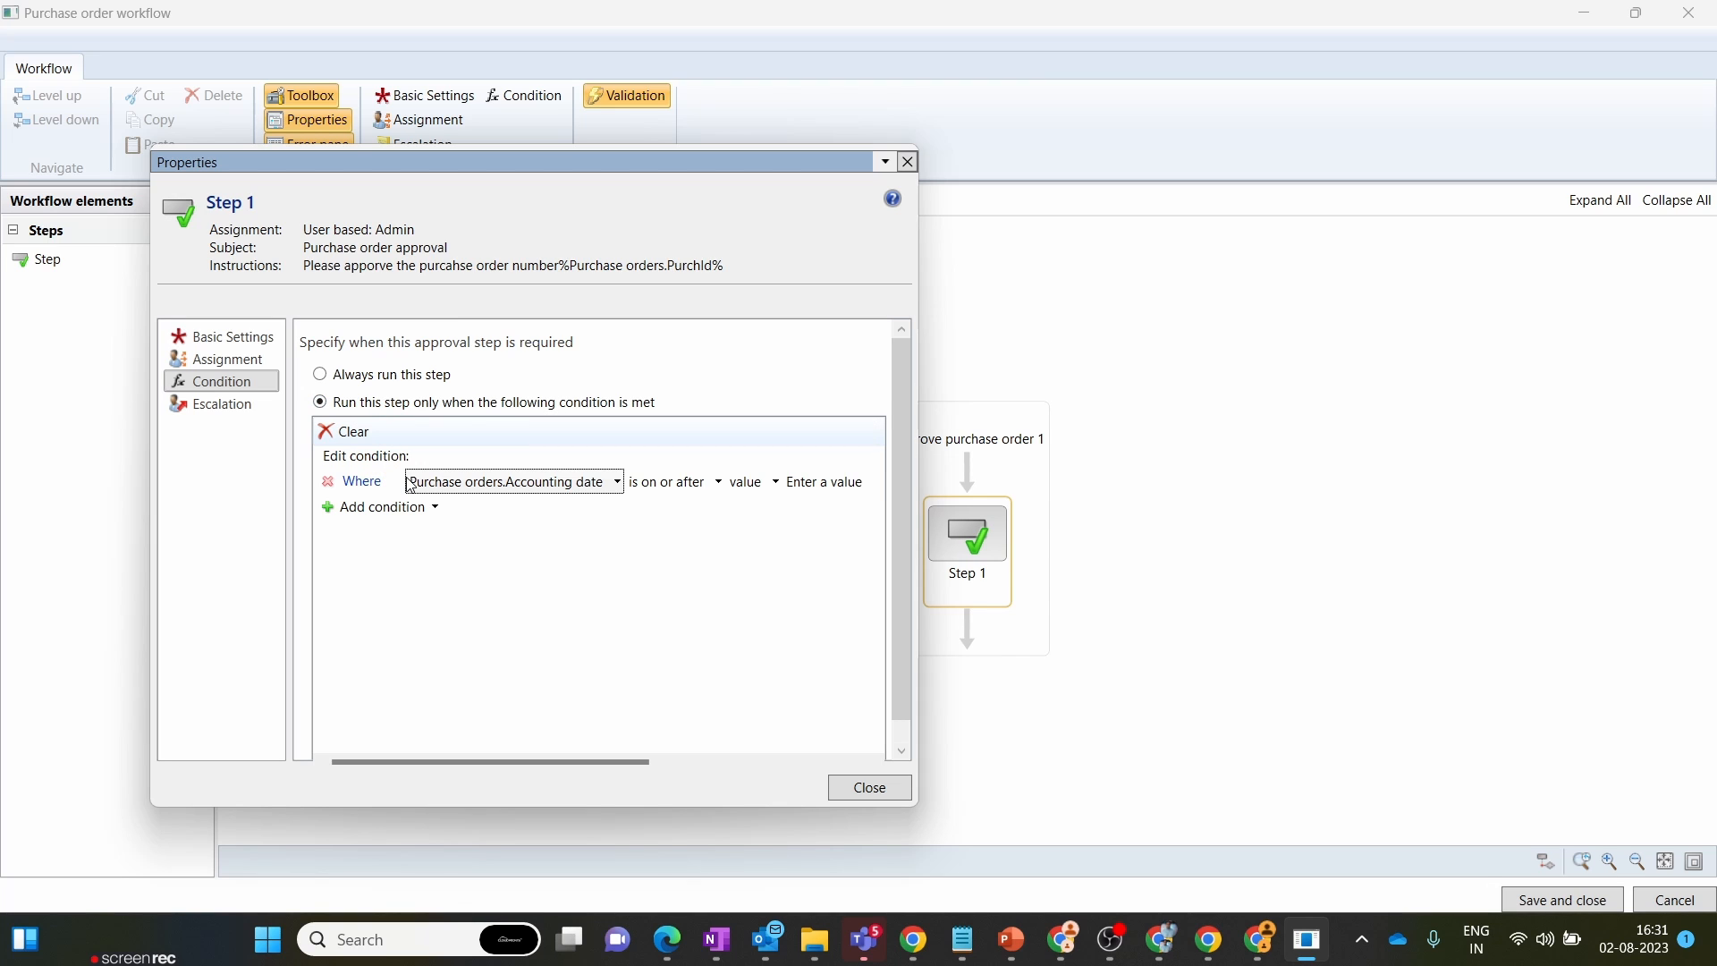
# - Set Step 1's run condition to Purchase orders.Vendor account contains the first vendor account in the vendor lookup
pyautogui.click(421, 483)
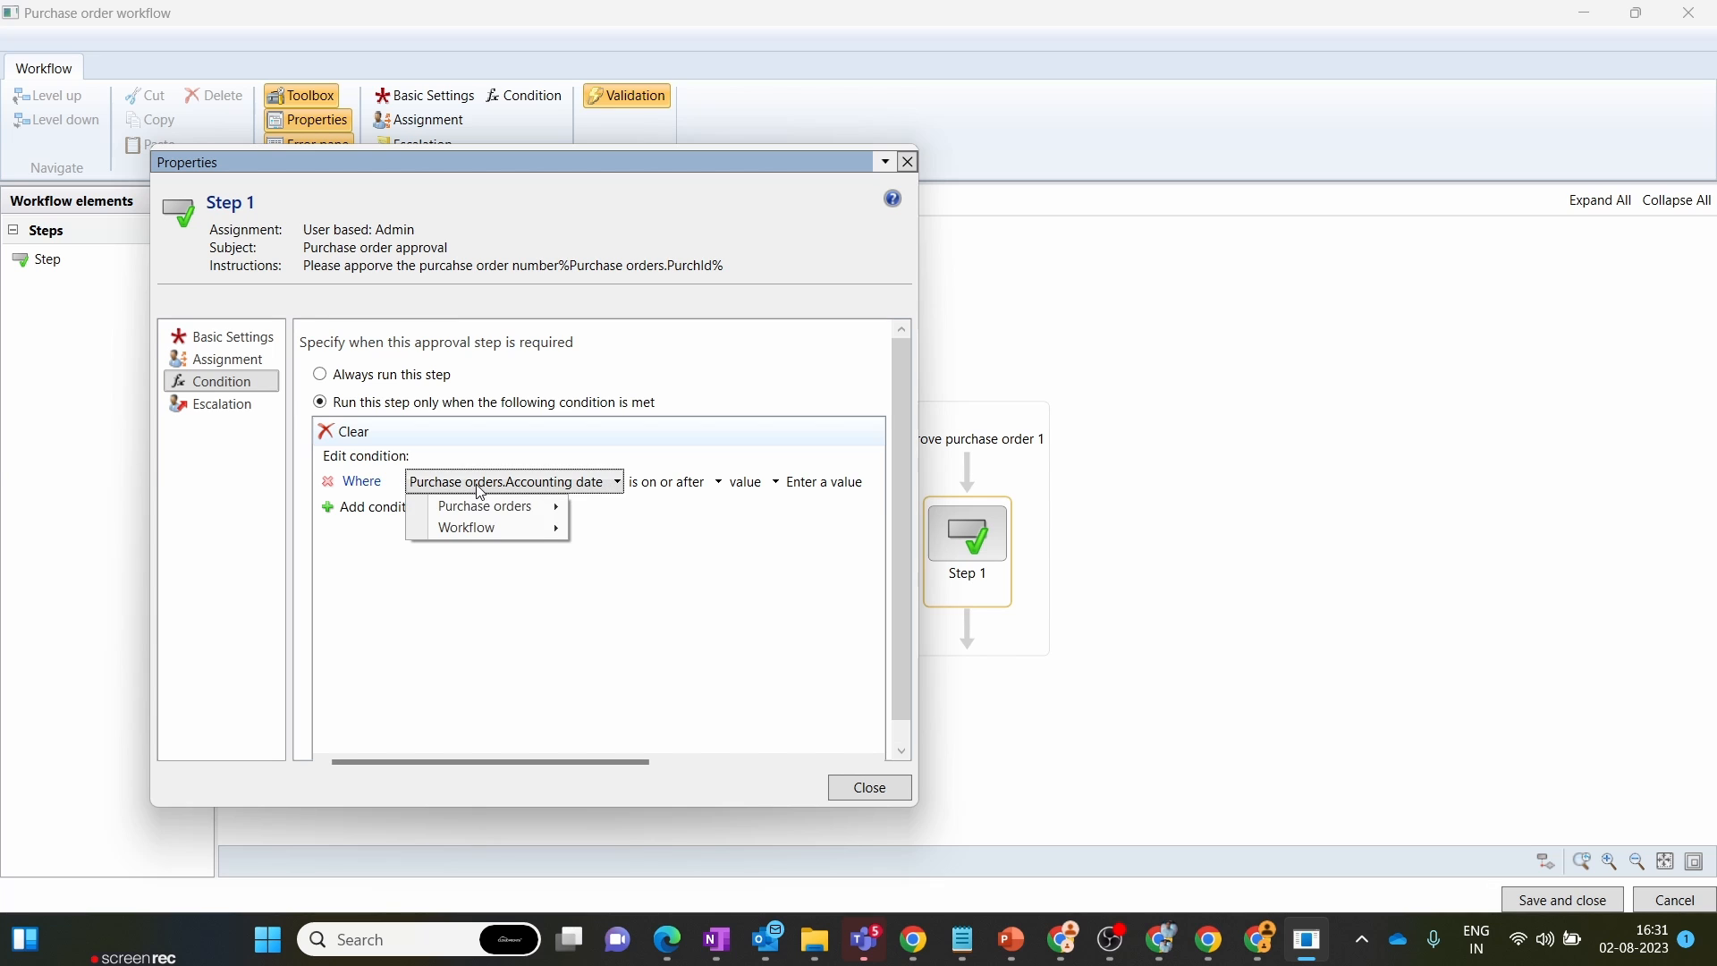
pyautogui.moveTo(477, 514)
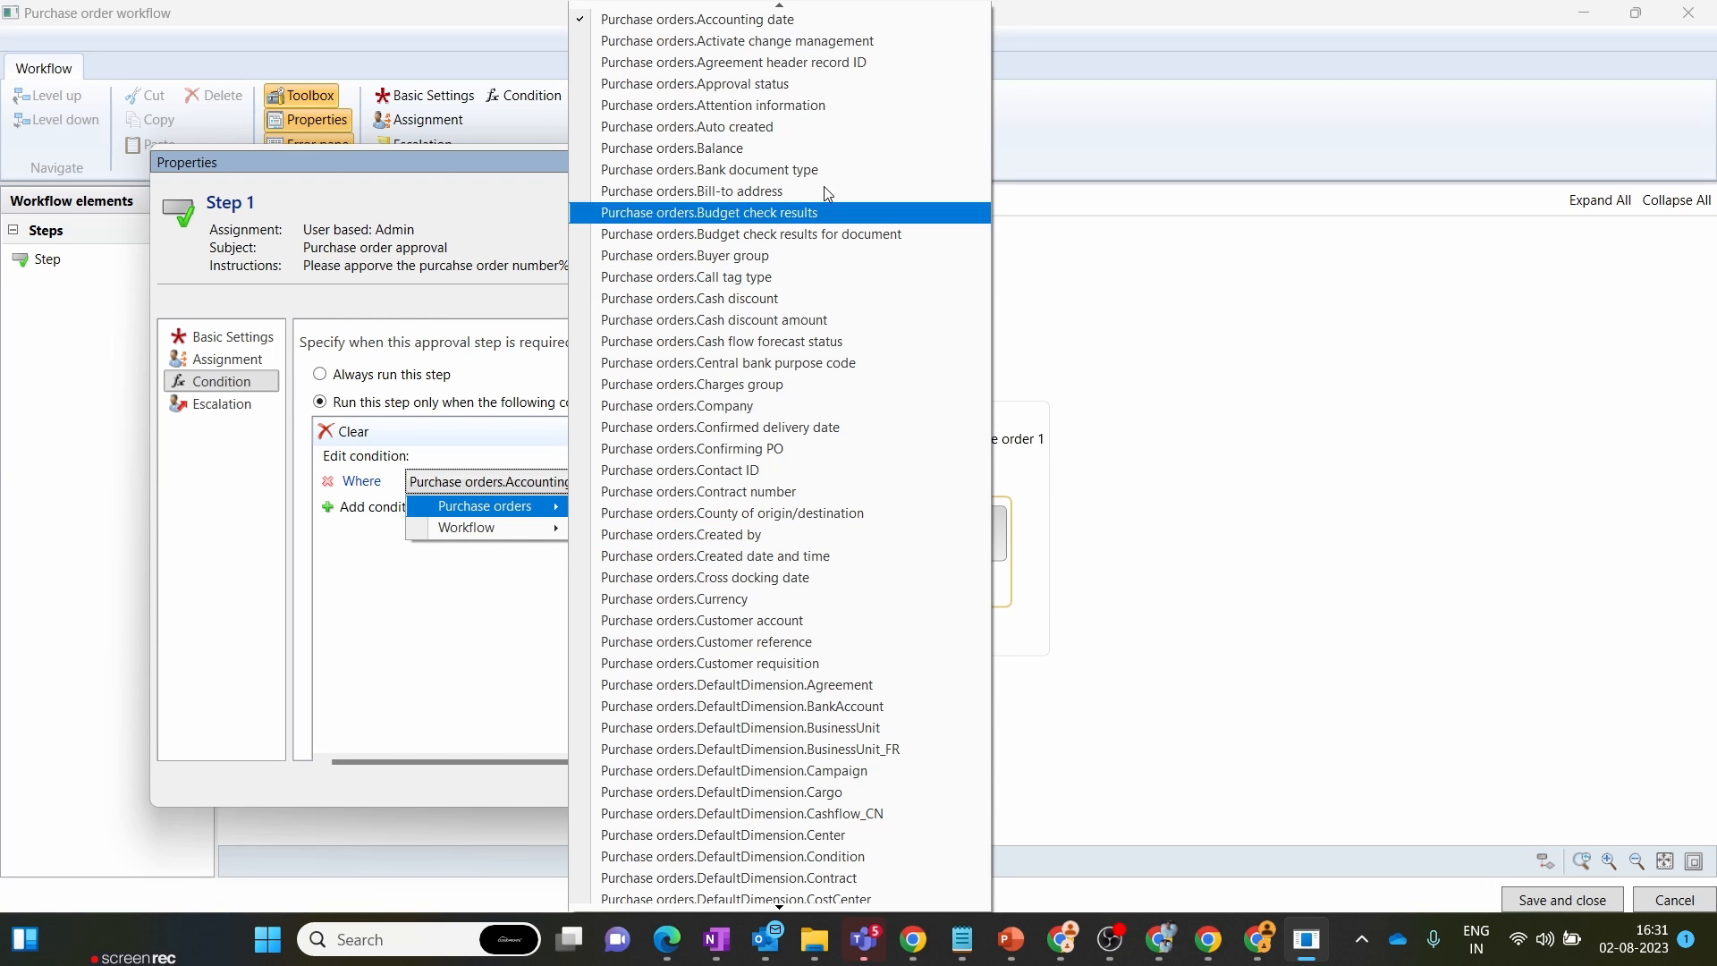
pyautogui.scroll(-13, 759, 748)
pyautogui.scroll(-15, 760, 748)
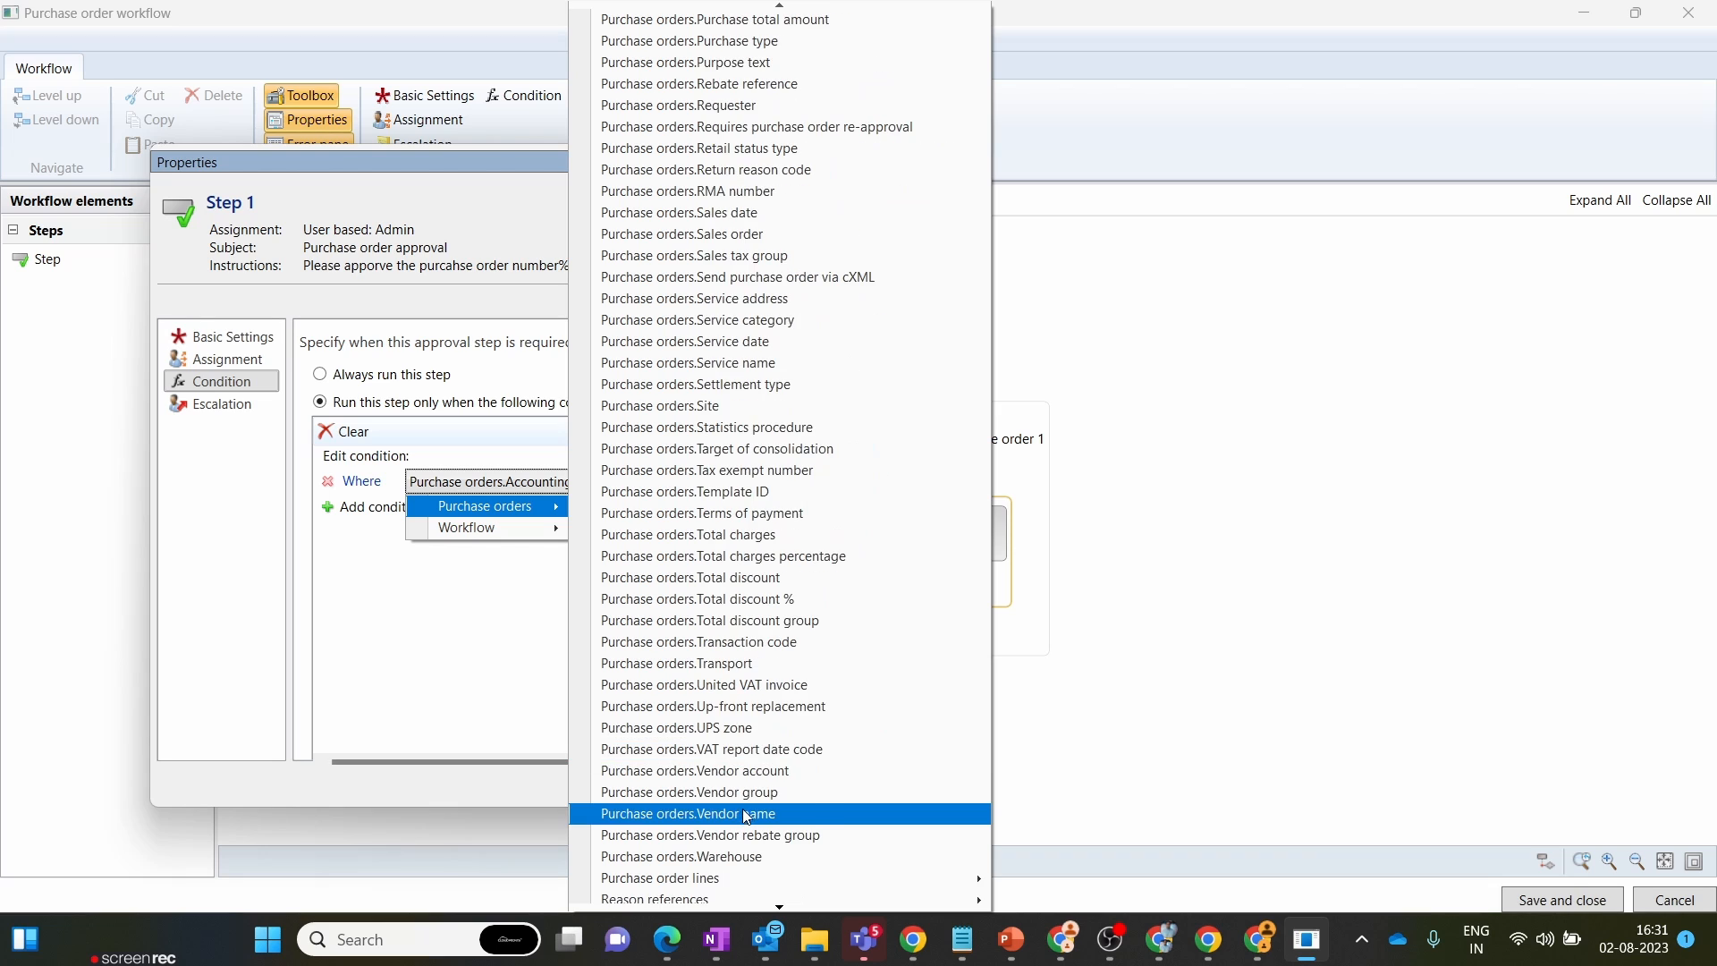
pyautogui.click(752, 774)
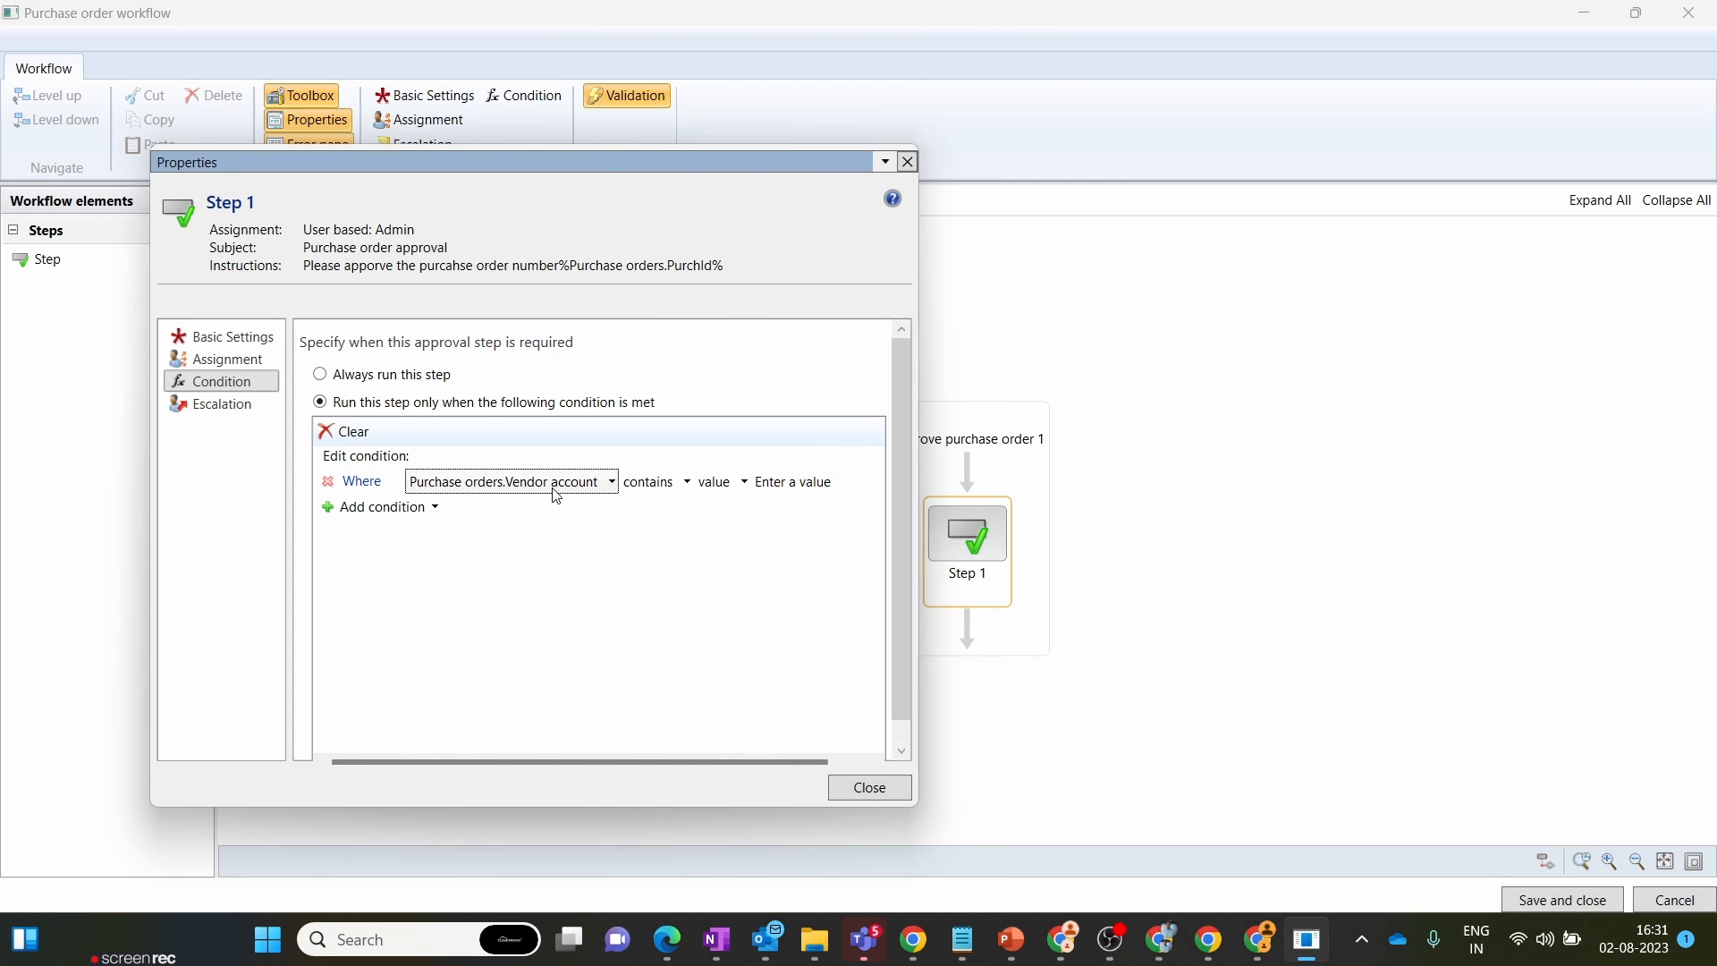
pyautogui.click(745, 488)
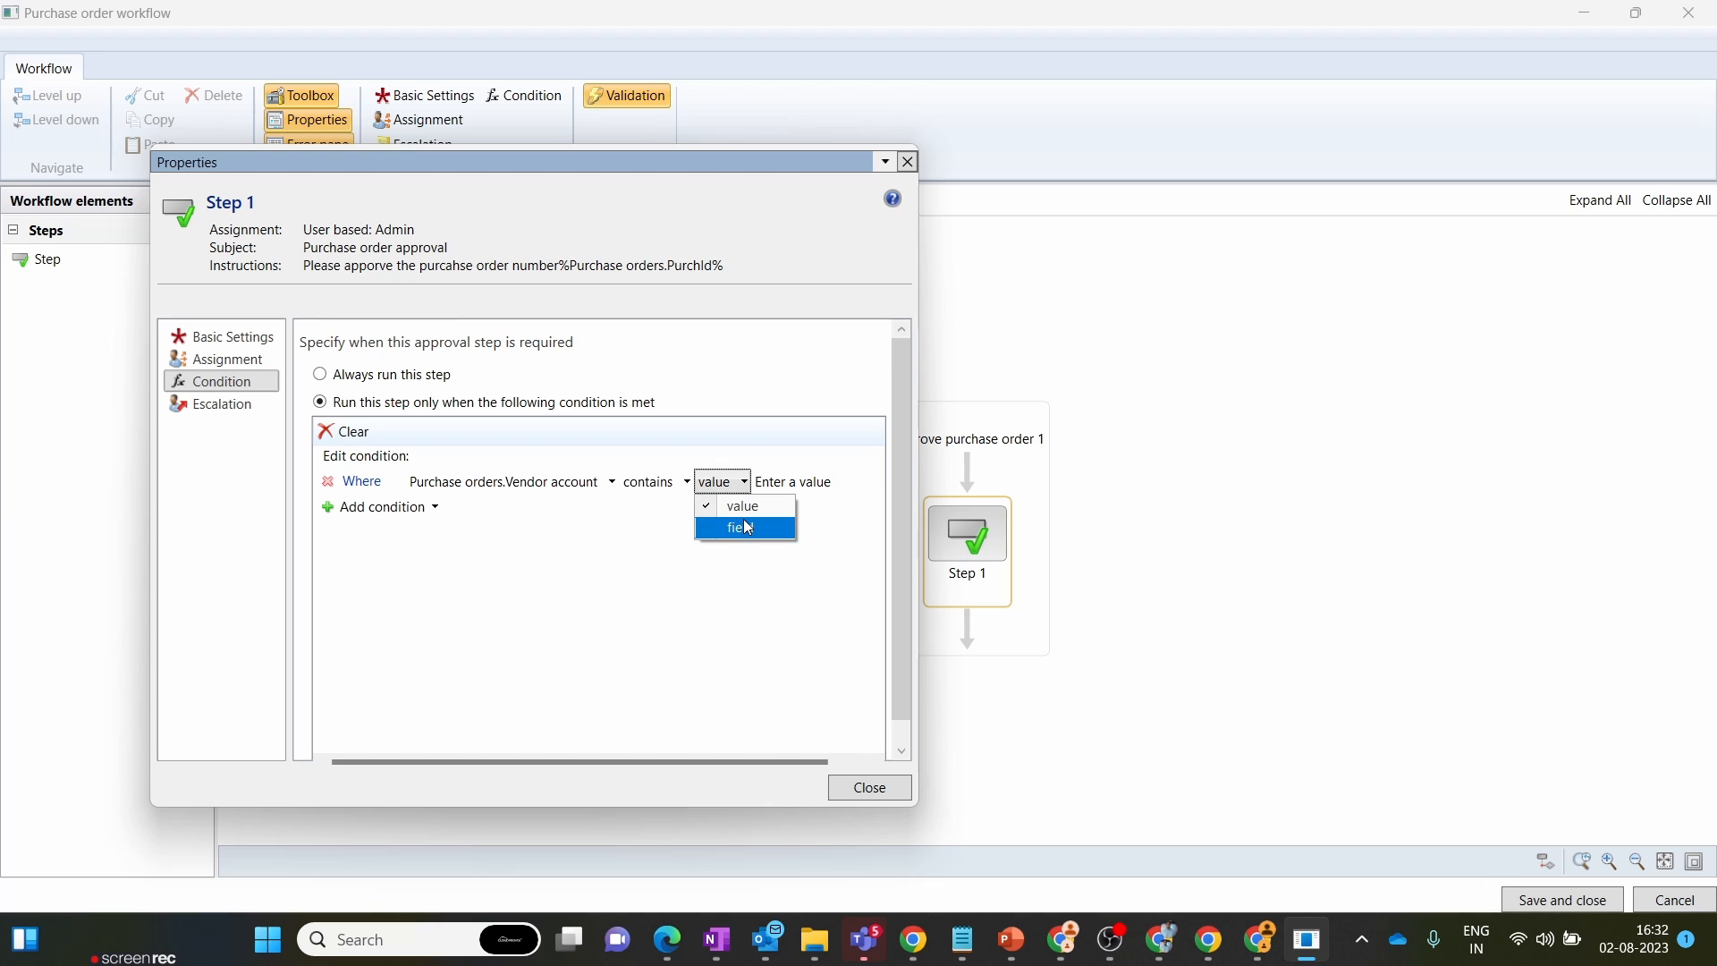
pyautogui.click(799, 484)
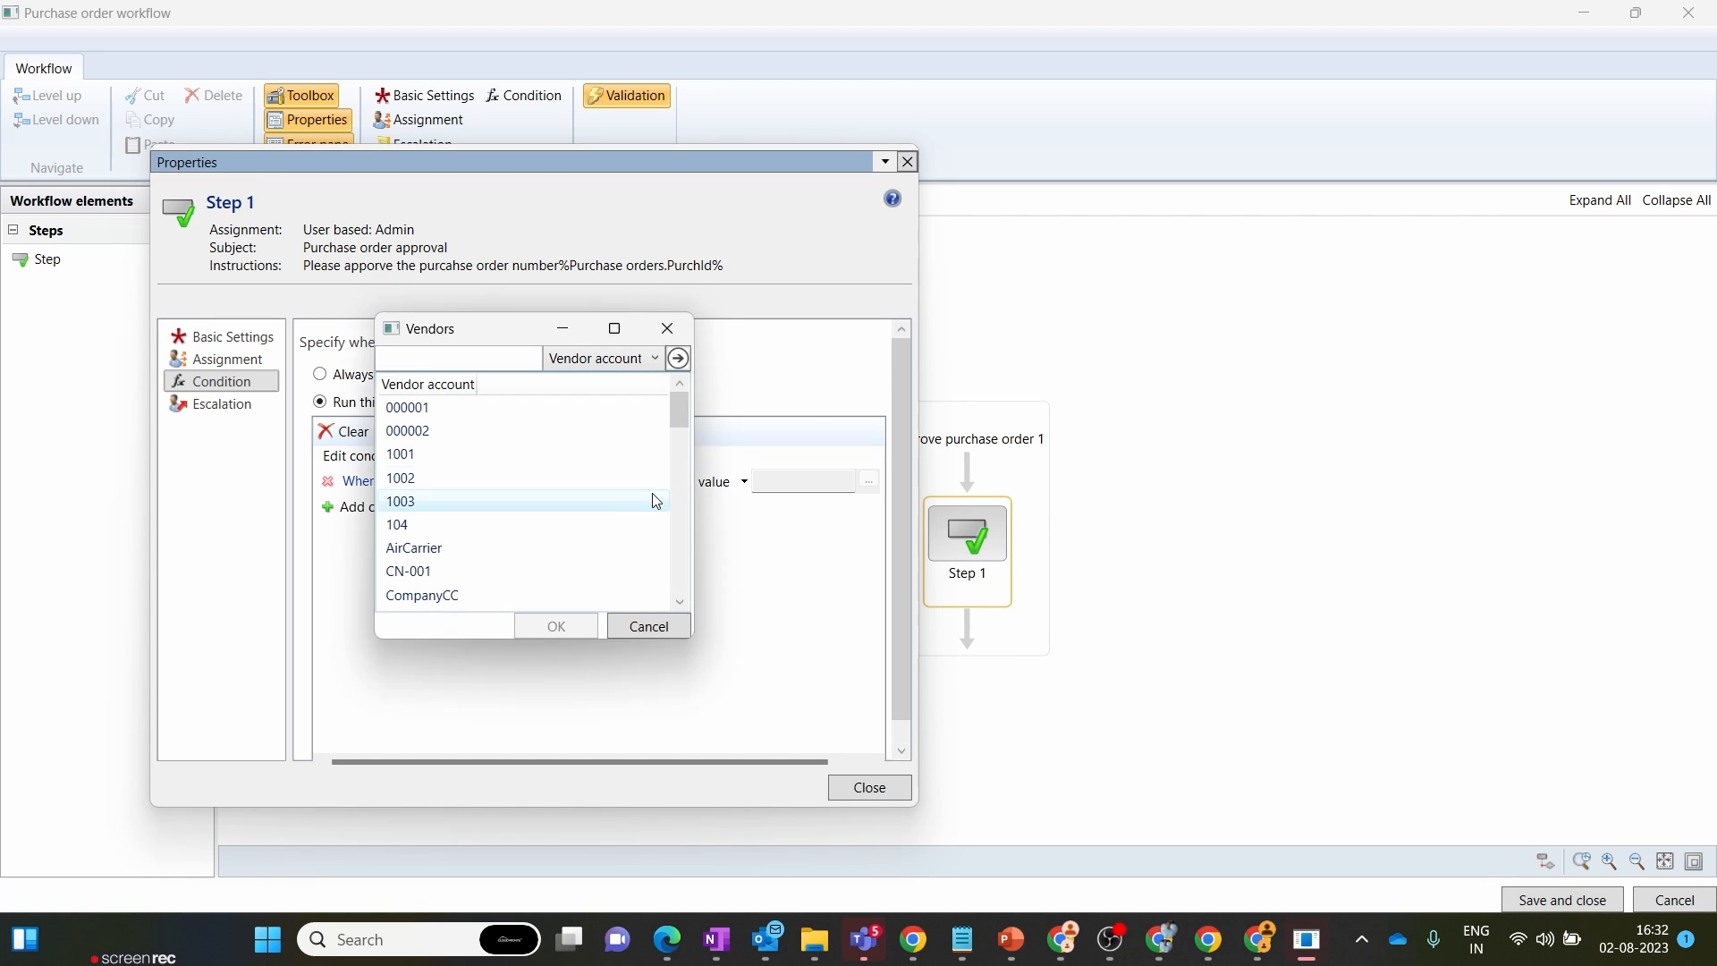
pyautogui.click(499, 422)
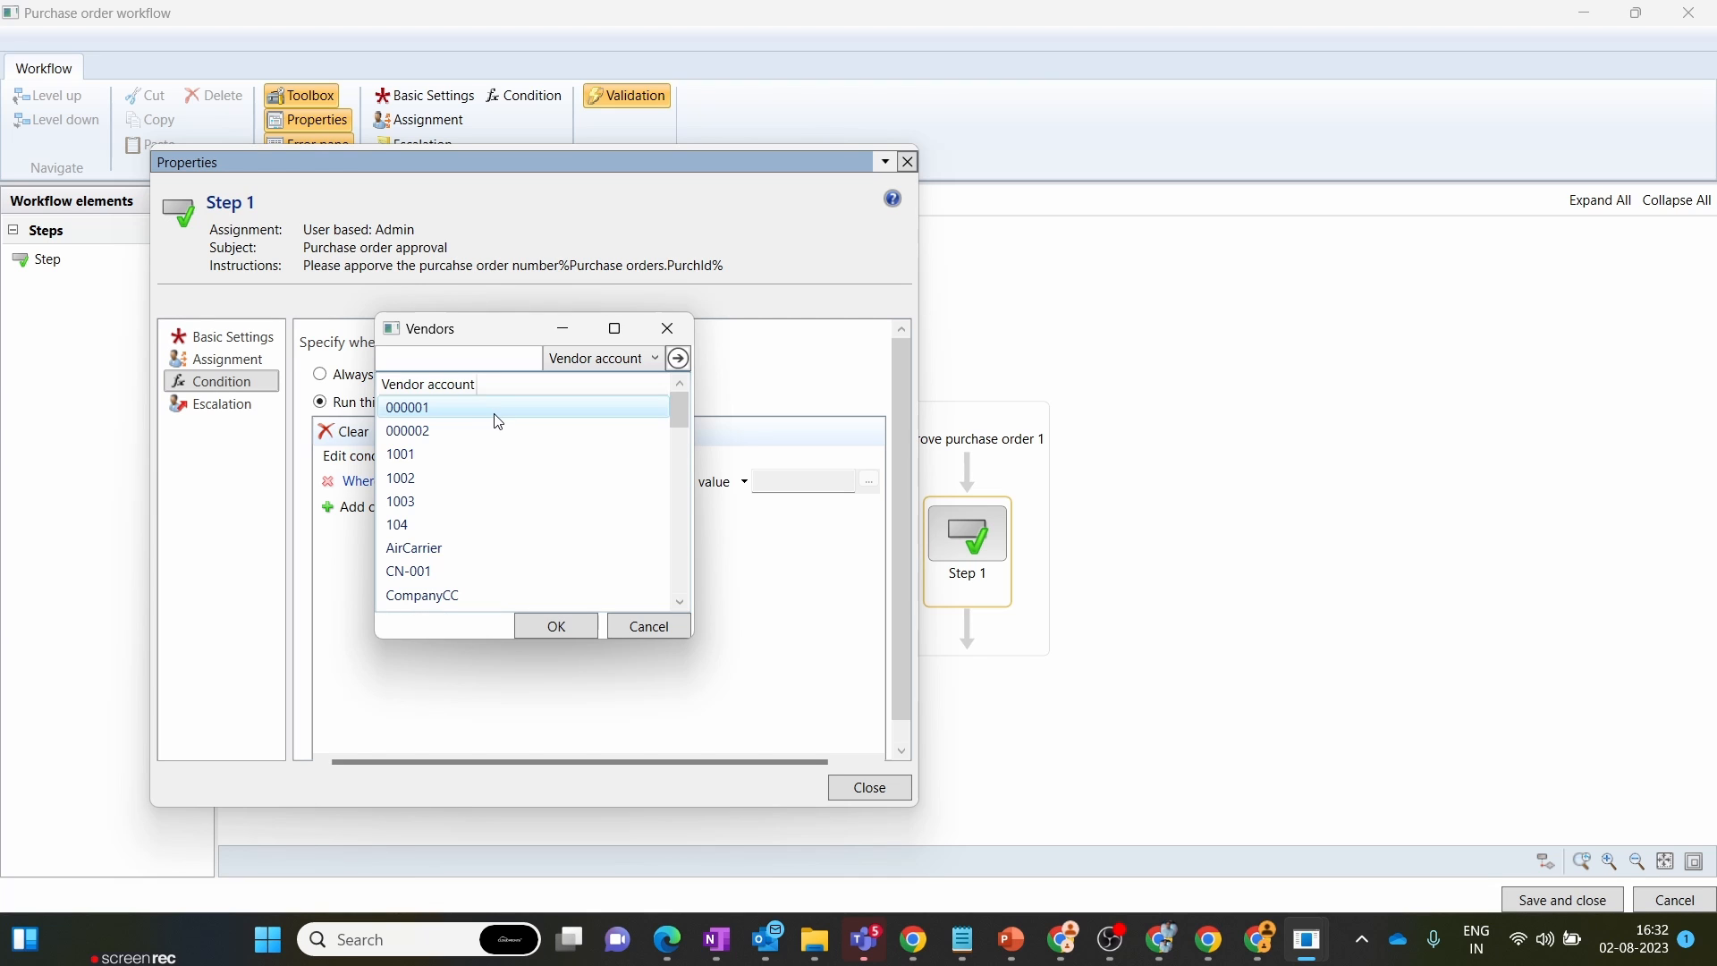
pyautogui.click(544, 629)
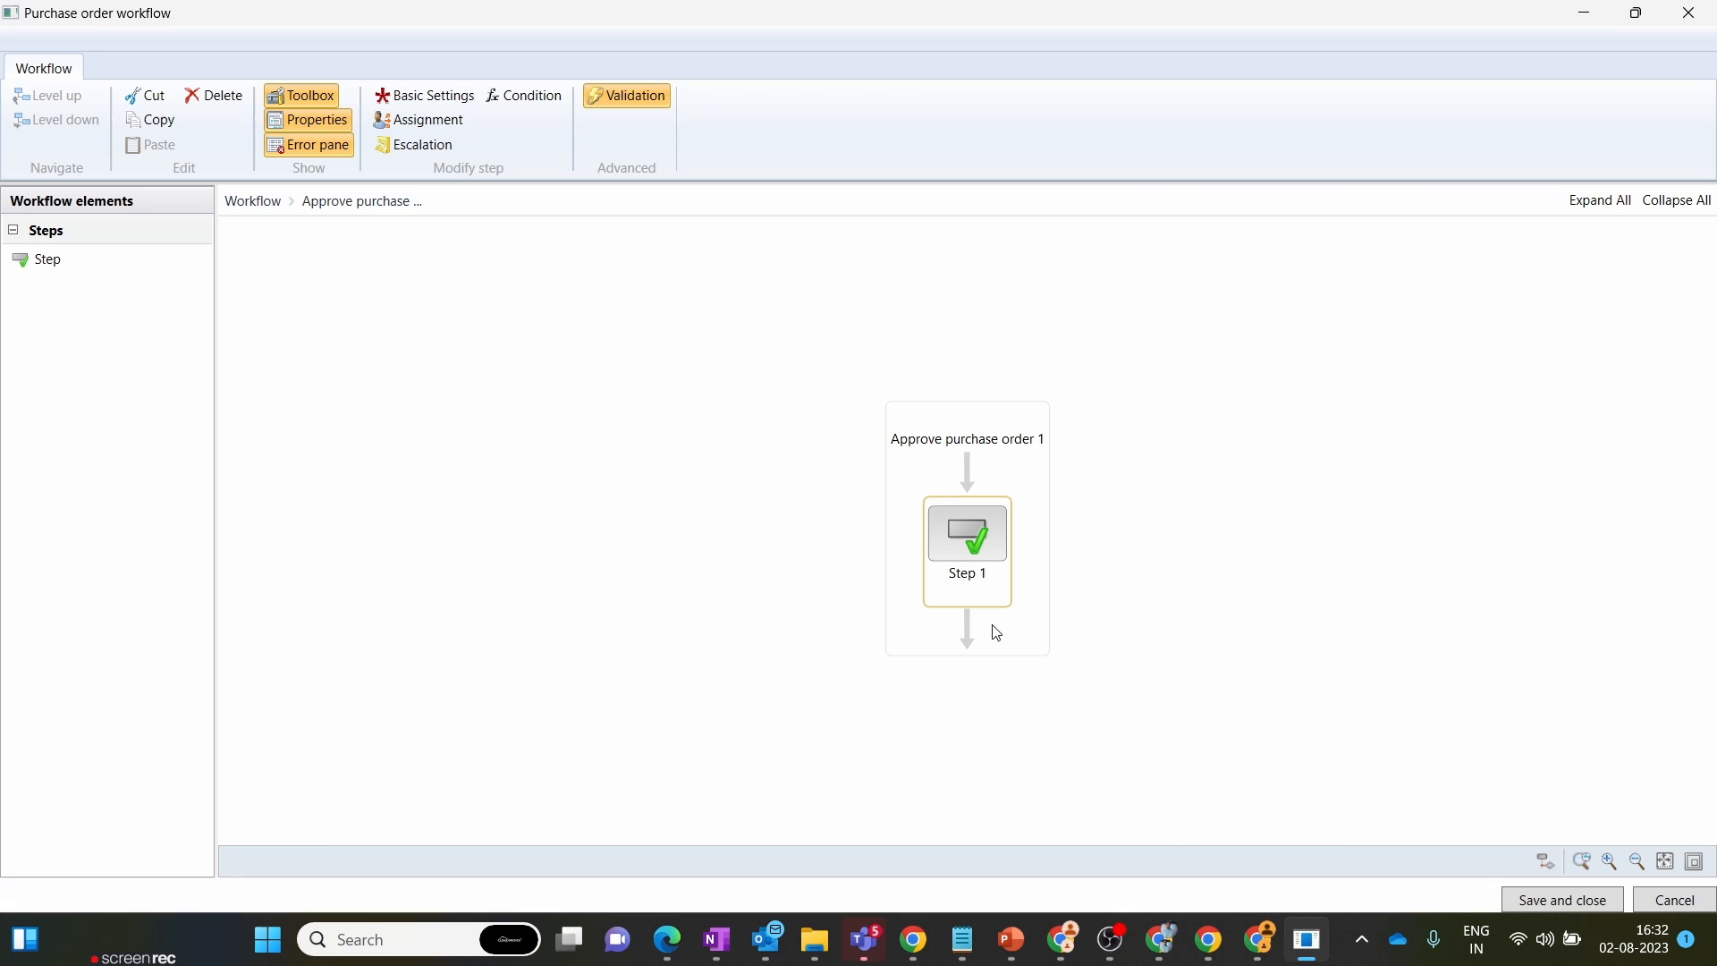
# - Reopen Step 1's properties, review its basic settings, assigned user and run condition, and close the properties
pyautogui.doubleClick(988, 617)
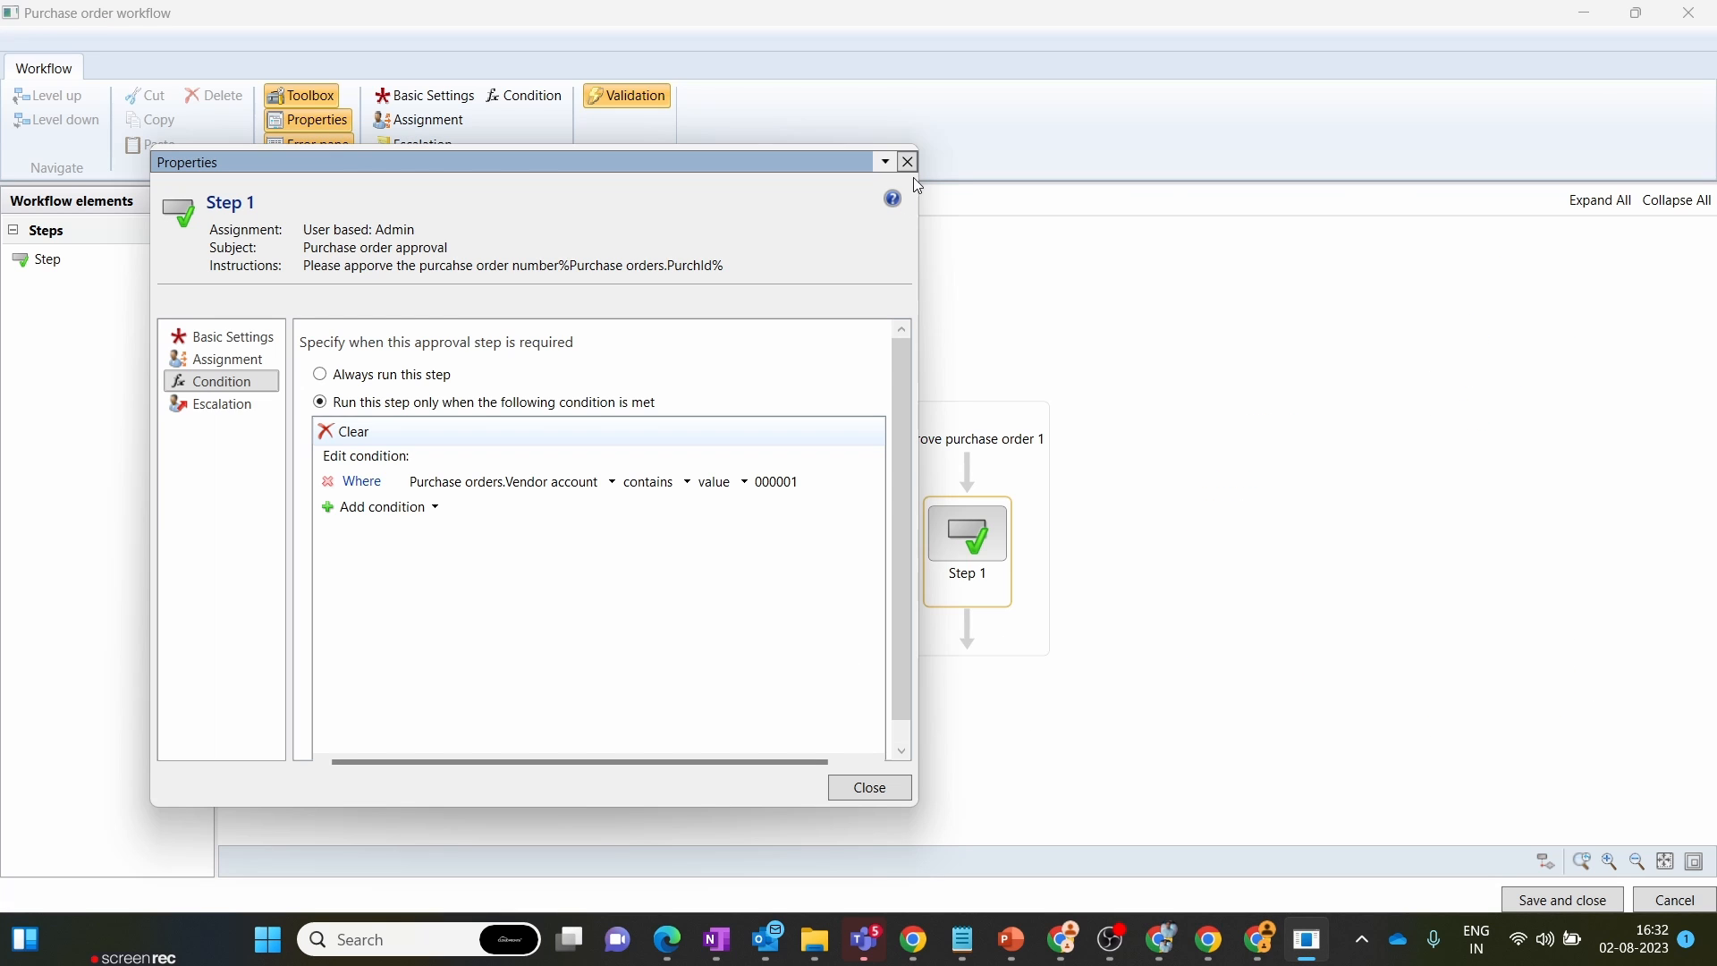
pyautogui.click(913, 162)
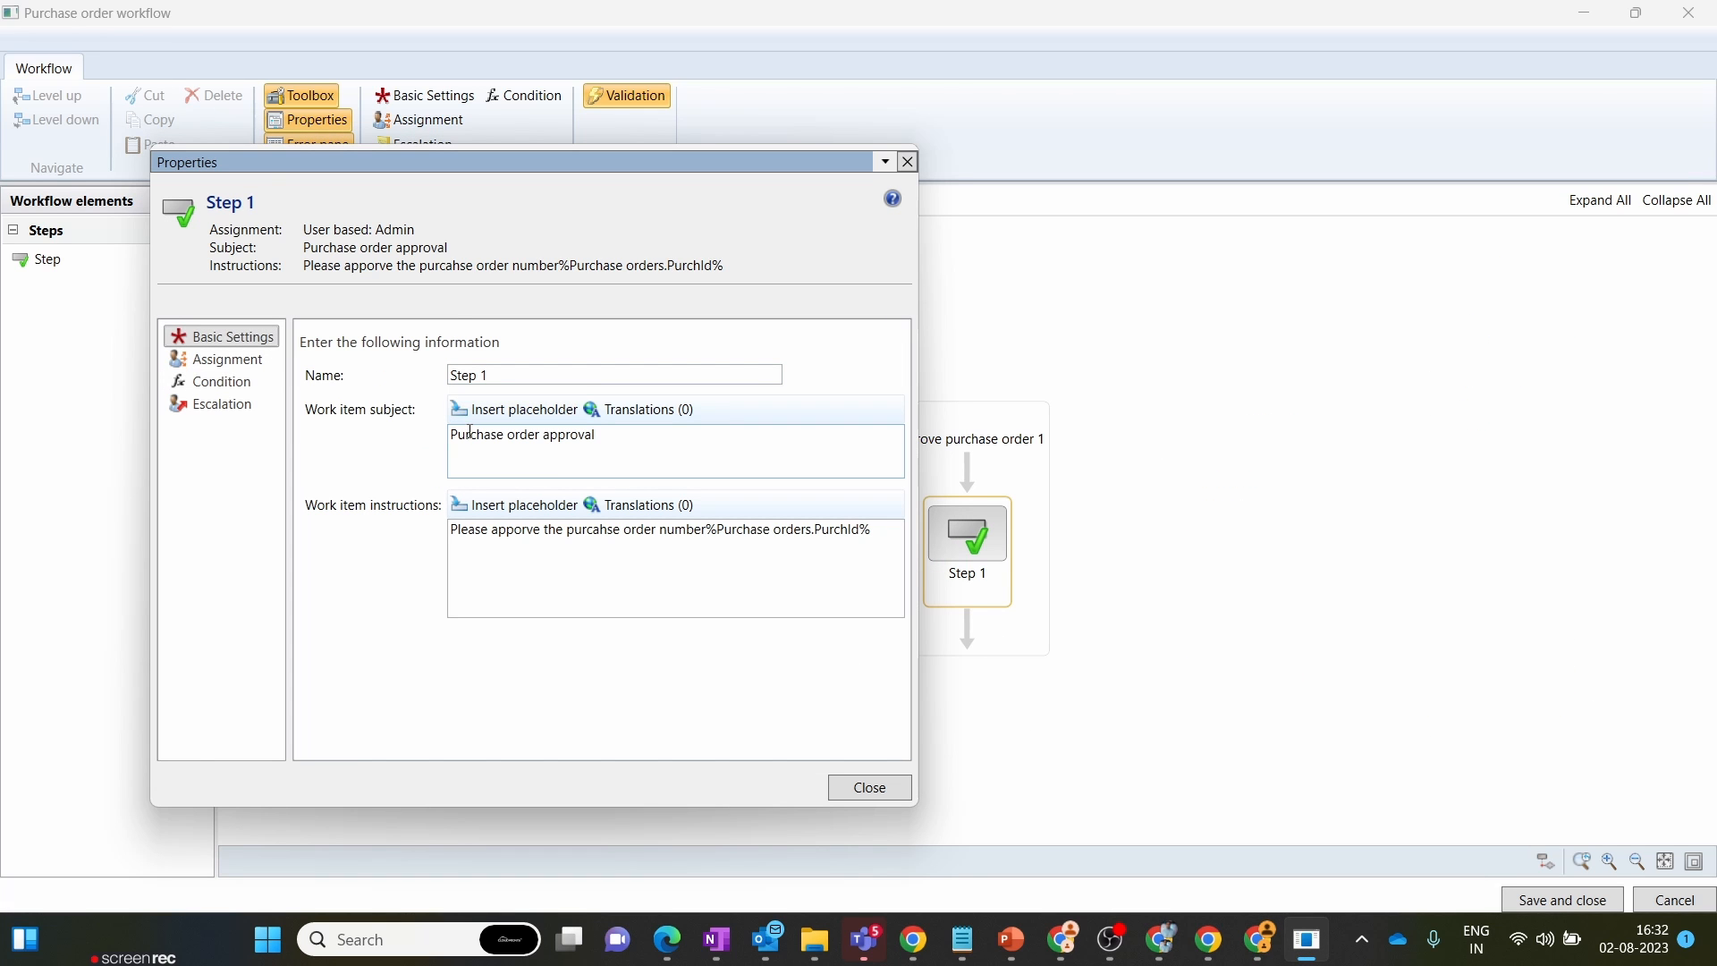
pyautogui.moveTo(644, 448); pyautogui.dragTo(452, 440)
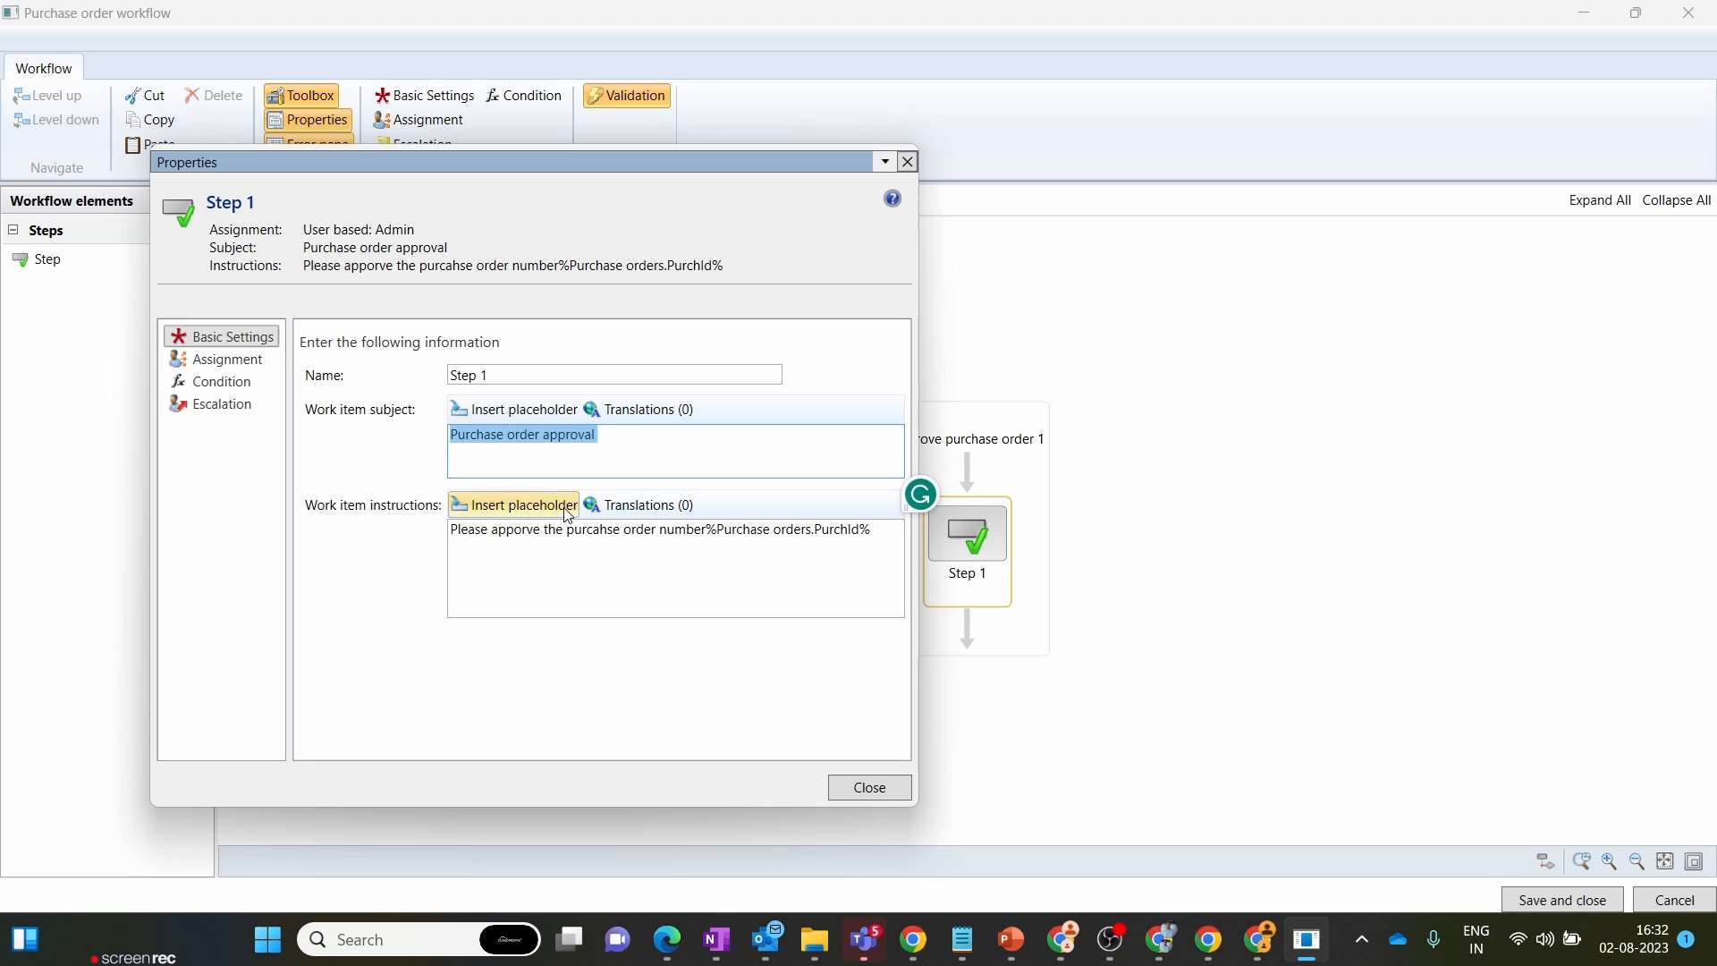
pyautogui.click(204, 362)
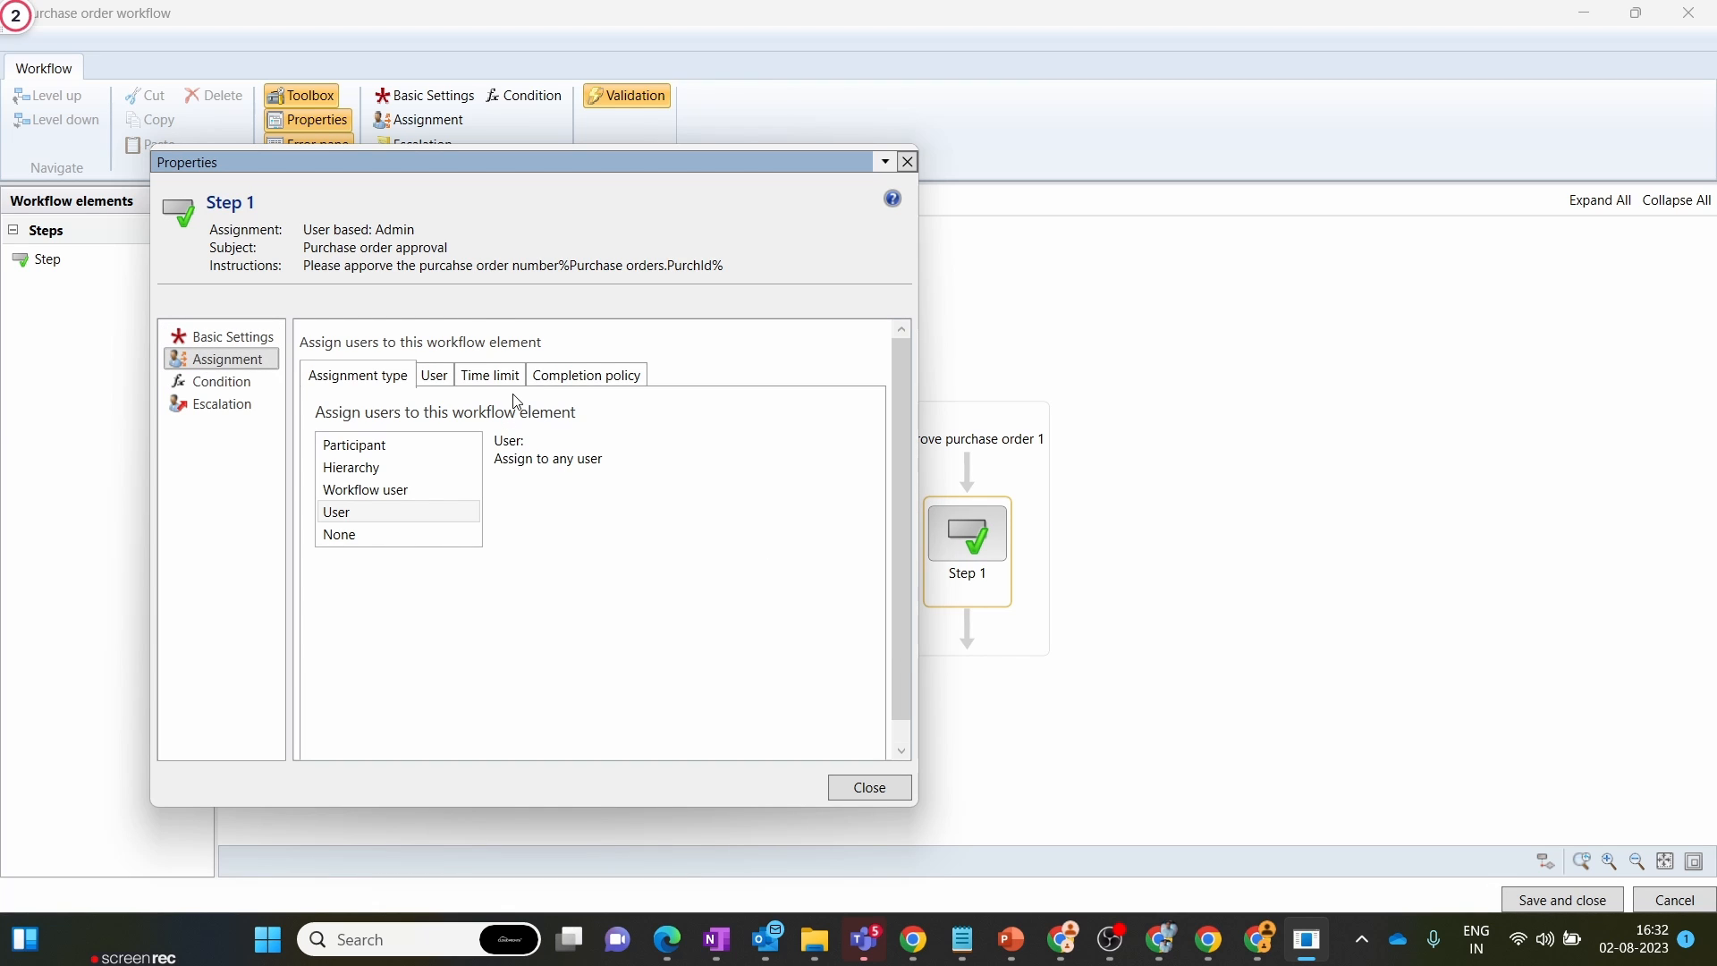
pyautogui.click(436, 376)
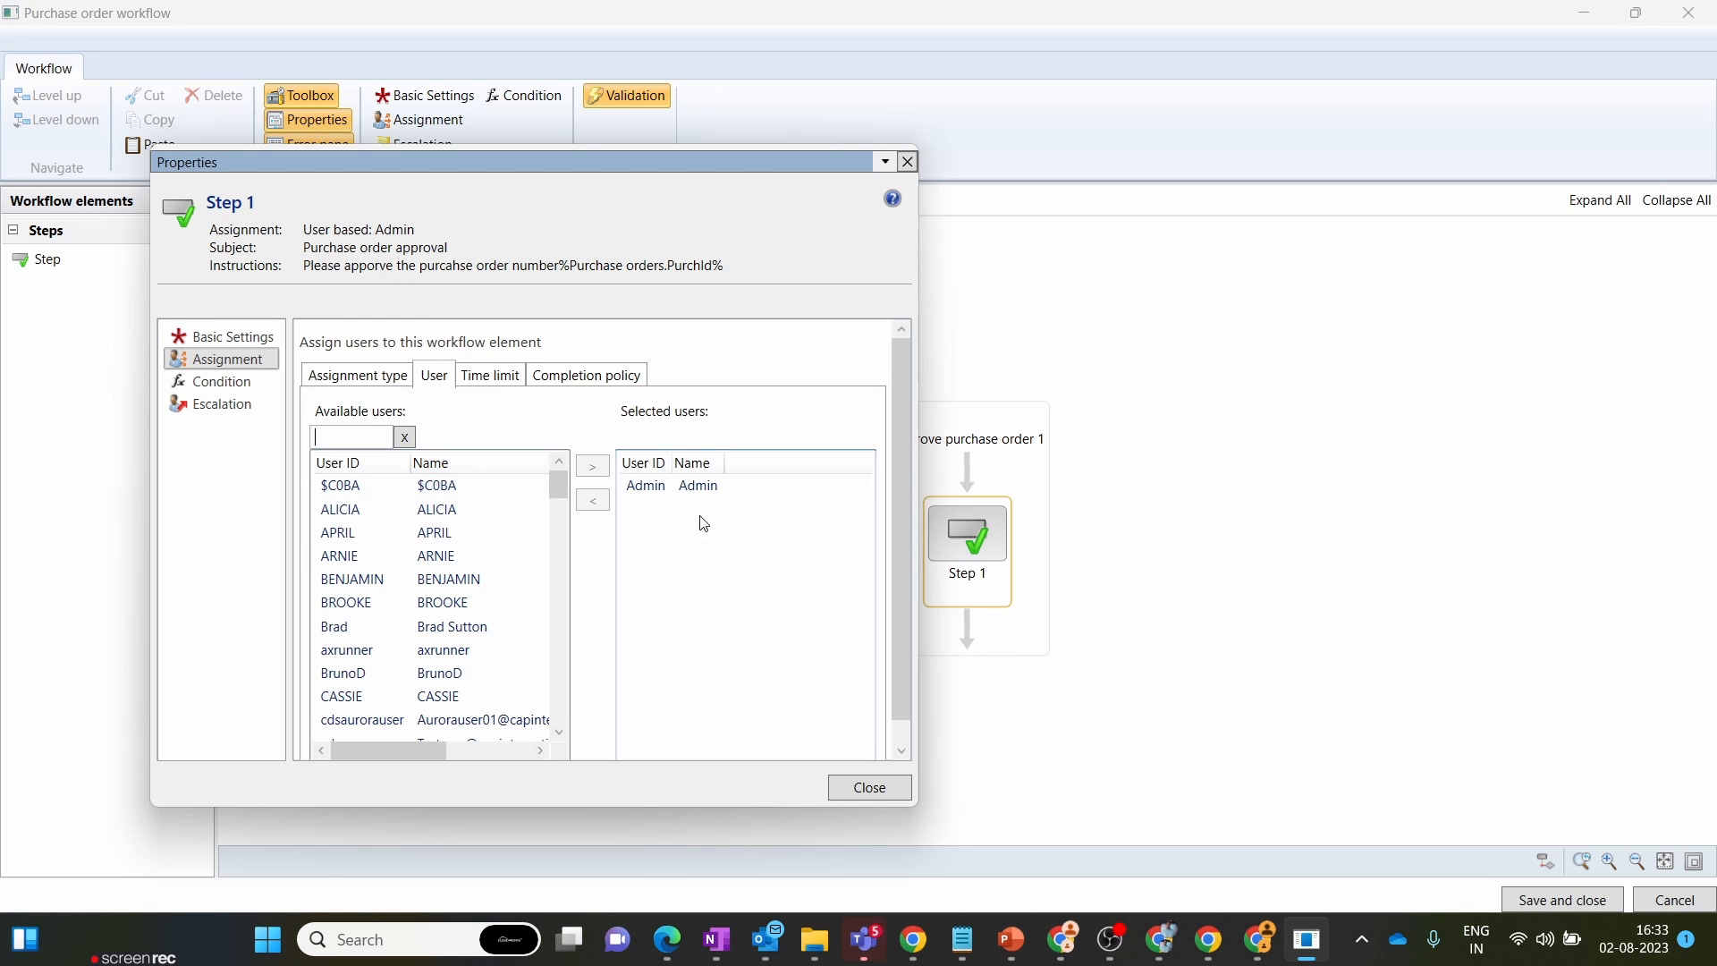
pyautogui.click(704, 491)
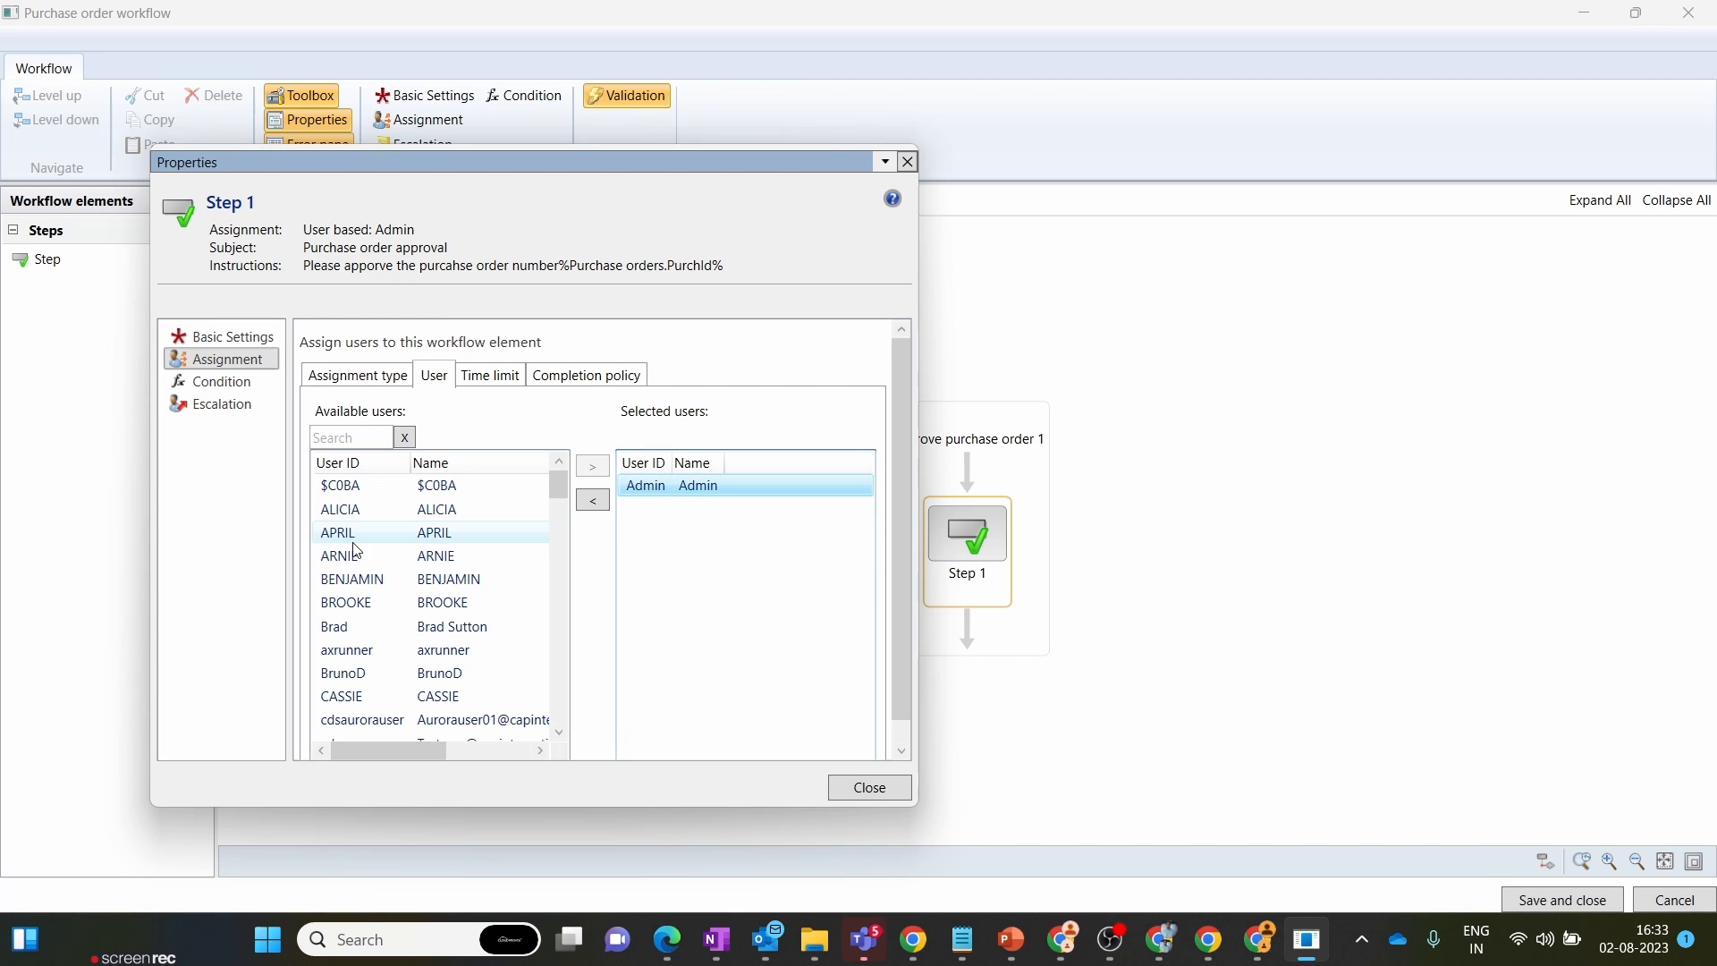
pyautogui.click(242, 389)
pyautogui.click(242, 388)
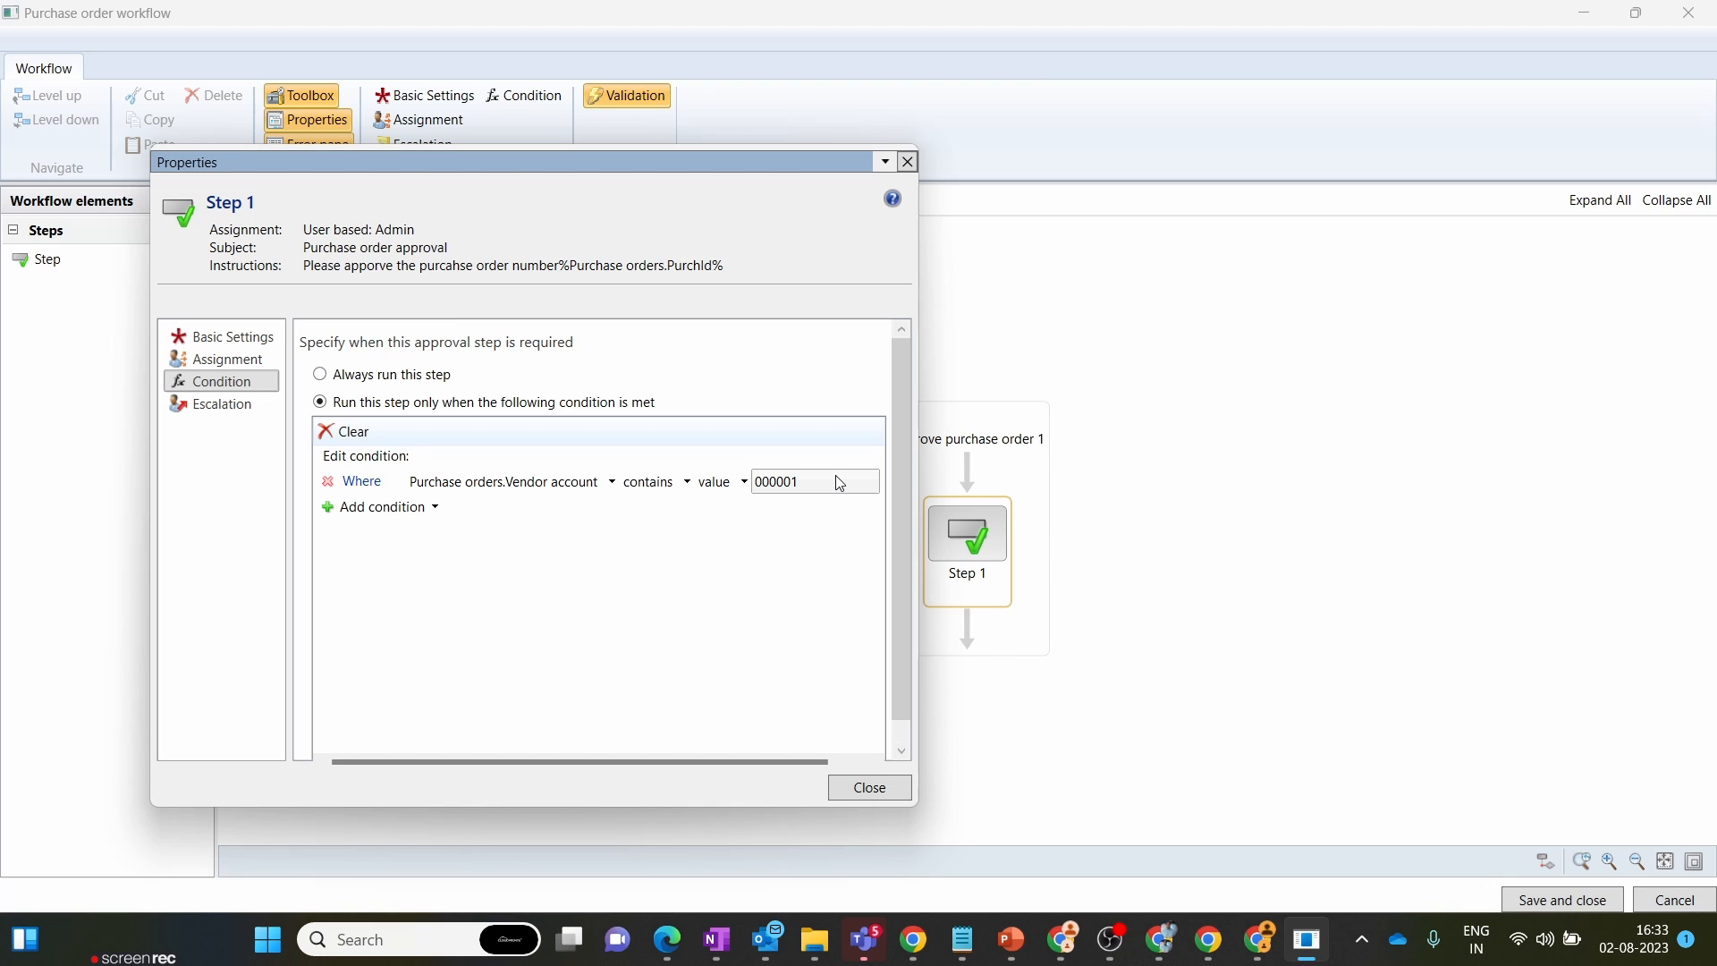
pyautogui.click(869, 789)
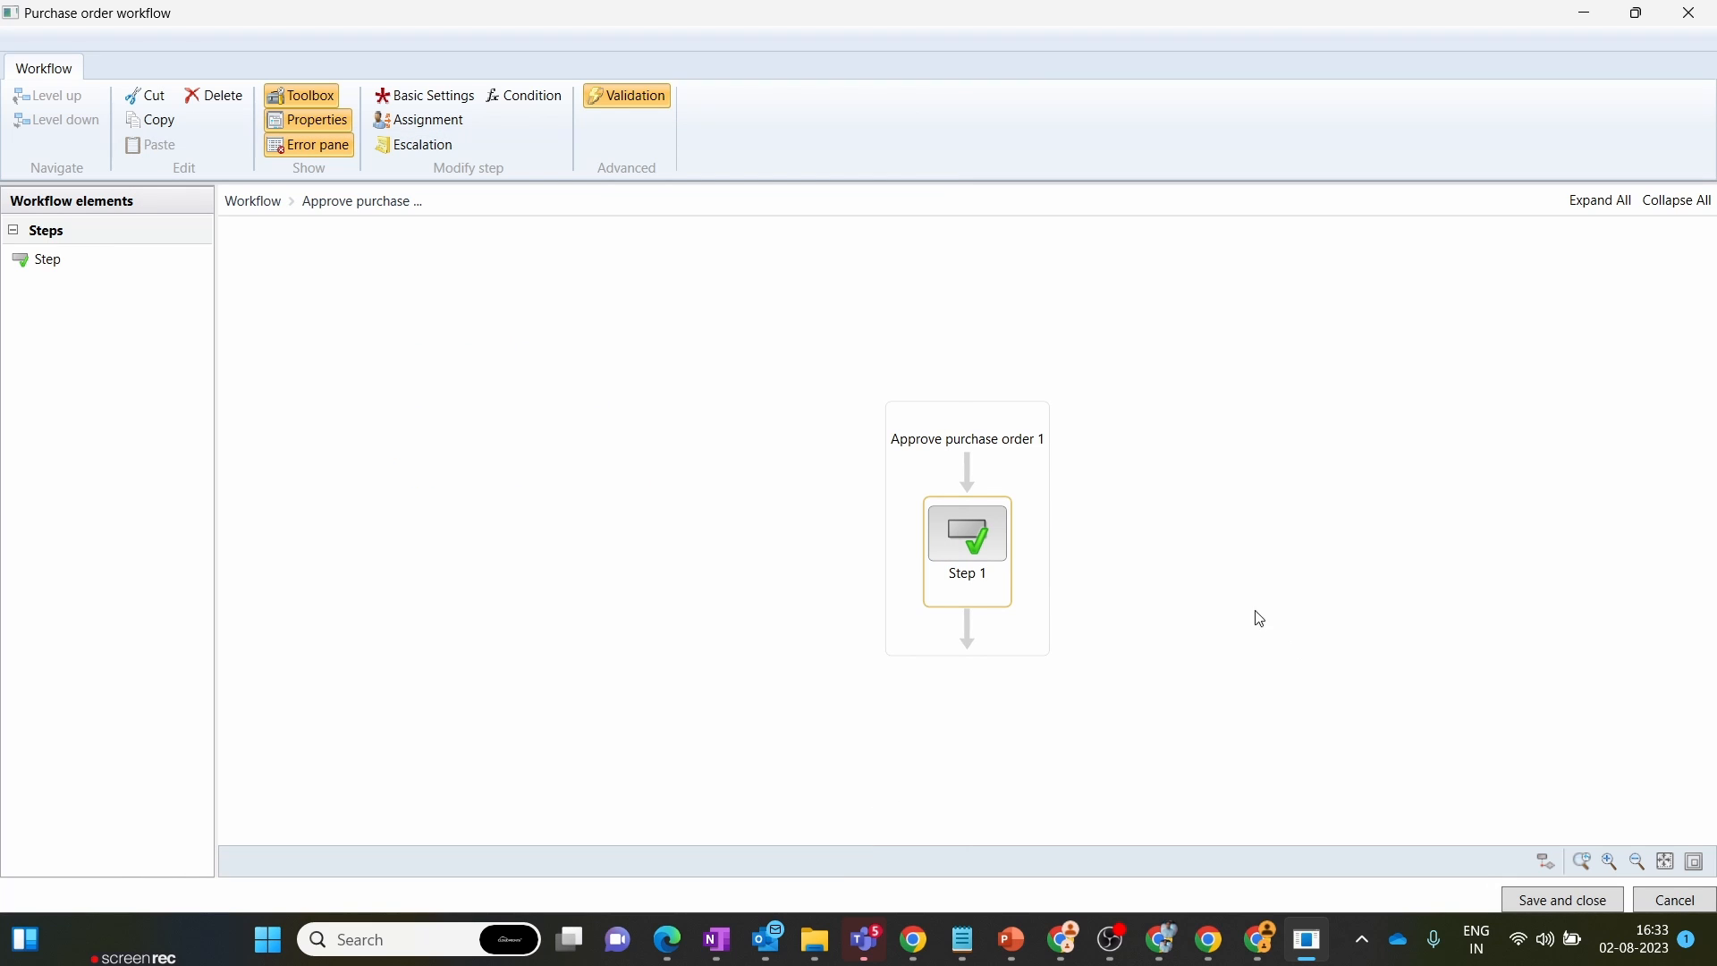
# - Return to the top level of the workflow and save and close it with the version note "Version", without activating the new version
pyautogui.click(80, 100)
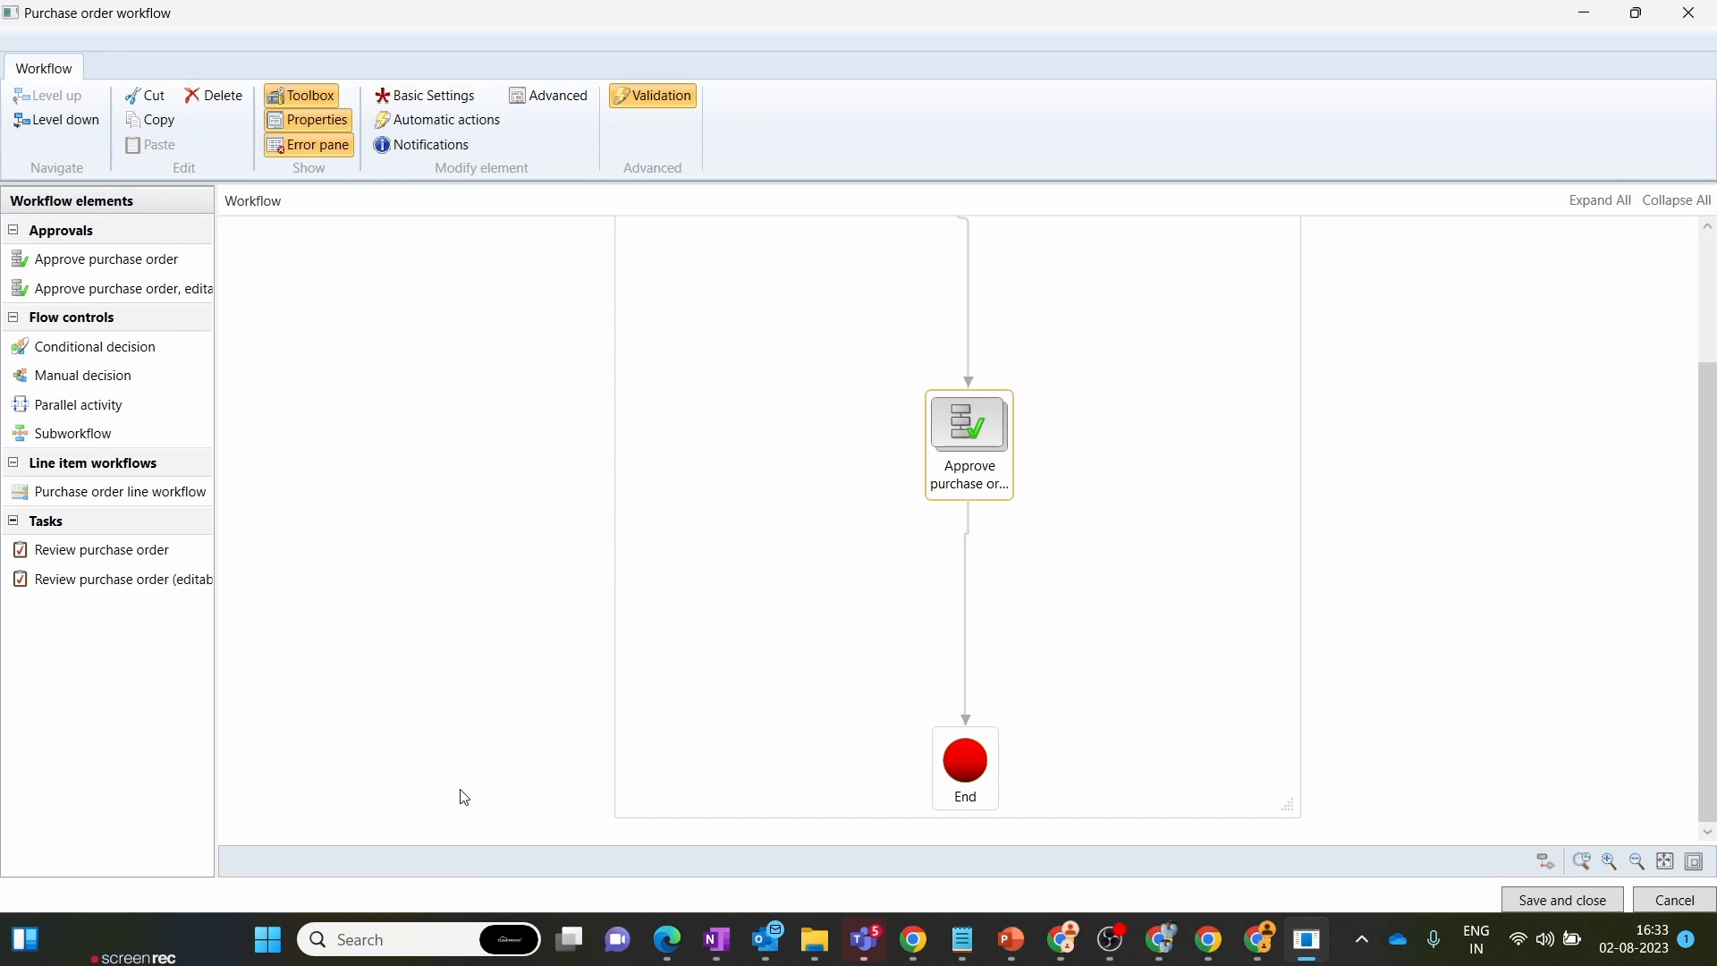
pyautogui.scroll(2, 632, 689)
pyautogui.scroll(-2, 989, 510)
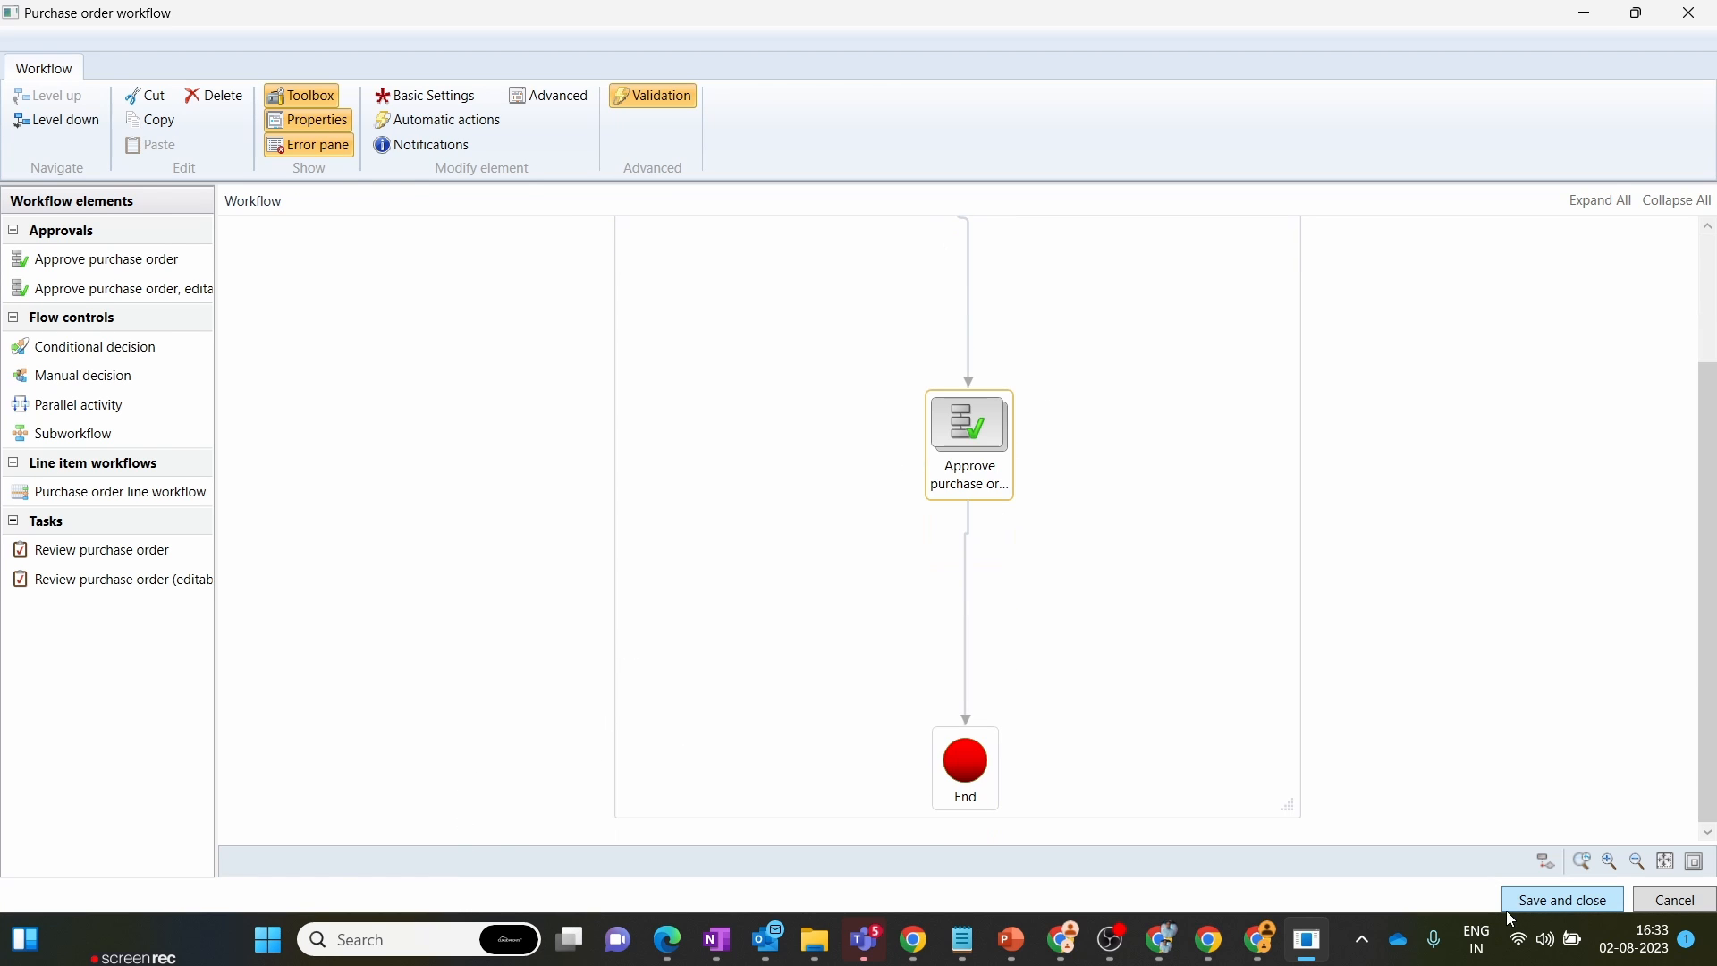
pyautogui.click(1537, 901)
pyautogui.click(859, 408)
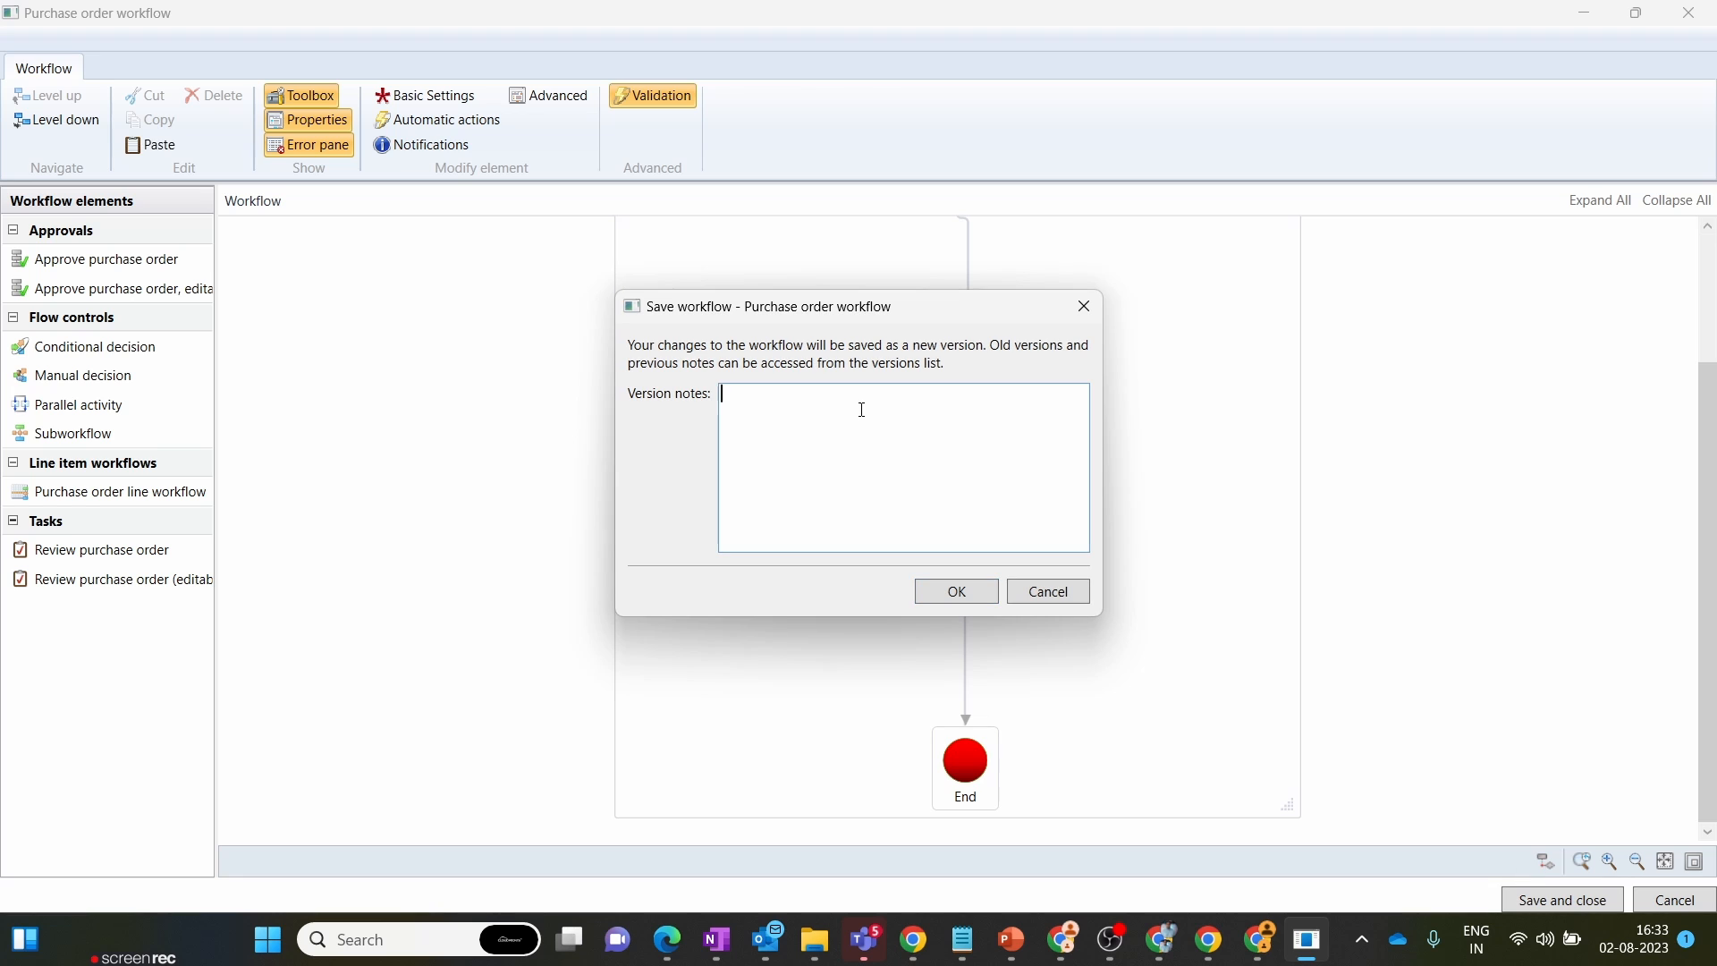
pyautogui.write('Ver')
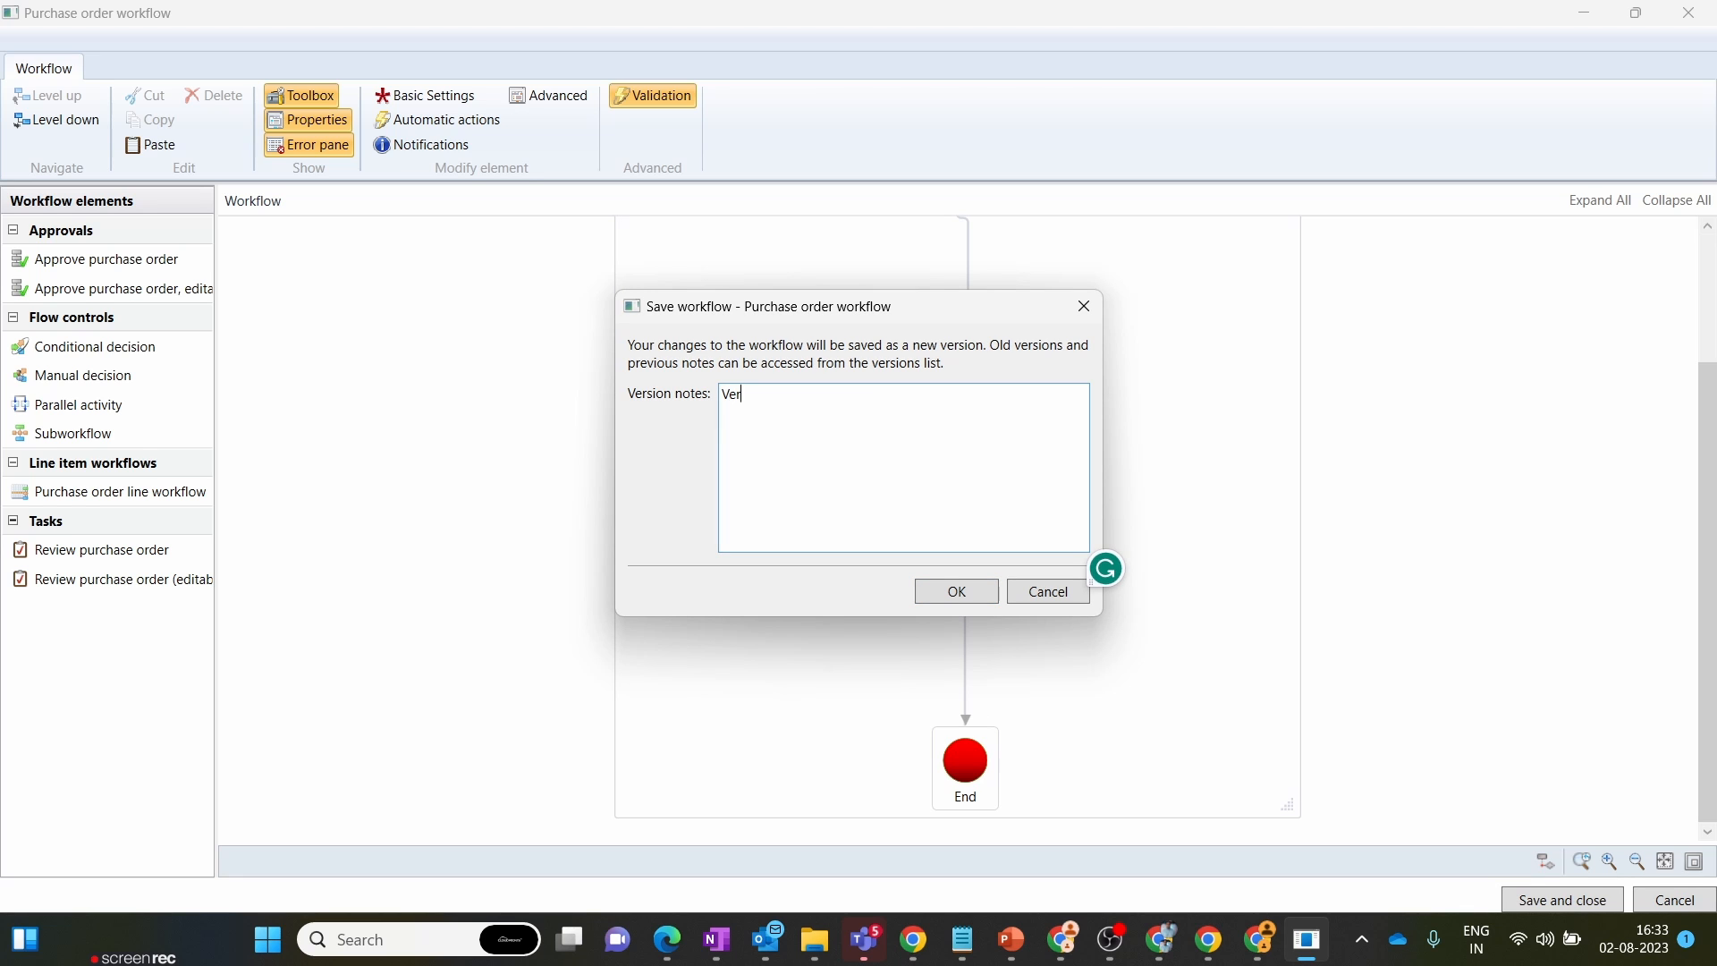
pyautogui.write('sion')
pyautogui.click(936, 597)
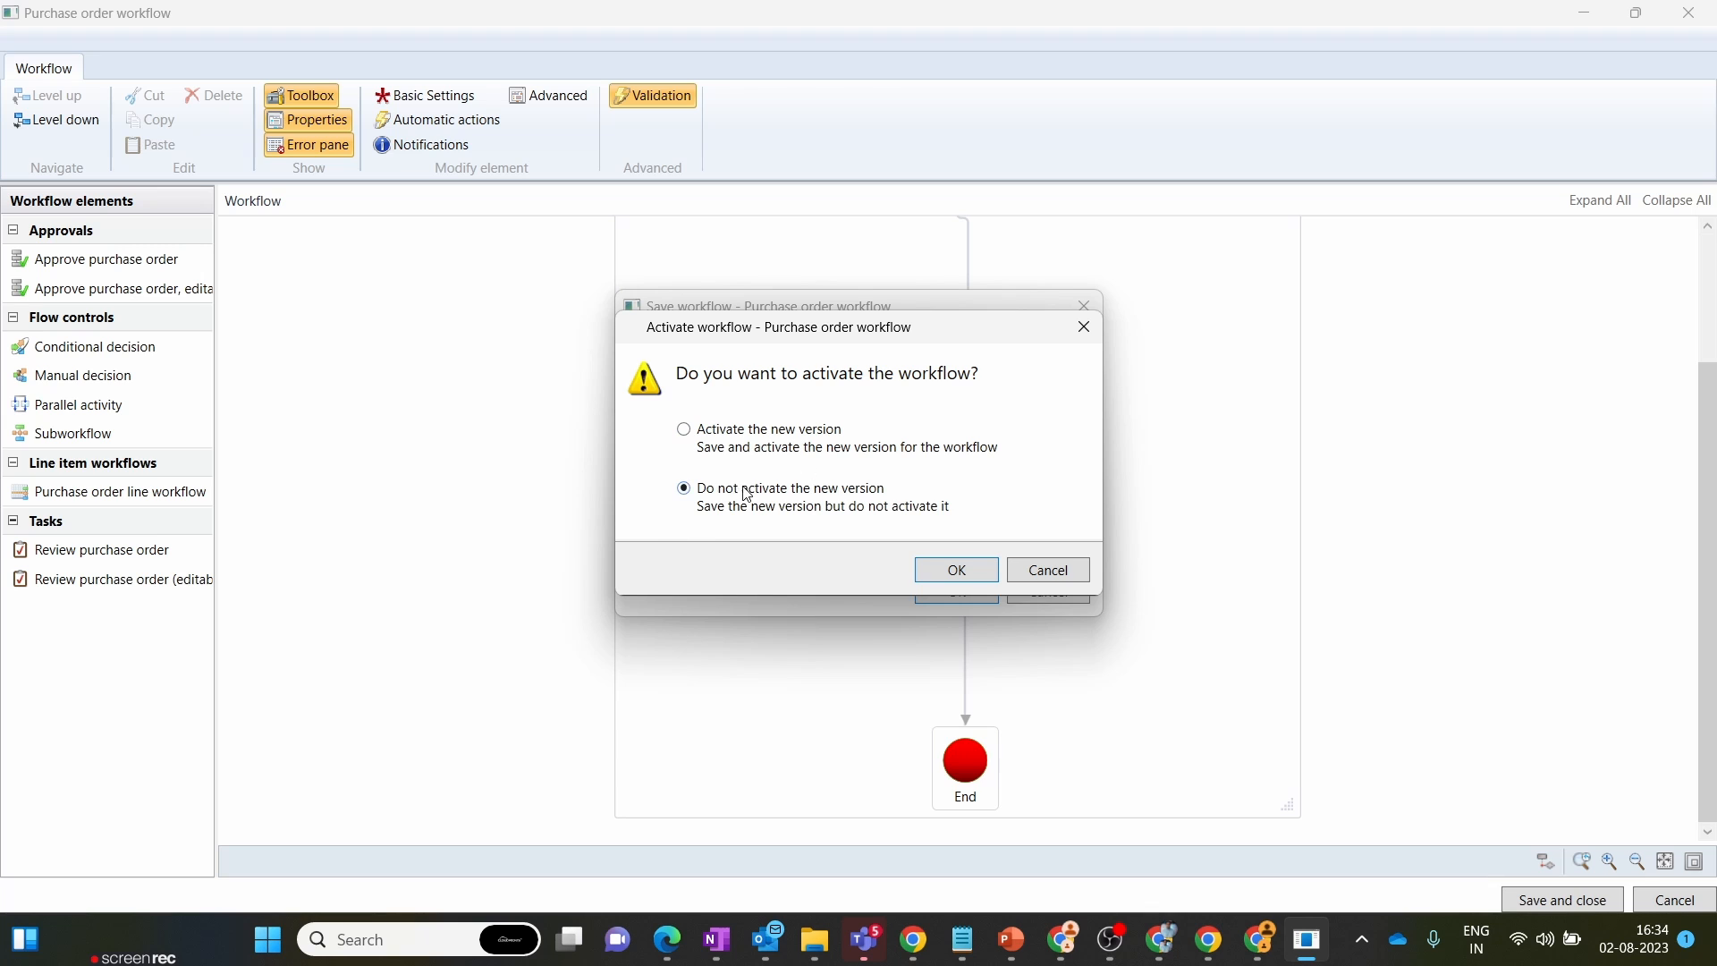
pyautogui.click(948, 565)
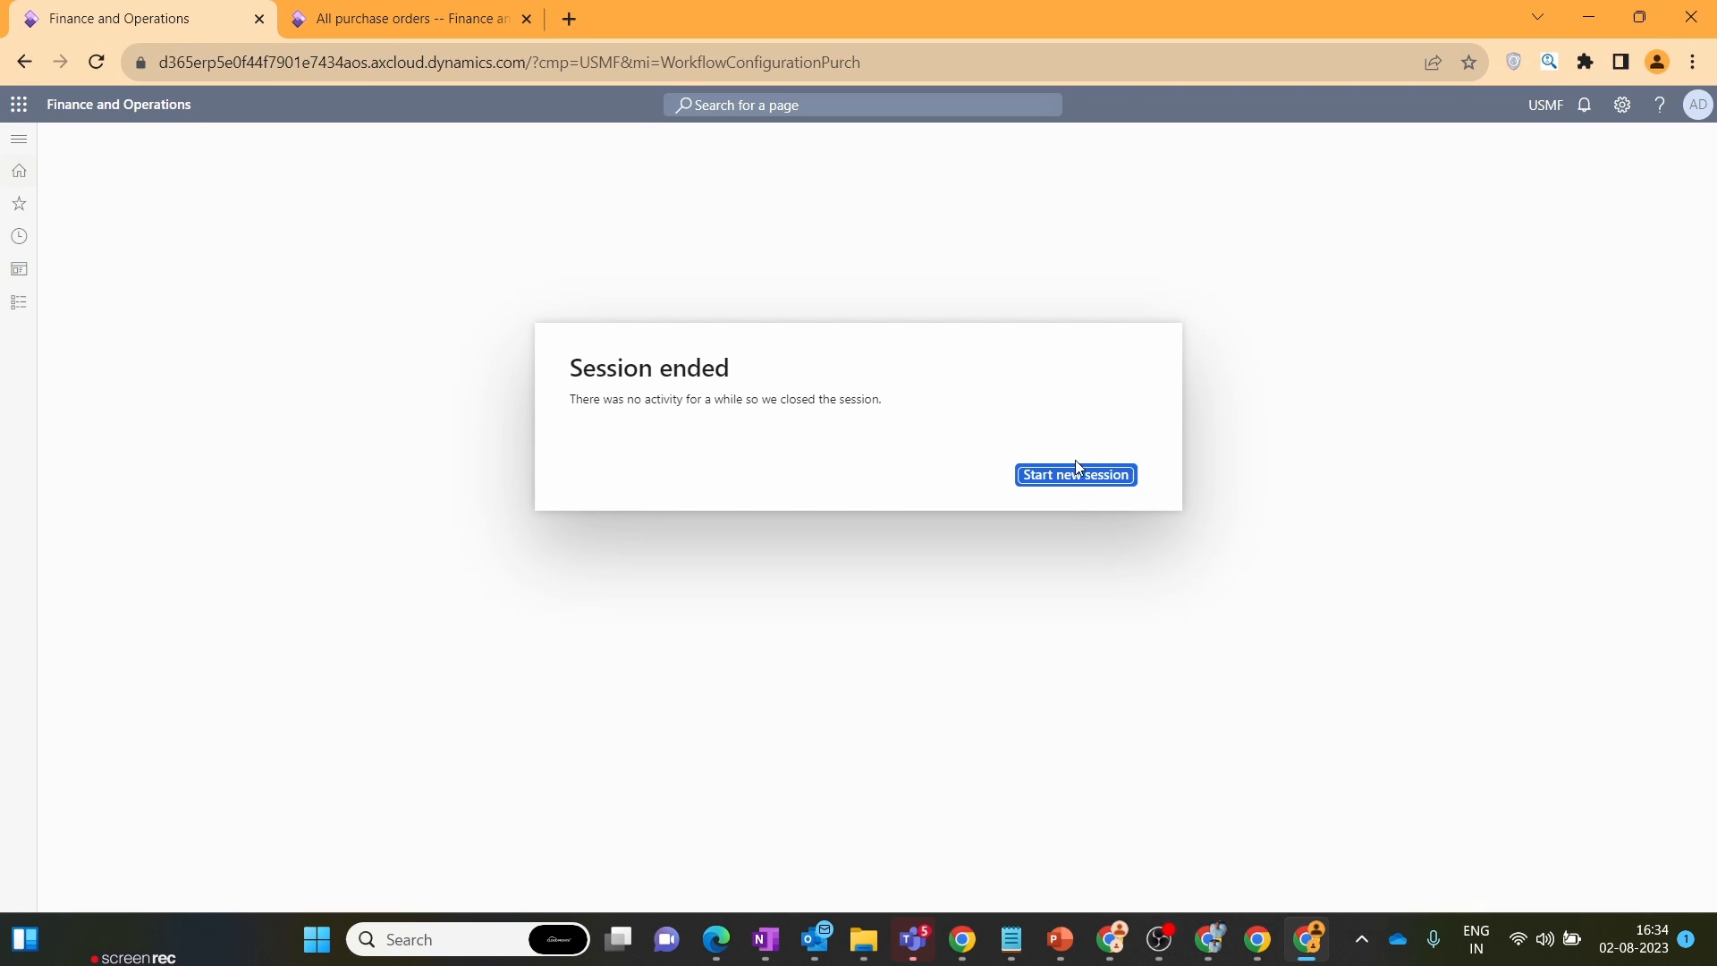
# - Start a new browser session, set purchase order workflow 000299 as the default, and widen the list's Default column
pyautogui.click(1076, 475)
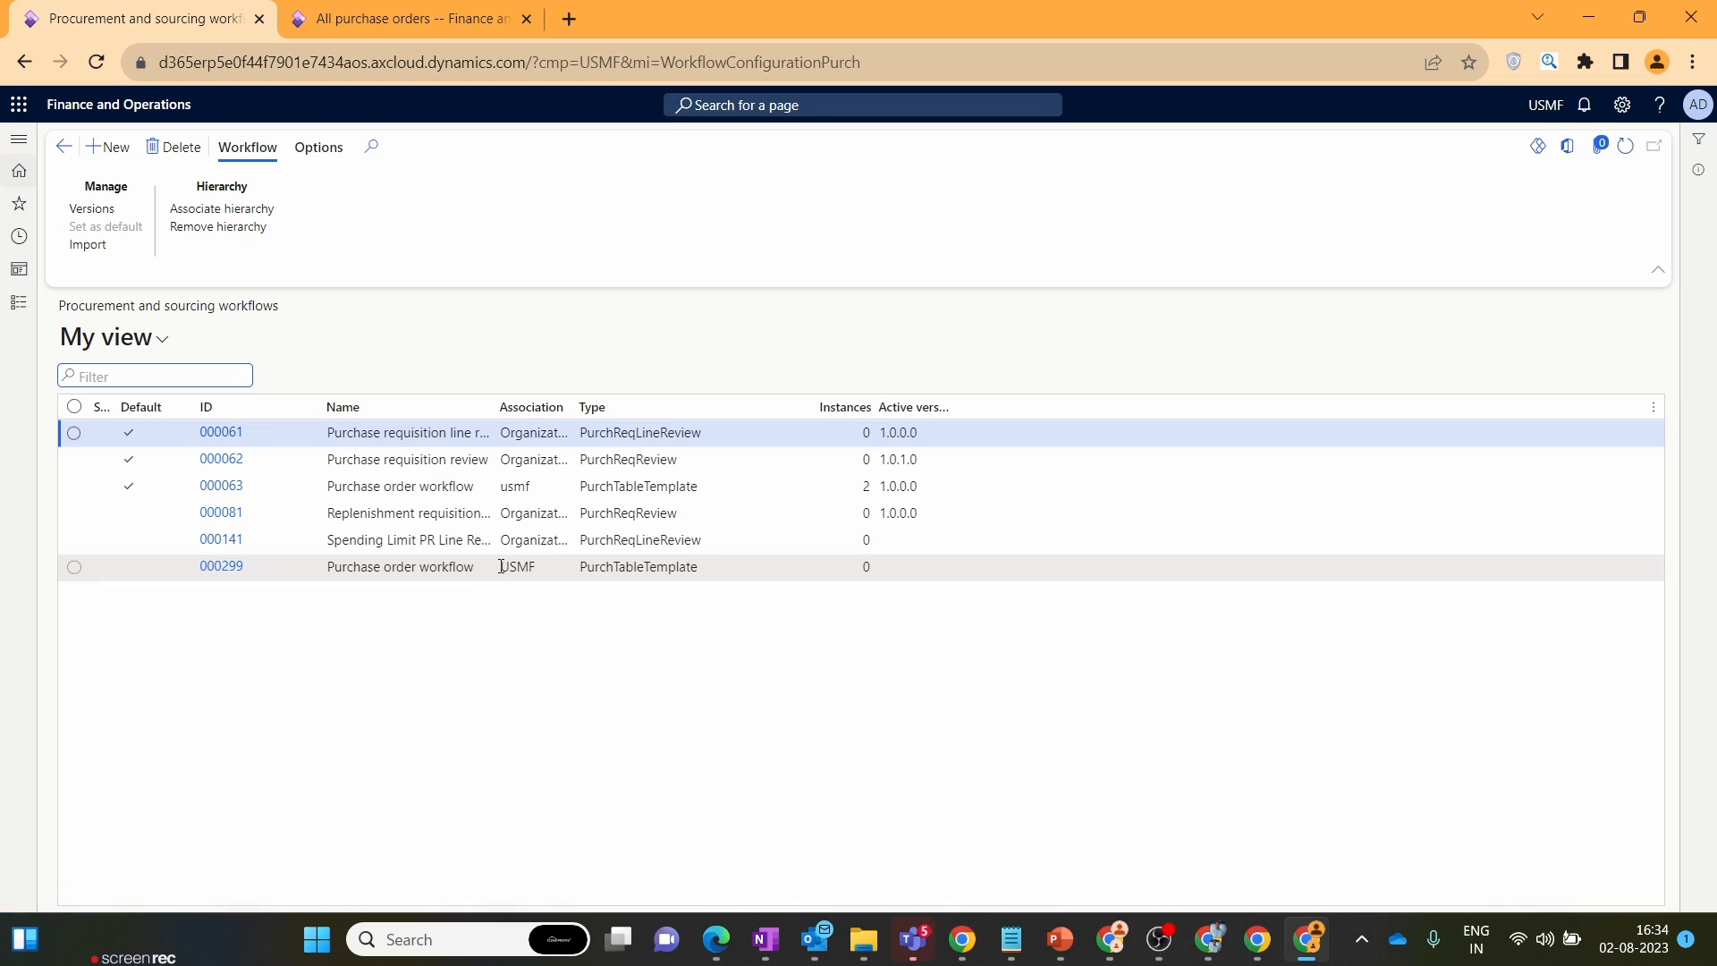
pyautogui.click(358, 569)
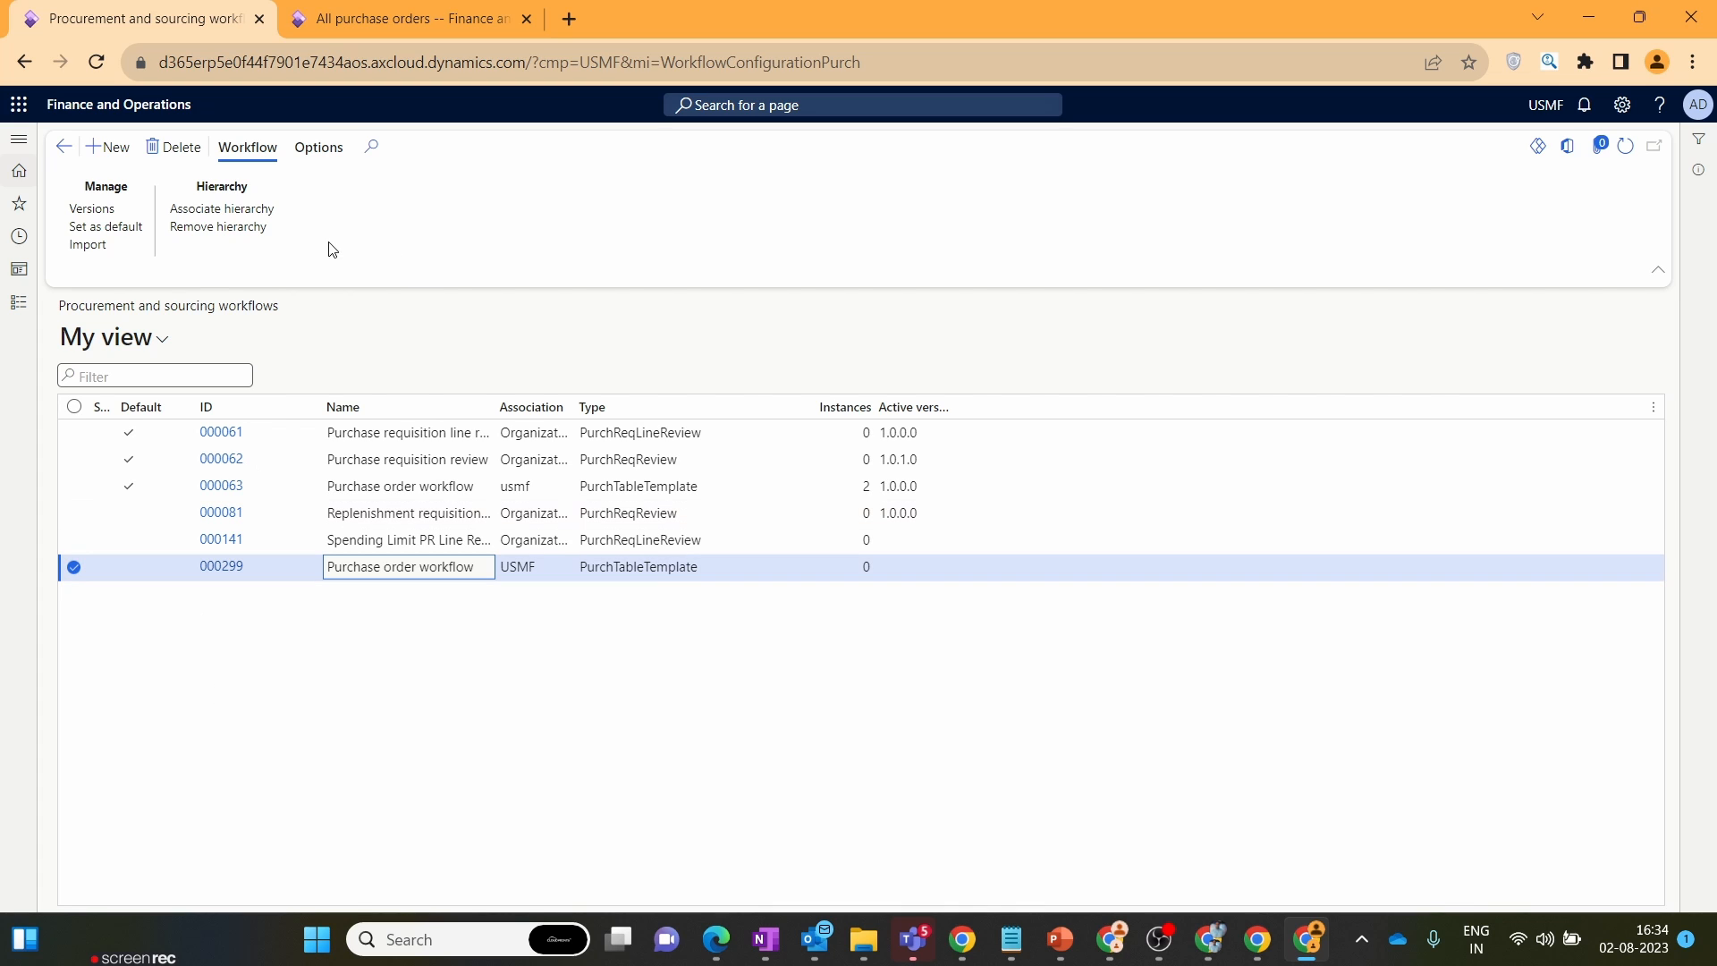
pyautogui.click(134, 234)
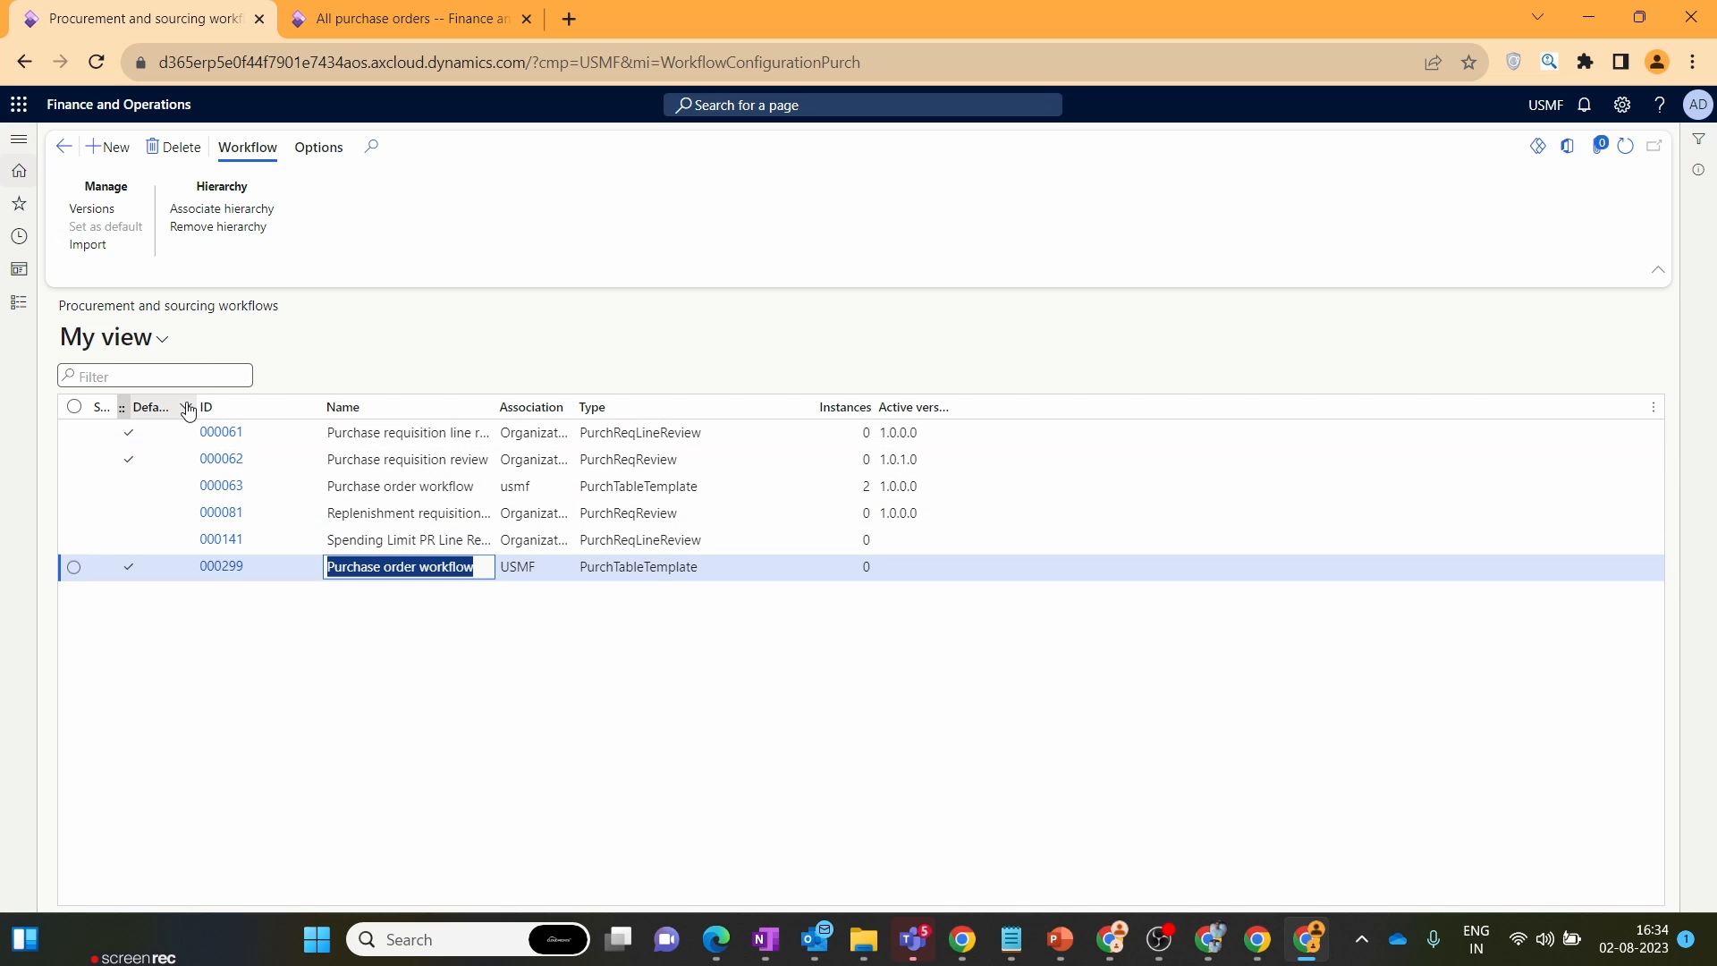
pyautogui.moveTo(195, 407); pyautogui.dragTo(247, 410)
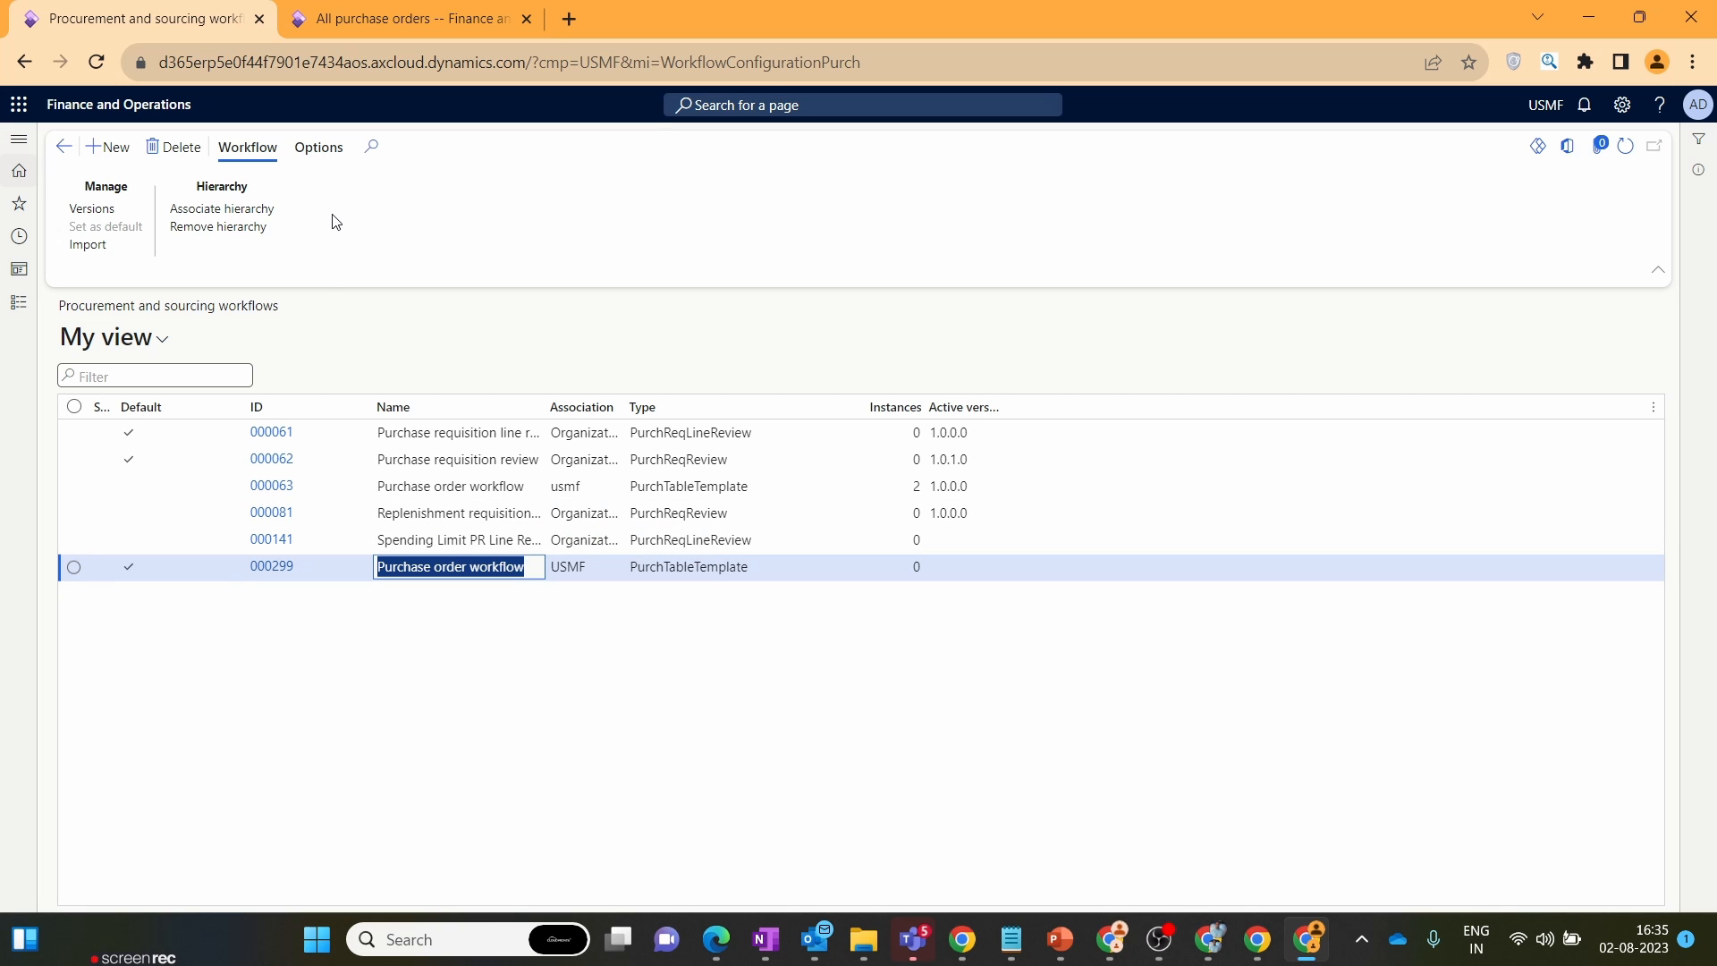
# - Make version 1.0.0.0 of workflow 000299 active and close the workflow versions
pyautogui.click(102, 211)
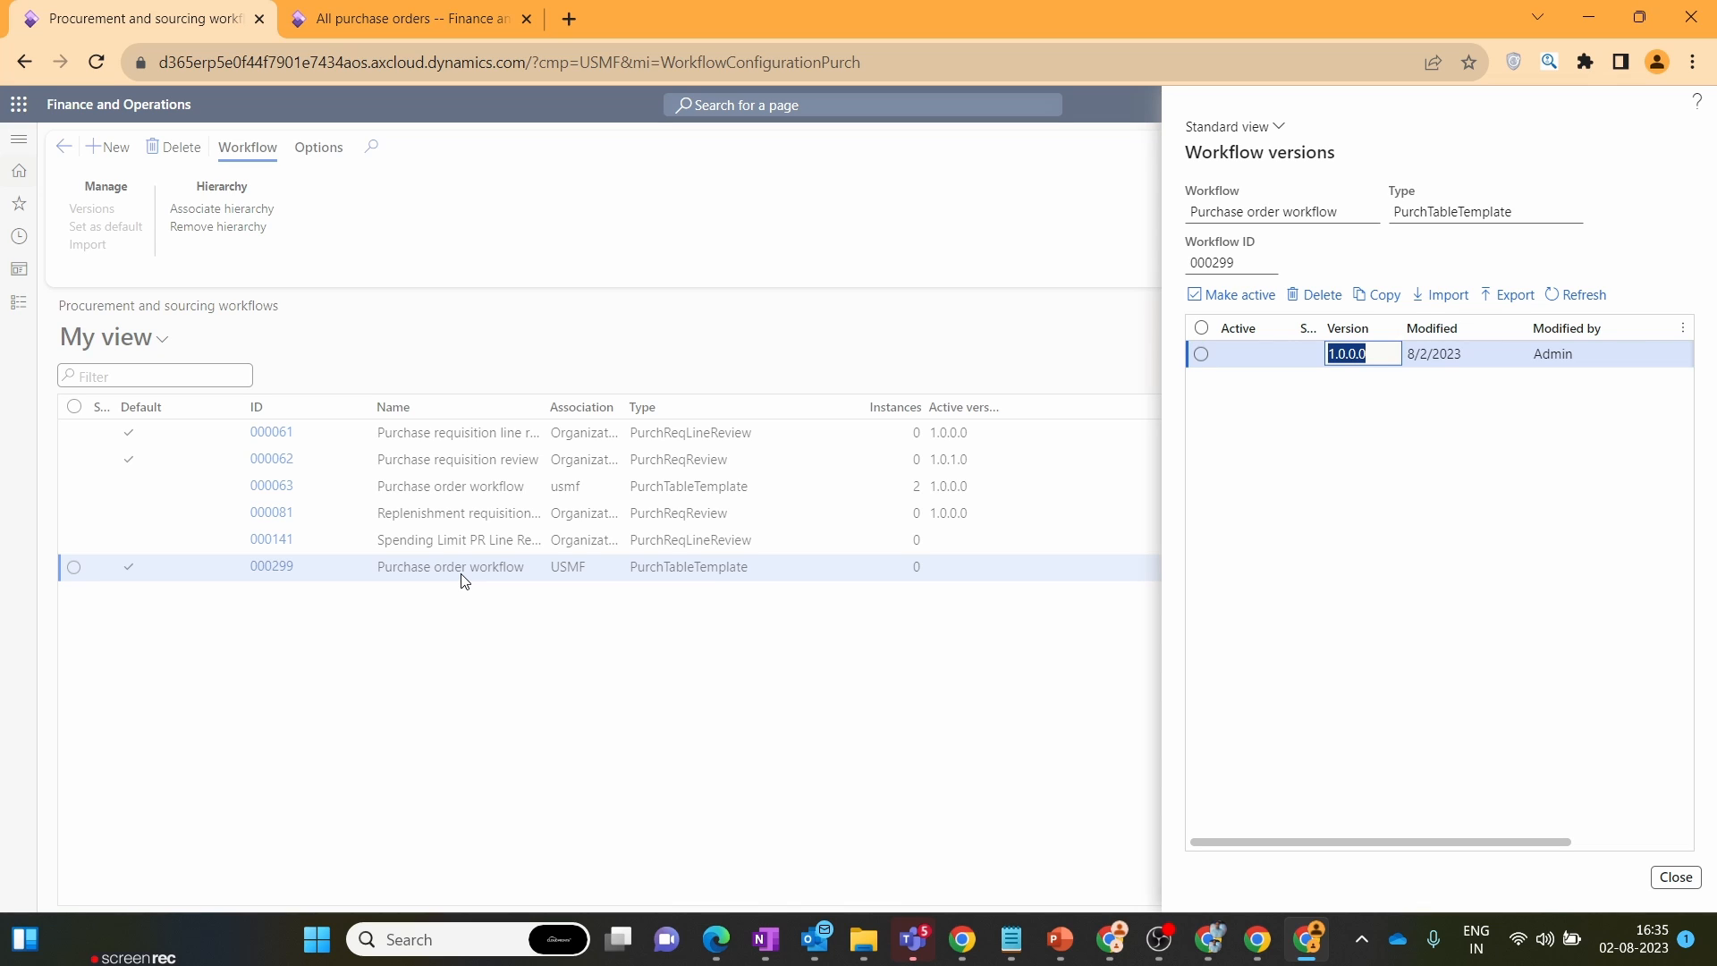
pyautogui.click(1351, 409)
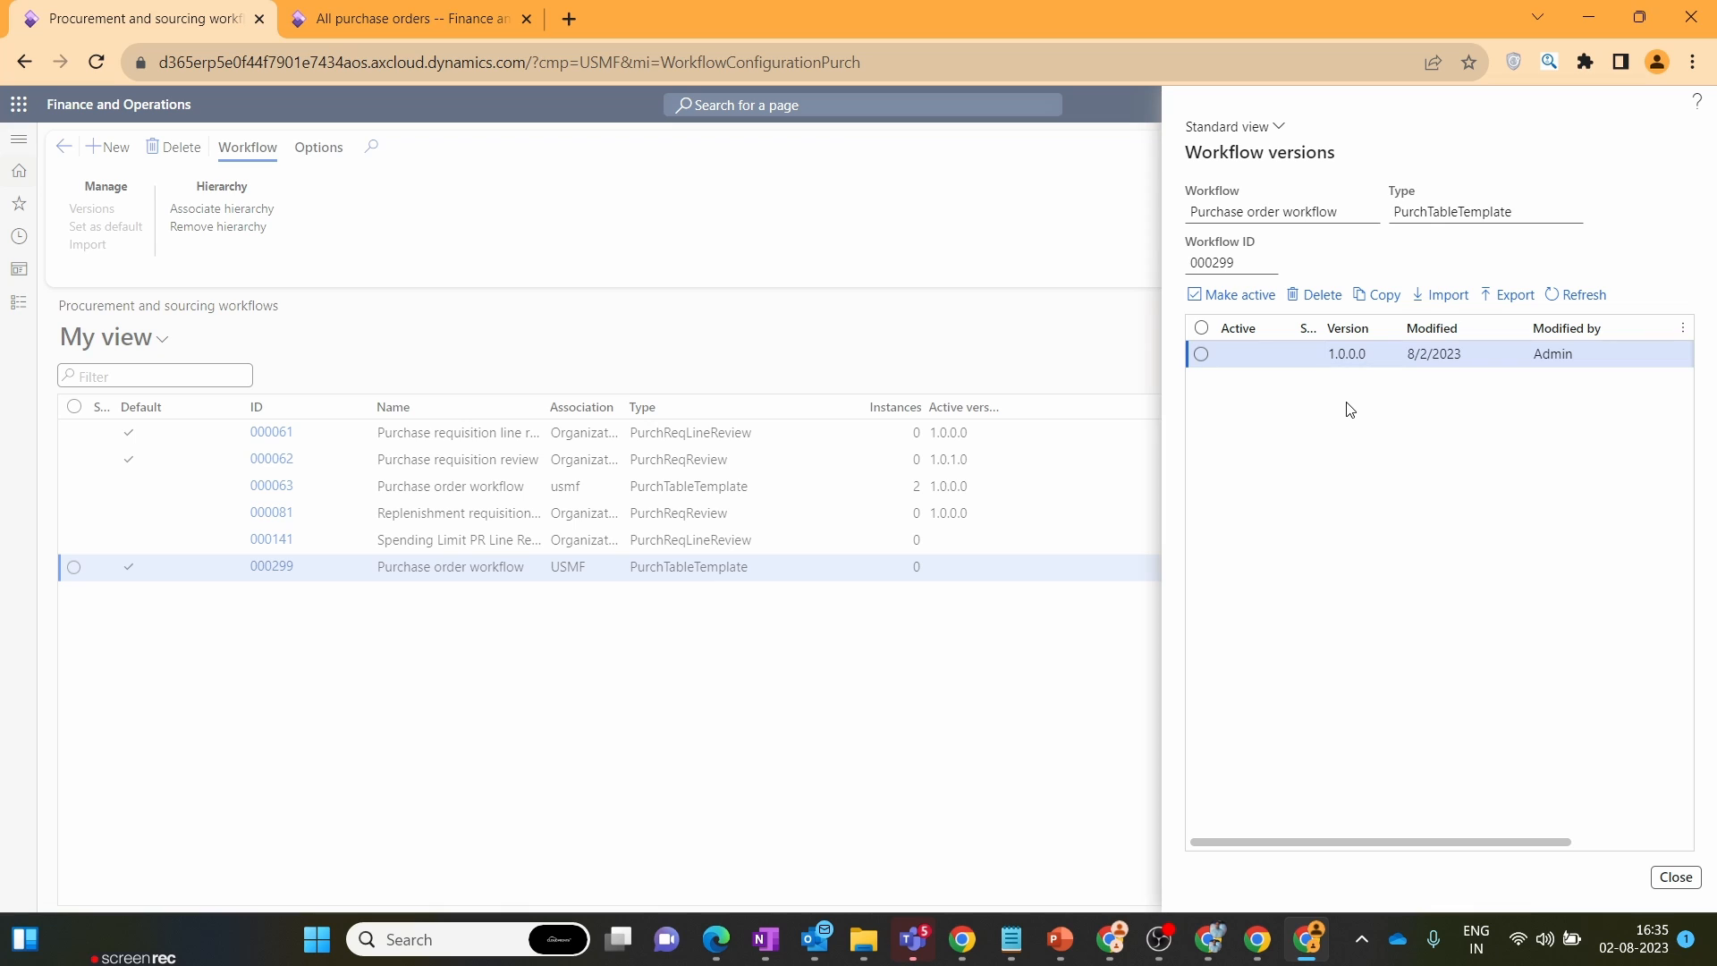
pyautogui.click(1203, 358)
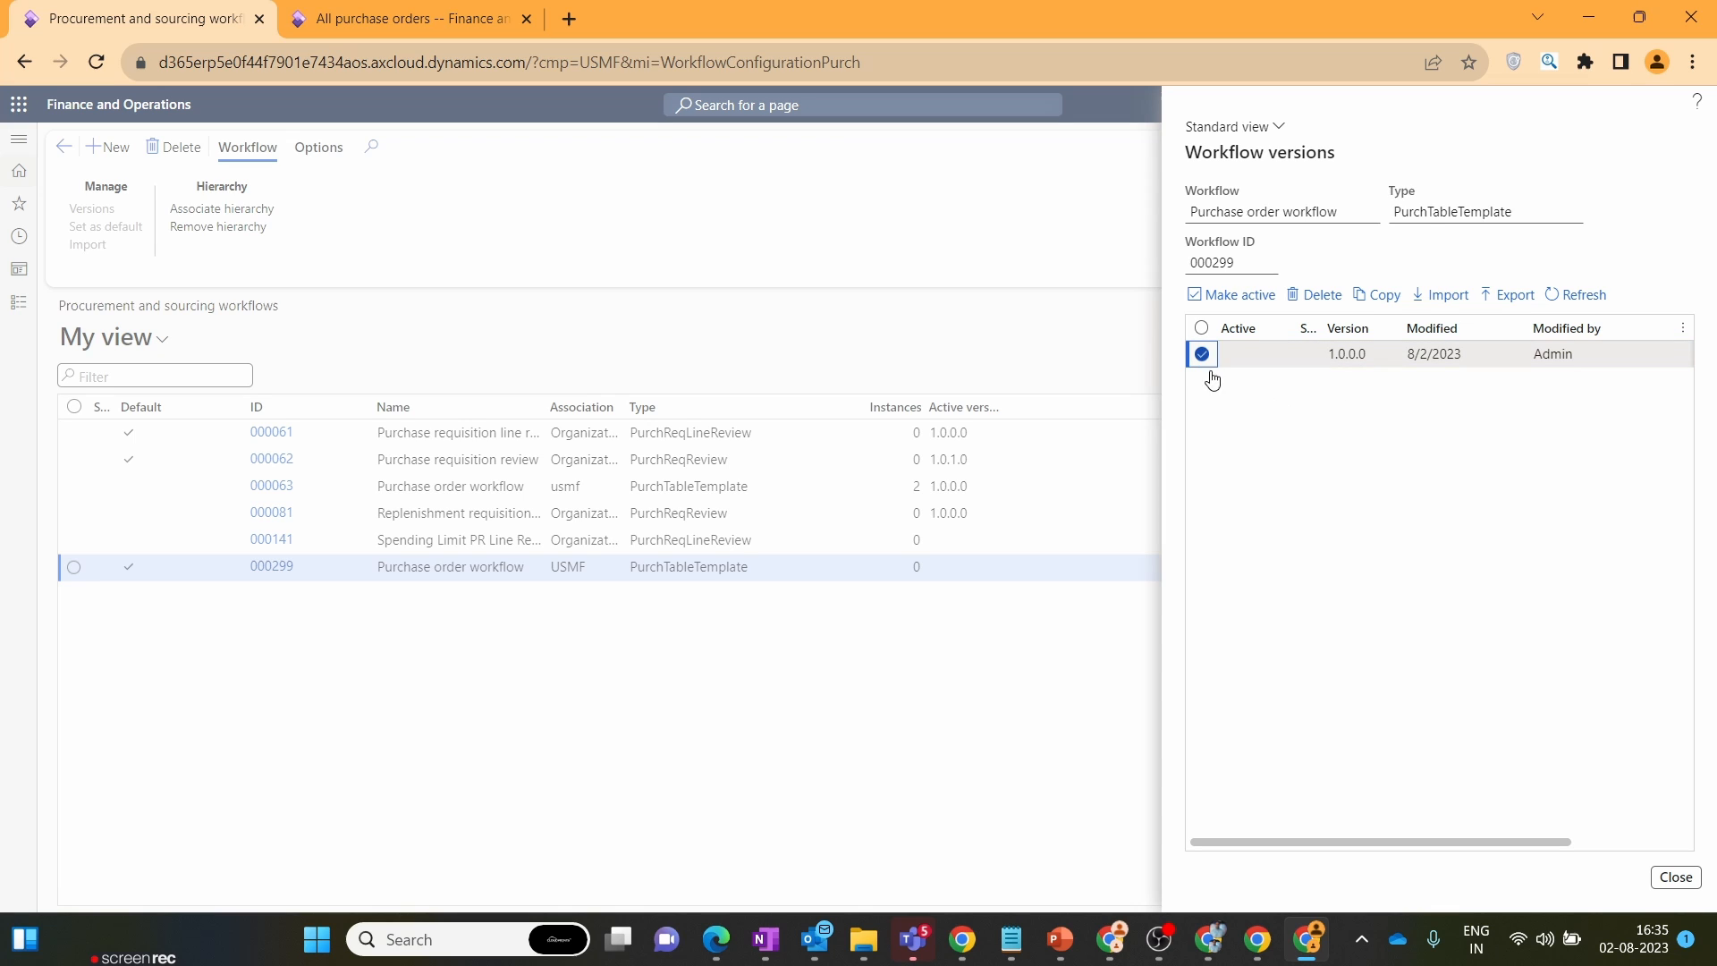
pyautogui.click(1250, 304)
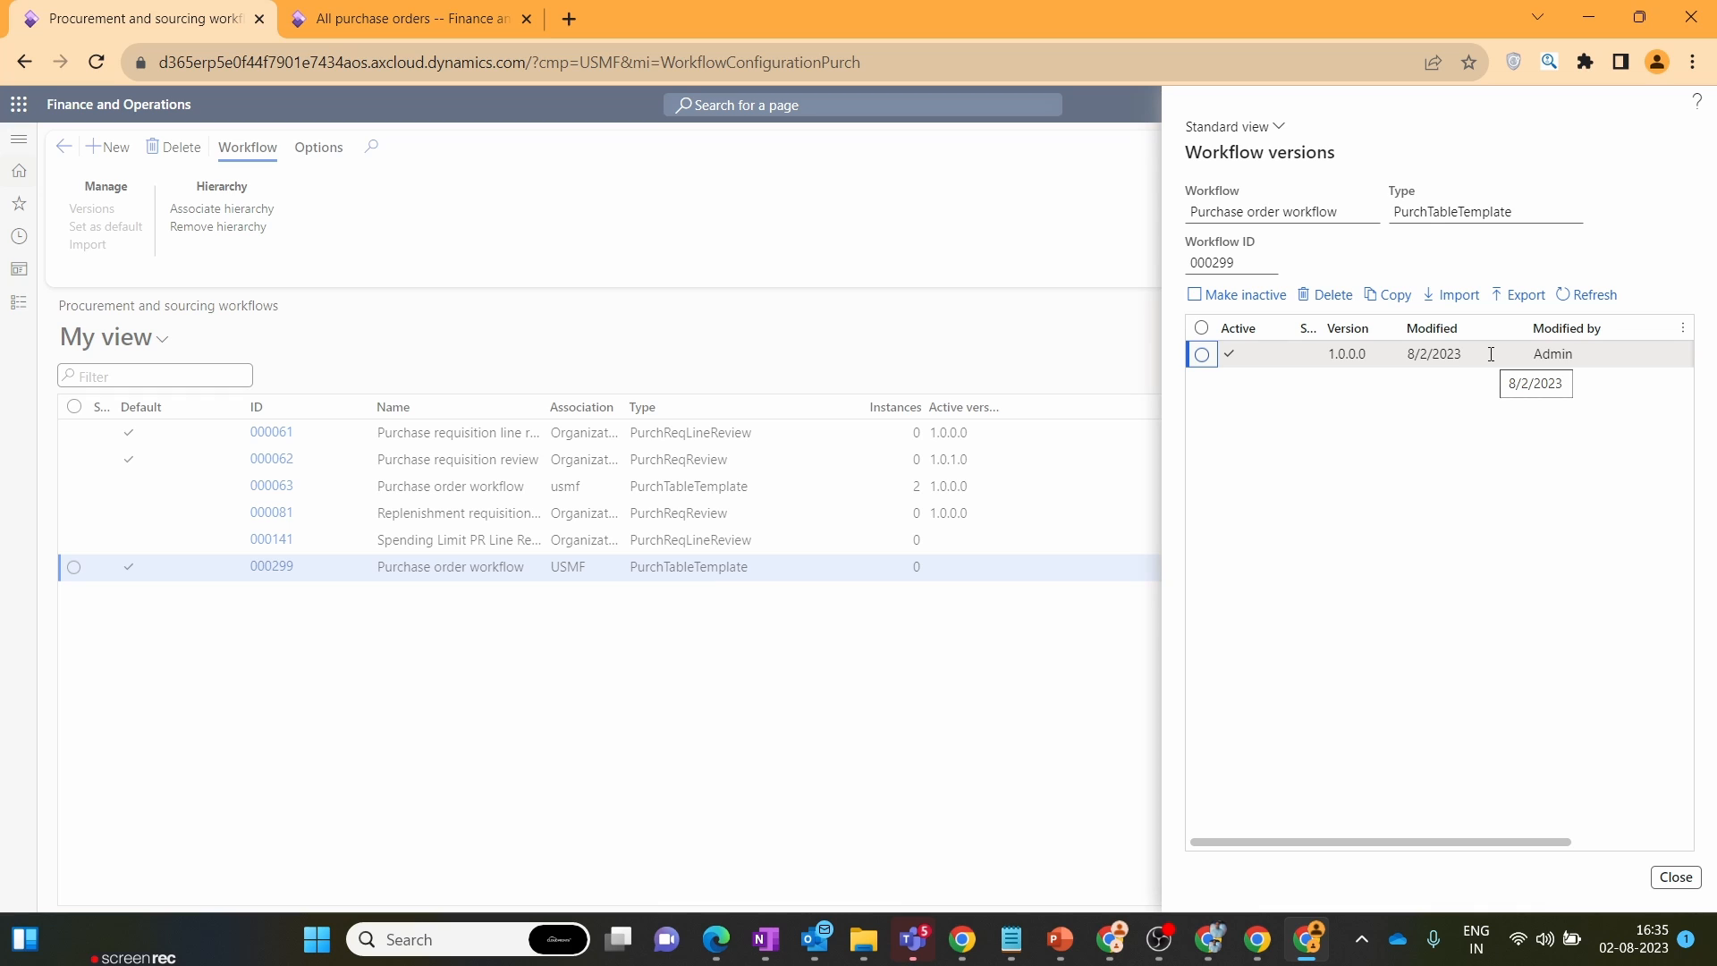
pyautogui.click(1676, 877)
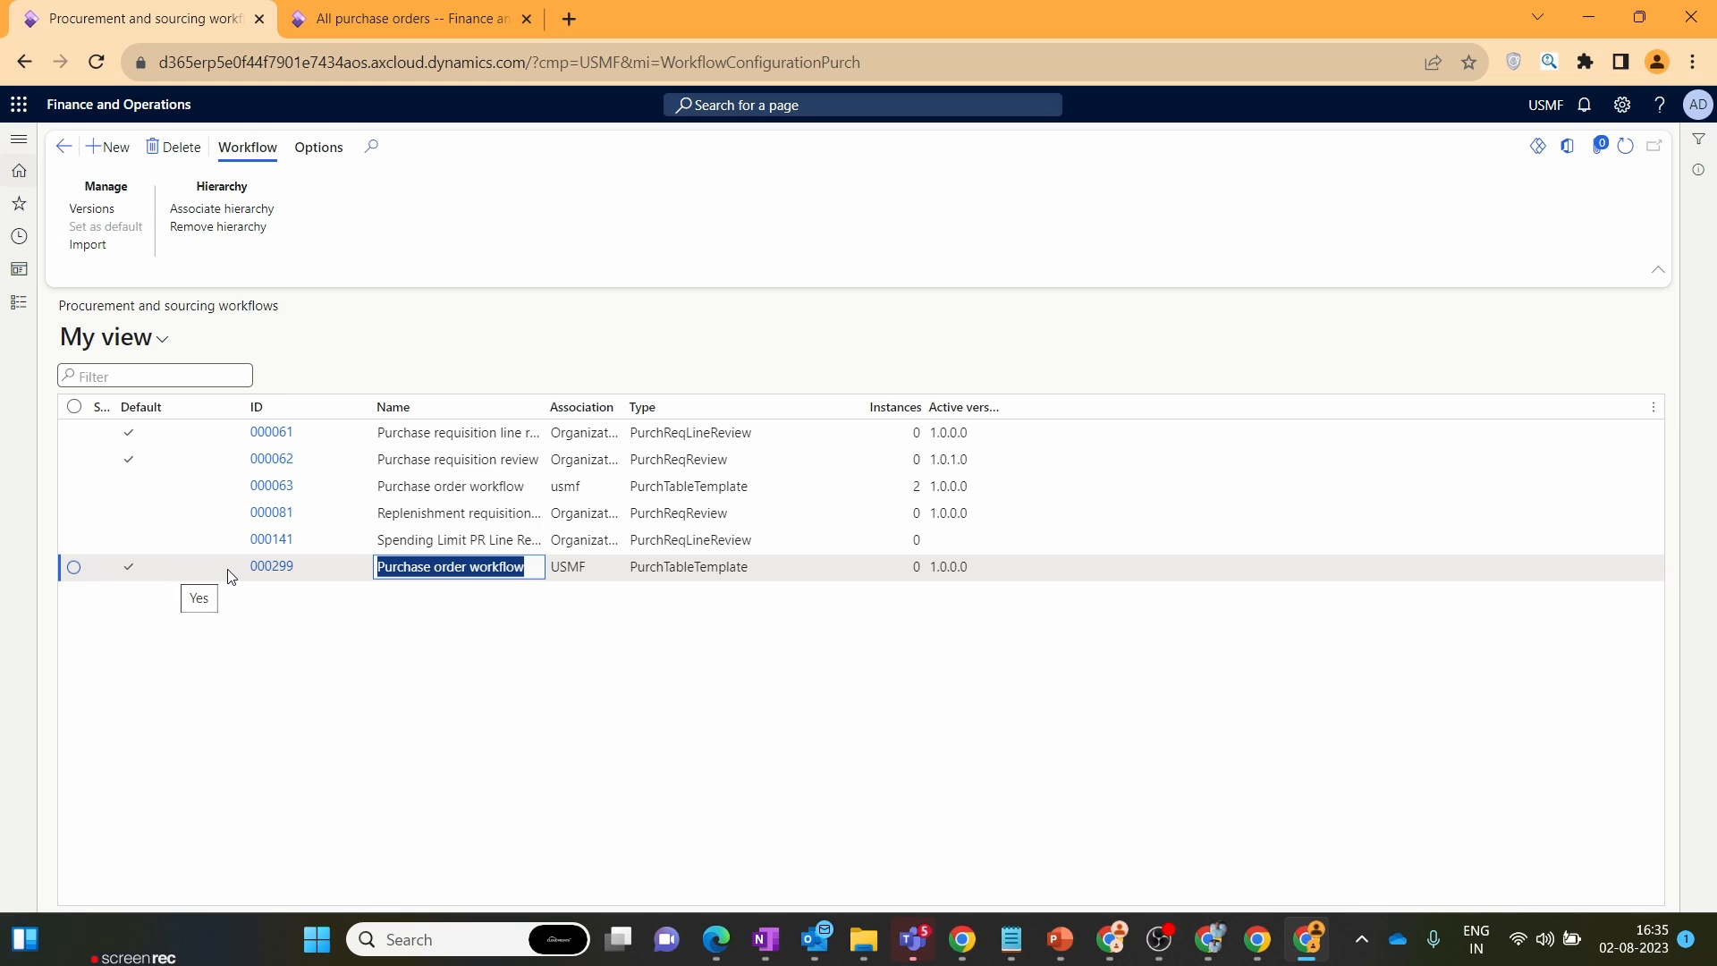
pyautogui.click(1035, 810)
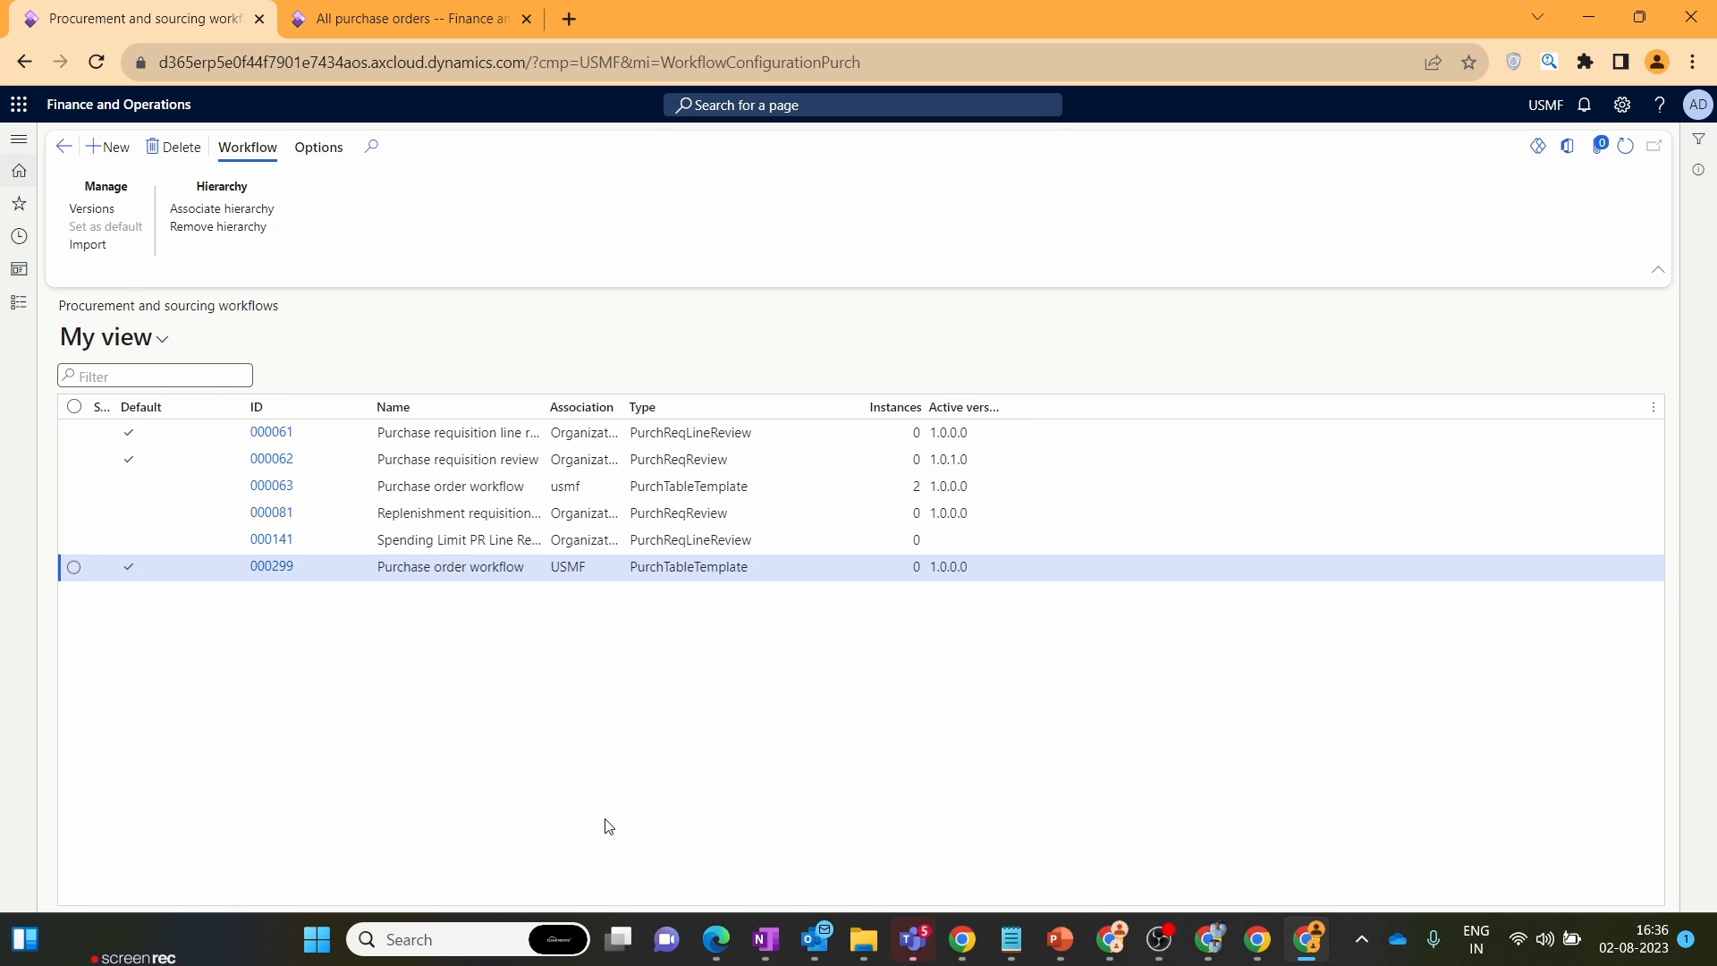
# - Open the Procurement and sourcing parameters from the Procurement and sourcing module's setup
pyautogui.click(18, 311)
pyautogui.scroll(-5, 111, 662)
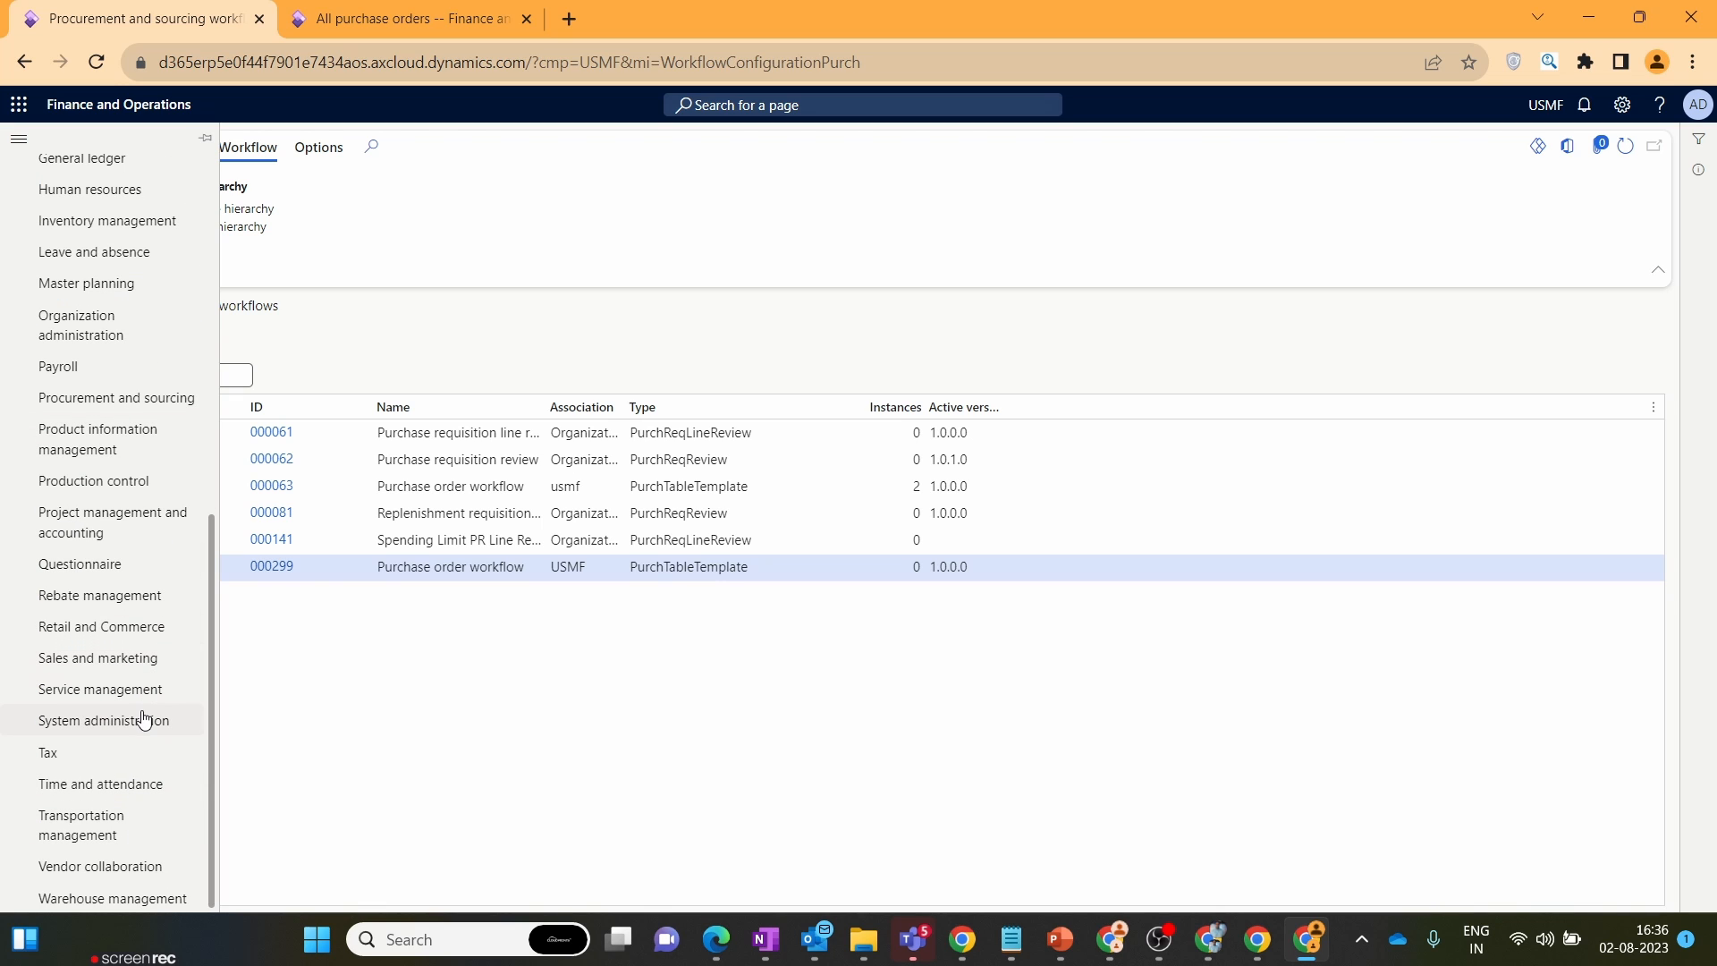
pyautogui.click(150, 403)
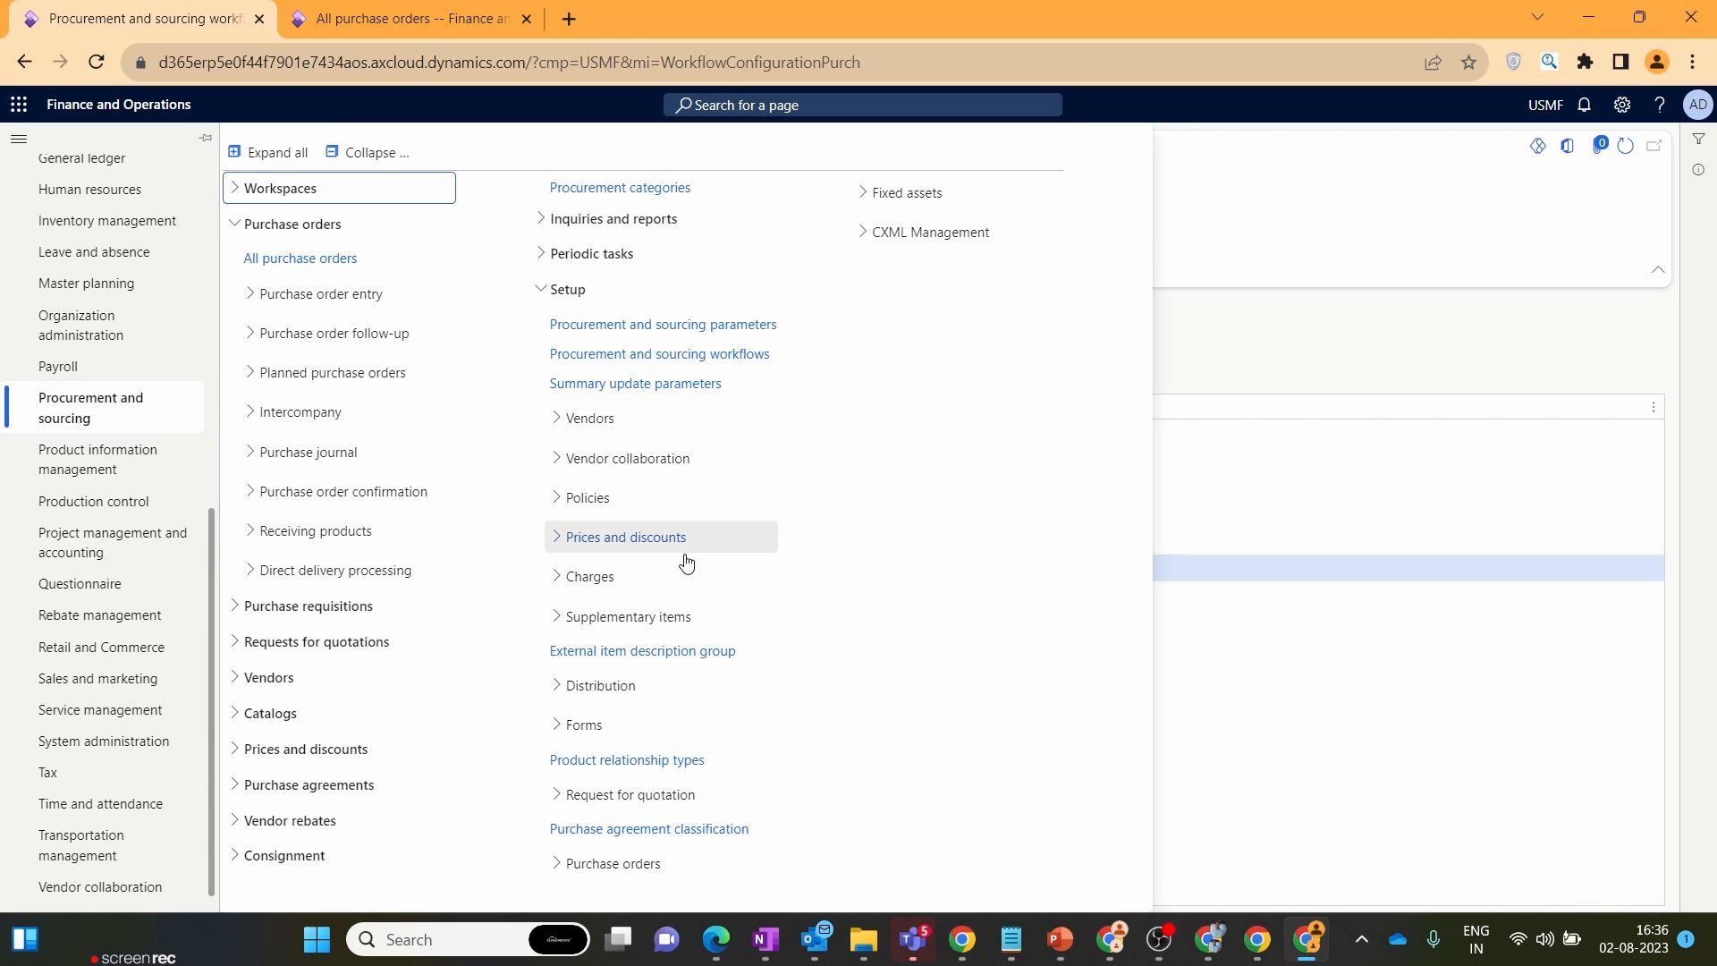
pyautogui.click(684, 324)
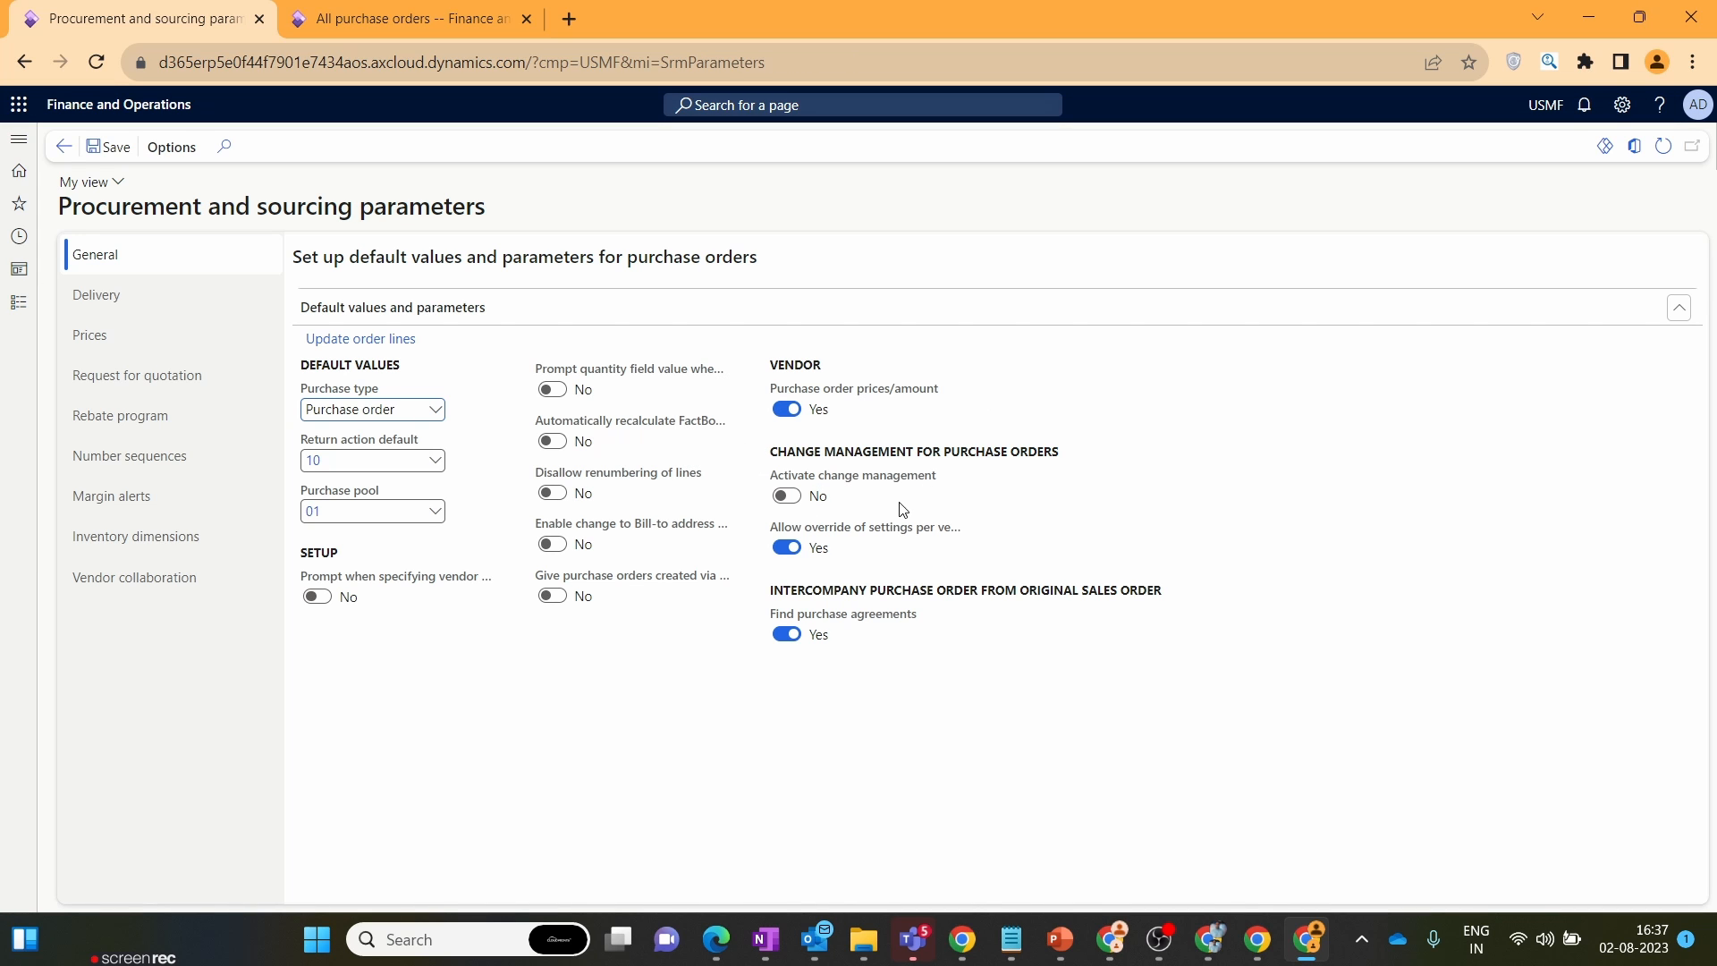
# - Activate change management for purchase orders and open the All purchase orders list
pyautogui.click(788, 496)
pyautogui.click(19, 303)
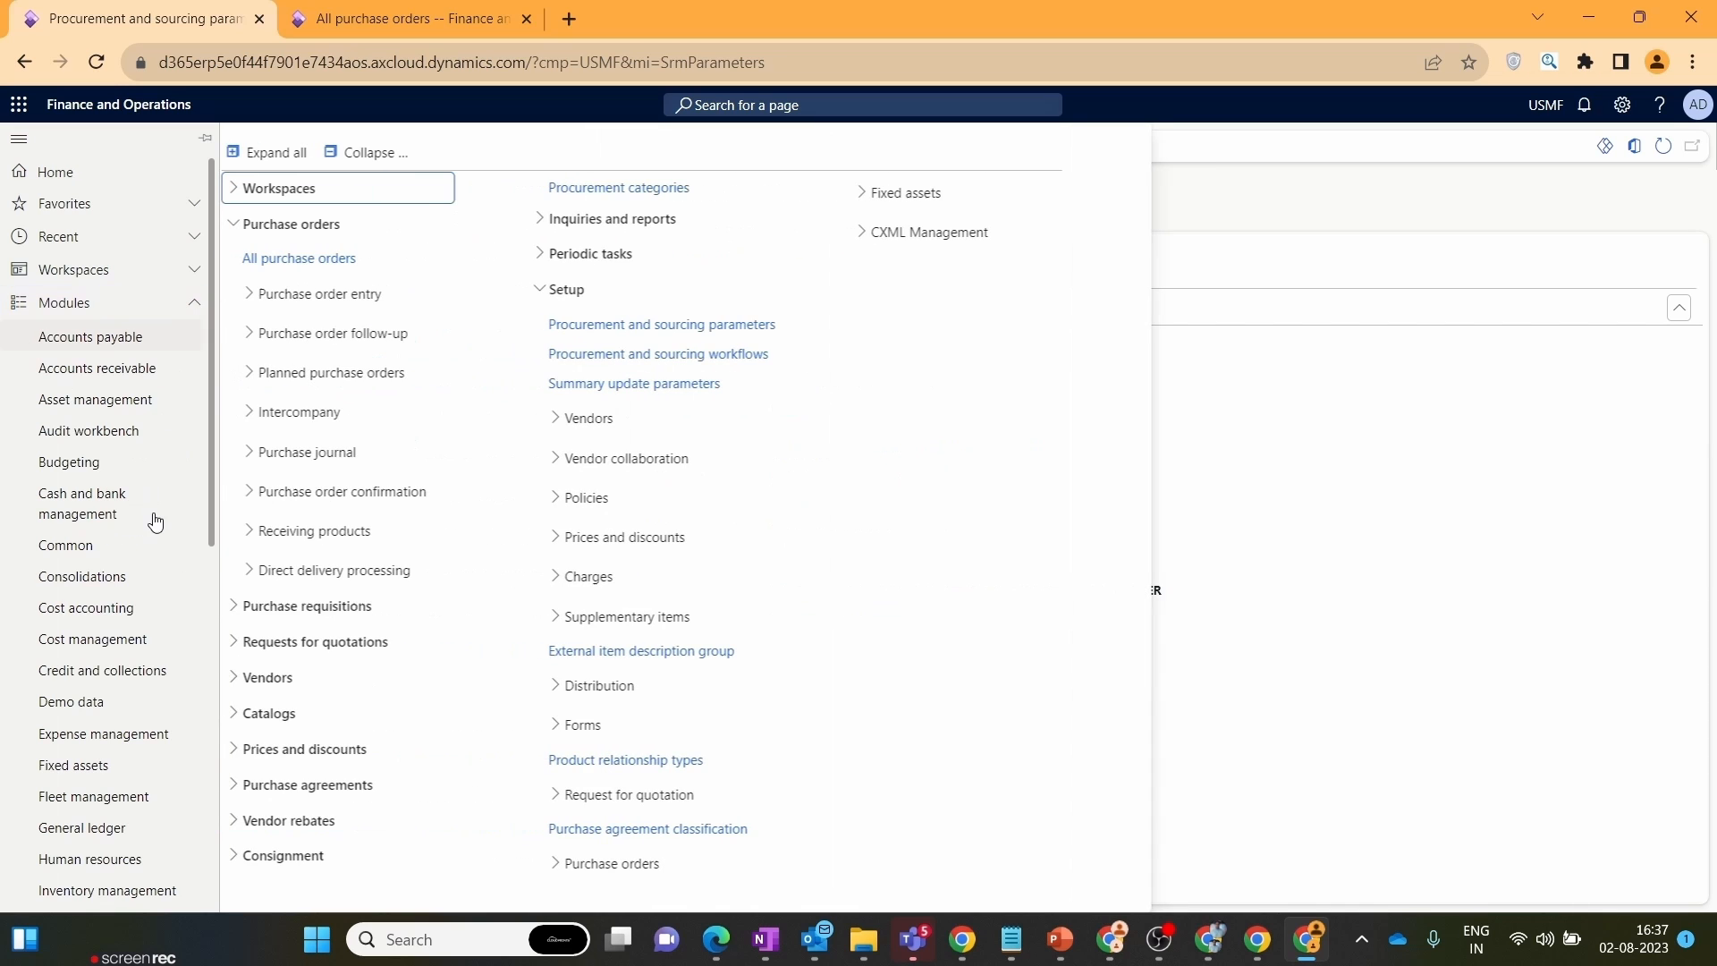
pyautogui.click(300, 265)
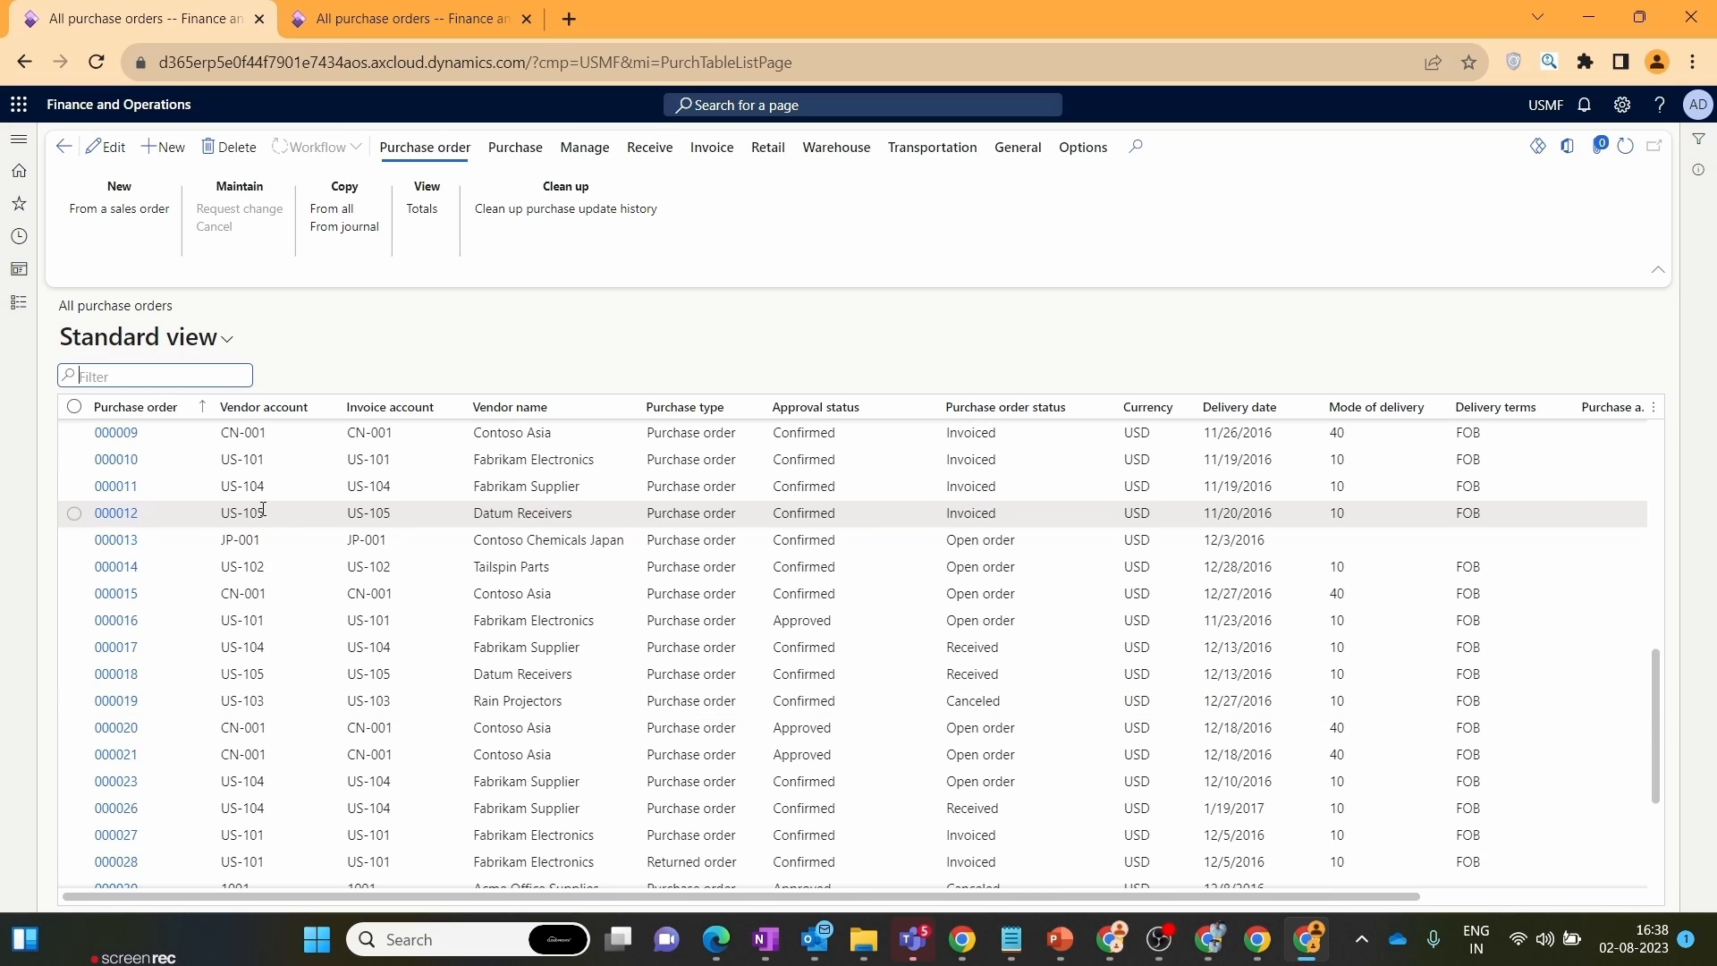
# - Create a purchase order for the vendor Acme Office Supplies with warehouse 12
pyautogui.moveTo(364, 560)
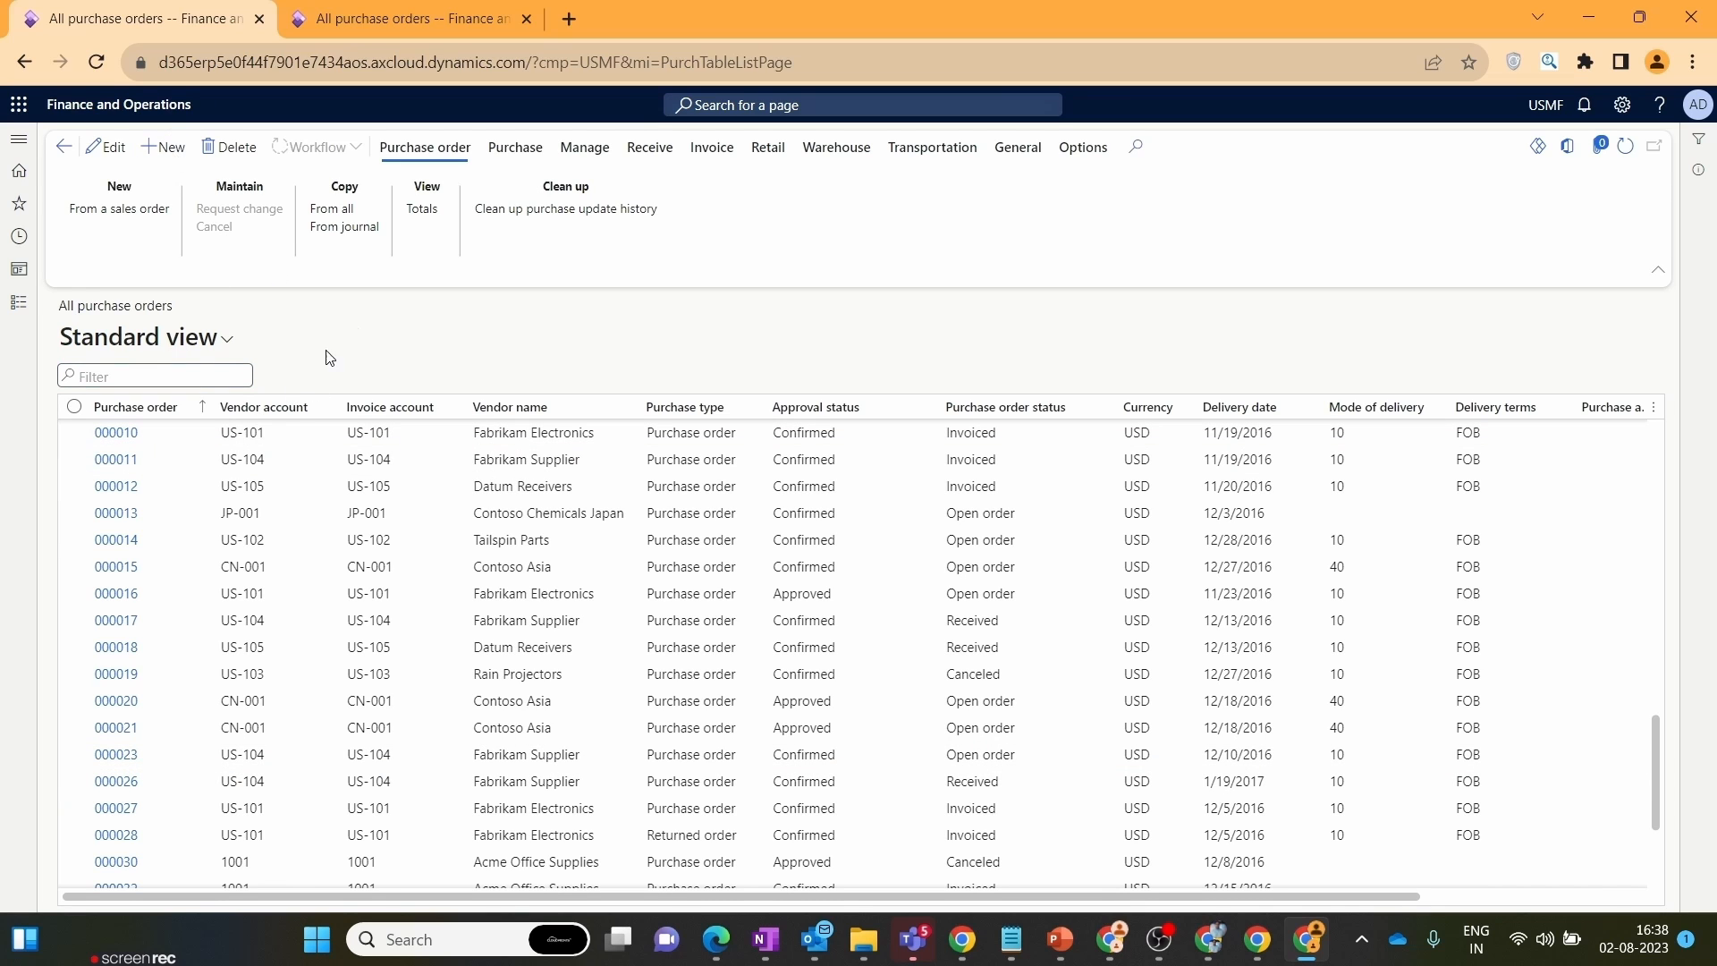
pyautogui.hotkey('alt', 'n')
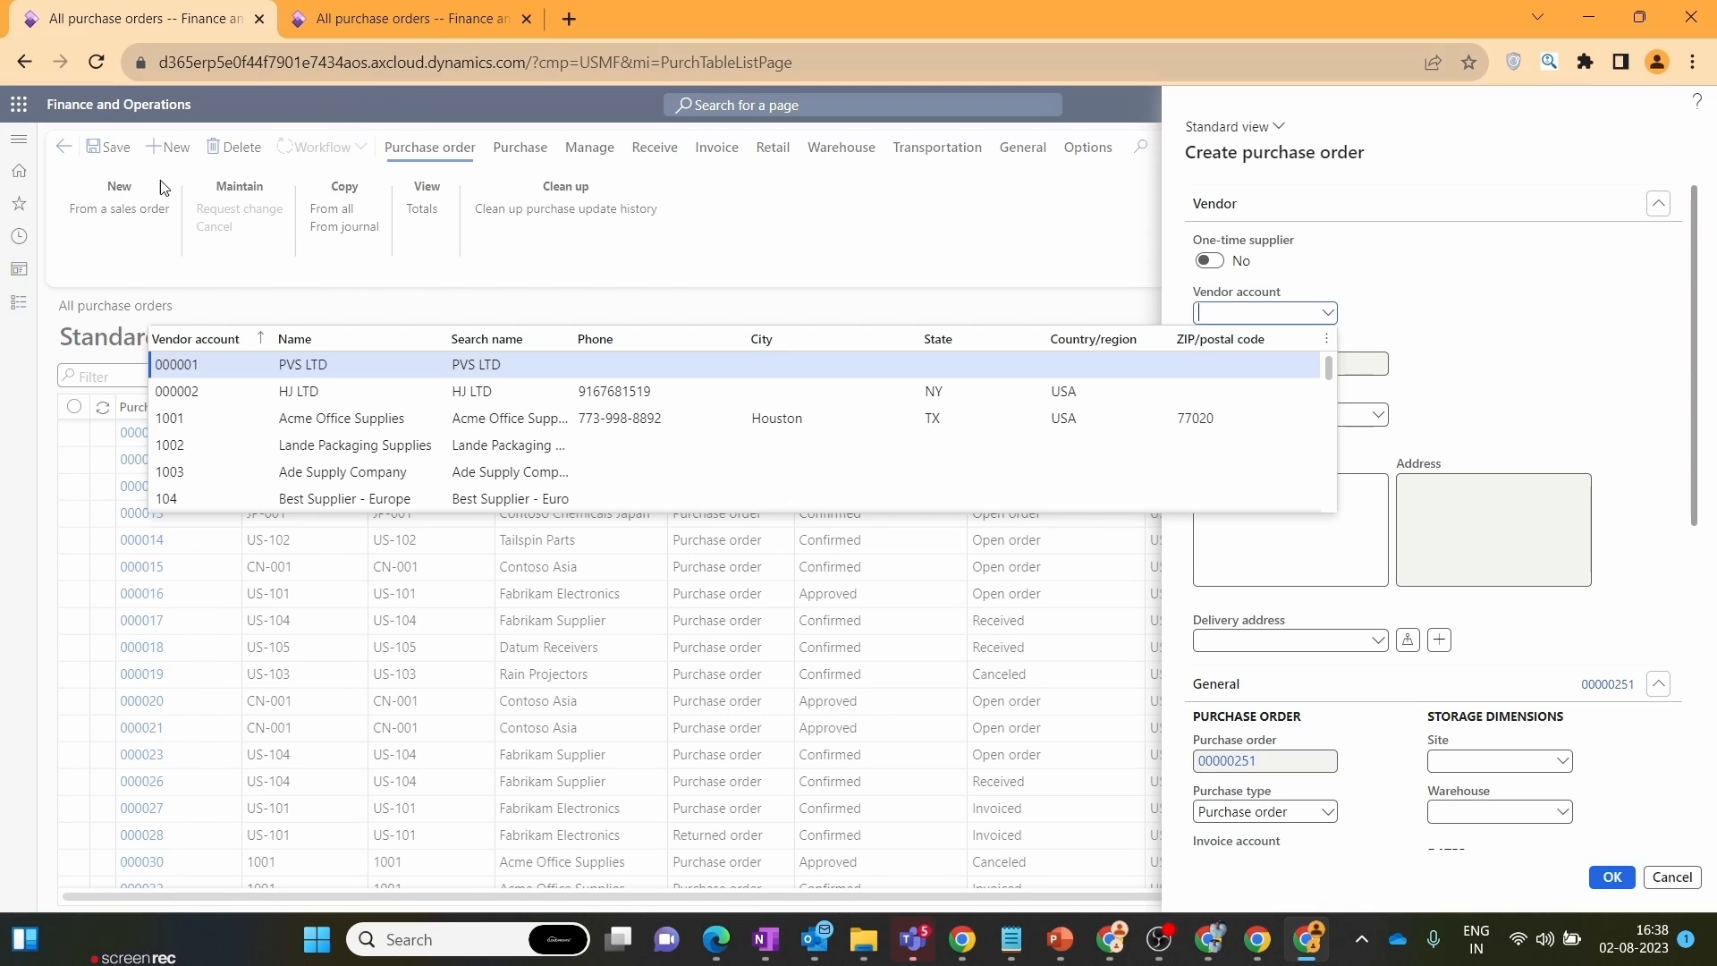
pyautogui.click(265, 411)
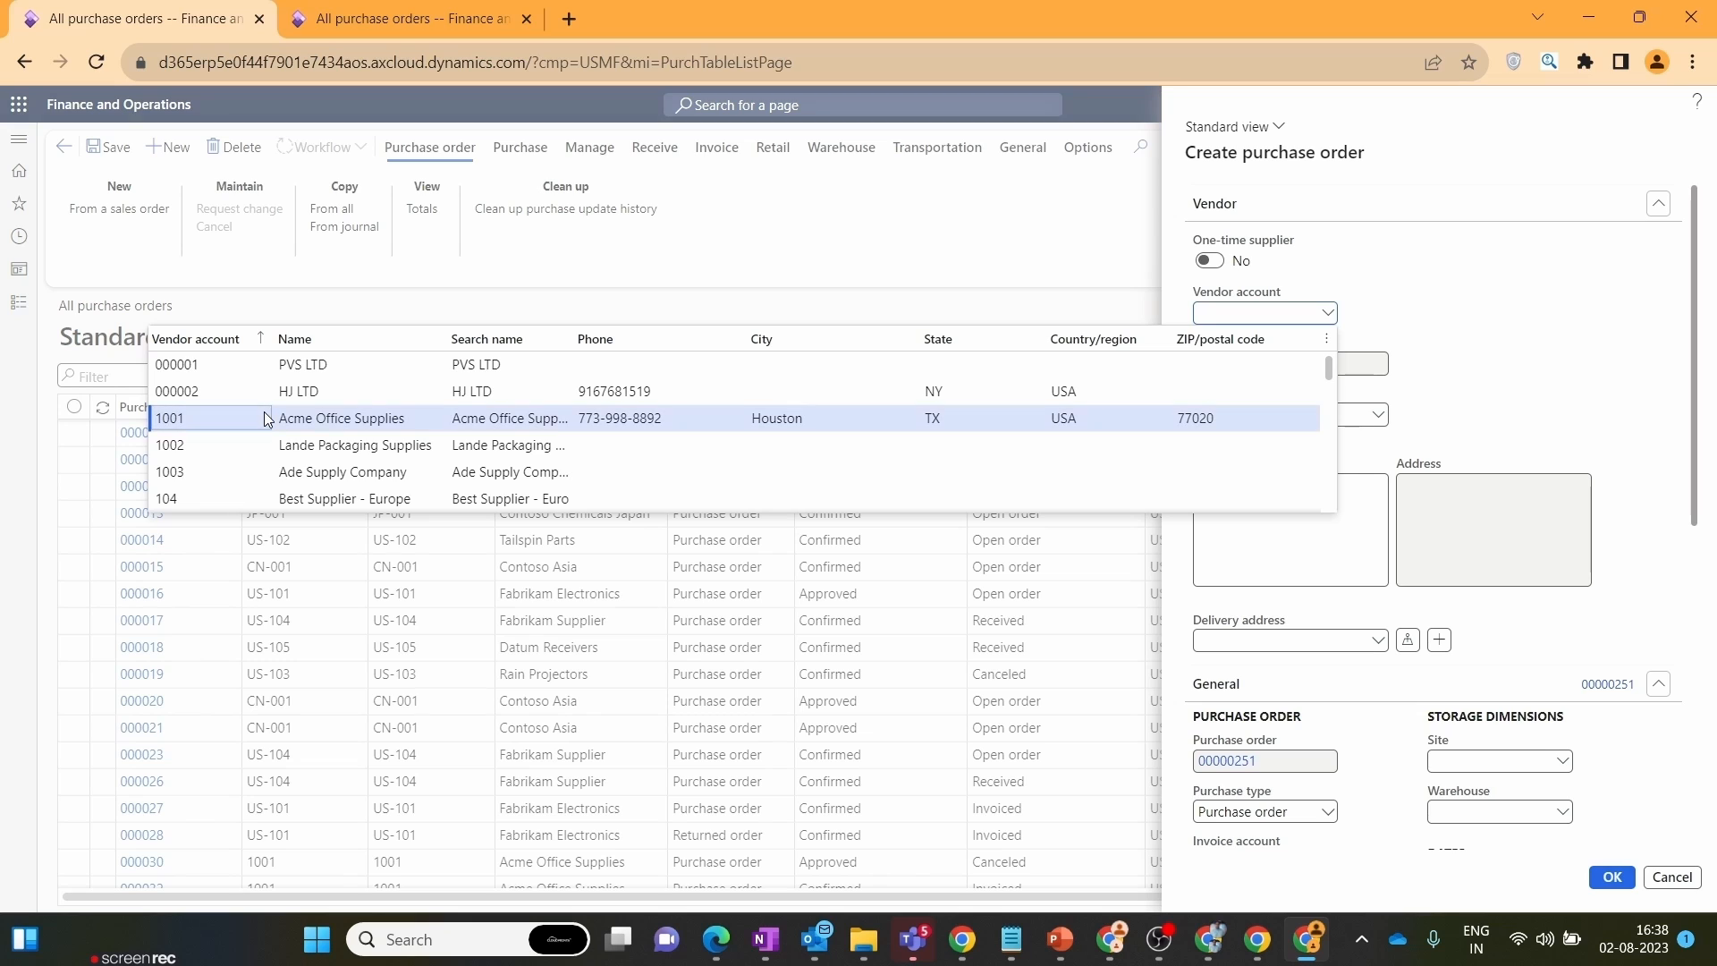
pyautogui.scroll(-5, 1576, 525)
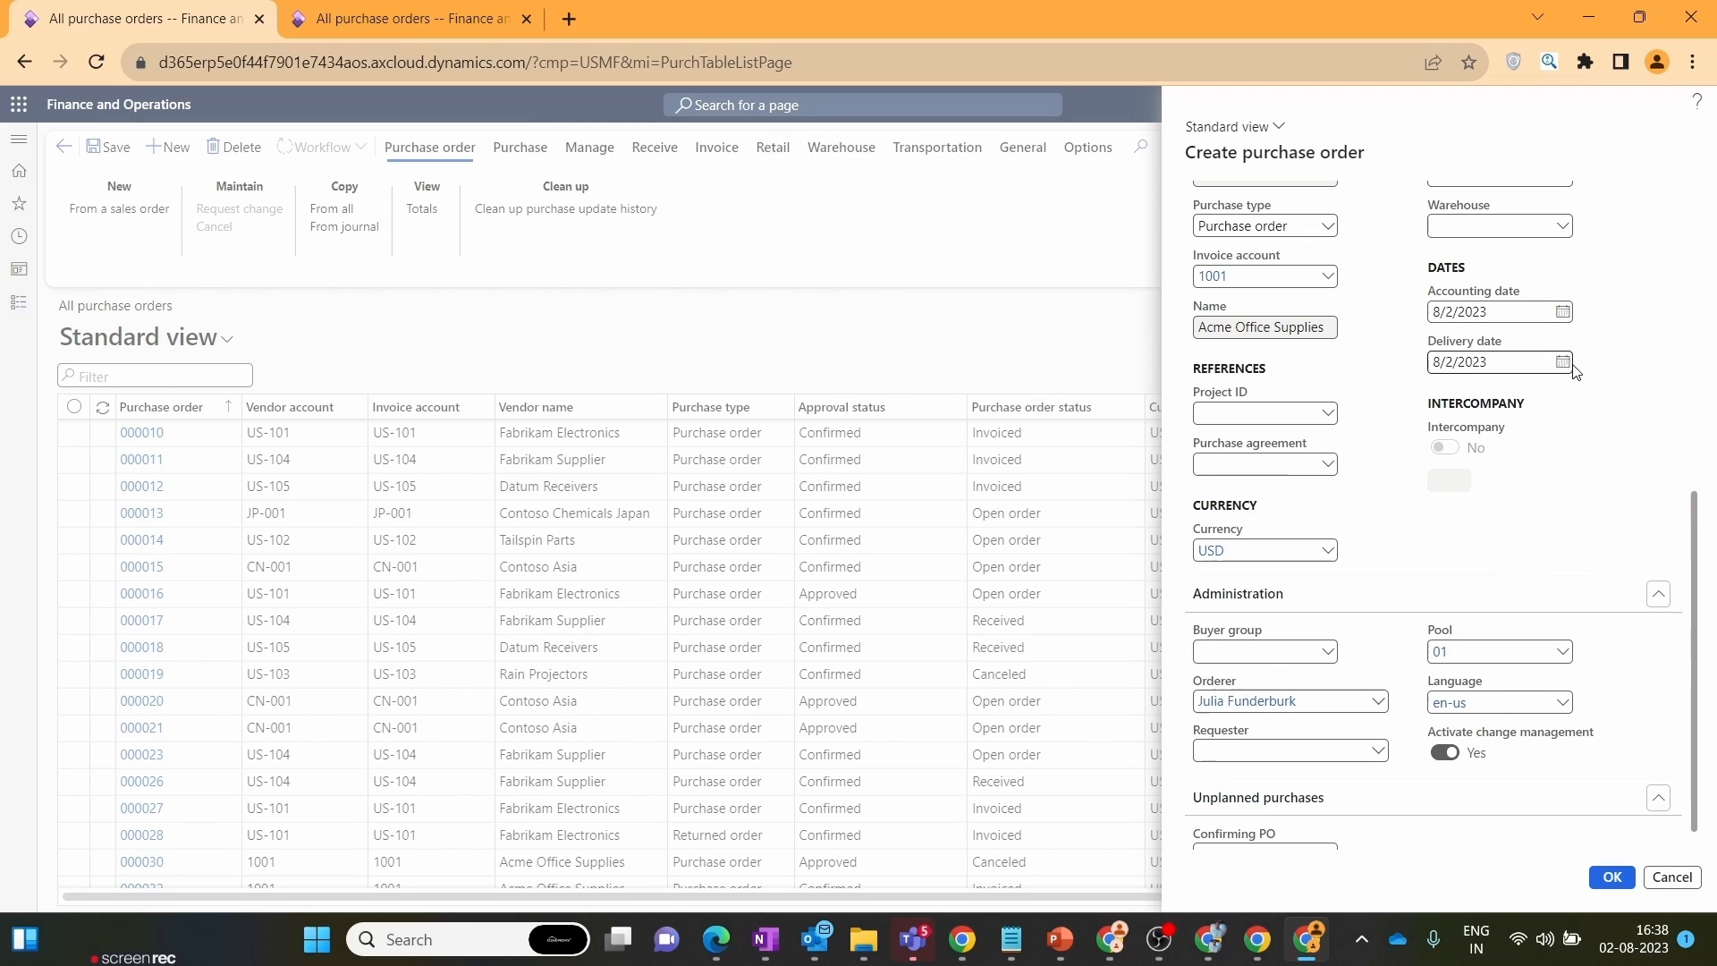
pyautogui.click(1561, 229)
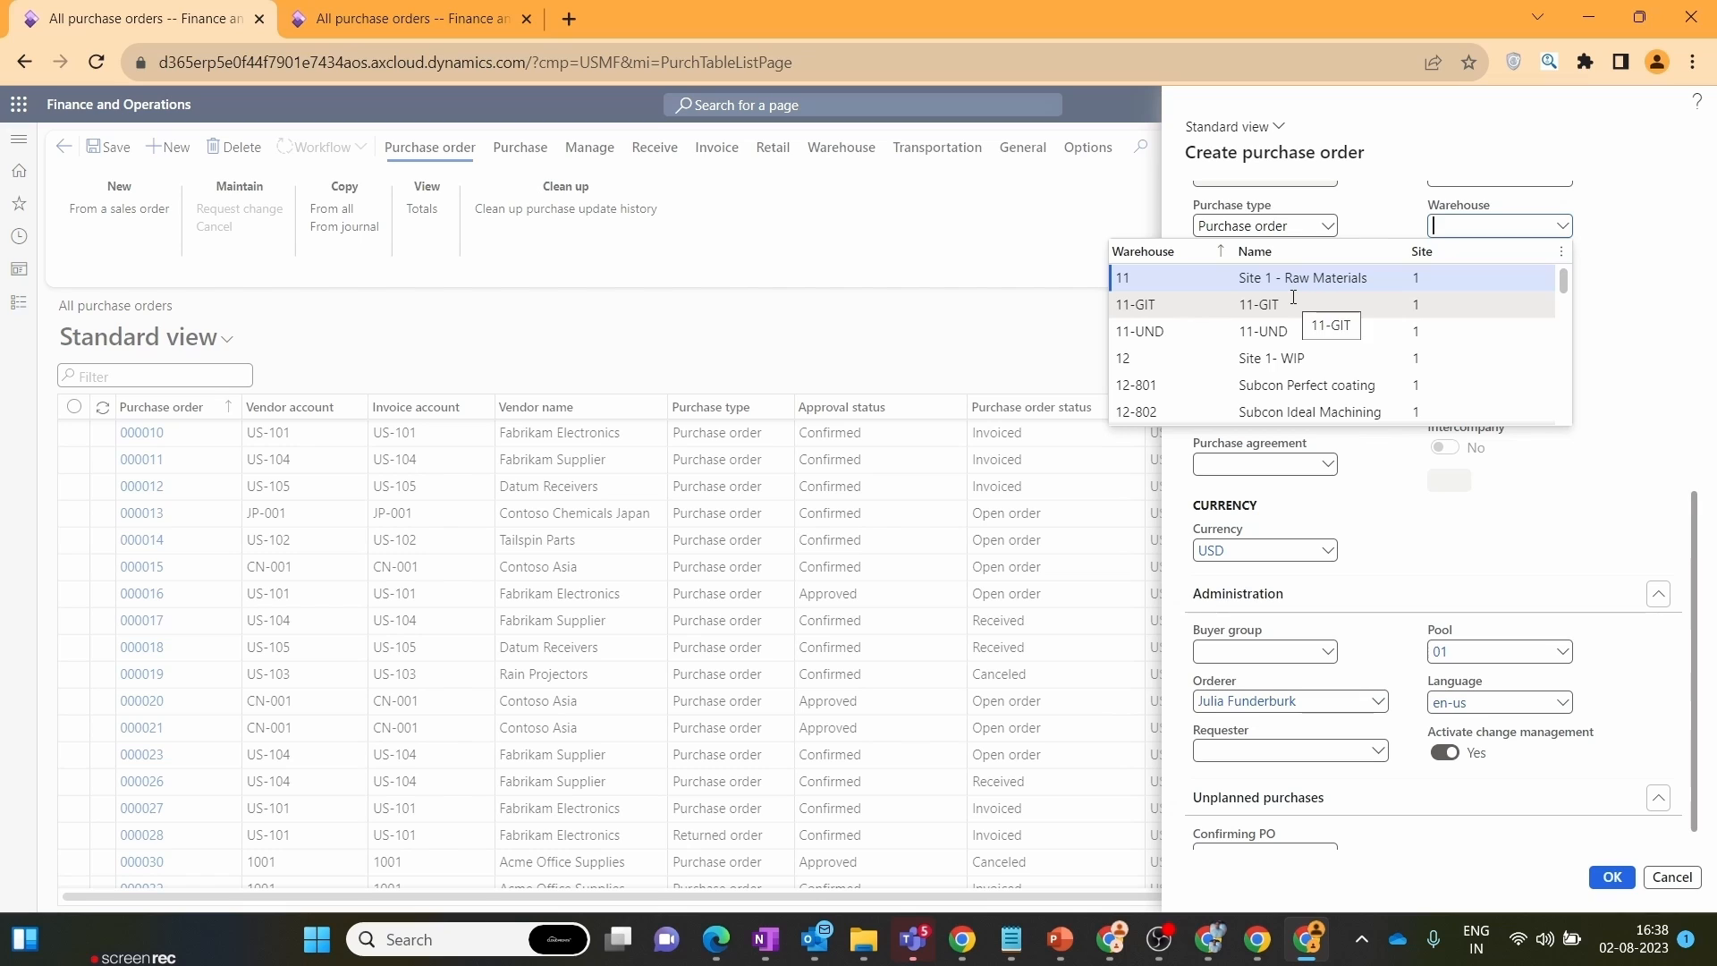
pyautogui.click(1291, 353)
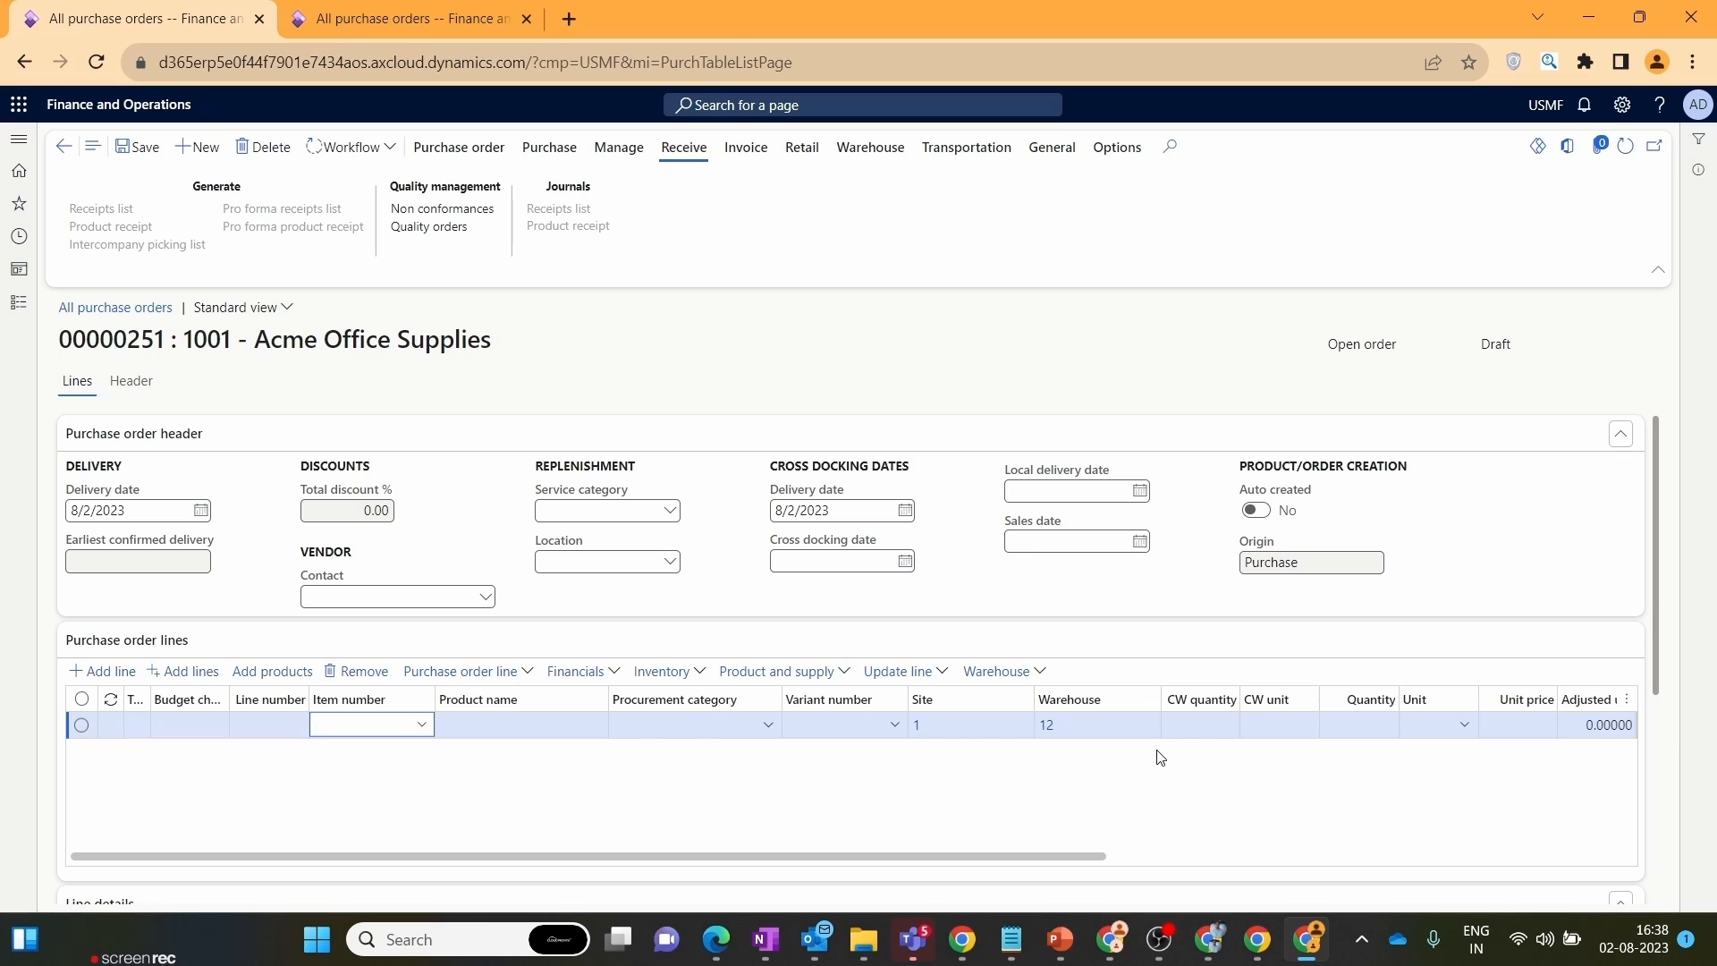
# - Enter item 1000, Surface Pro 128 GB, on the first purchase order line and save the order
pyautogui.click(368, 723)
pyautogui.click(410, 562)
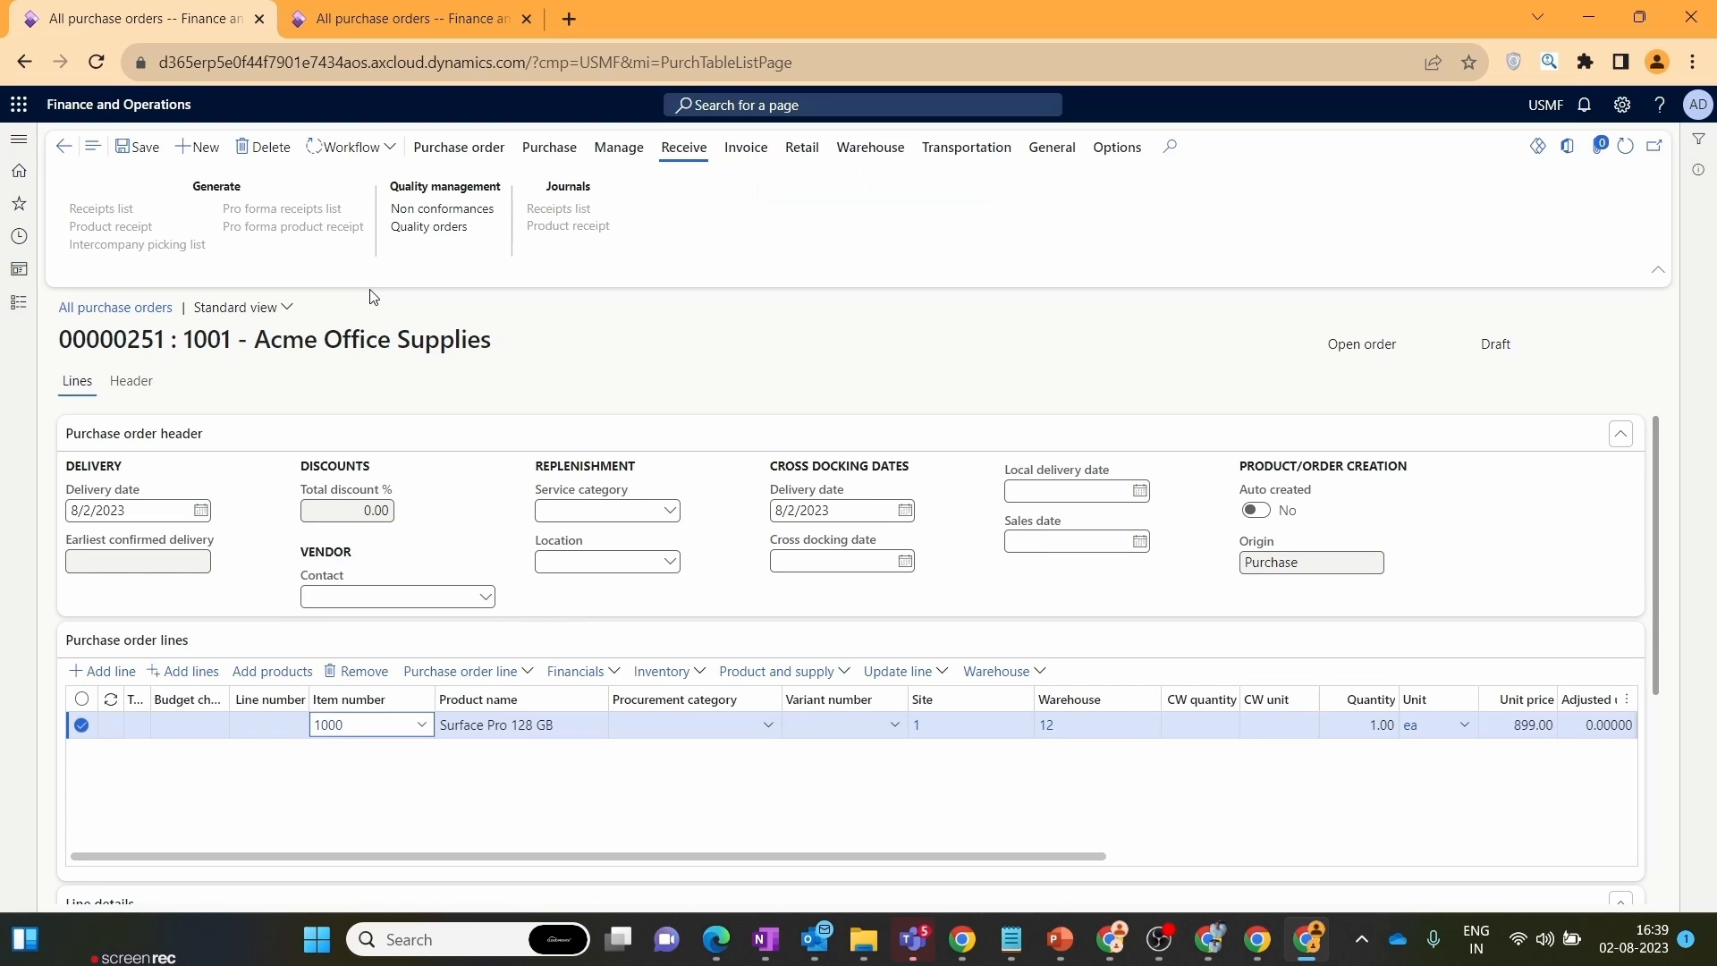
pyautogui.click(160, 159)
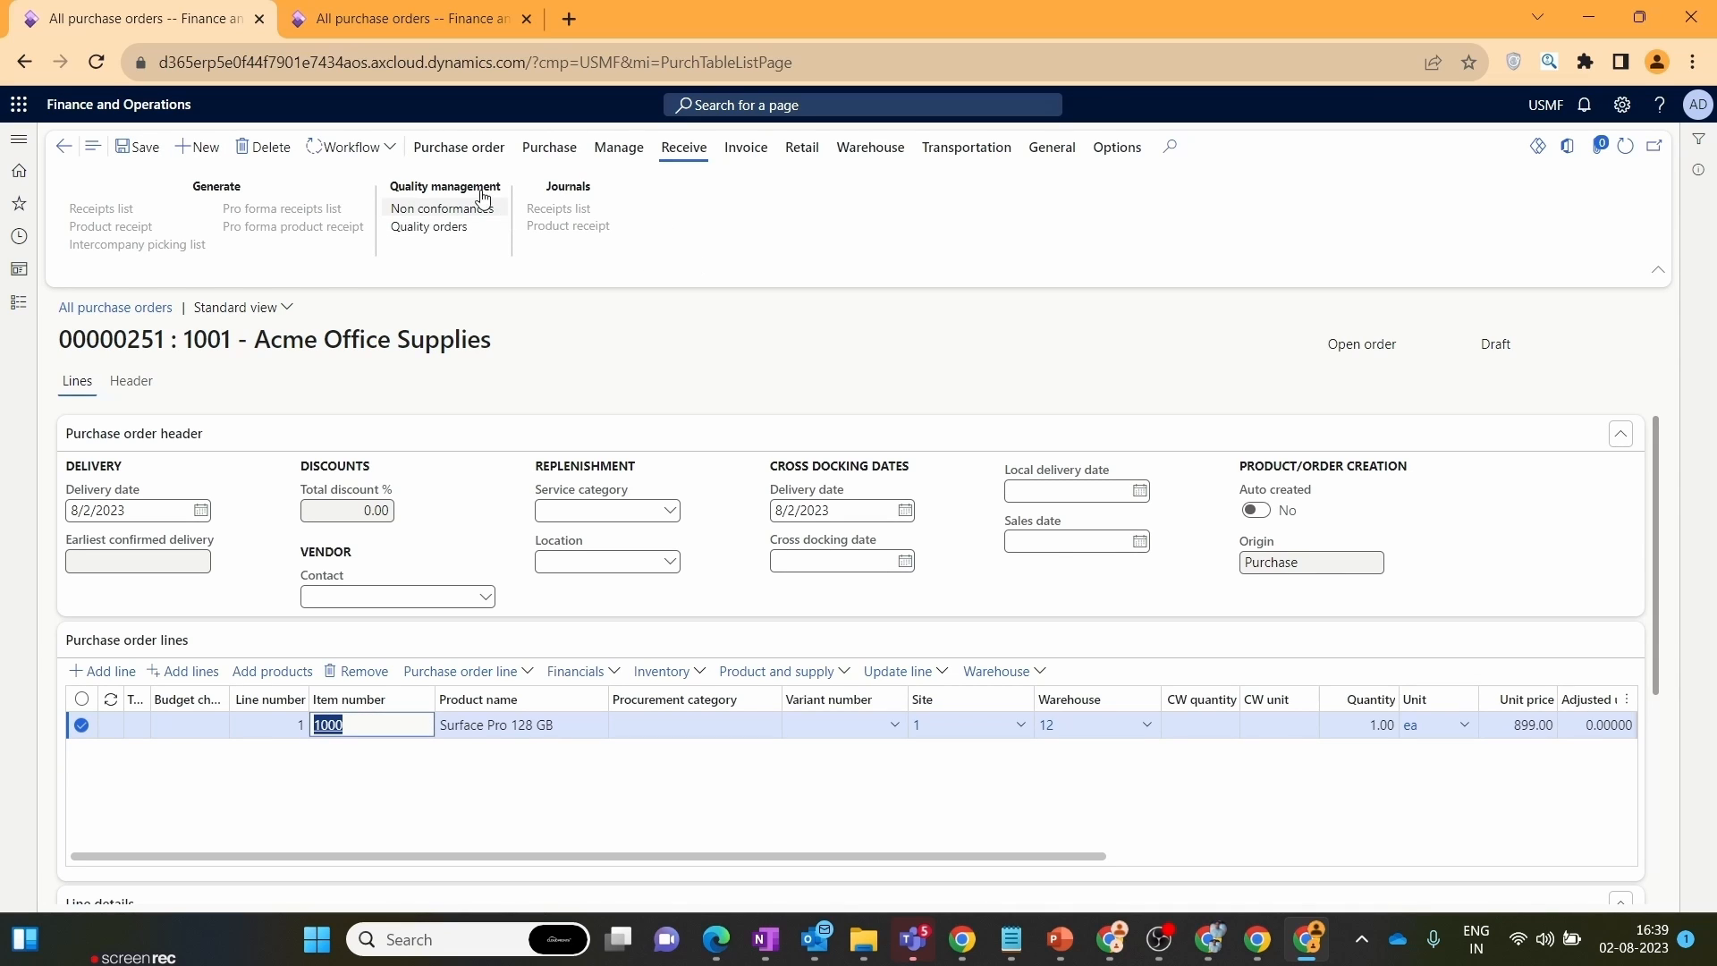
# - Read the workflow submission instructions and submit the purchase order for approval without a comment
pyautogui.click(390, 152)
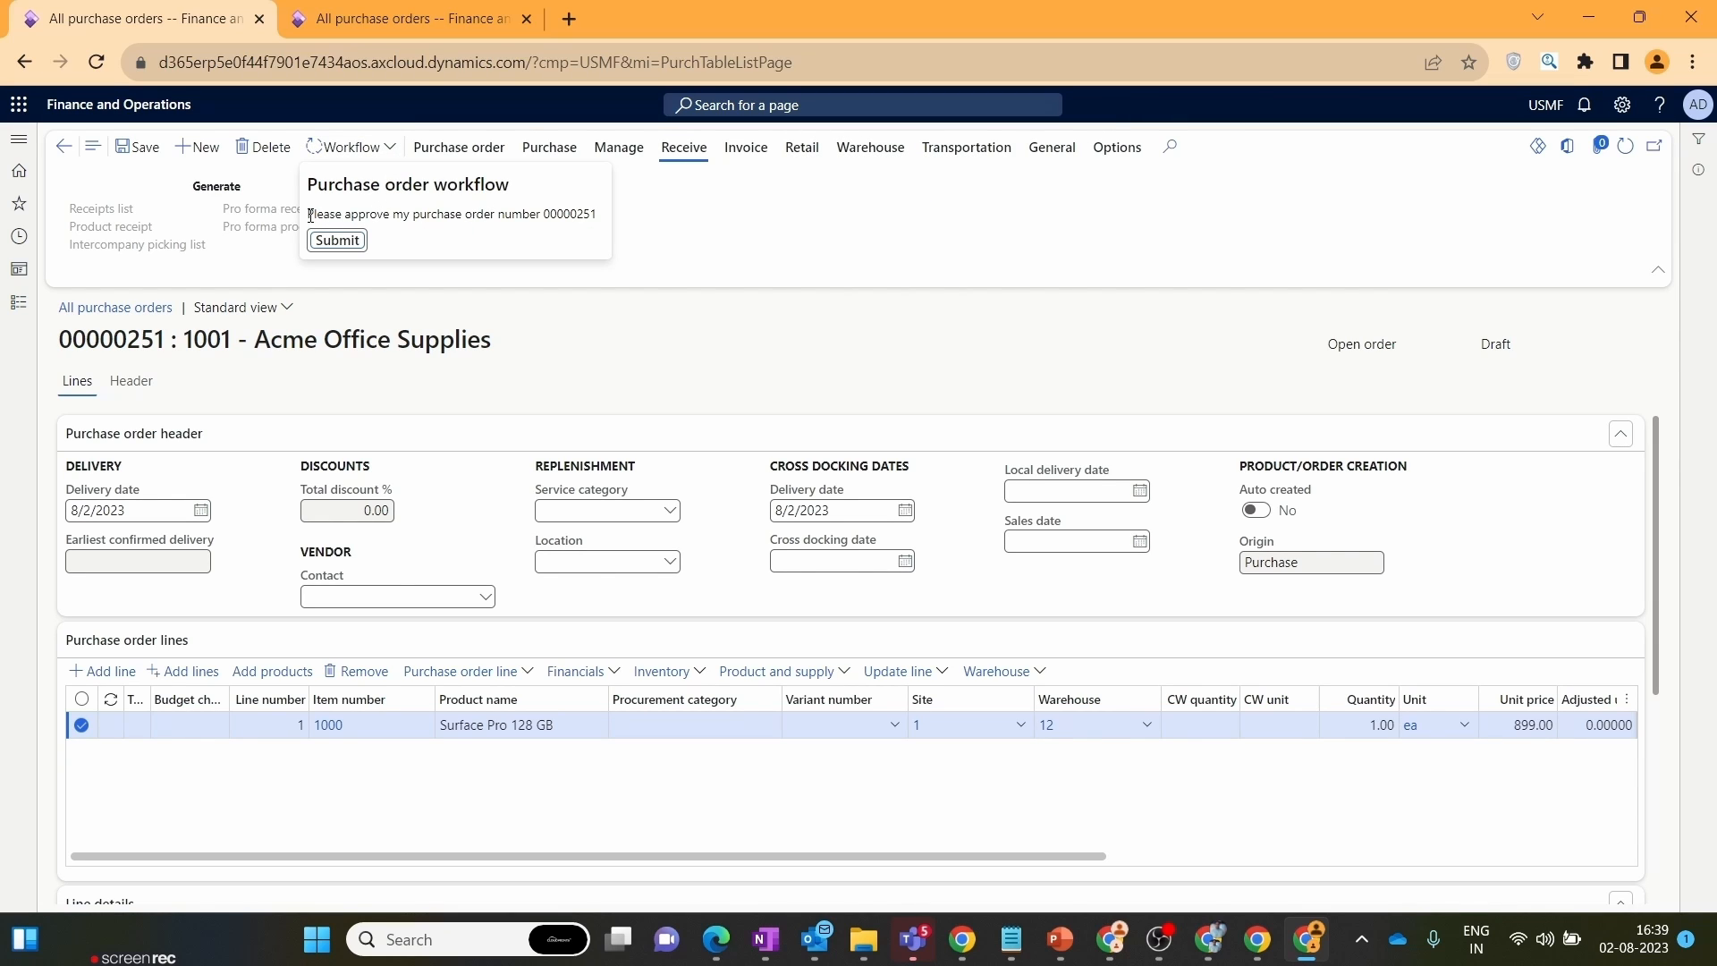
pyautogui.moveTo(310, 216); pyautogui.dragTo(598, 220)
pyautogui.click(555, 218)
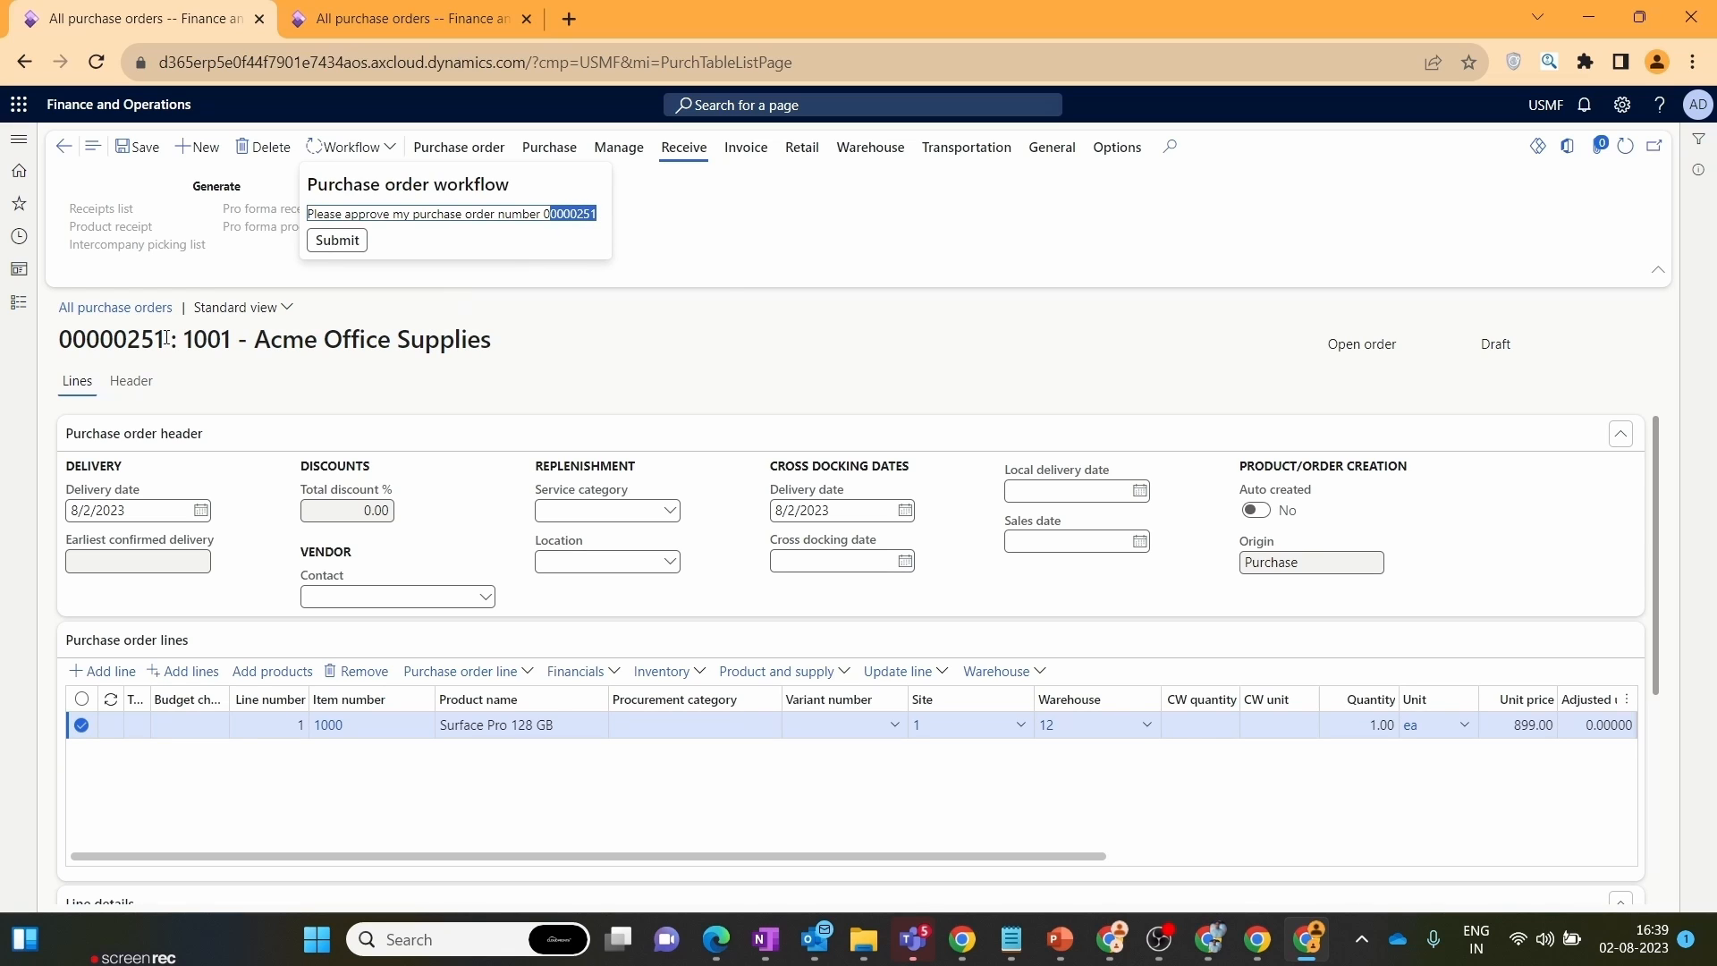
pyautogui.moveTo(540, 215); pyautogui.dragTo(608, 221)
pyautogui.click(341, 245)
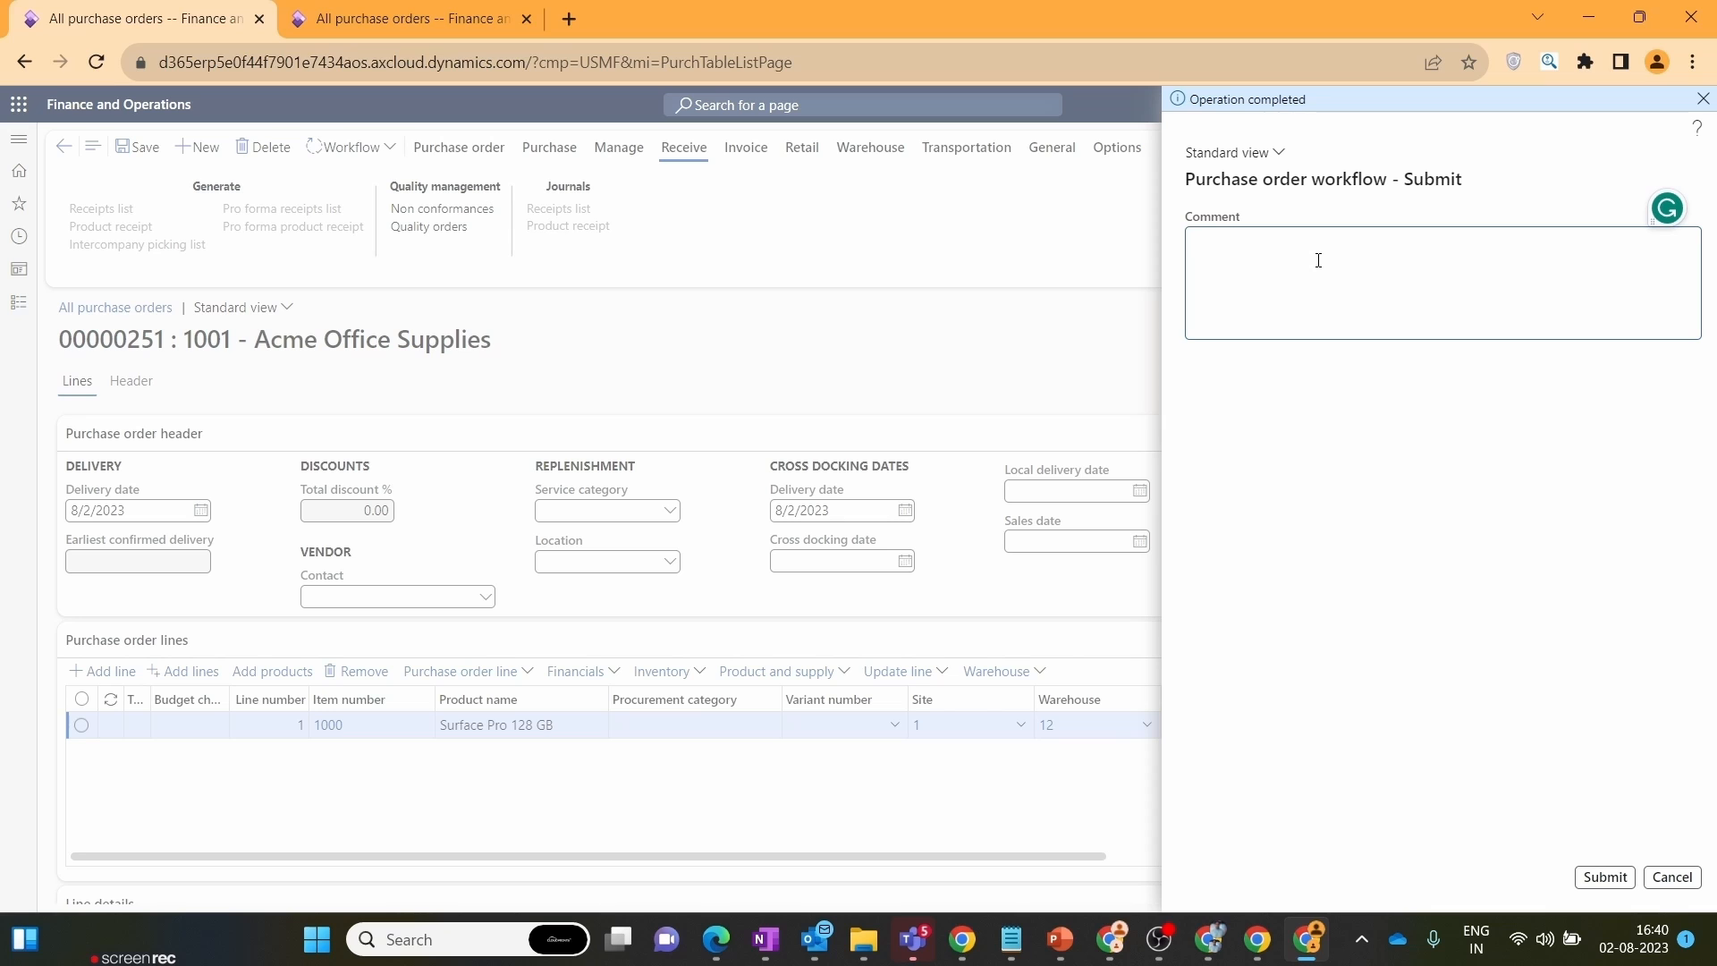
pyautogui.click(1600, 879)
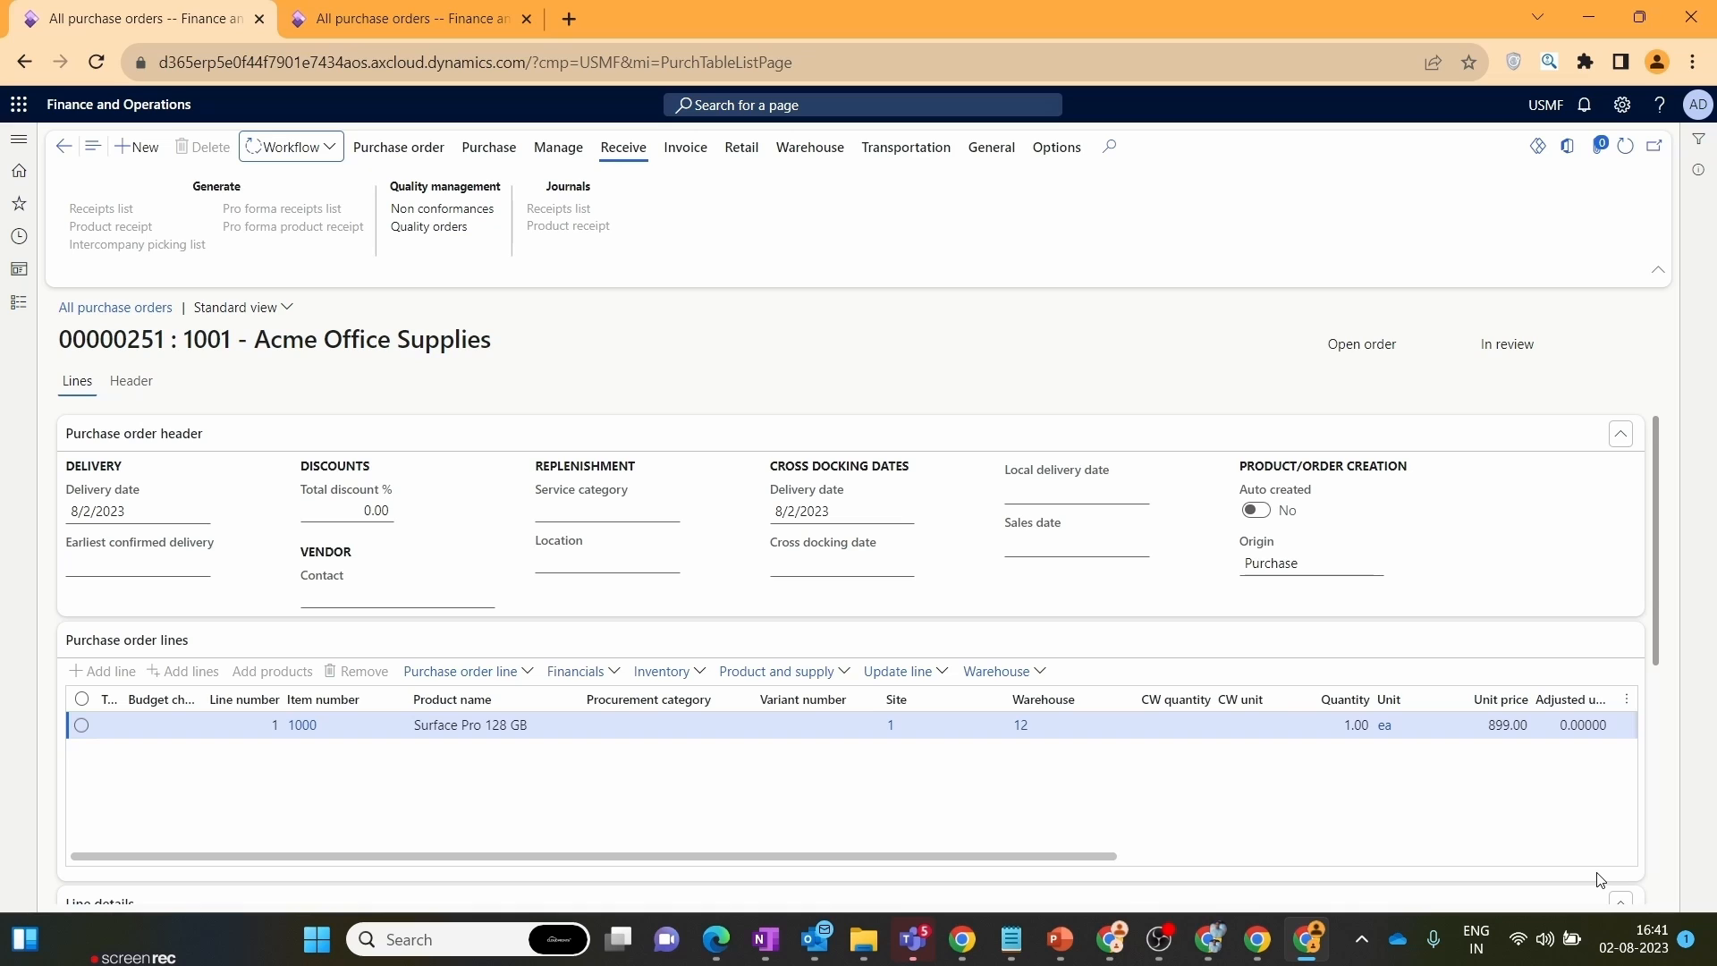
# - Open the purchase order's workflow history, check the submission entry and refresh the tracking details
pyautogui.click(331, 150)
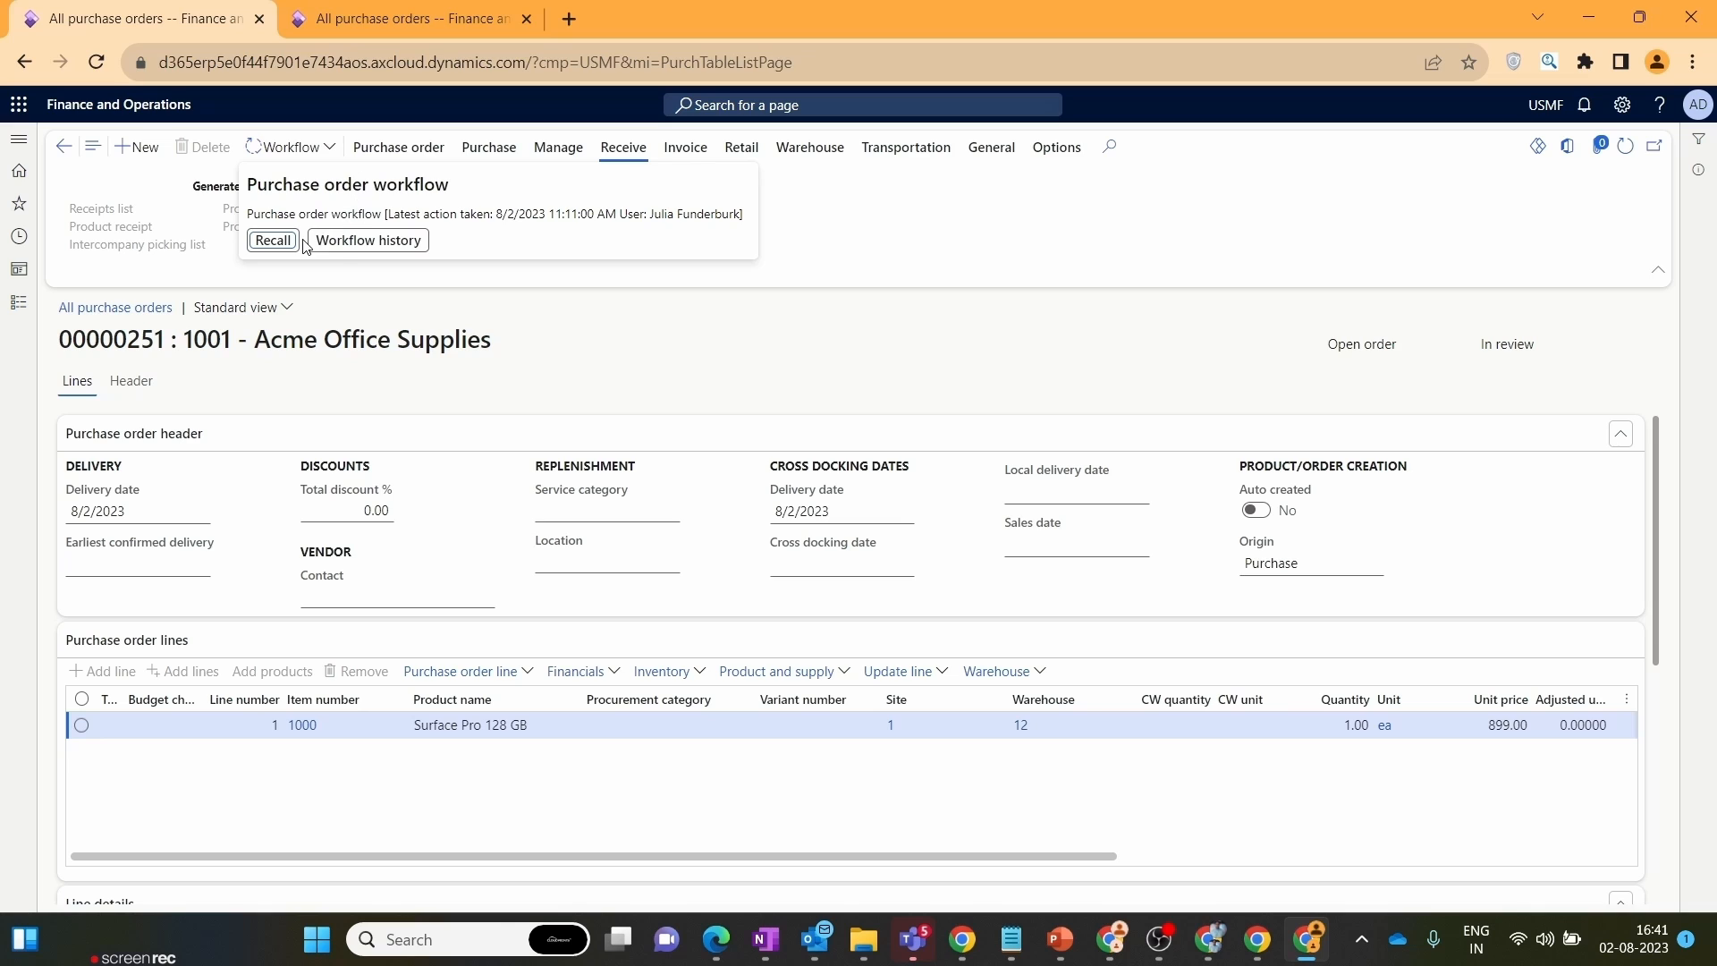
pyautogui.click(413, 246)
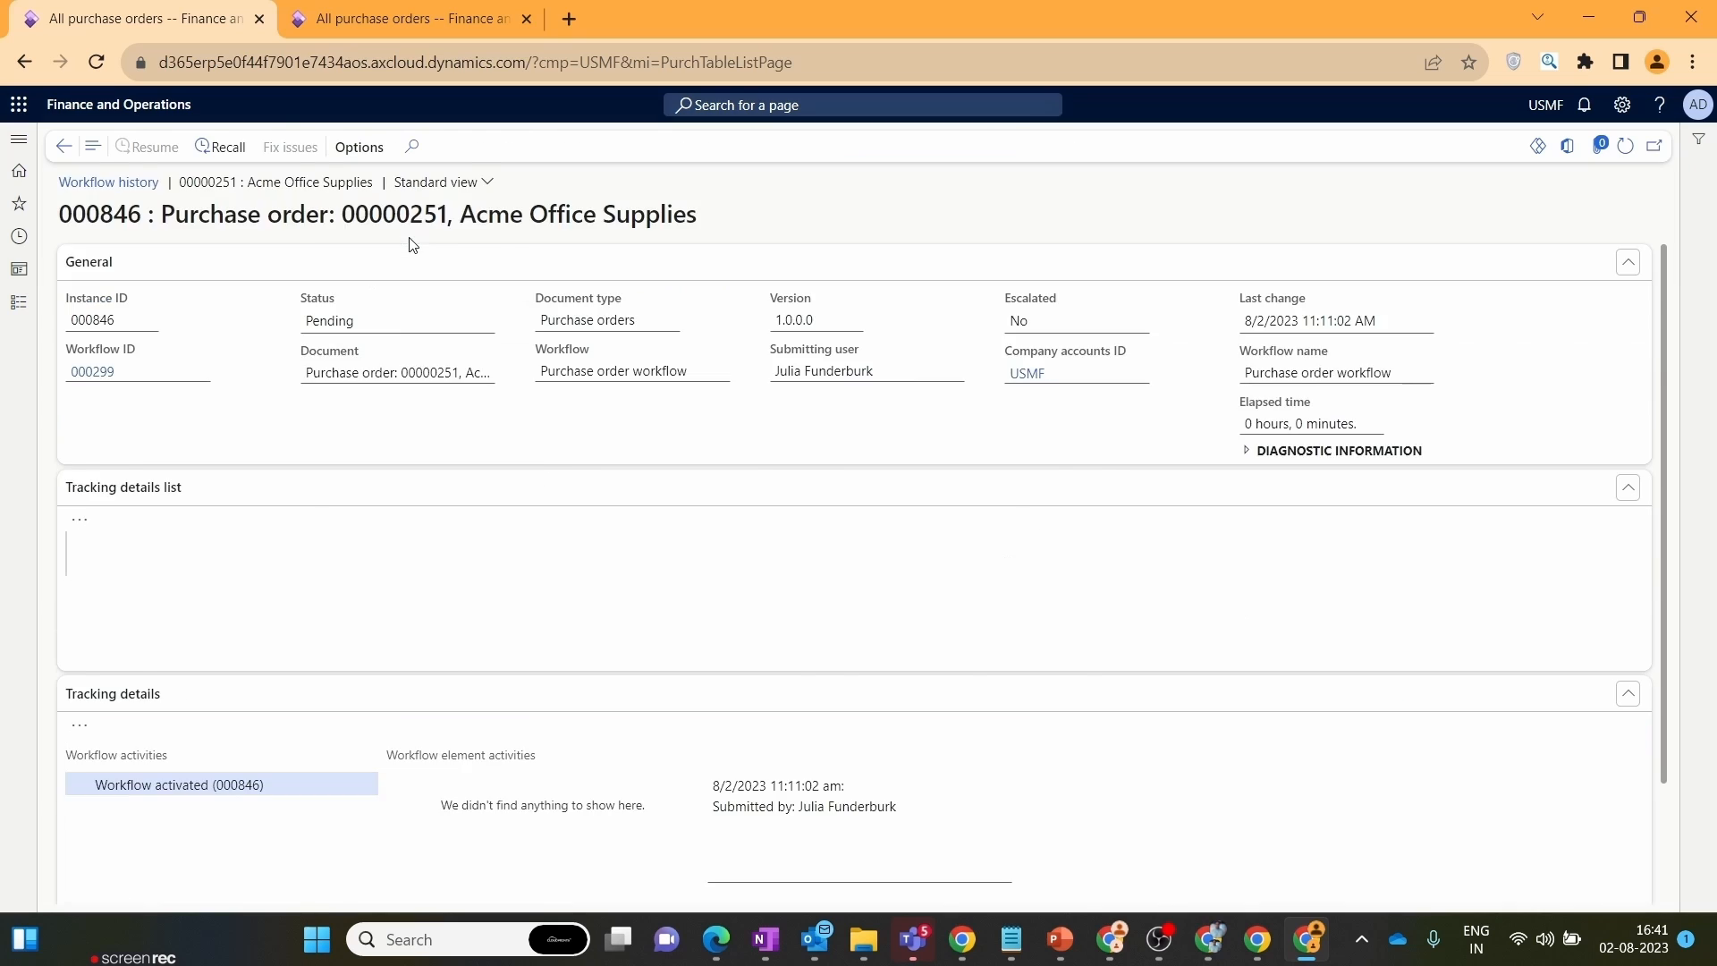
pyautogui.click(1630, 150)
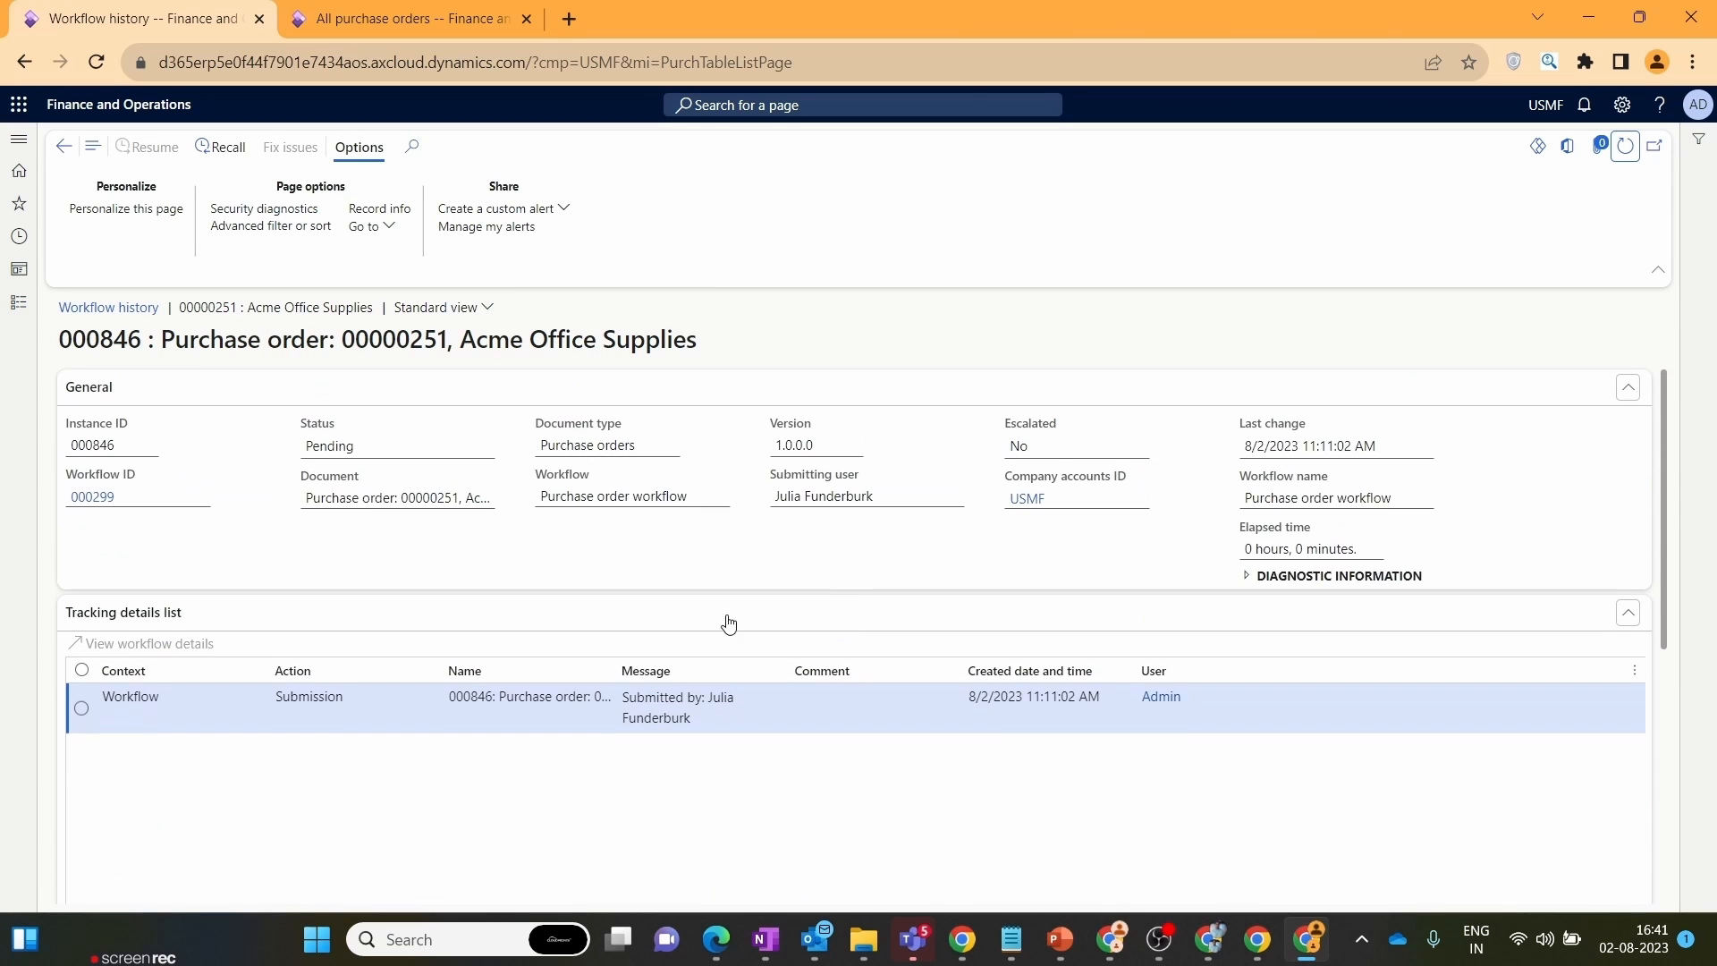
pyautogui.click(702, 720)
pyautogui.moveTo(693, 720); pyautogui.dragTo(740, 726)
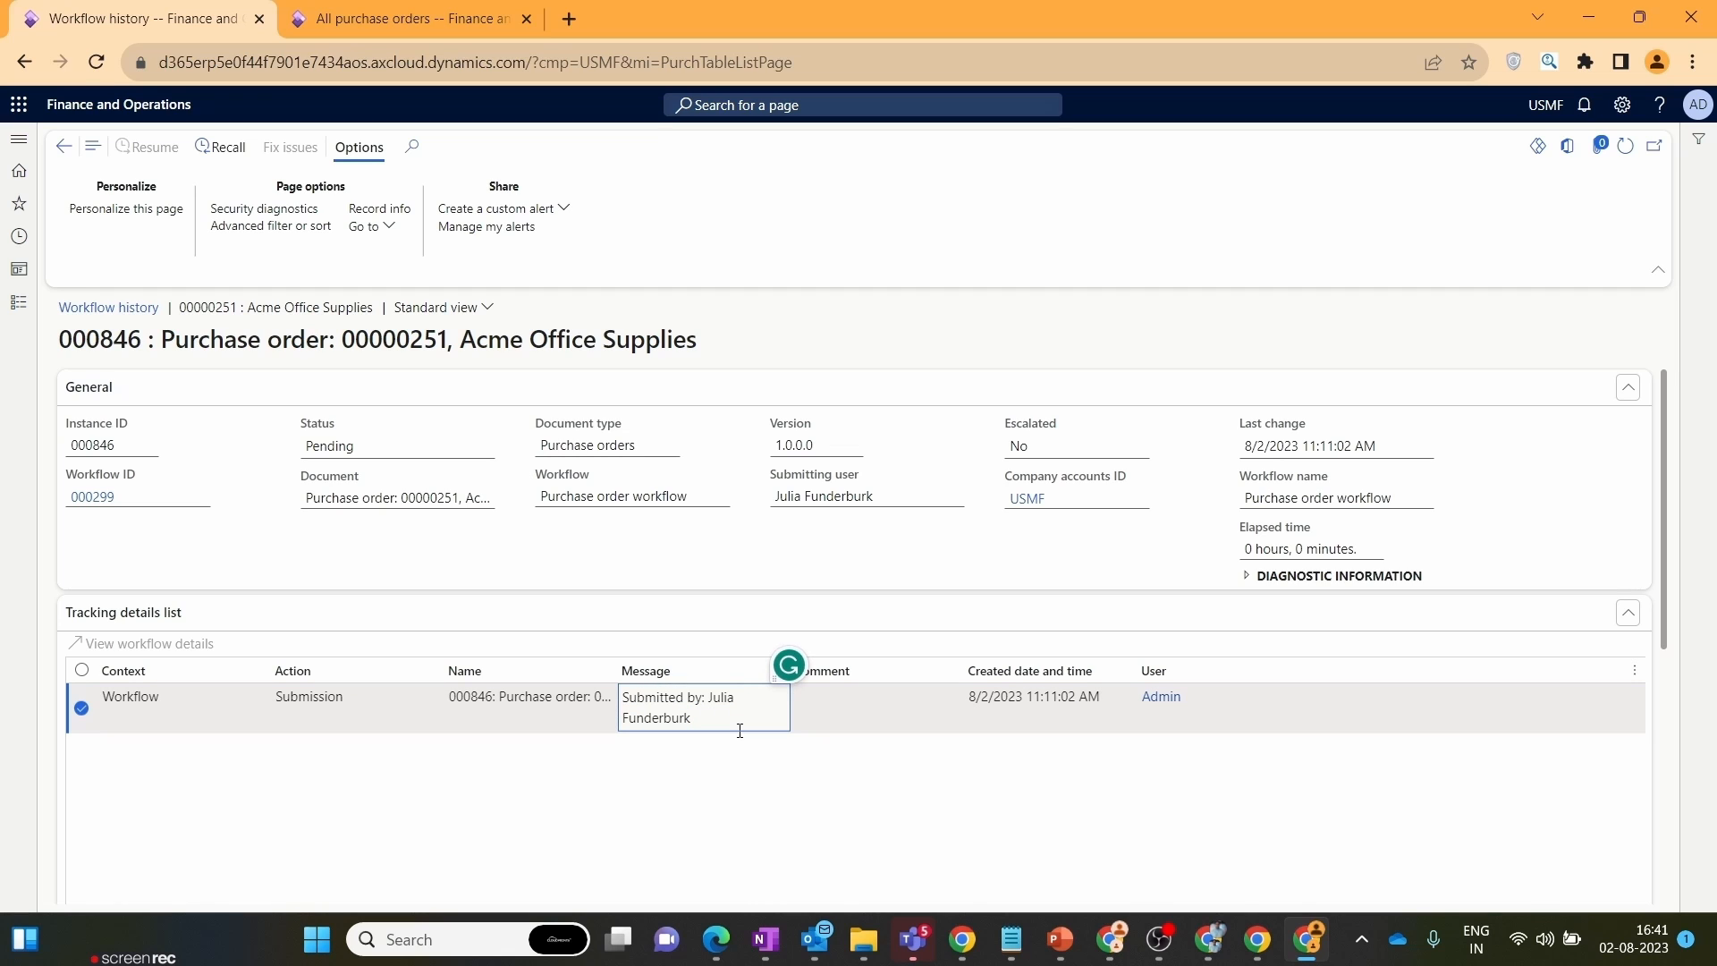
pyautogui.click(1624, 150)
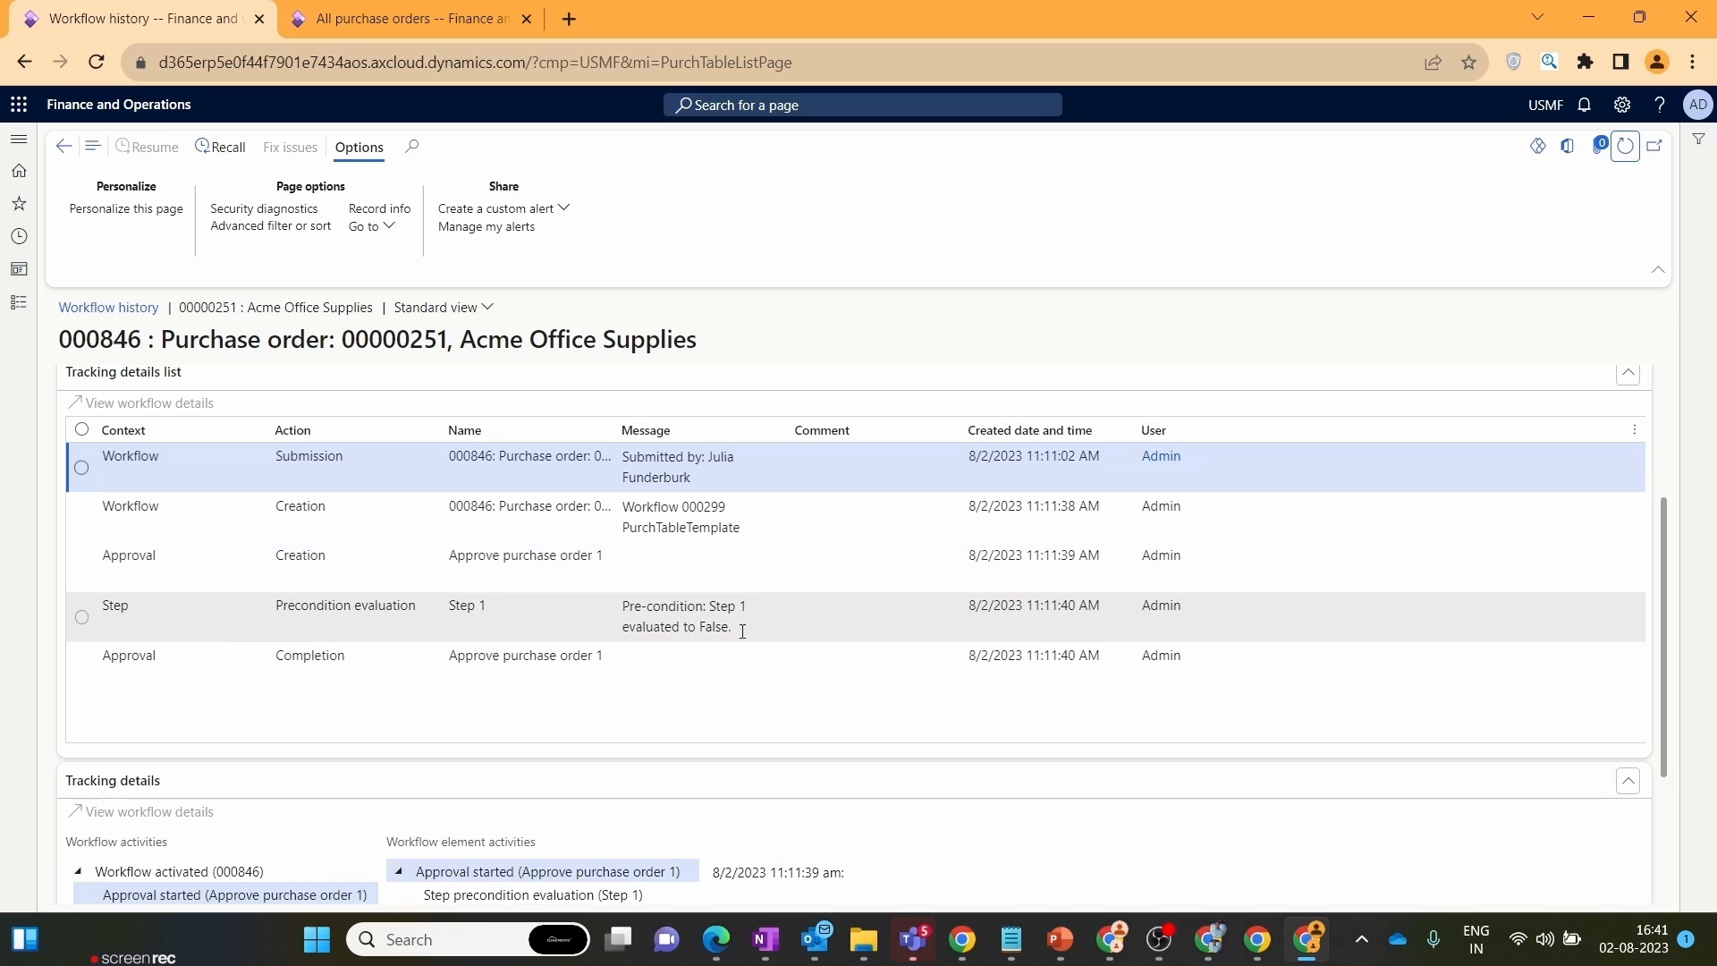
# - Examine the tracking details list, especially the Step 1 precondition evaluation and the approval completion entry
pyautogui.click(690, 672)
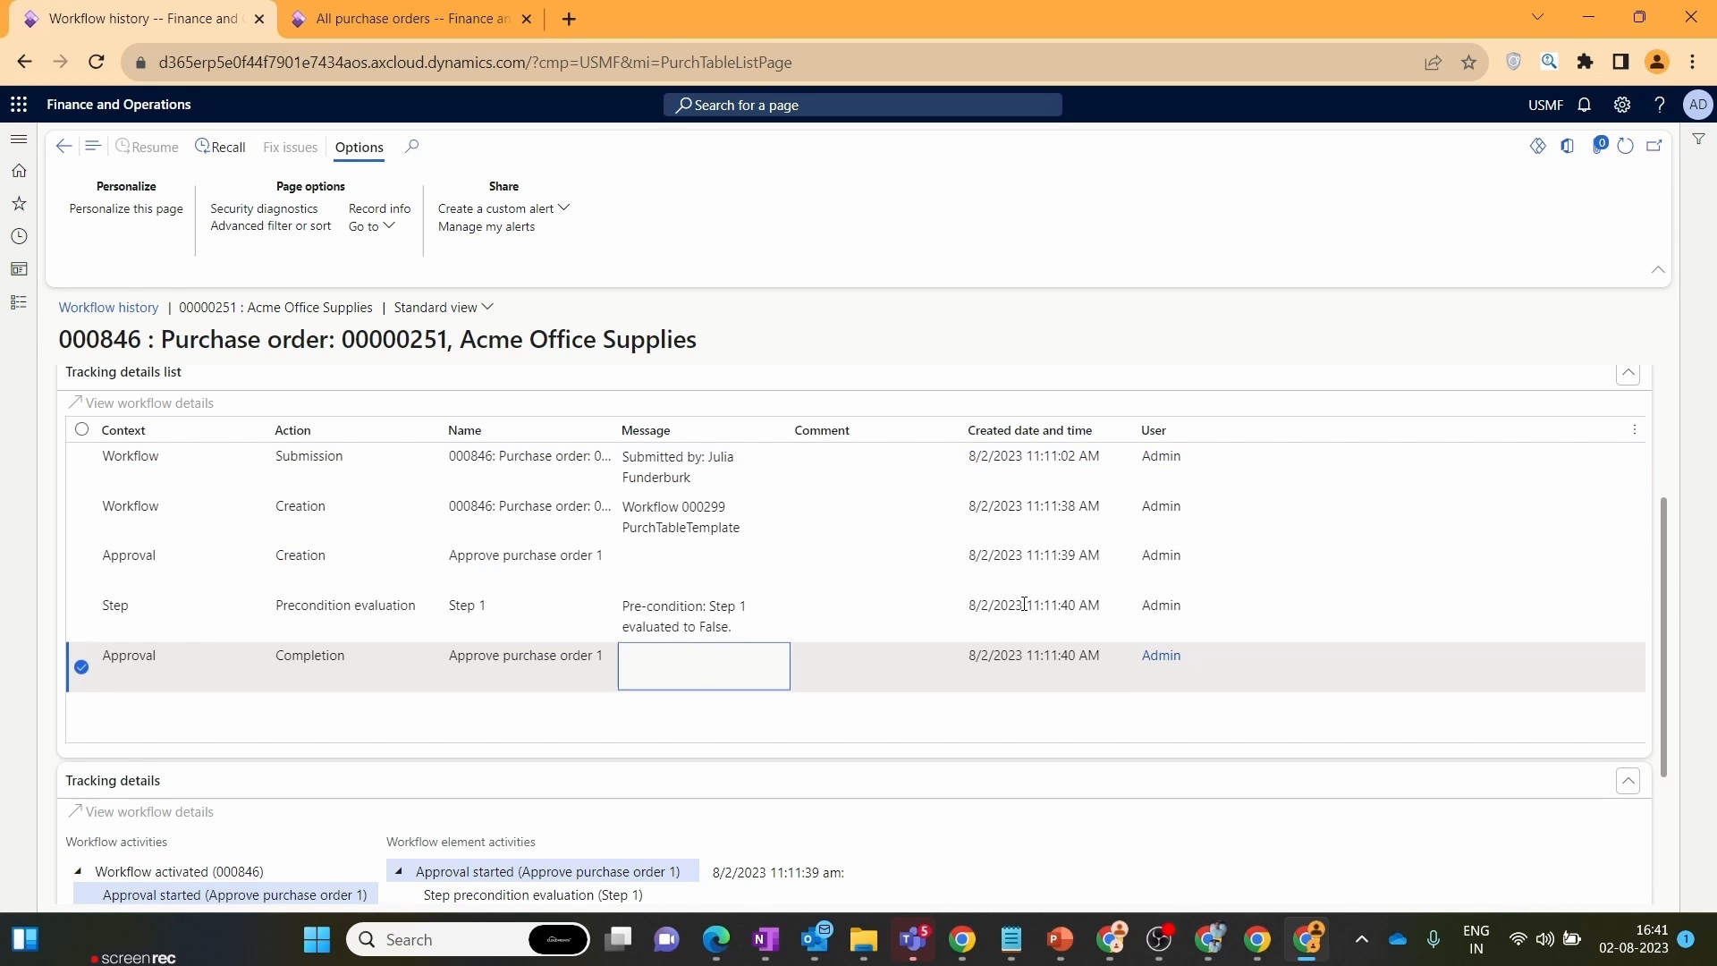
pyautogui.scroll(3, 1025, 605)
pyautogui.press('Up')
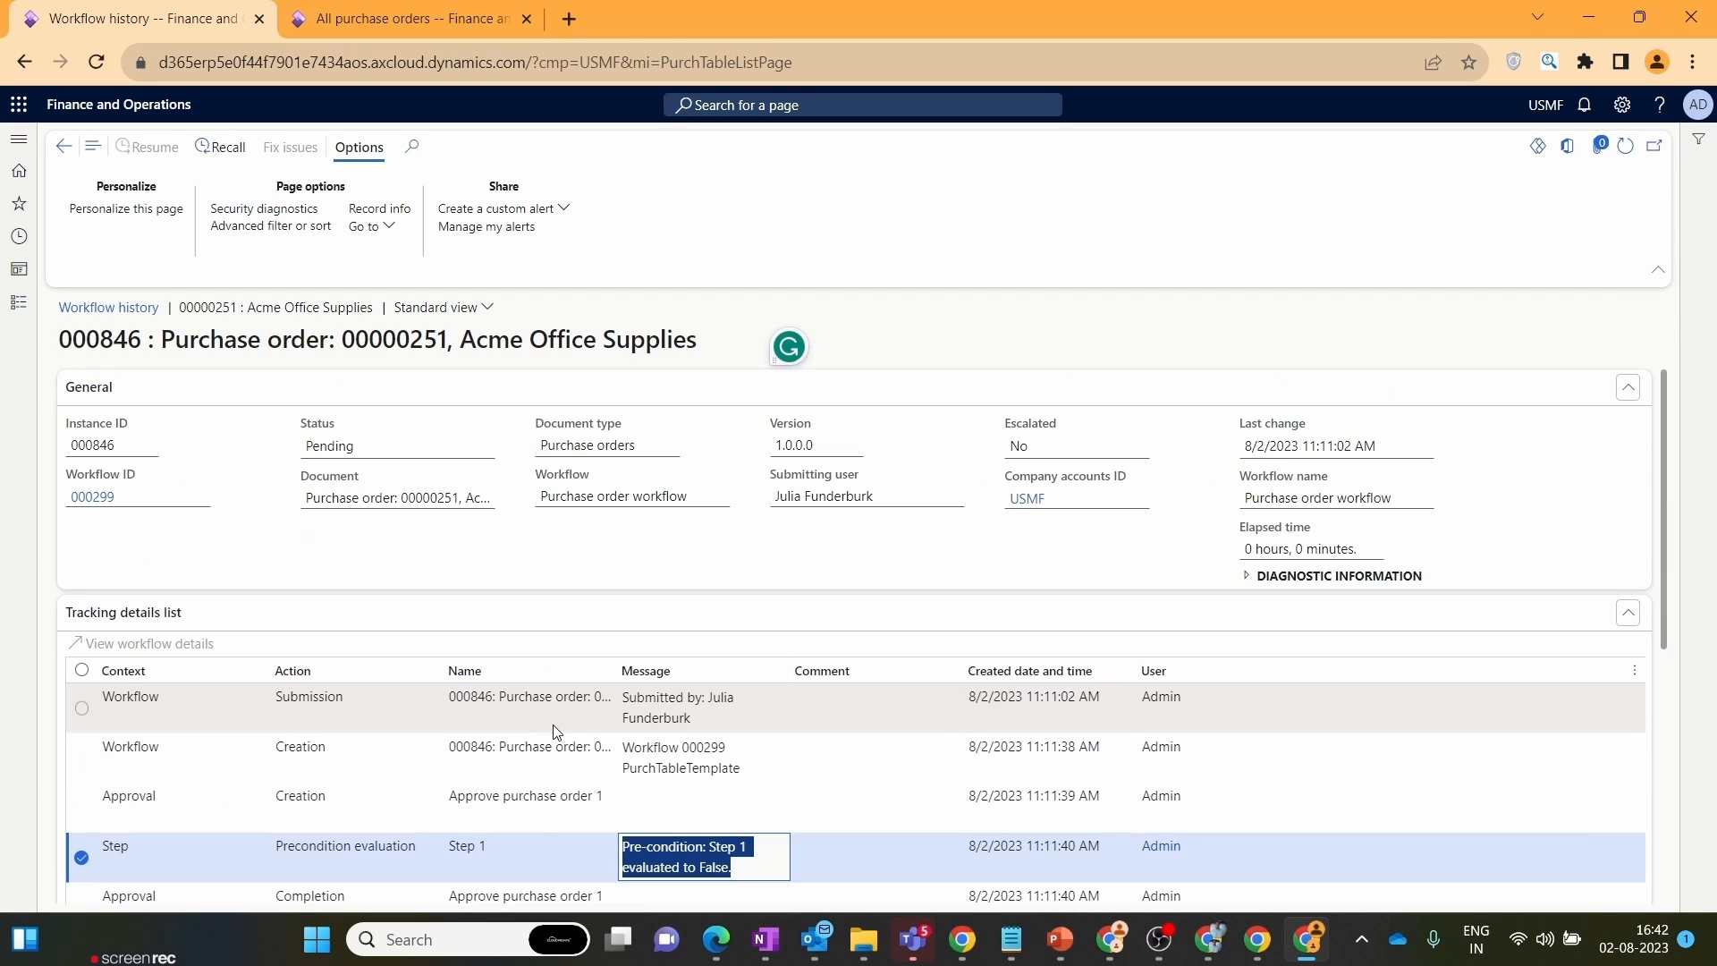
pyautogui.click(483, 846)
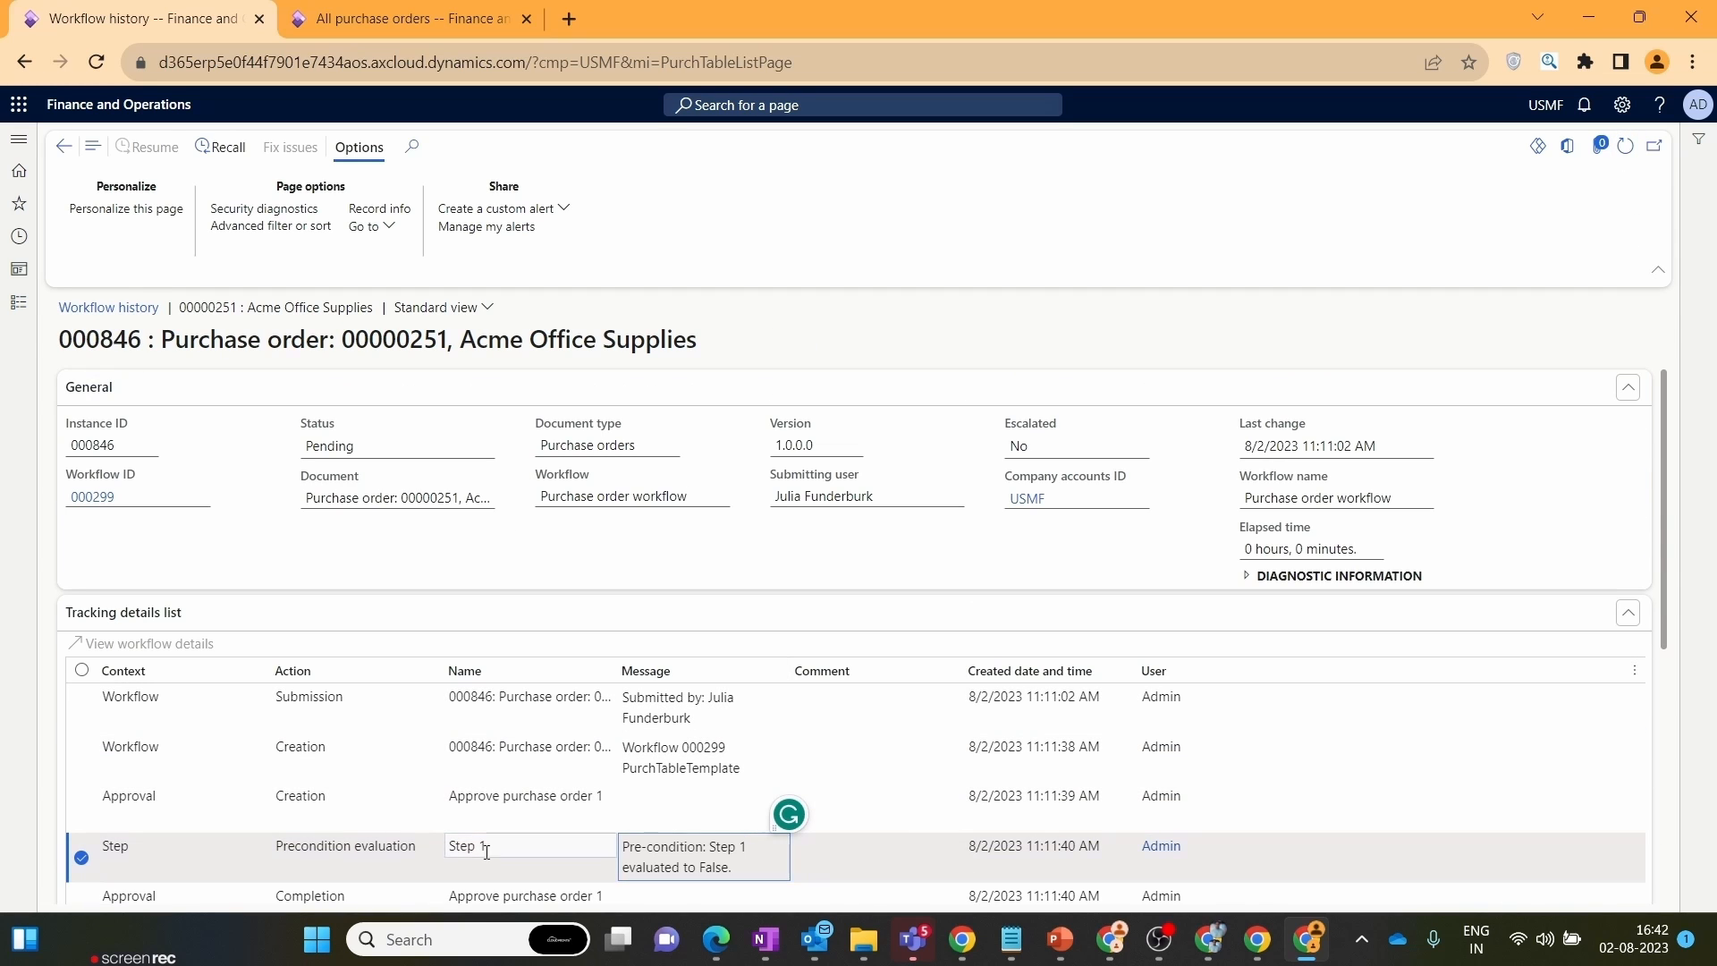
pyautogui.click(713, 856)
pyautogui.moveTo(732, 867); pyautogui.dragTo(681, 868)
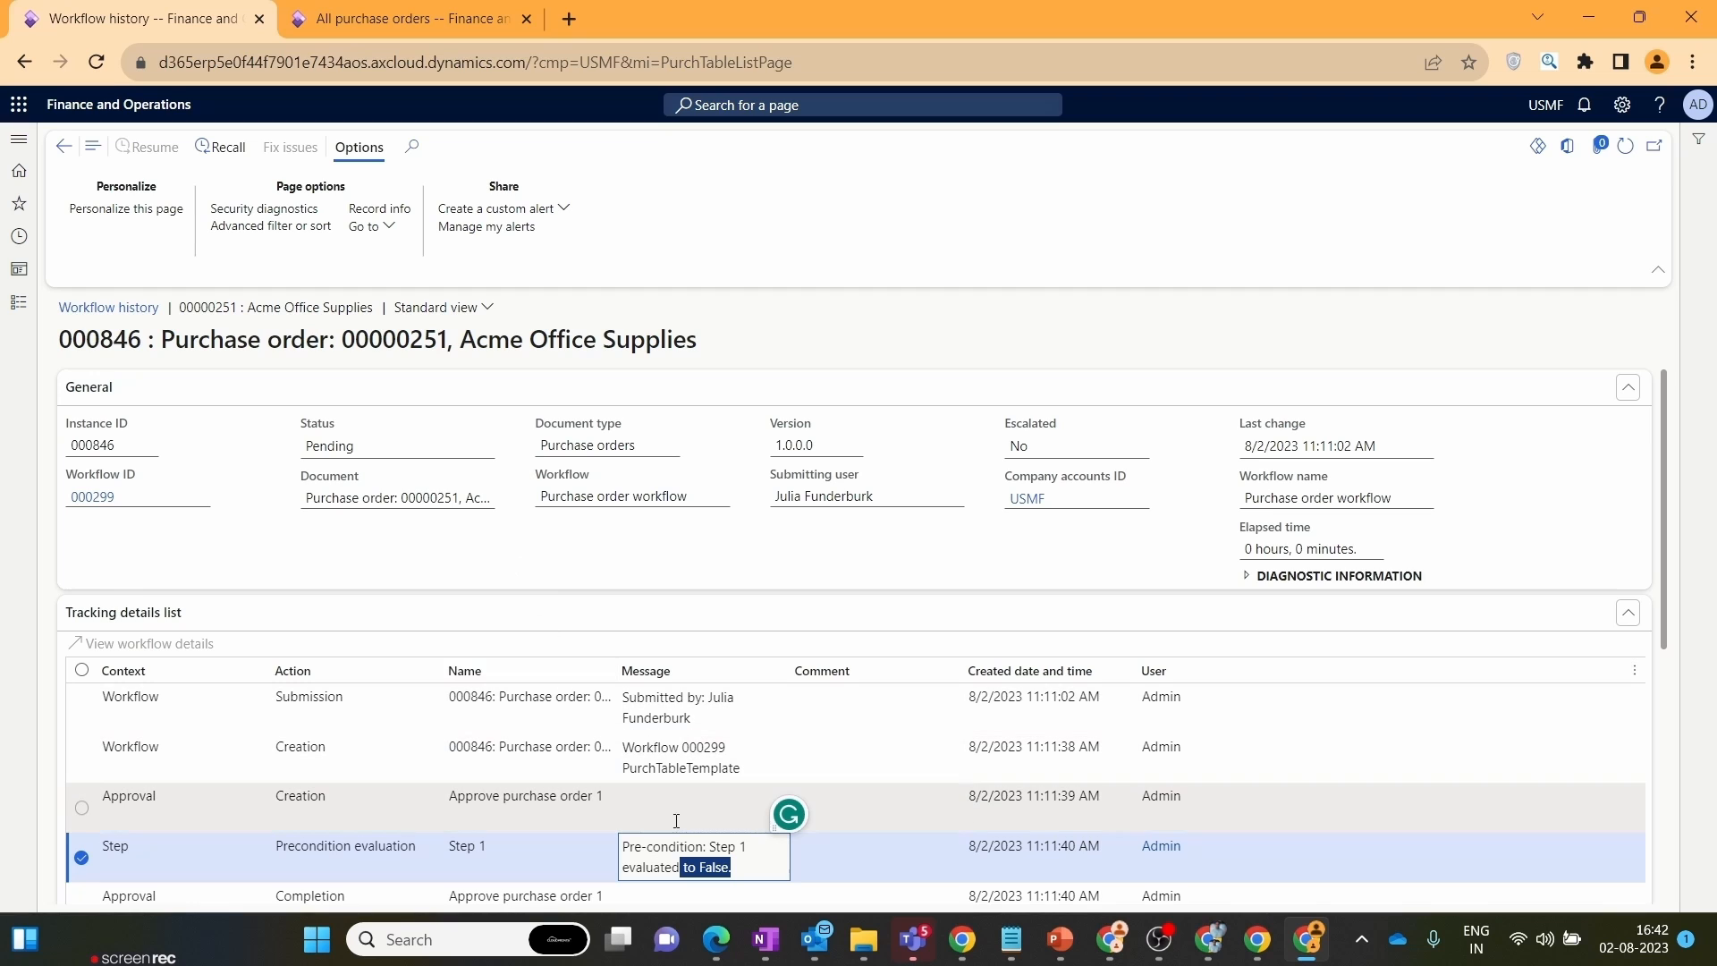
pyautogui.scroll(-5, 697, 826)
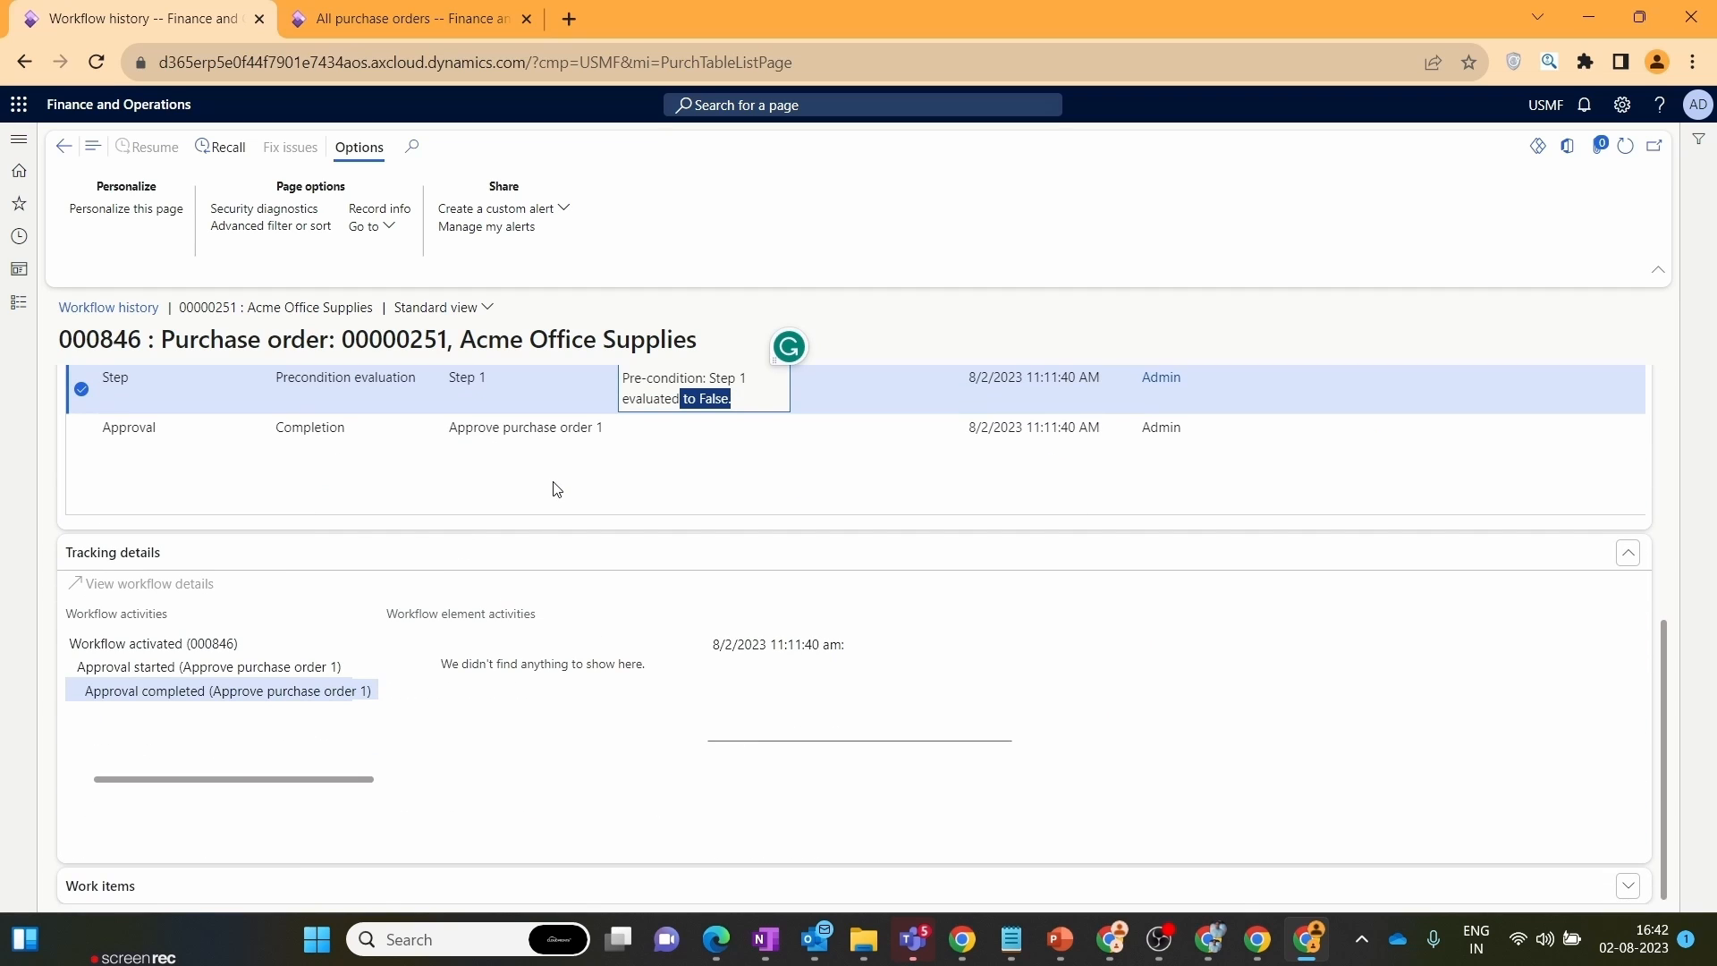
pyautogui.scroll(5, 556, 489)
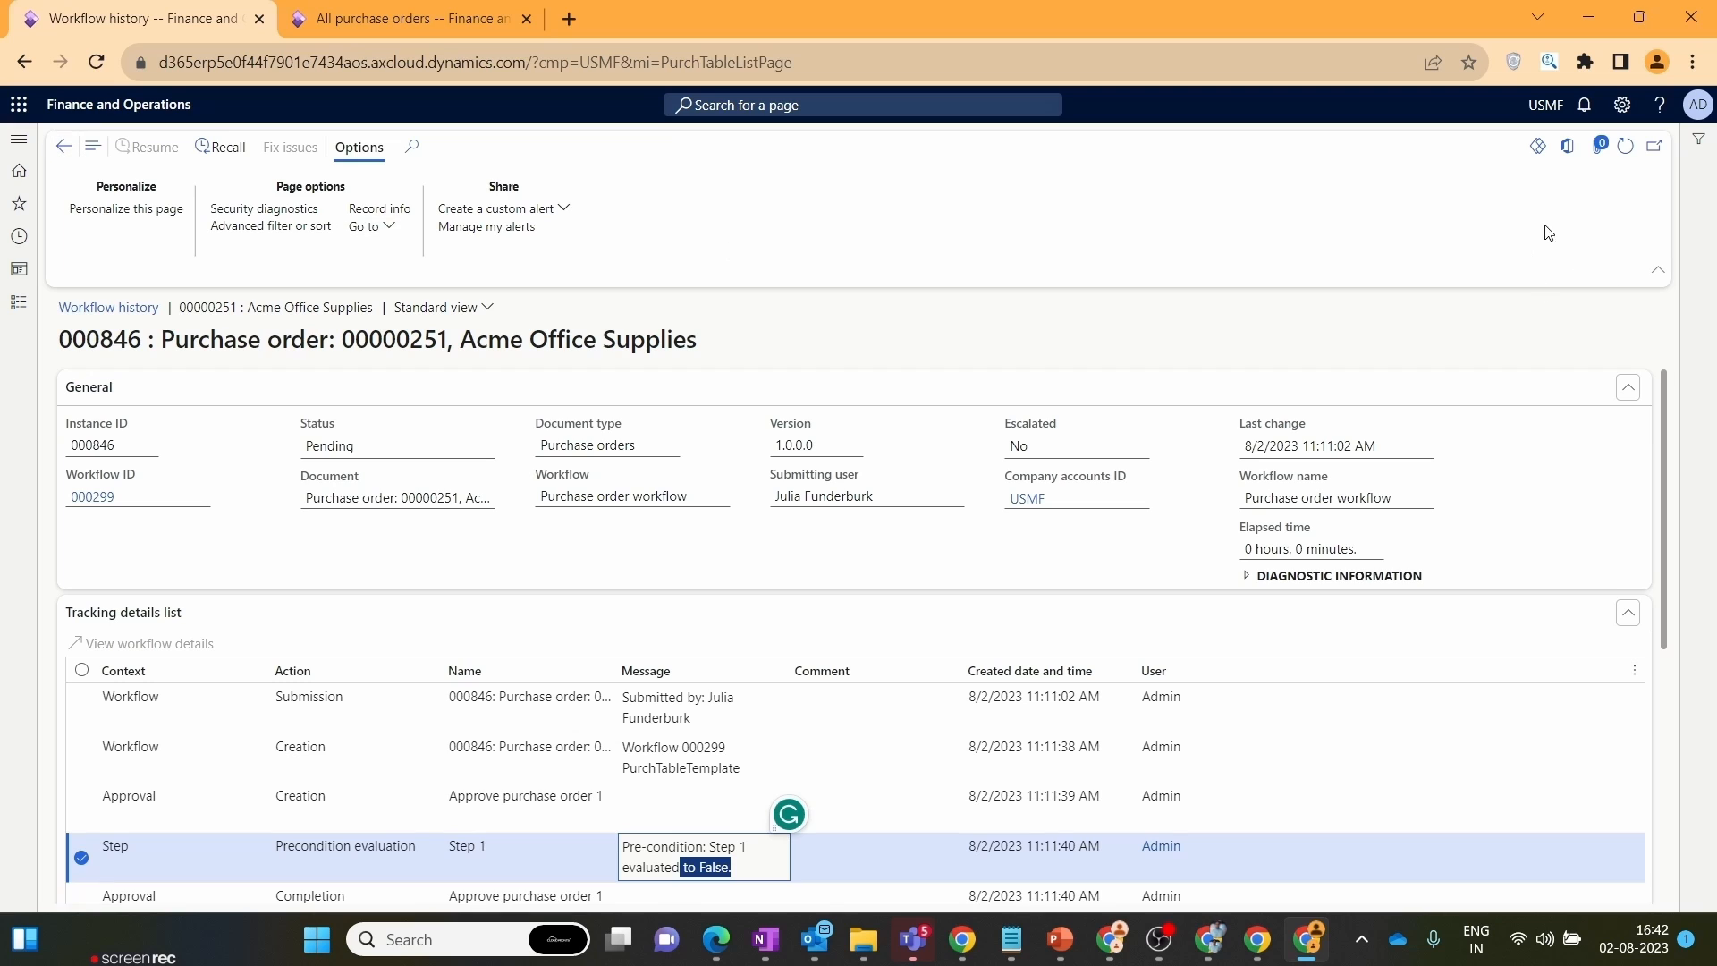
# - Return to the purchase order and check its approval status in the header
pyautogui.click(63, 145)
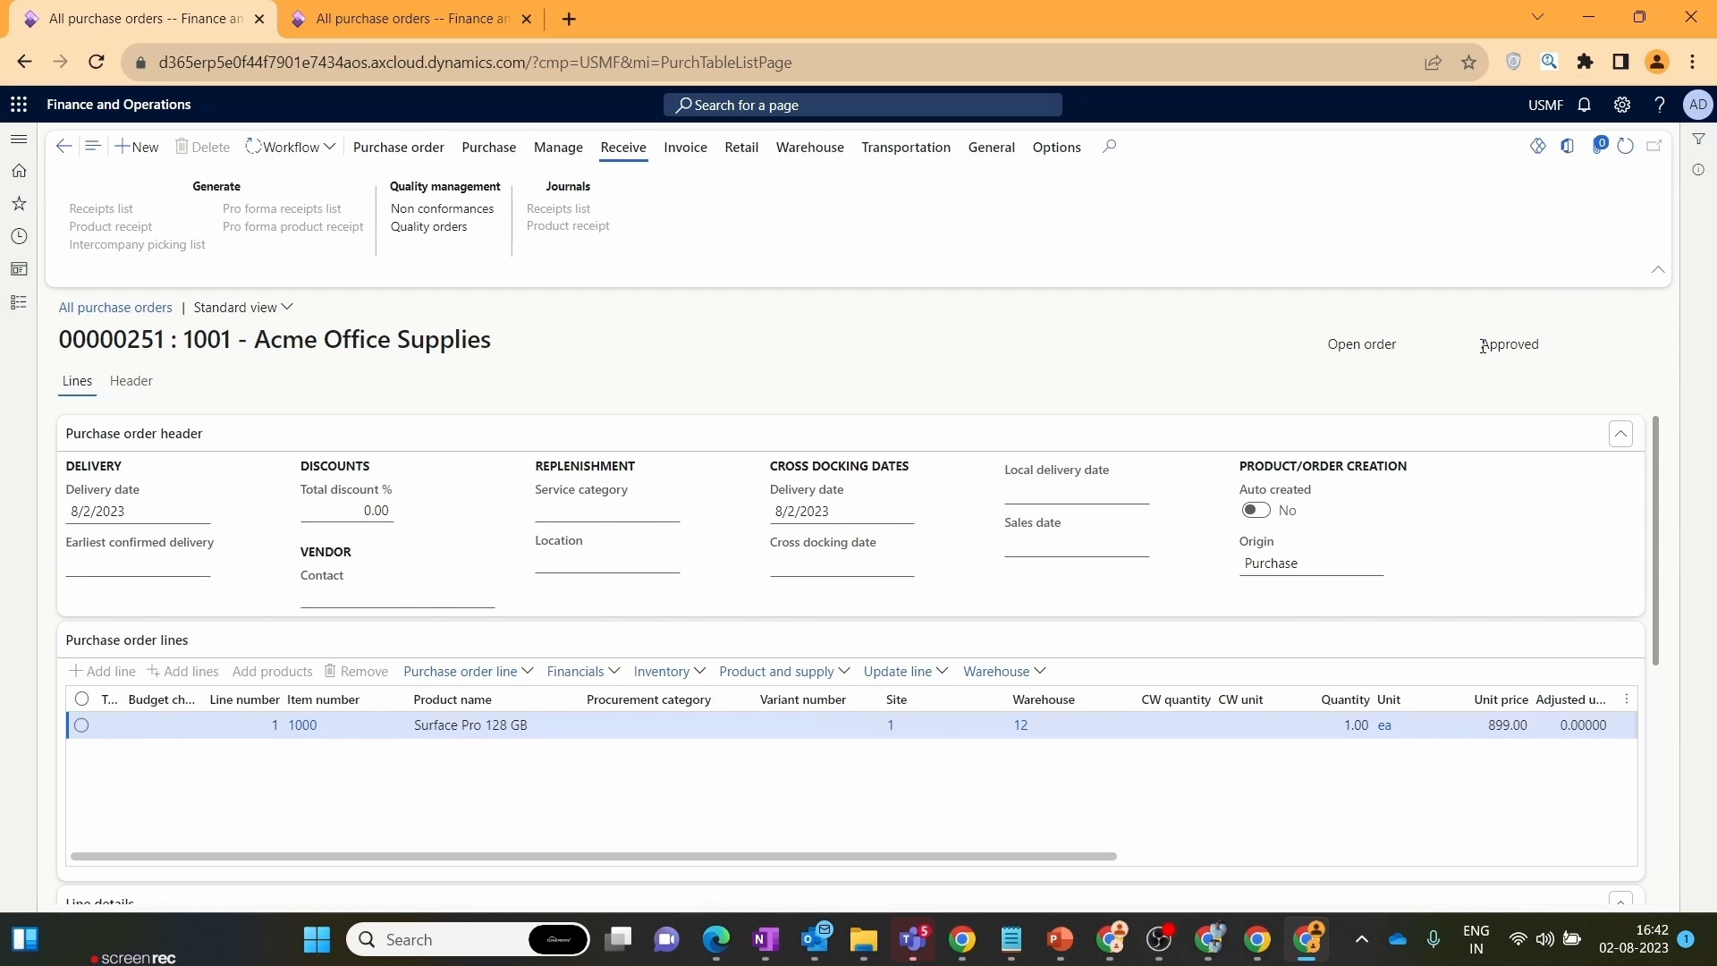
pyautogui.moveTo(1483, 347); pyautogui.dragTo(1545, 346)
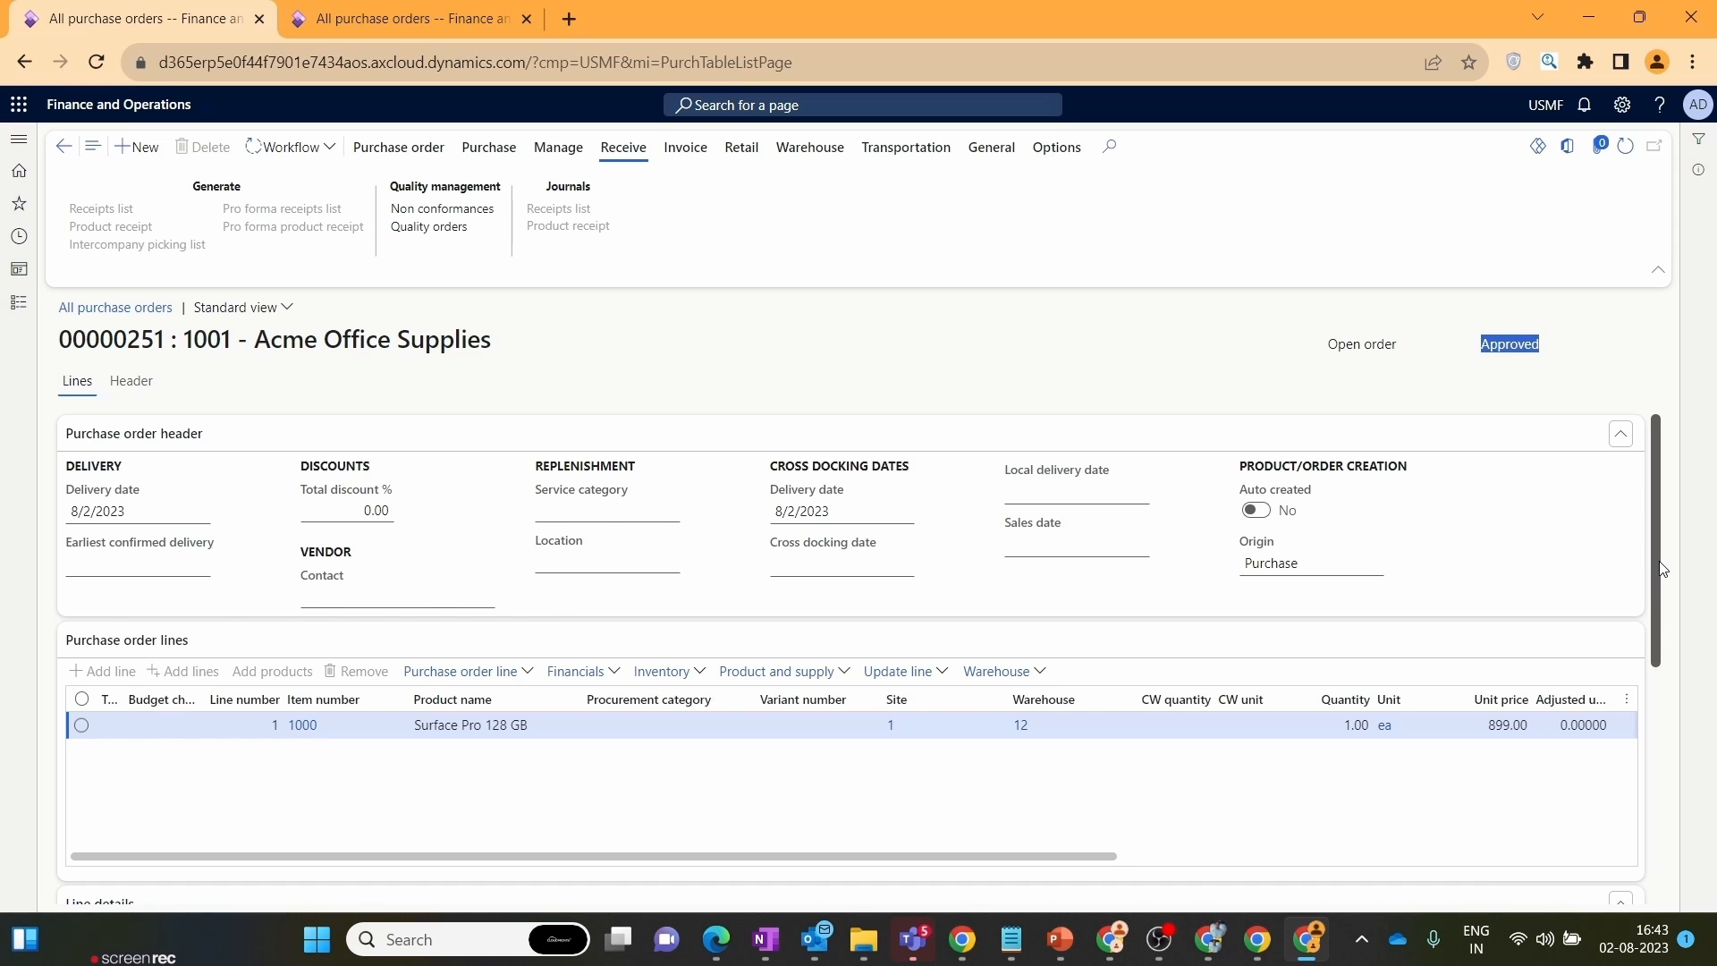
pyautogui.moveTo(1662, 568); pyautogui.dragTo(1662, 602)
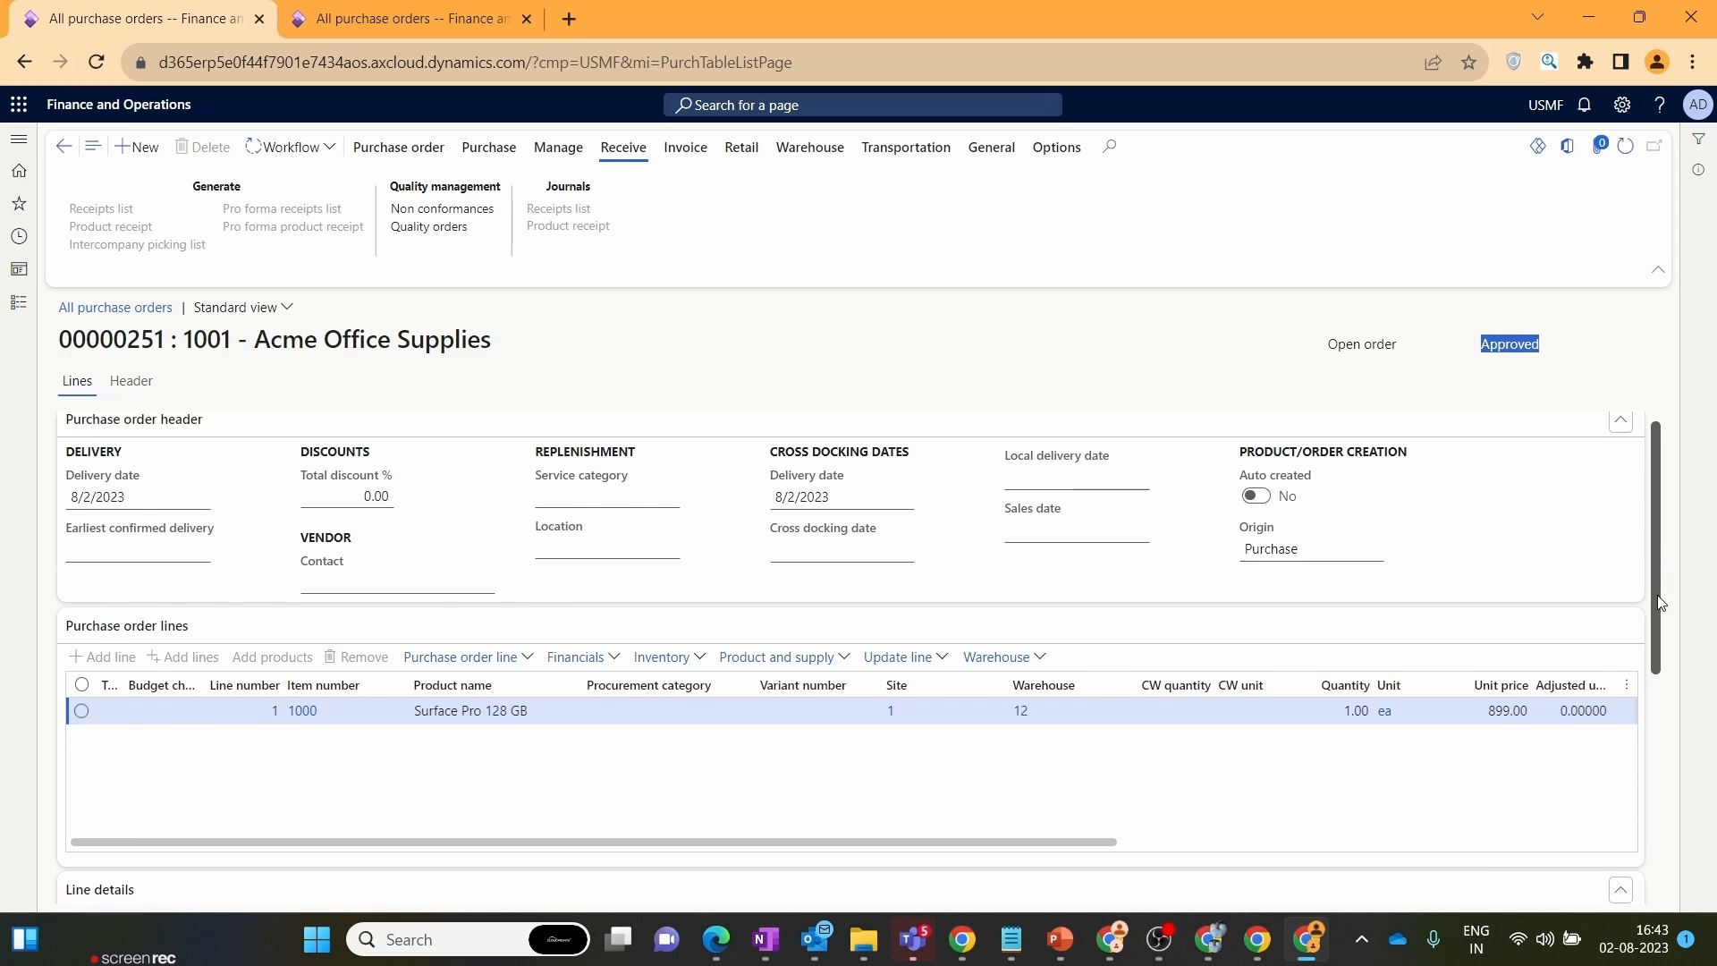